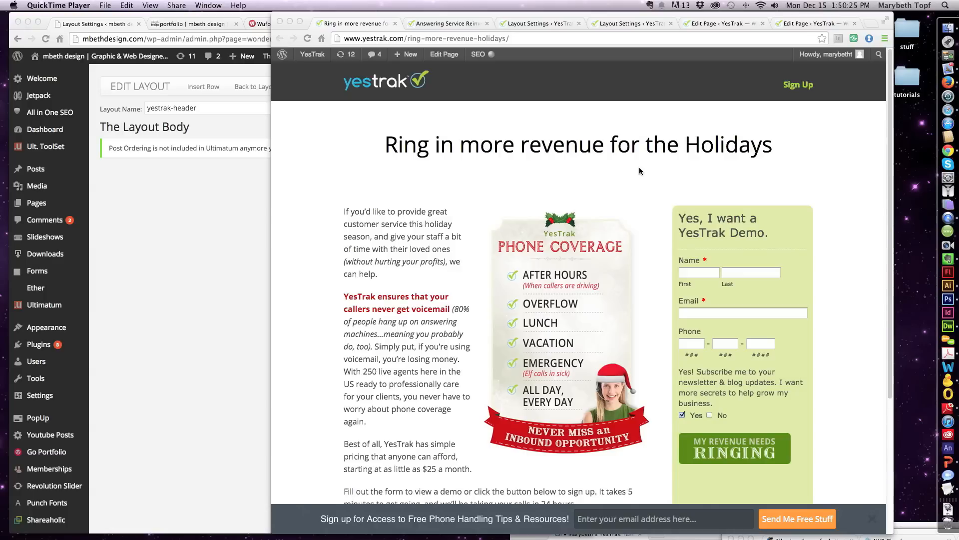
# Check how the YesTrak holiday landing page responds at a narrow mobile width, and restore the wide view
pyautogui.press('F12')
pyautogui.click(894, 319)
pyautogui.moveTo(893, 318); pyautogui.dragTo(477, 301)
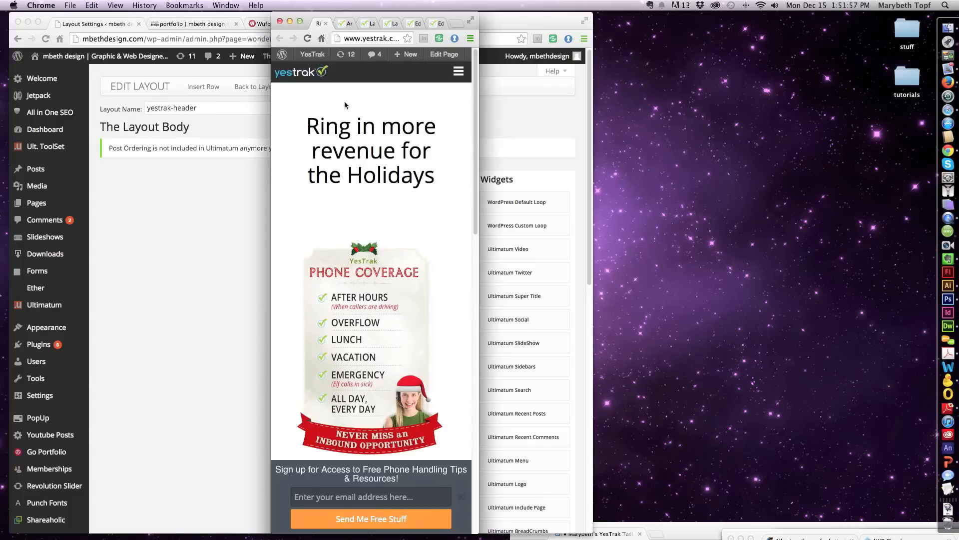
pyautogui.scroll(-10, 440, 219)
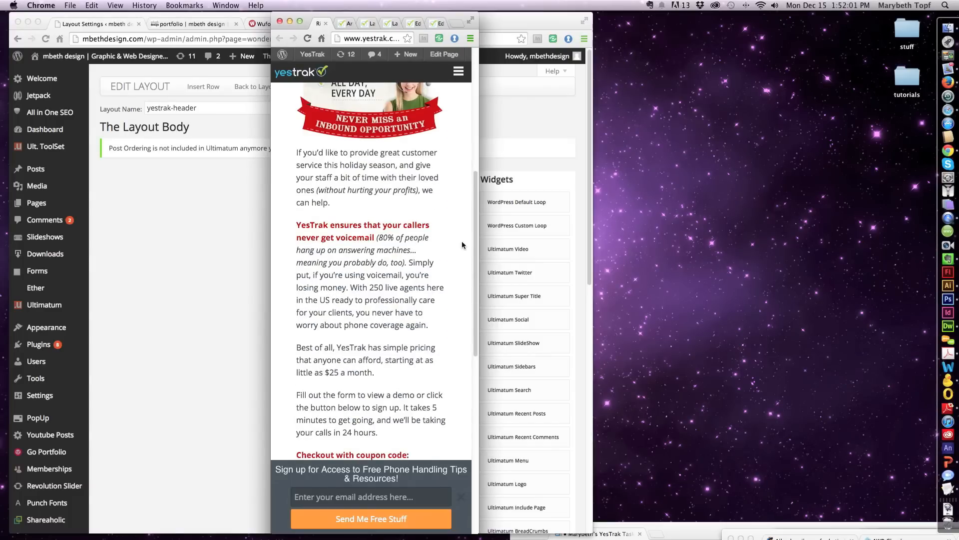
pyautogui.moveTo(479, 256); pyautogui.dragTo(844, 243)
pyautogui.moveTo(302, 15); pyautogui.dragTo(371, 23)
pyautogui.scroll(6, 745, 247)
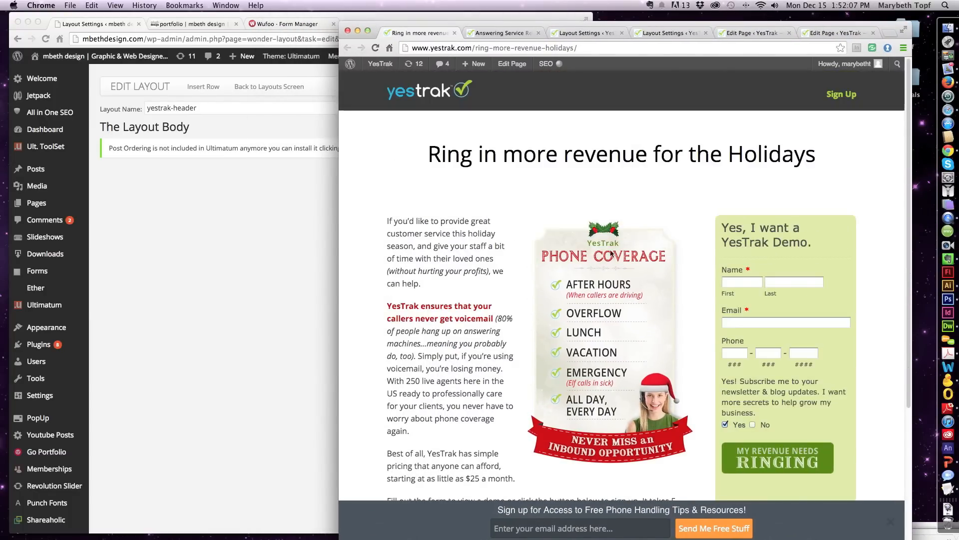
# Open the layouts of the Landing Page template in the mbeth design site's Ultimatum theme
pyautogui.click(221, 306)
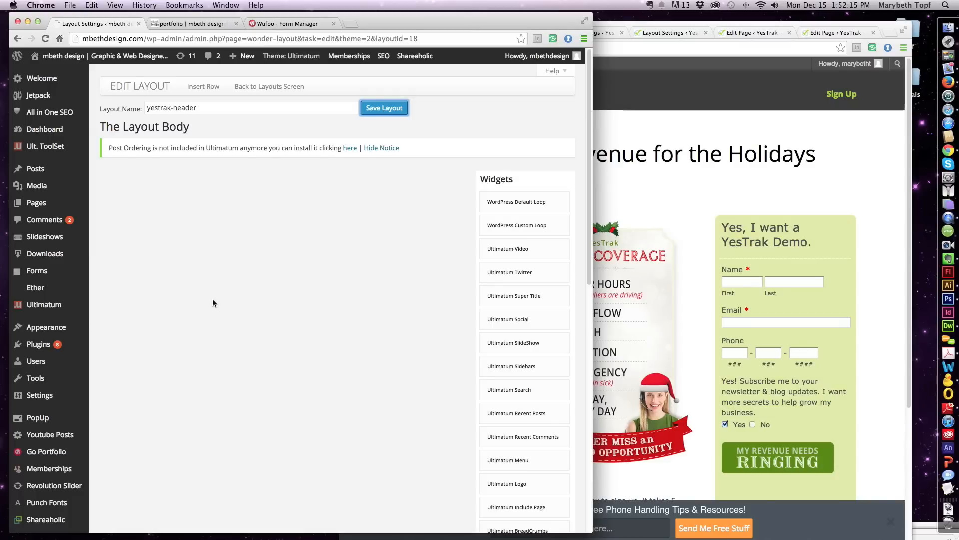
pyautogui.moveTo(31, 306)
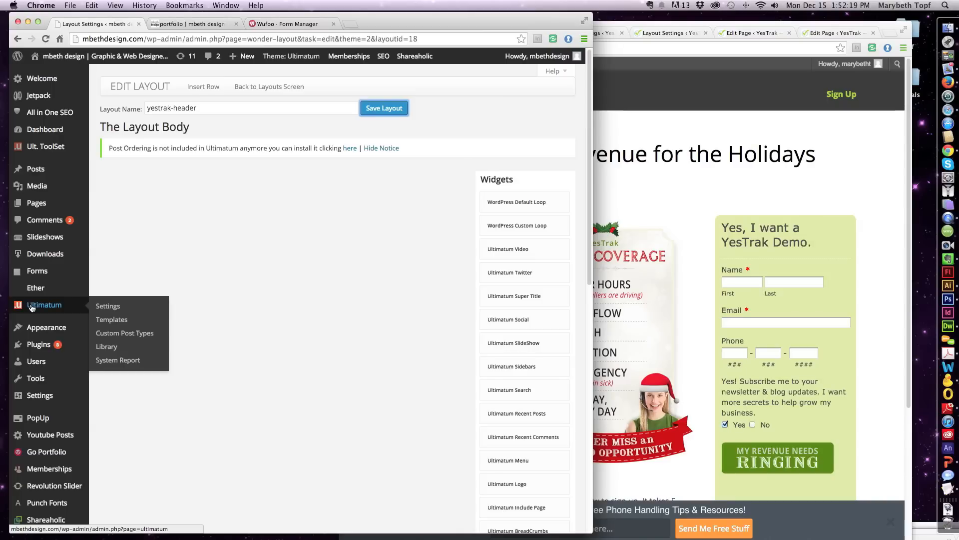
pyautogui.click(20, 307)
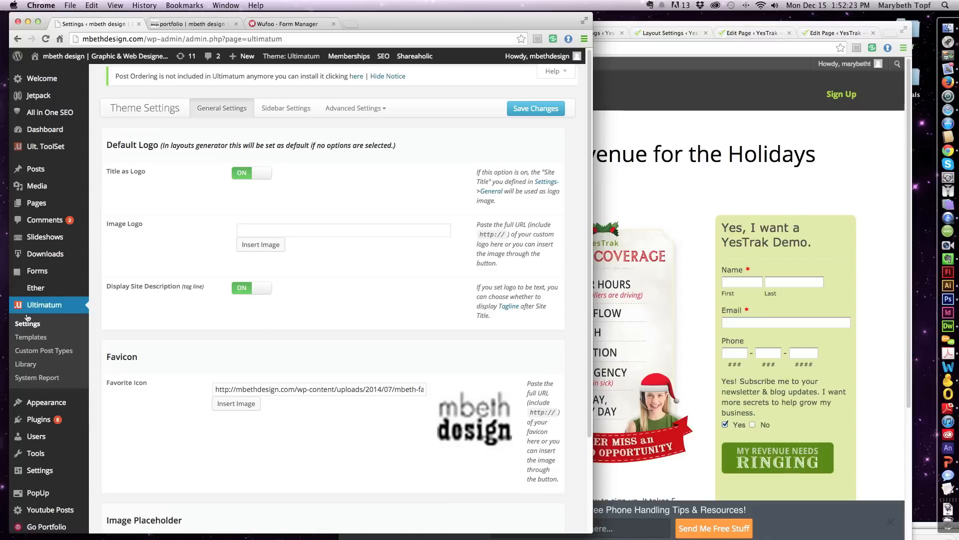
pyautogui.click(30, 337)
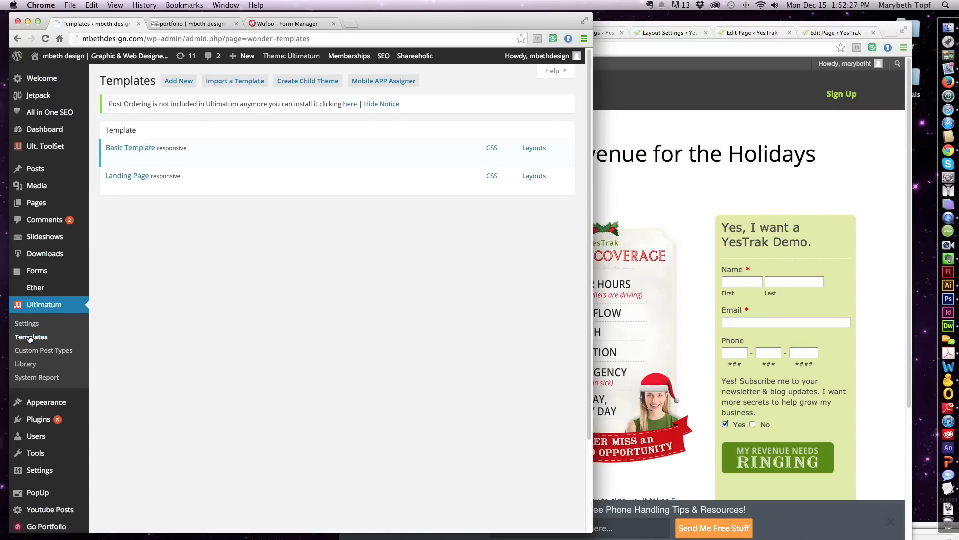
pyautogui.moveTo(178, 183)
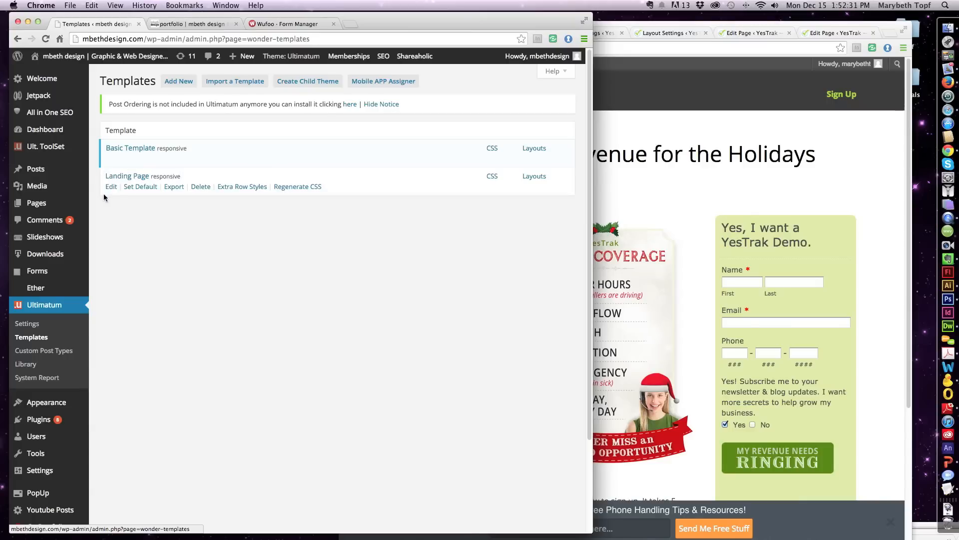
pyautogui.moveTo(556, 186)
pyautogui.click(541, 181)
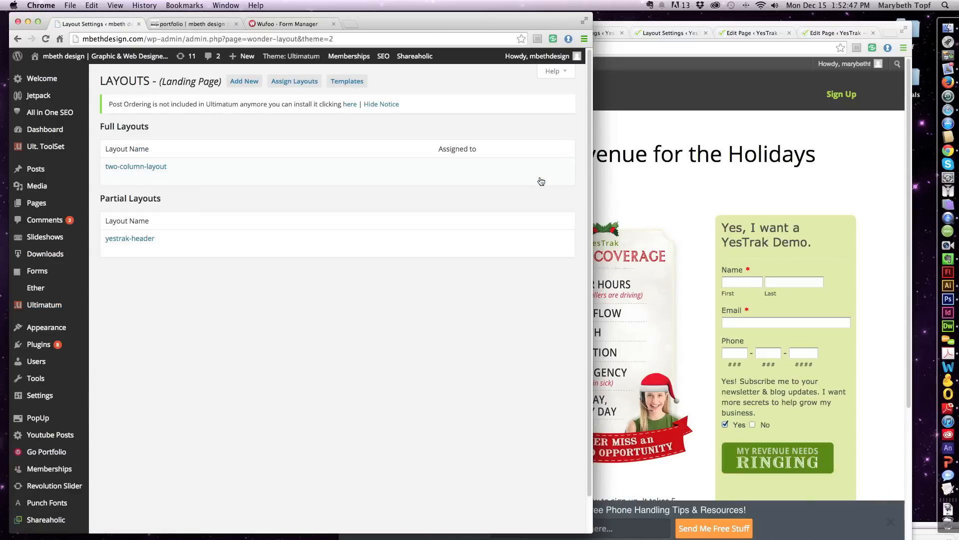
# Compare with the YesTrak reference page and open the yestrak-header partial layout for editing
pyautogui.click(640, 190)
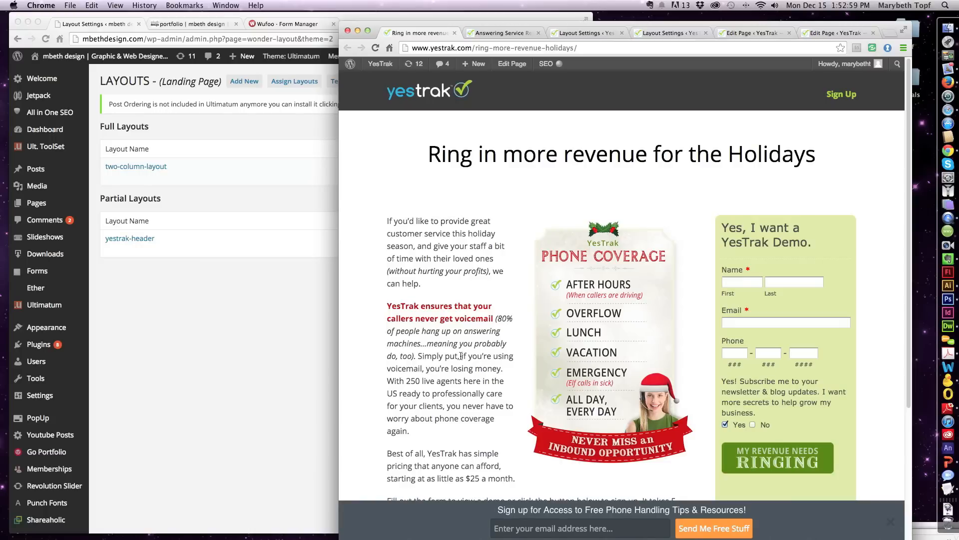
pyautogui.click(231, 369)
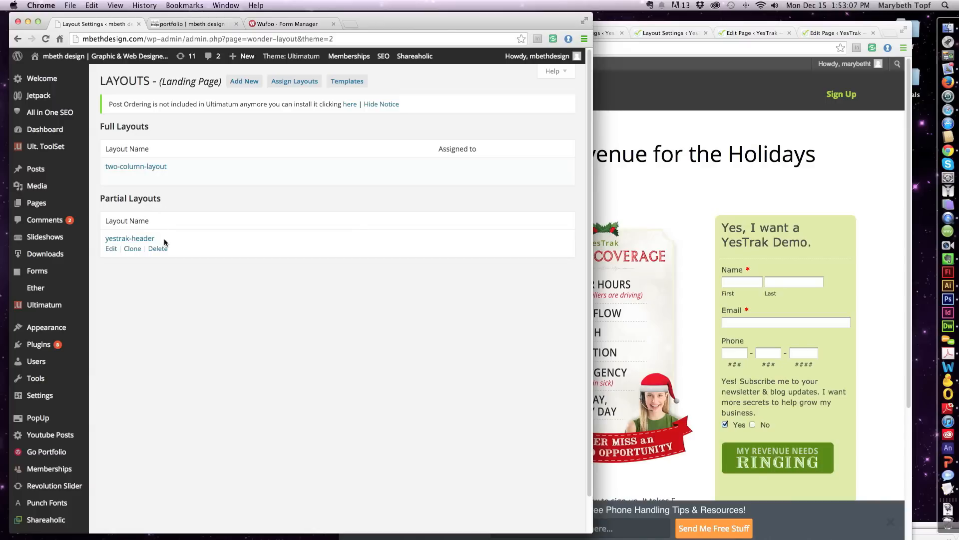
pyautogui.click(644, 150)
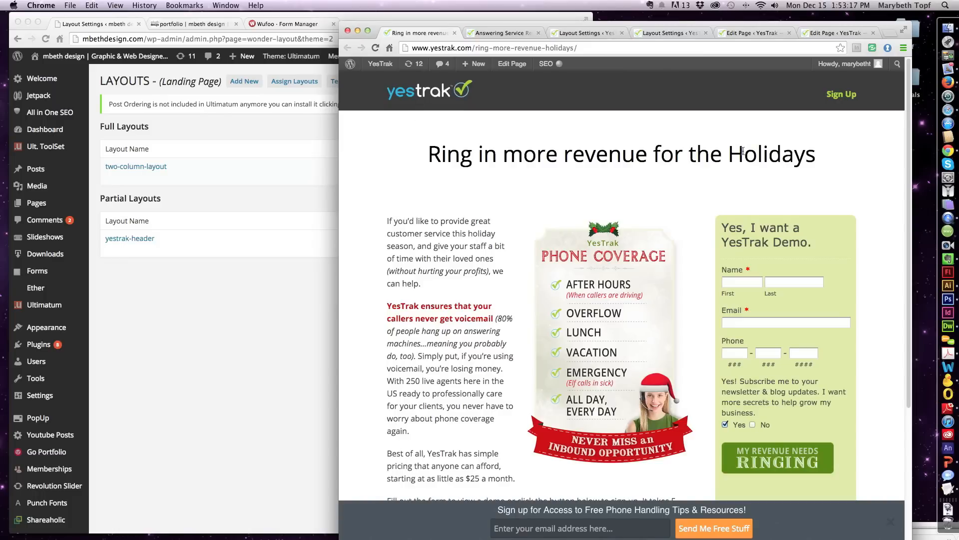
pyautogui.click(200, 280)
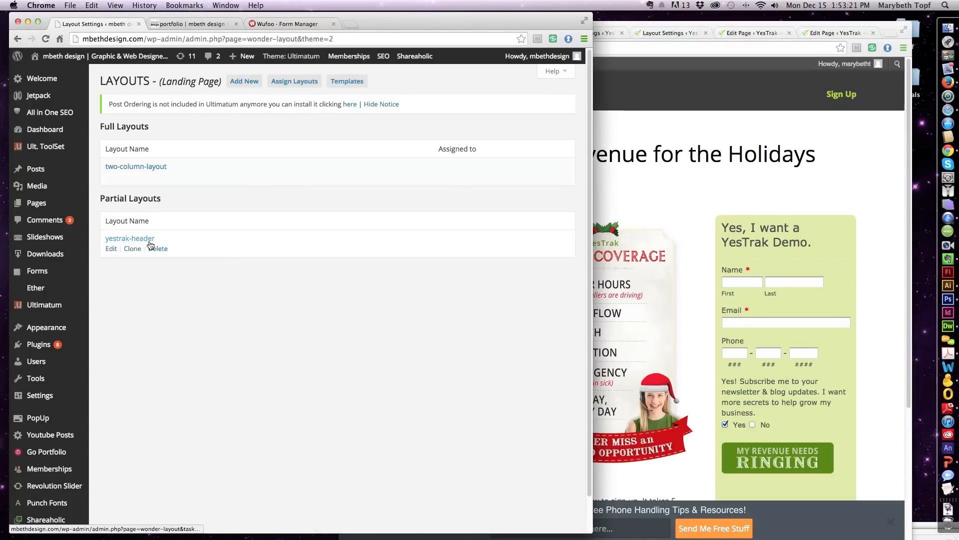
pyautogui.click(112, 250)
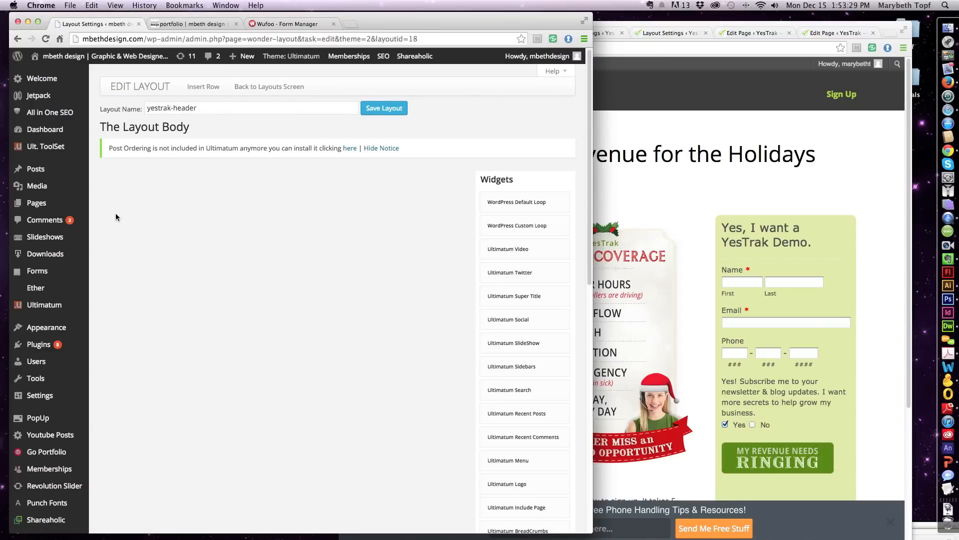
# Insert a 33% / 66% row in the header layout and save an Ultimatum Logo widget in its 33% column
pyautogui.click(204, 88)
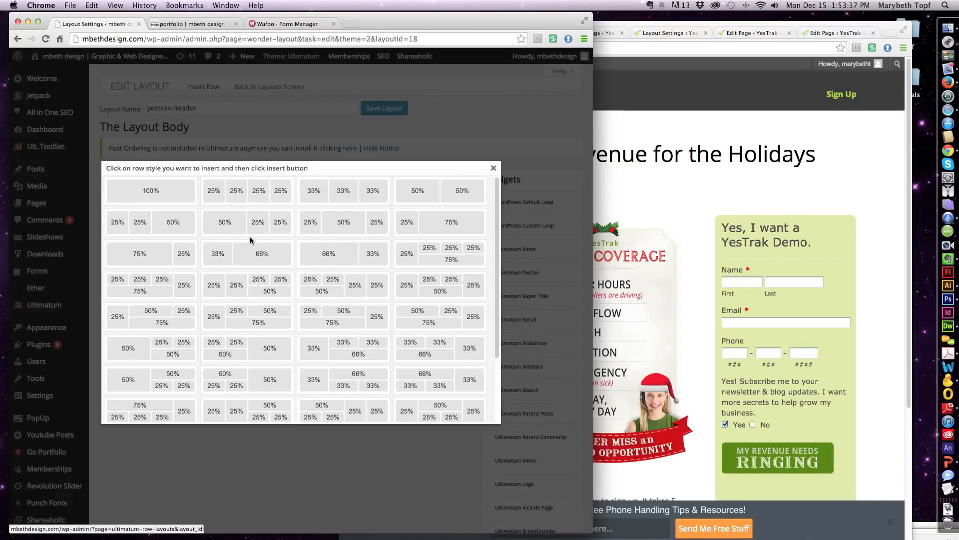
pyautogui.click(249, 253)
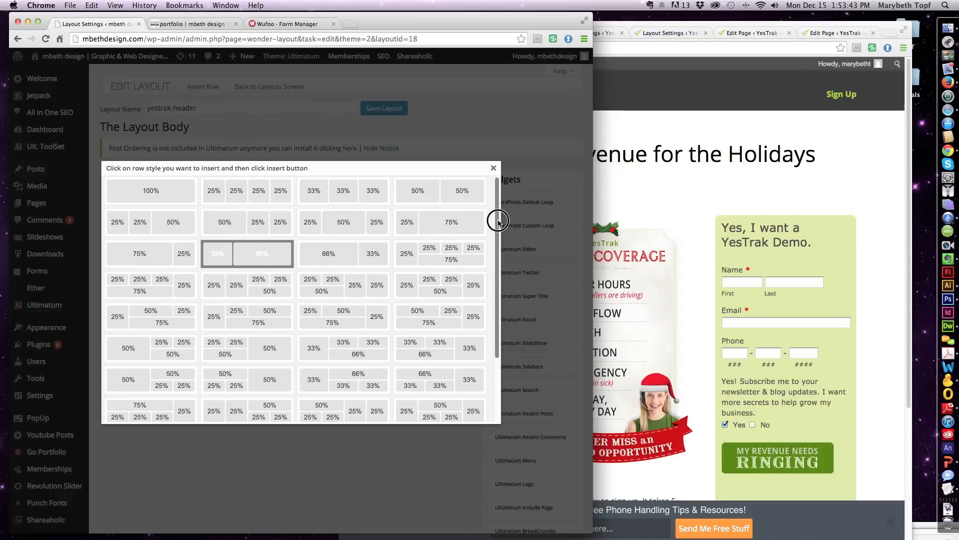
pyautogui.moveTo(497, 248); pyautogui.dragTo(498, 311)
pyautogui.click(311, 415)
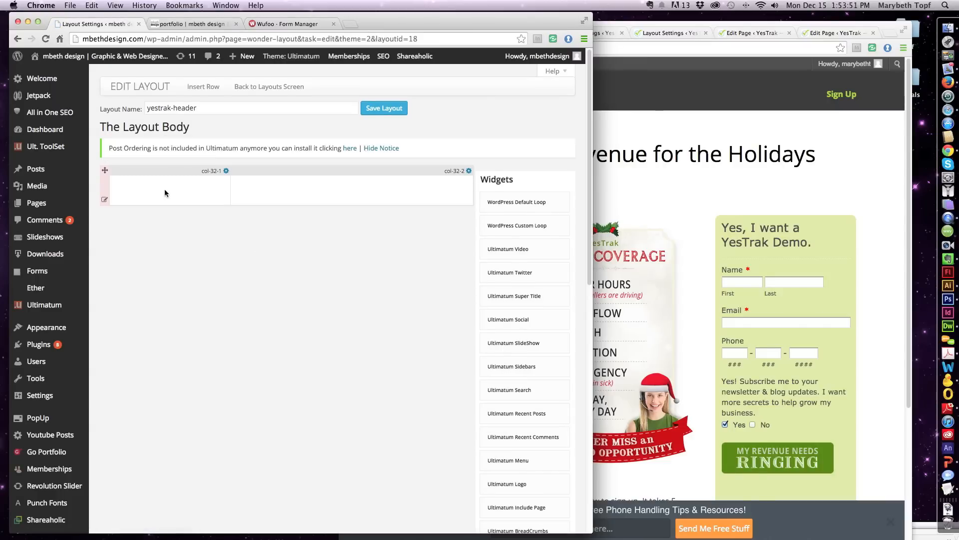
pyautogui.moveTo(526, 486); pyautogui.dragTo(162, 188)
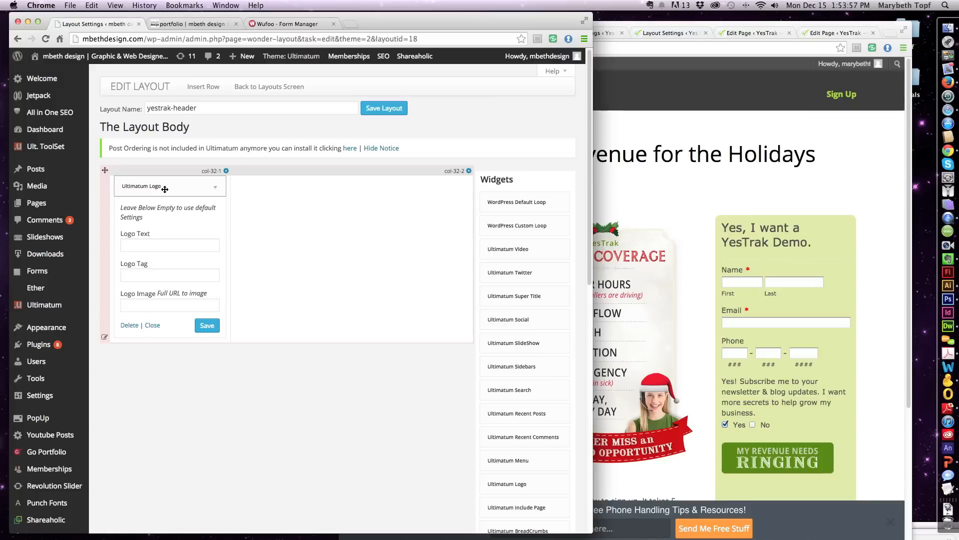
pyautogui.click(210, 327)
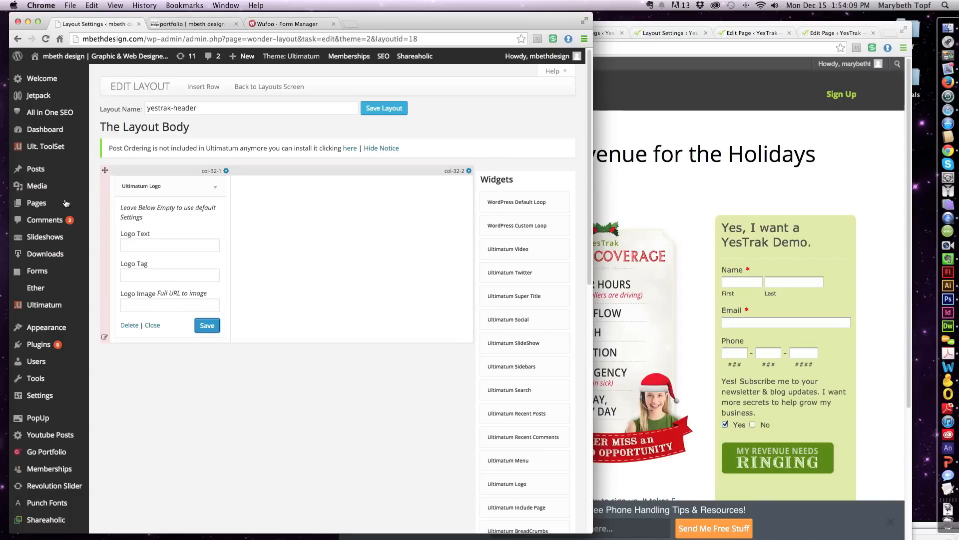
# Upload all the image files from the tutorials folder's responsive-landing-page subfolder to the Media Library
pyautogui.moveTo(35, 188)
pyautogui.click(33, 188)
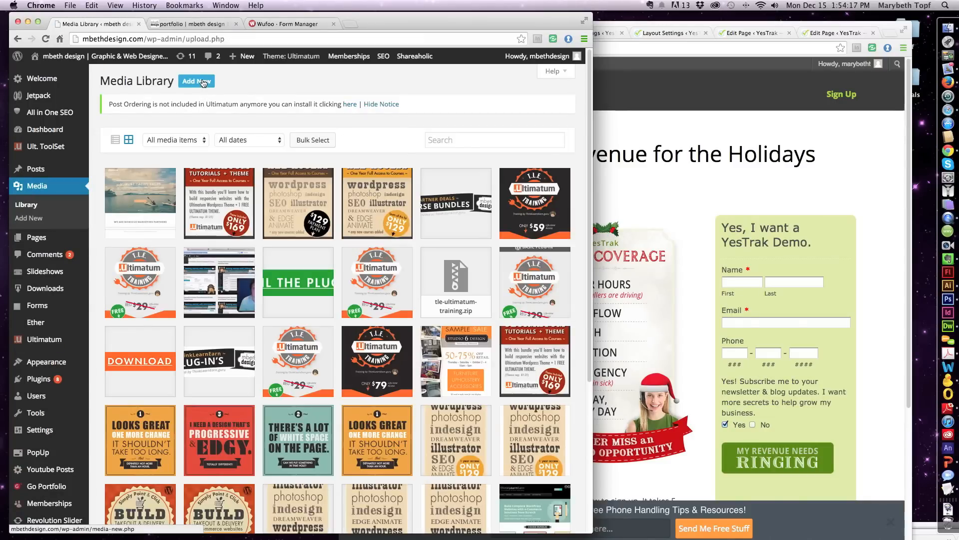
pyautogui.click(196, 81)
pyautogui.click(349, 223)
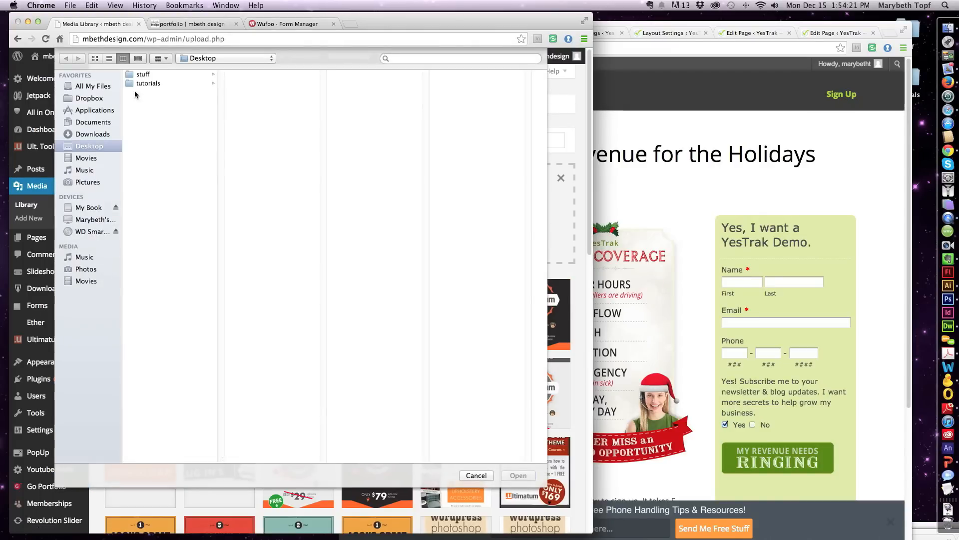
pyautogui.click(148, 84)
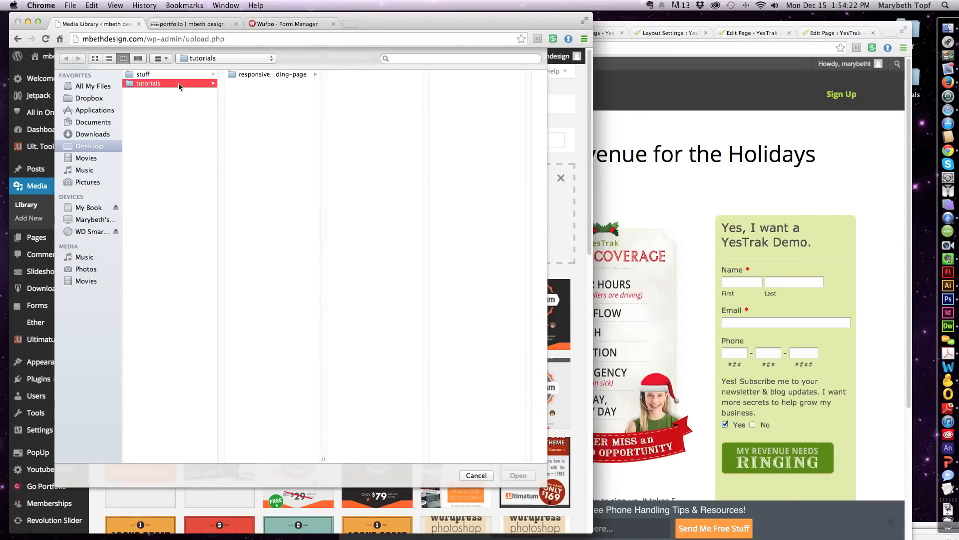
pyautogui.click(254, 74)
pyautogui.click(366, 75)
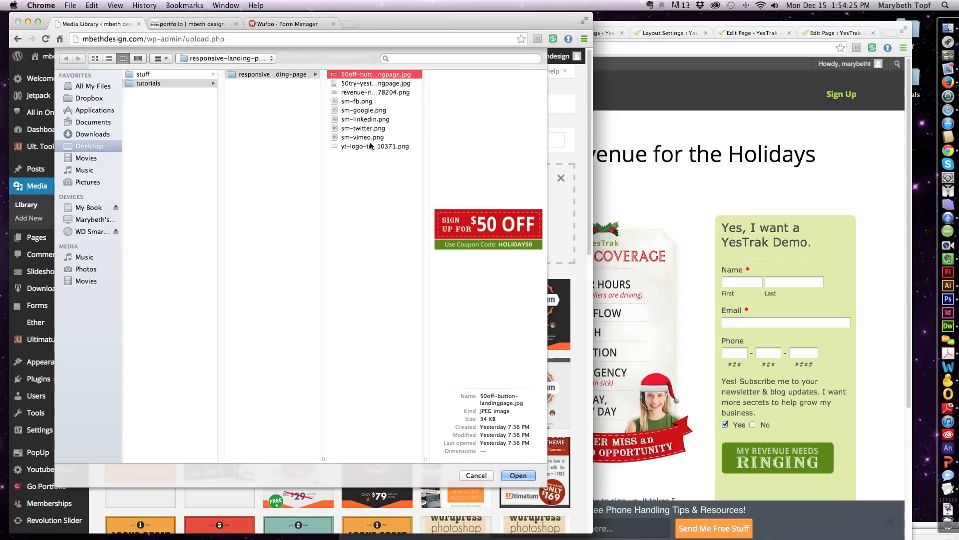
pyautogui.keyDown('shift'); pyautogui.click(369, 147); pyautogui.keyUp('shift')
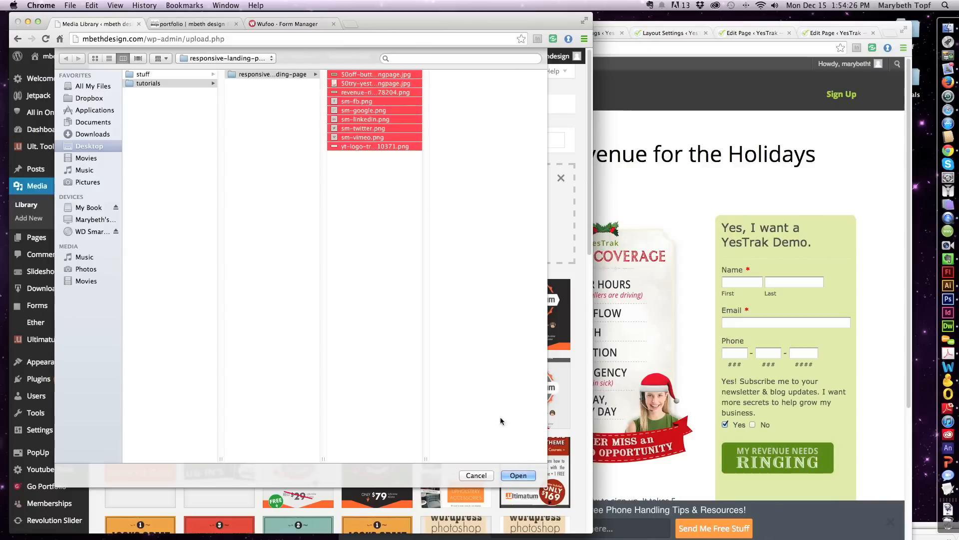
pyautogui.click(518, 475)
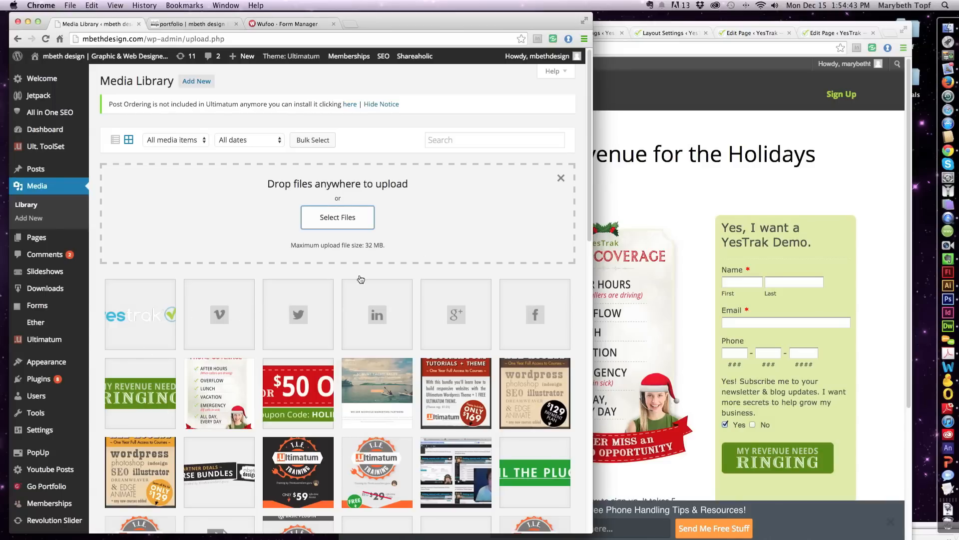
# Copy the file URL of the uploaded YesTrak logo image from its attachment details
pyautogui.click(134, 308)
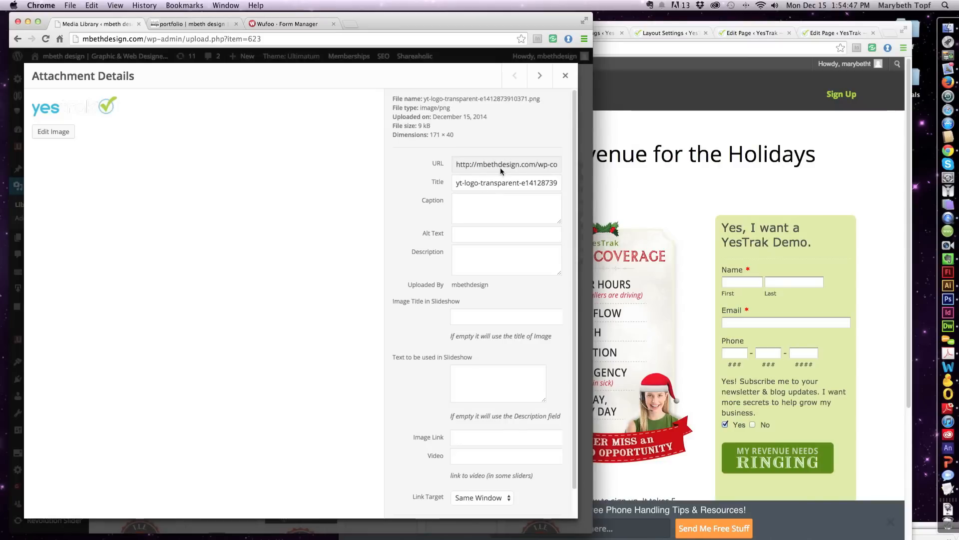
pyautogui.click(501, 166)
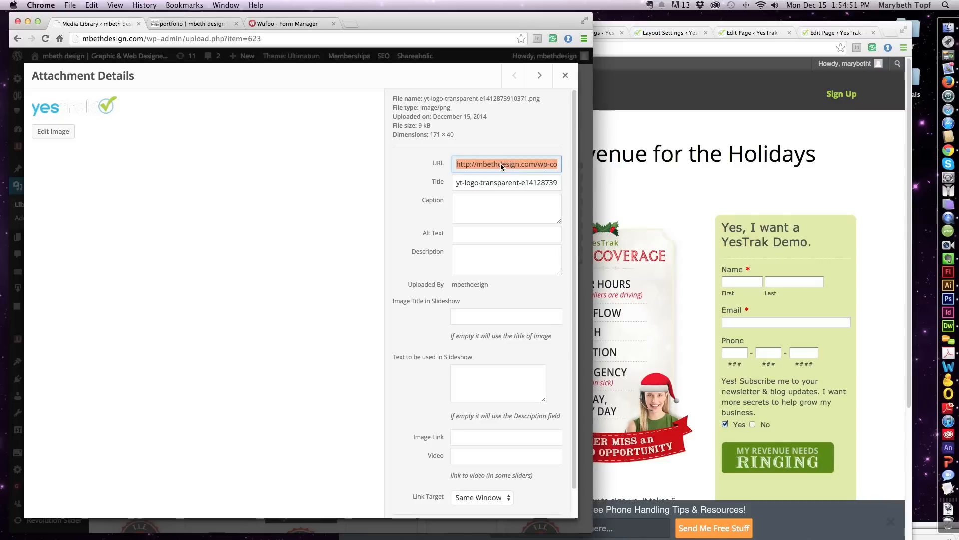
pyautogui.click(565, 75)
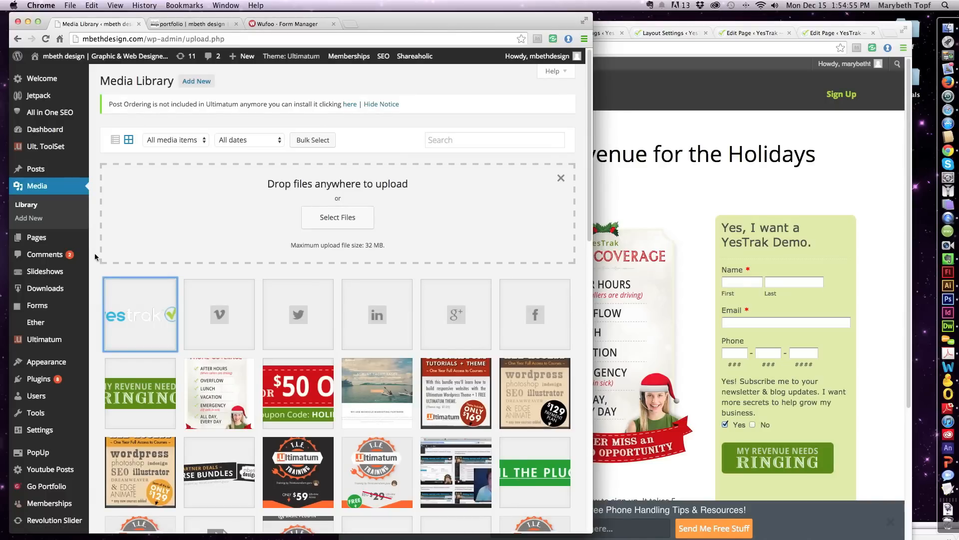
# Open the yestrak-header partial layout of the Landing Page template for editing
pyautogui.moveTo(44, 341)
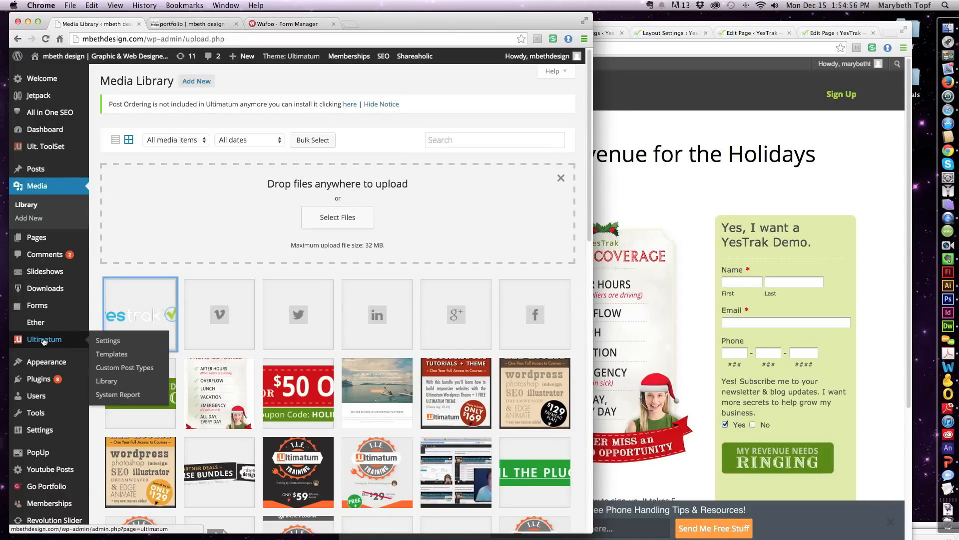
pyautogui.click(107, 354)
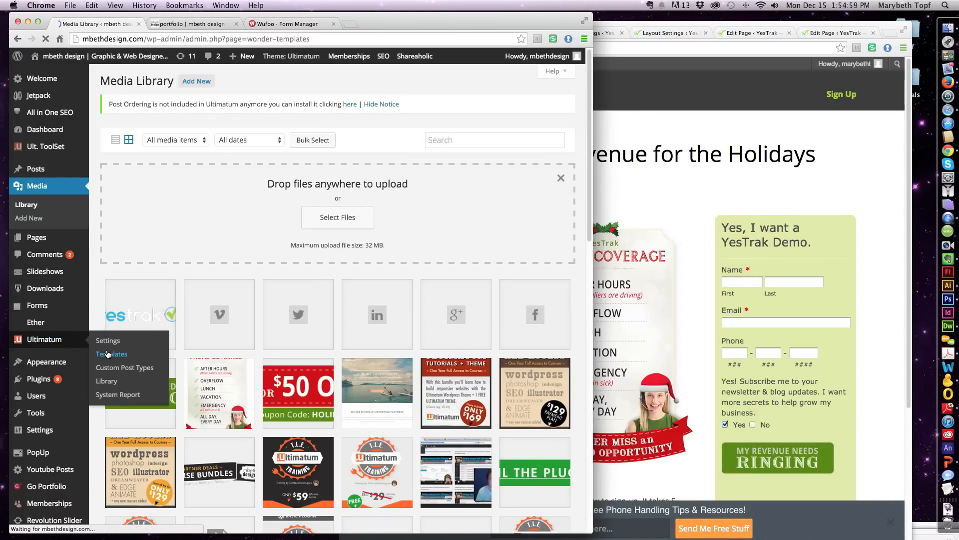
pyautogui.moveTo(129, 181)
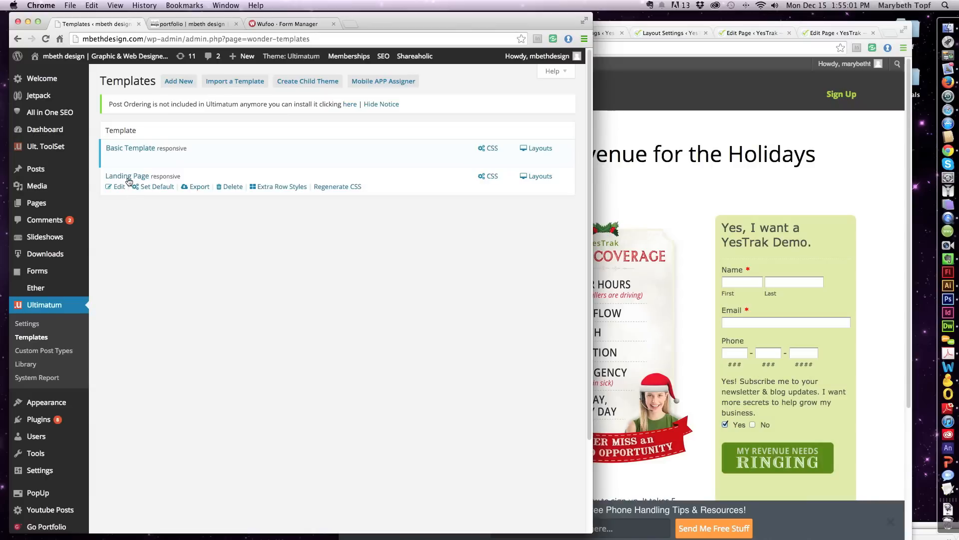
pyautogui.click(545, 178)
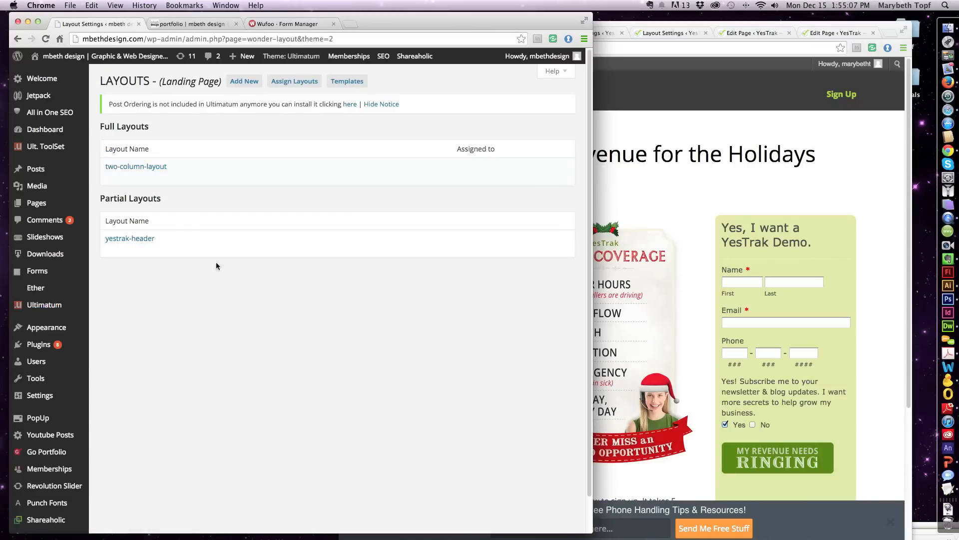
pyautogui.click(120, 248)
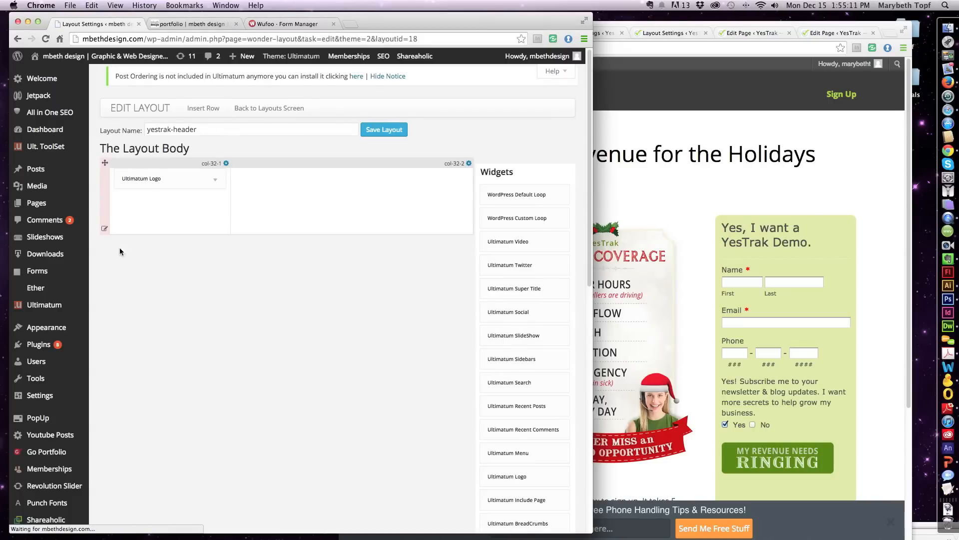
# Paste the copied logo file URL as the Ultimatum Logo widget's logo image and save the widget
pyautogui.click(215, 188)
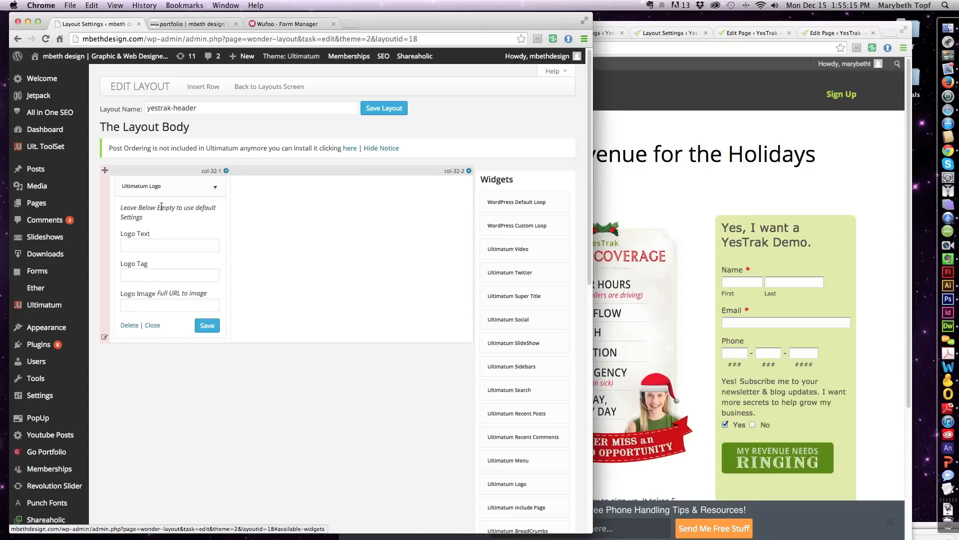
pyautogui.click(164, 303)
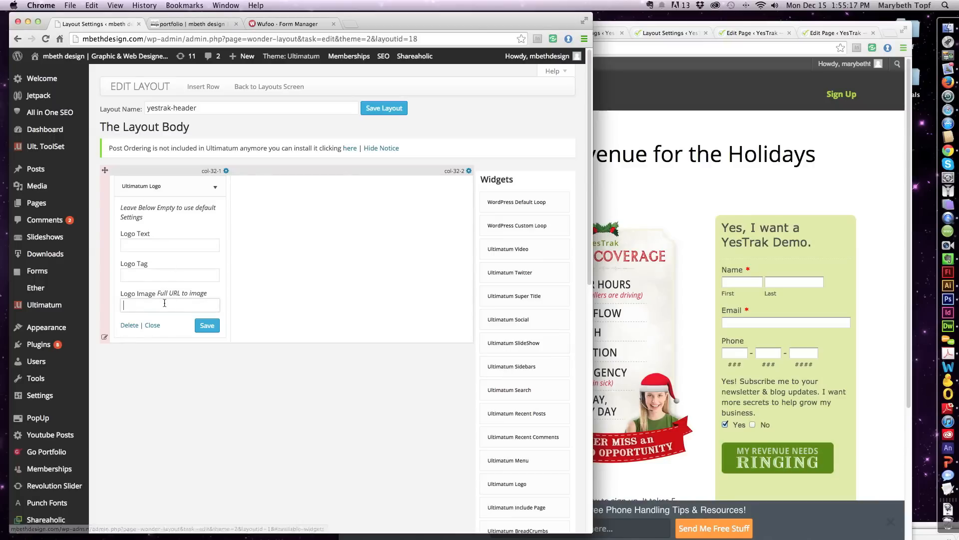
pyautogui.press('cmd+v')
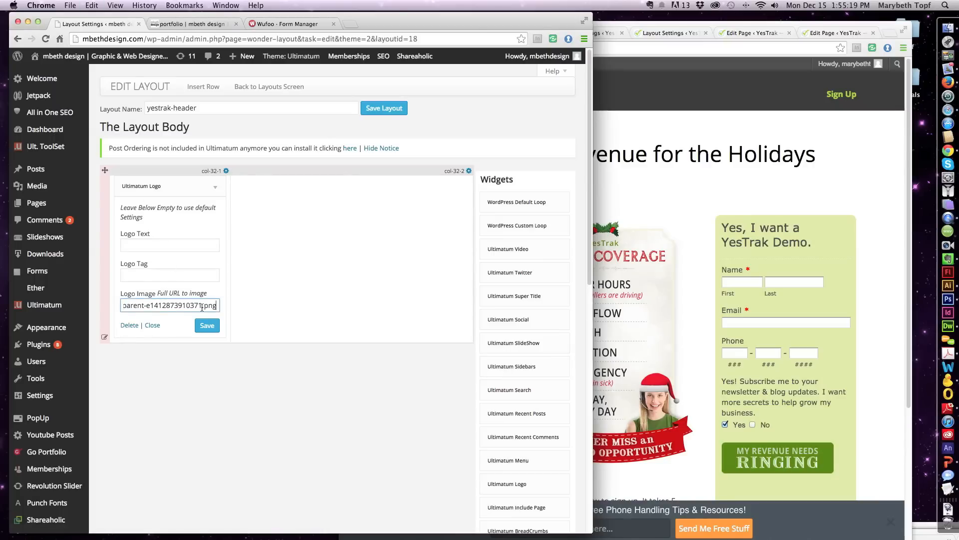
pyautogui.moveTo(216, 305); pyautogui.dragTo(102, 306)
pyautogui.click(142, 306)
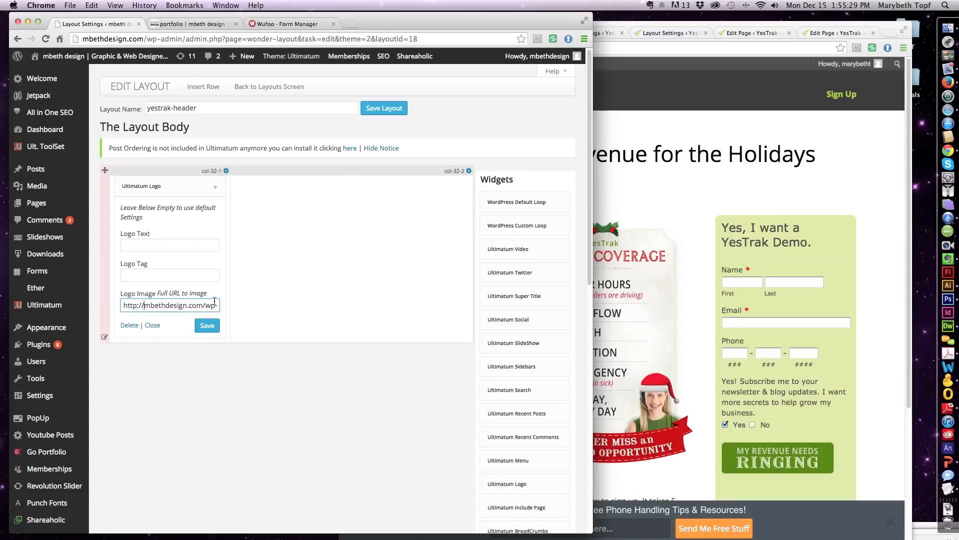
pyautogui.click(208, 325)
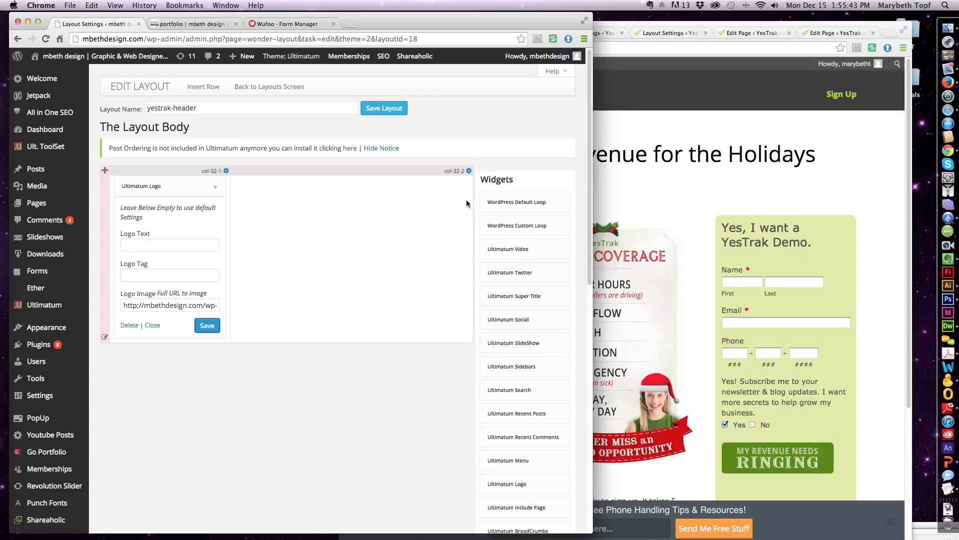
# Add a new page titled landing-page-signup and assign it the Landing Page template's two-column-layout
pyautogui.moveTo(80, 205)
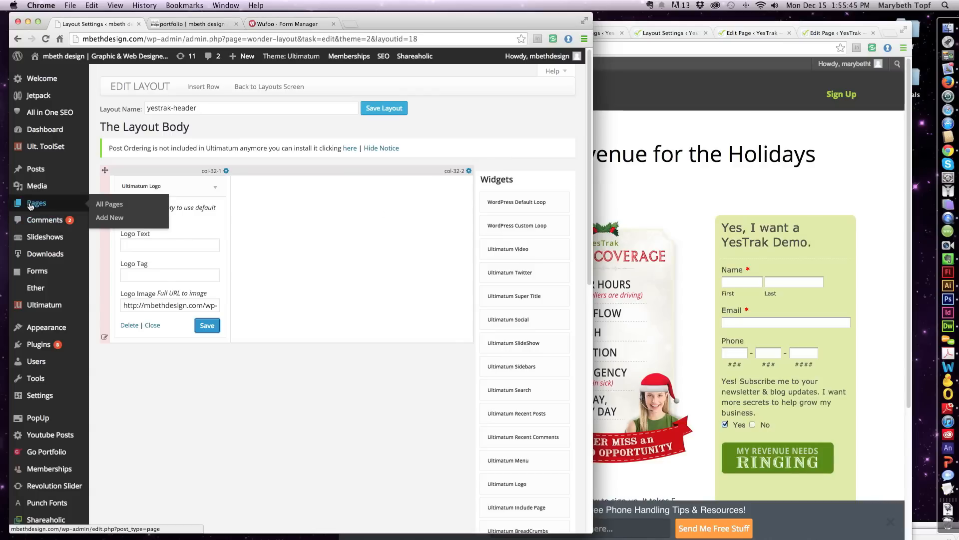
pyautogui.click(102, 206)
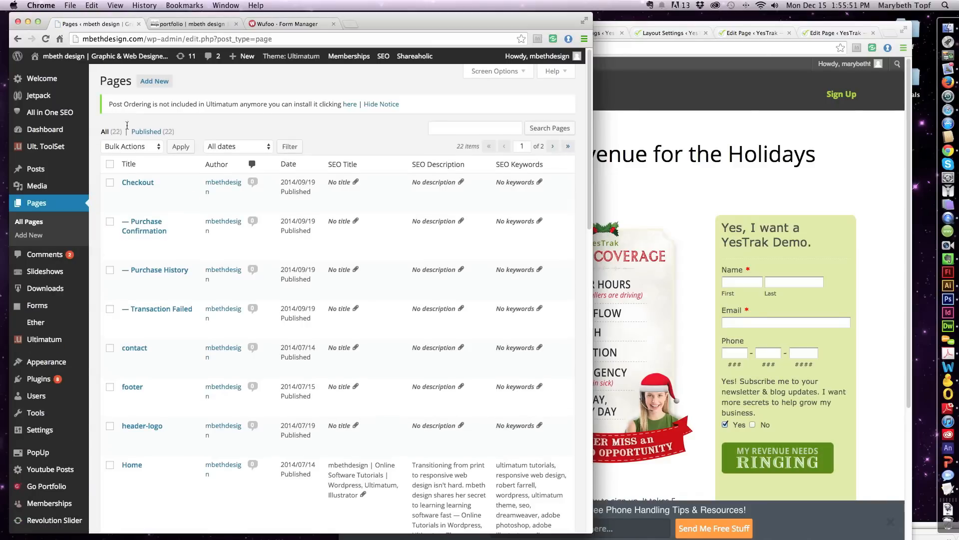
pyautogui.click(157, 82)
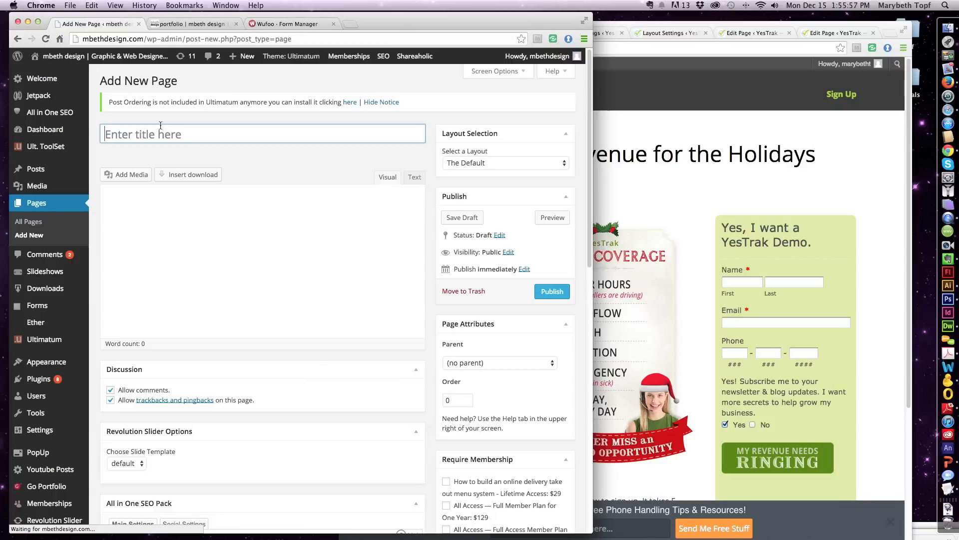
pyautogui.write('landing-page-signup')
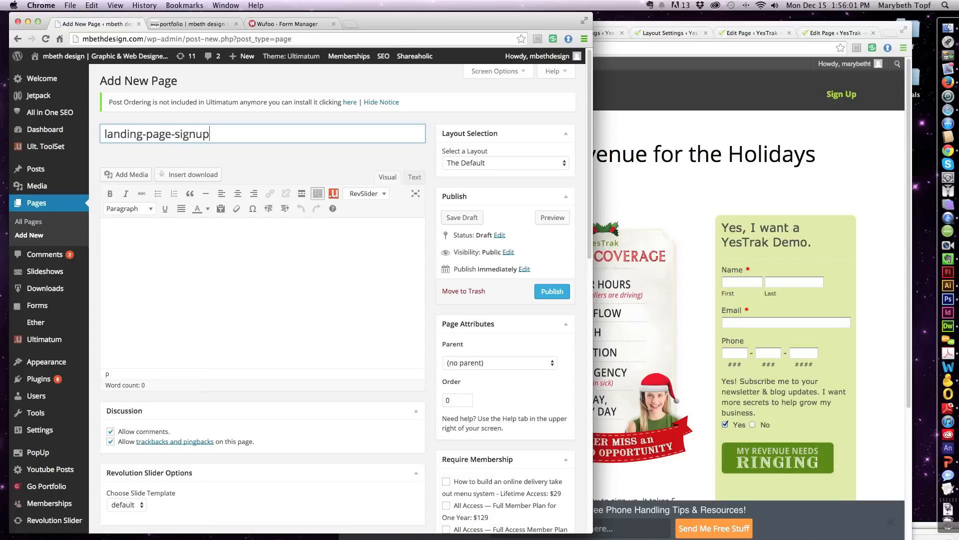
pyautogui.click(544, 163)
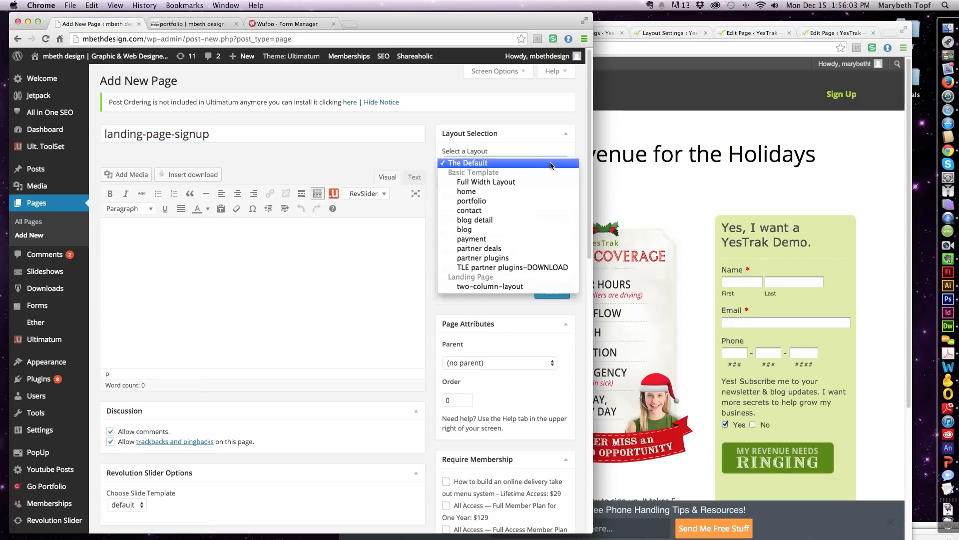
pyautogui.click(502, 285)
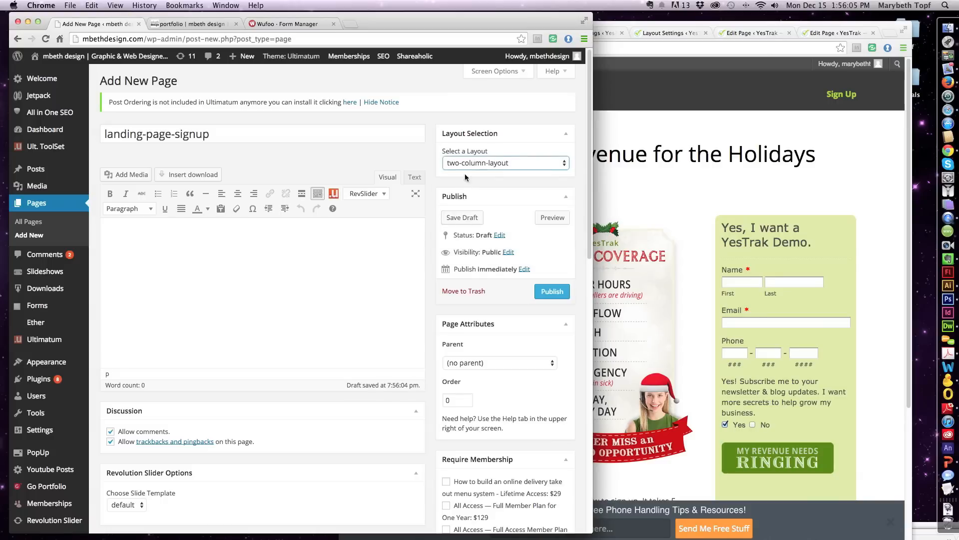
pyautogui.click(562, 164)
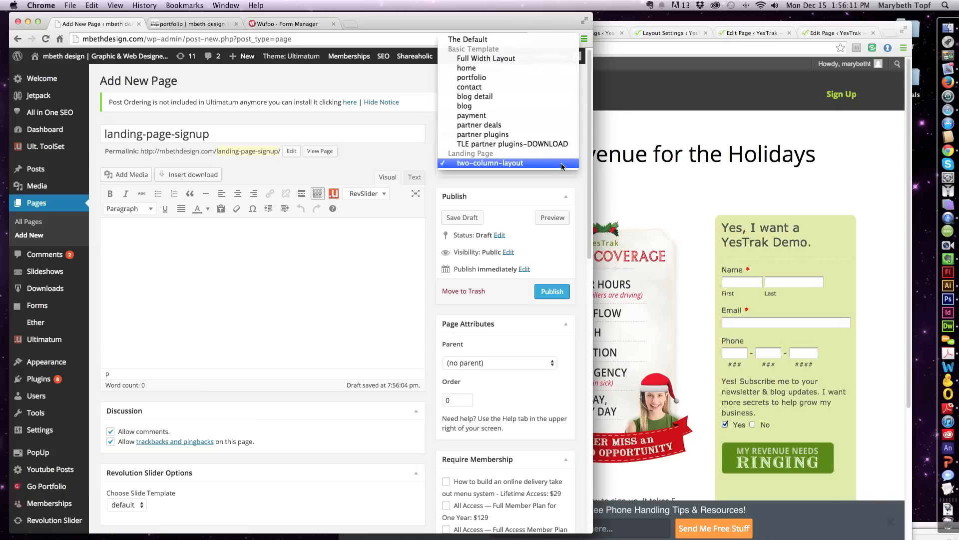
pyautogui.click(562, 165)
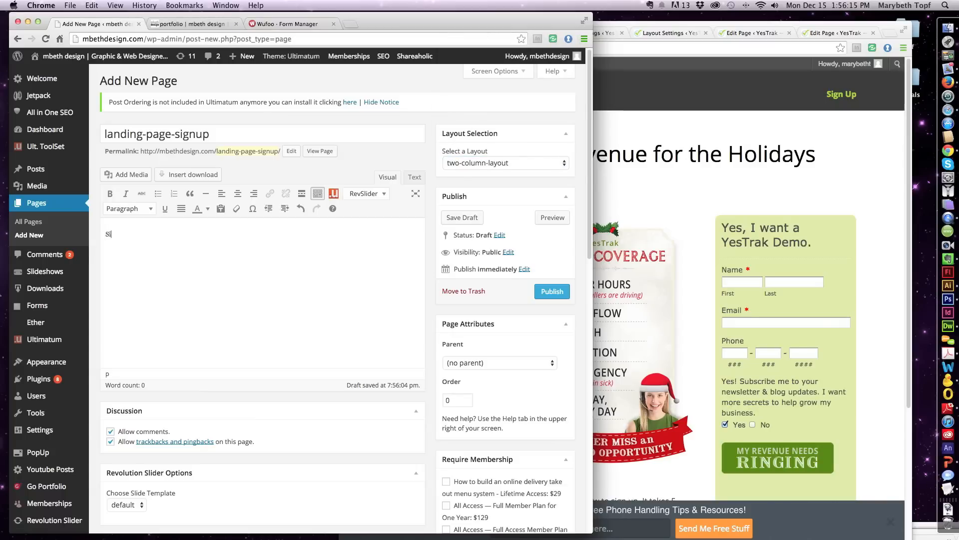
# Enter Sign-Up as the page's body text, right-aligned and bold
pyautogui.write('-')
pyautogui.moveTo(131, 235); pyautogui.dragTo(102, 235)
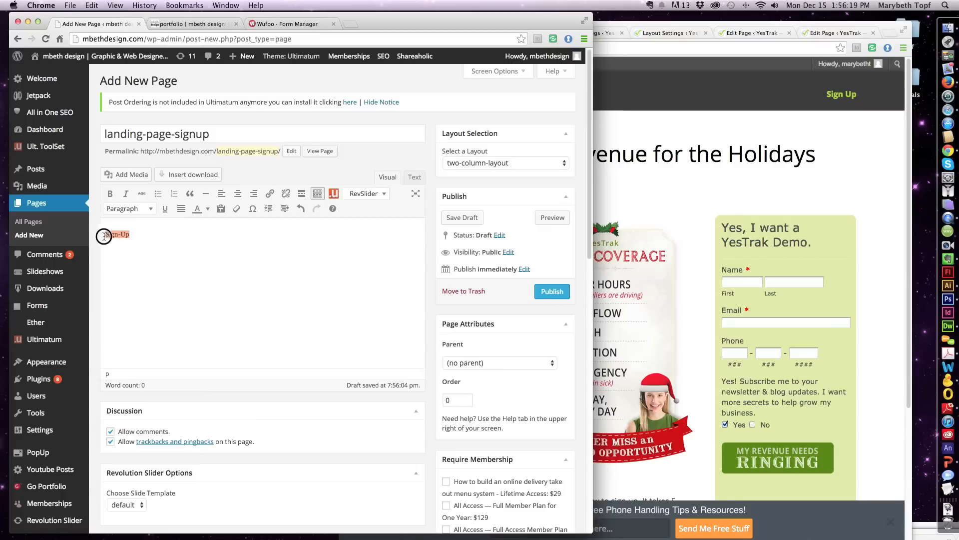
pyautogui.click(254, 193)
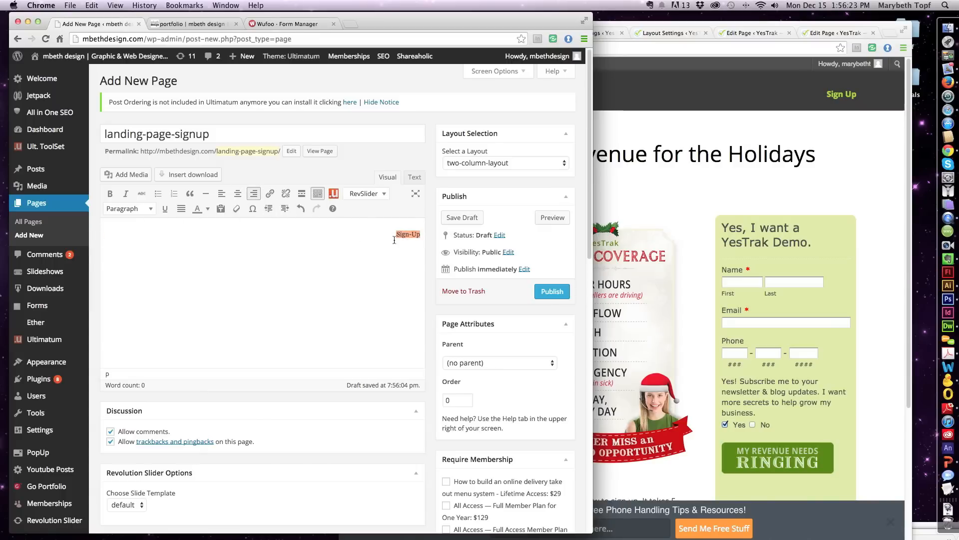
pyautogui.click(112, 194)
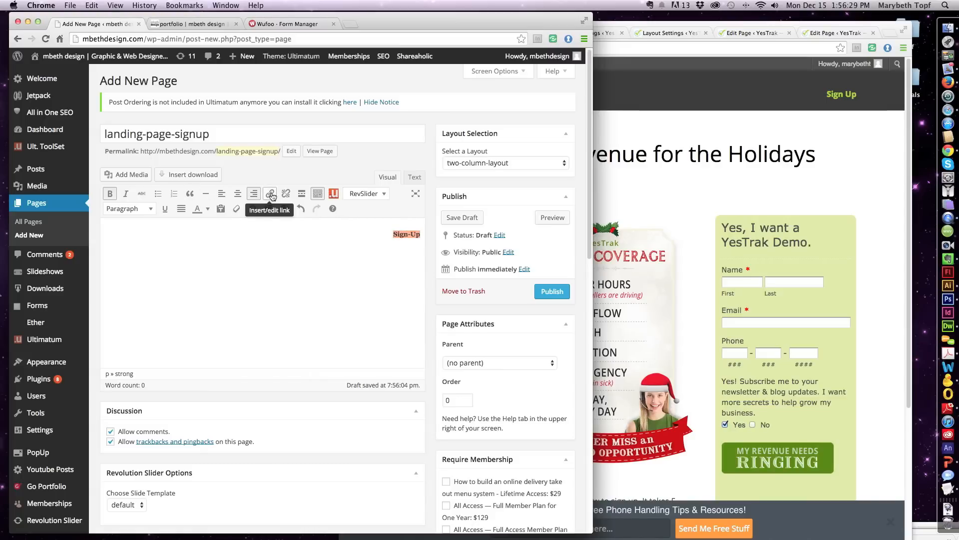
# Open the pricing page on the YesTrak website and copy its URL
pyautogui.click(868, 136)
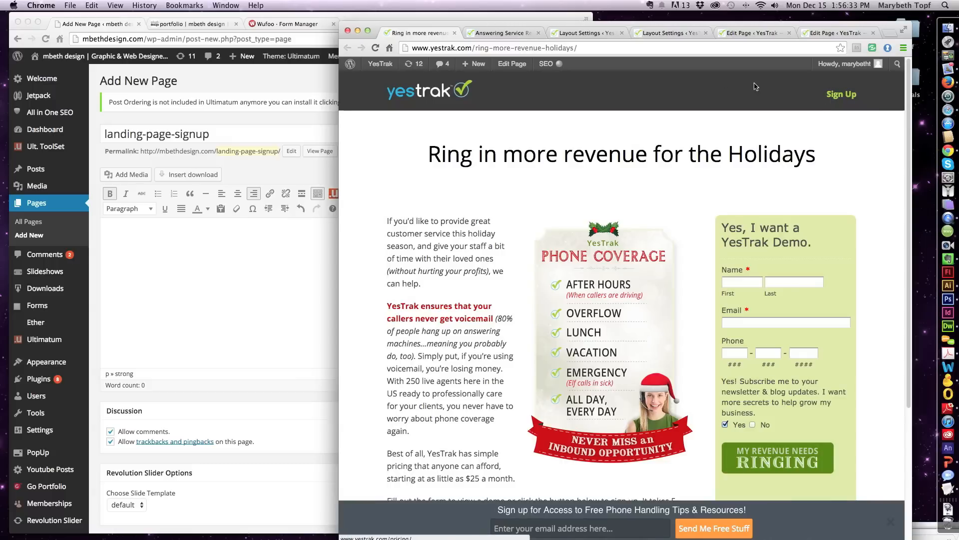
pyautogui.click(507, 34)
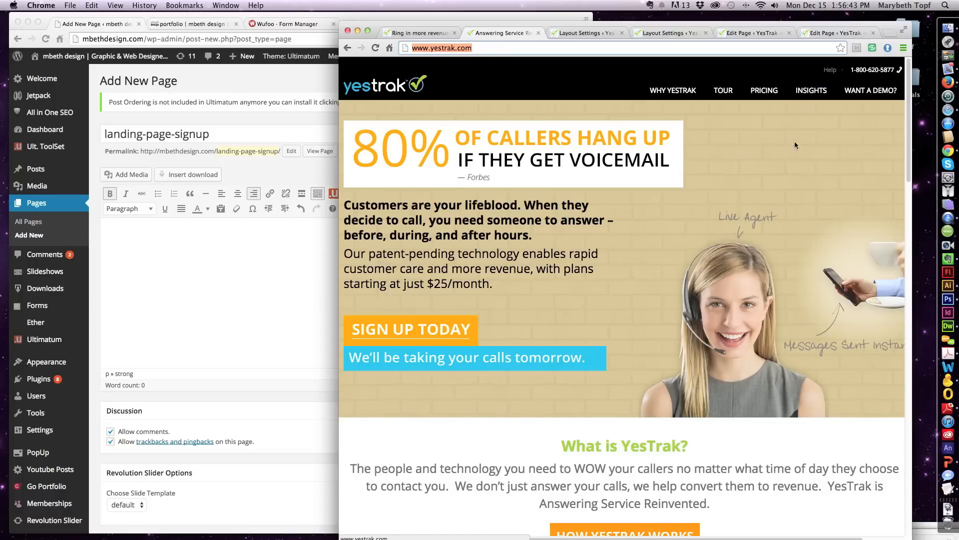
pyautogui.click(759, 91)
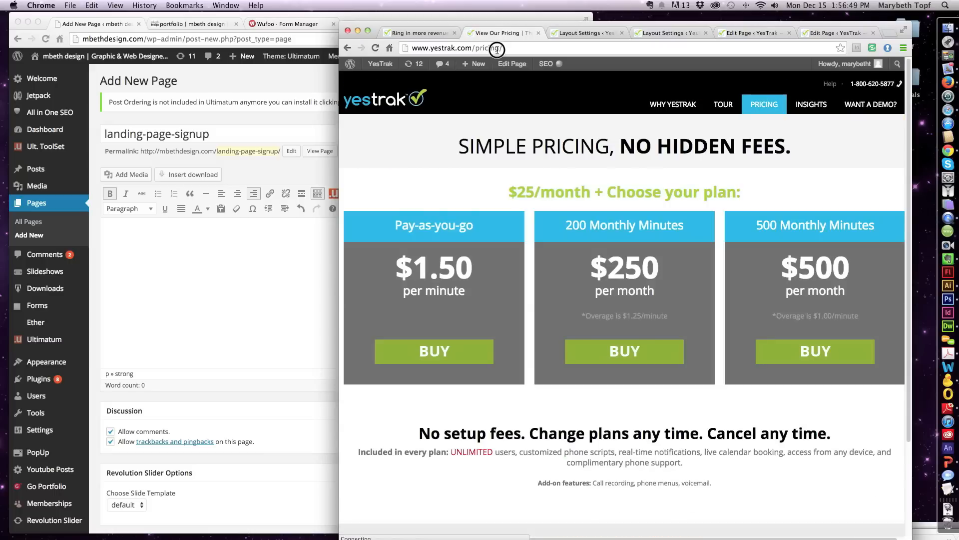
pyautogui.click(497, 49)
pyautogui.press('super+c')
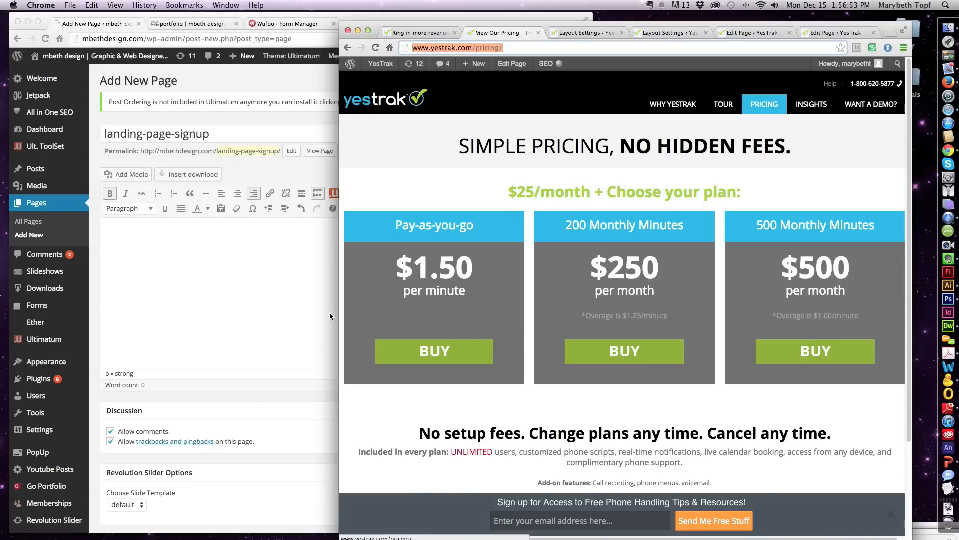
pyautogui.click(277, 302)
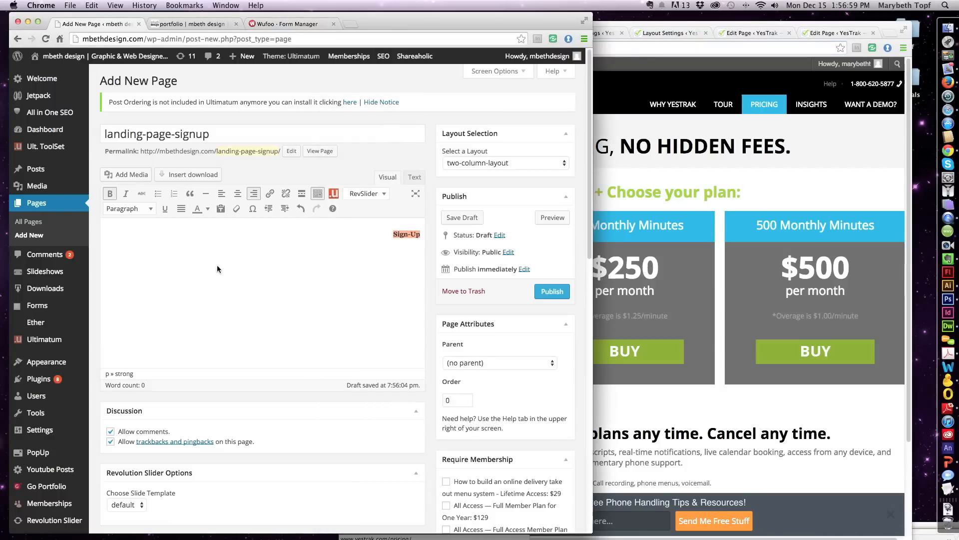
pyautogui.click(270, 193)
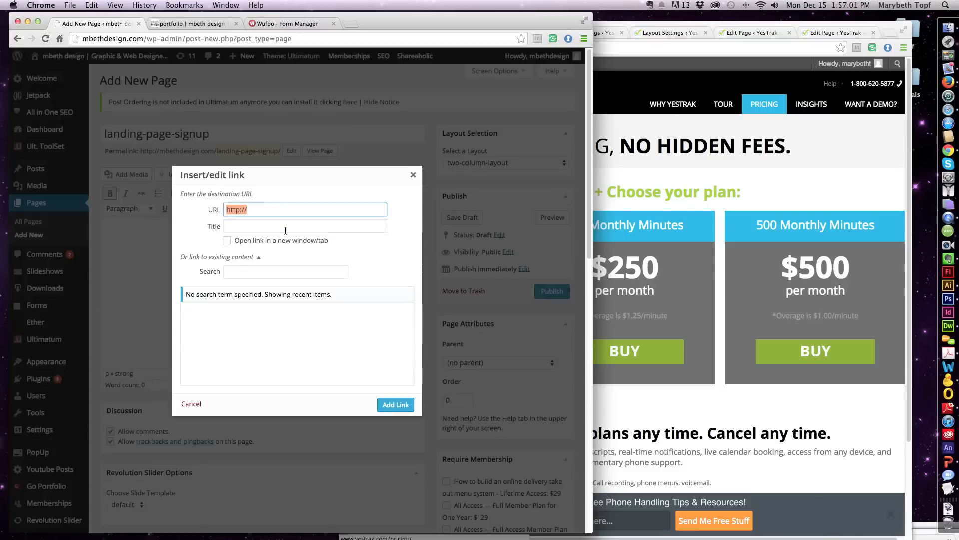
pyautogui.press('super+v')
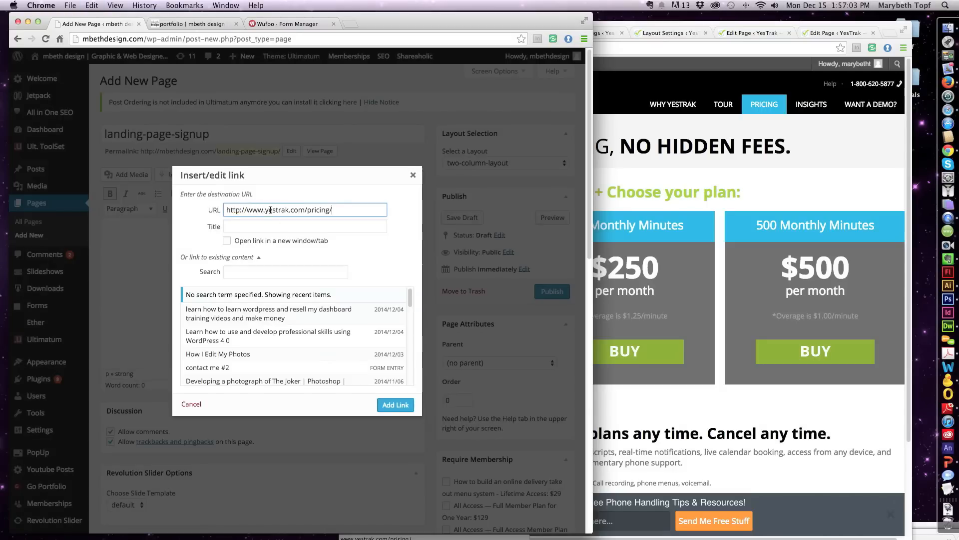
pyautogui.click(228, 244)
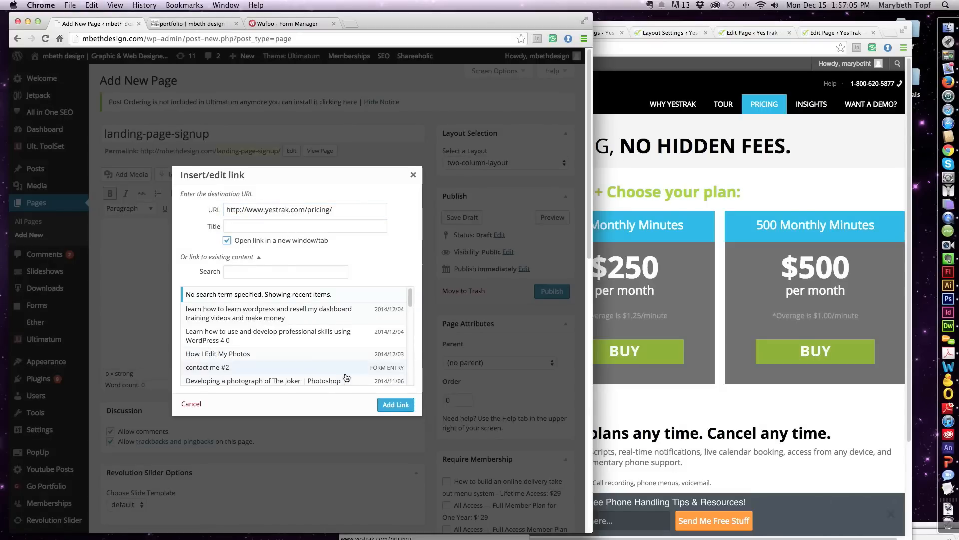
pyautogui.click(395, 405)
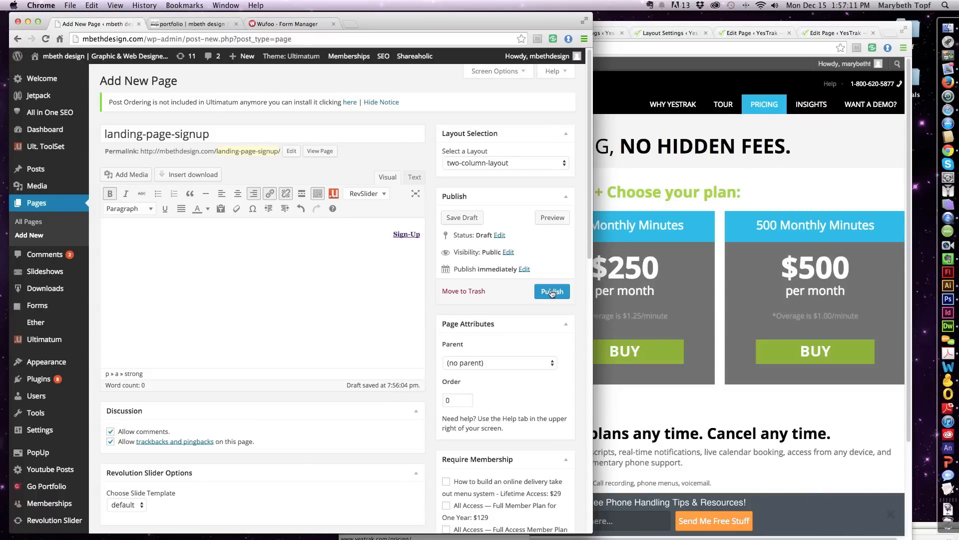
# Publish the landing-page-signup page, staying on it when asked about leaving with unsaved changes
pyautogui.click(552, 294)
pyautogui.scroll(-5, 433, 404)
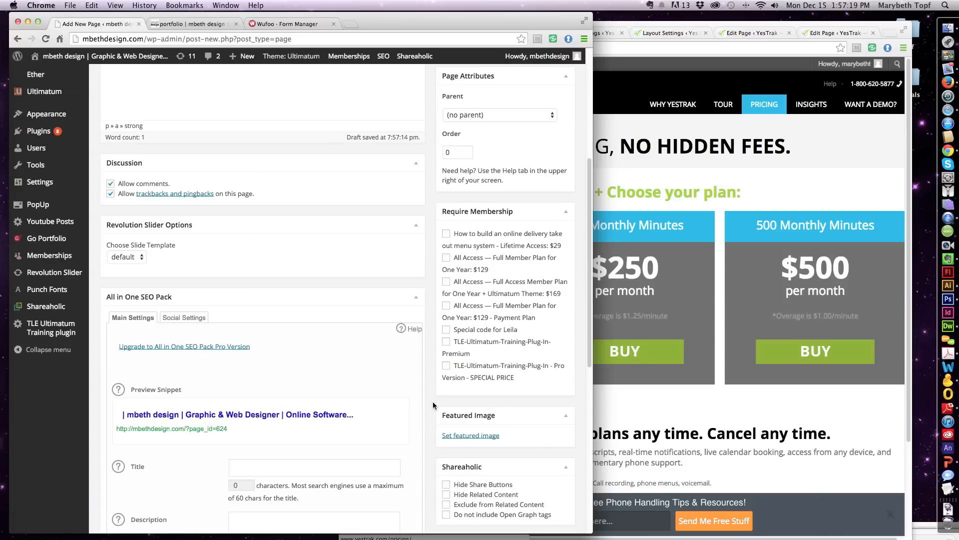
pyautogui.scroll(5, 432, 400)
pyautogui.moveTo(29, 334)
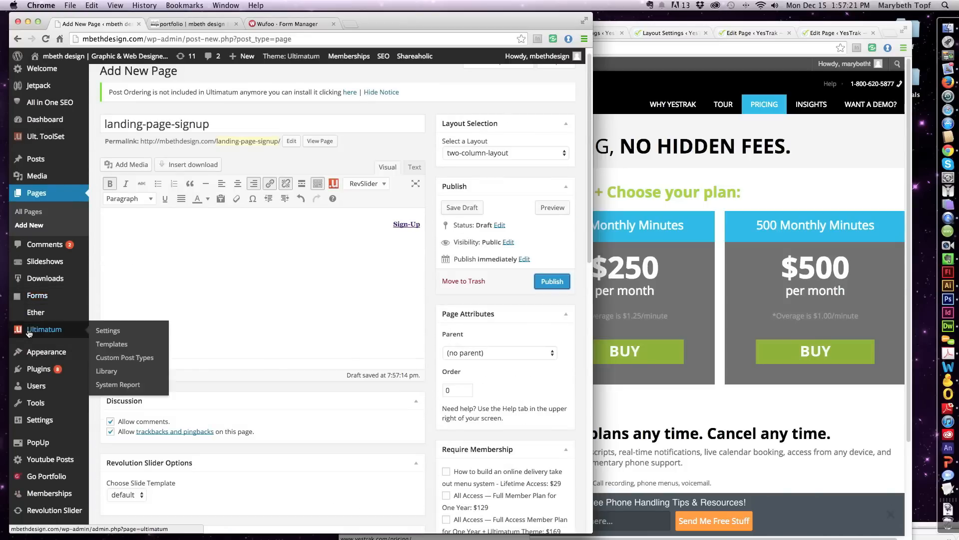
pyautogui.click(117, 345)
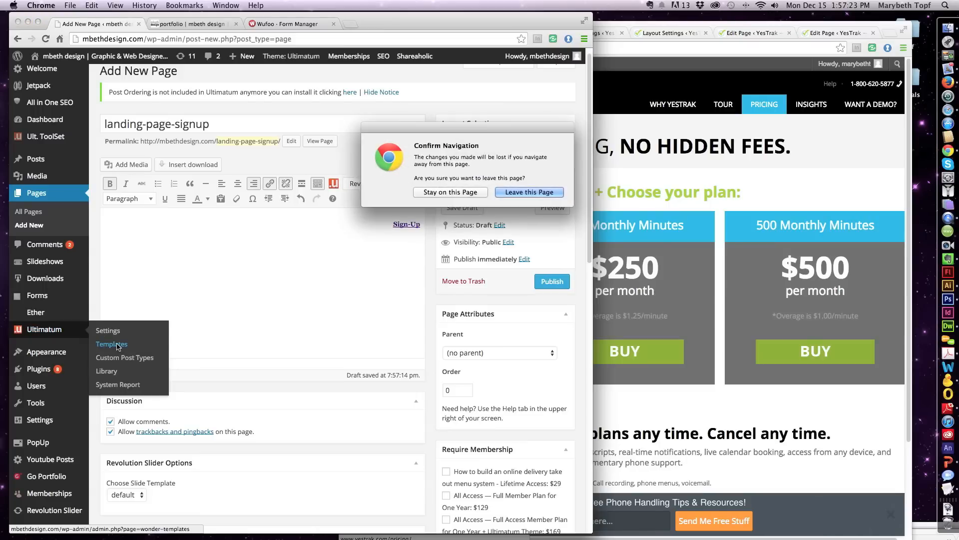
pyautogui.click(463, 192)
pyautogui.click(552, 280)
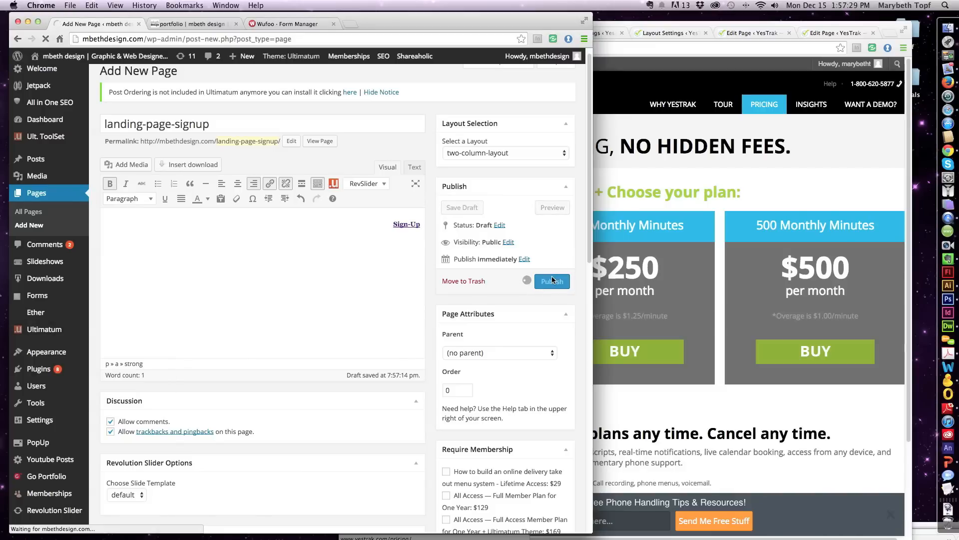
# Open the yestrak-header partial layout of the Landing Page template for editing and expand its Ultimatum Logo widget
pyautogui.moveTo(43, 330)
pyautogui.click(112, 344)
pyautogui.click(853, 152)
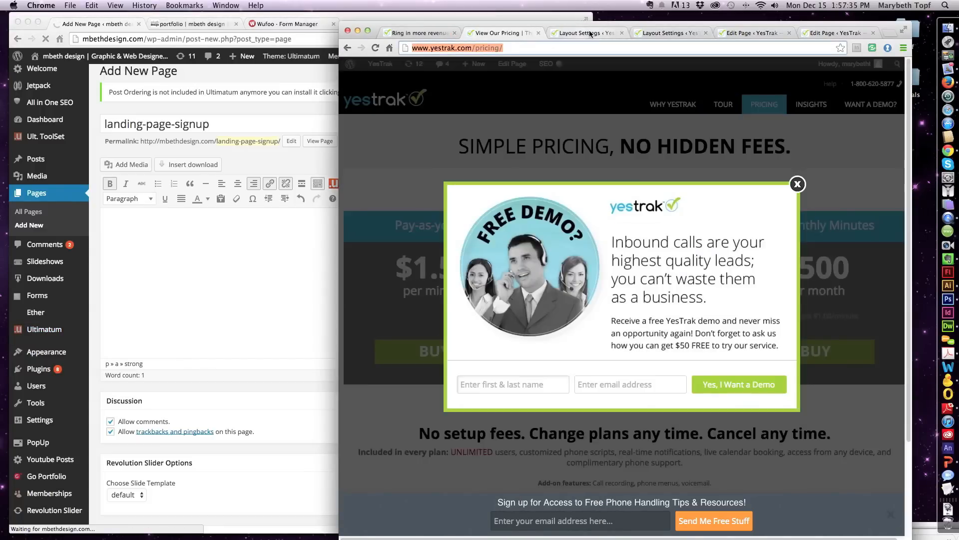
pyautogui.click(398, 33)
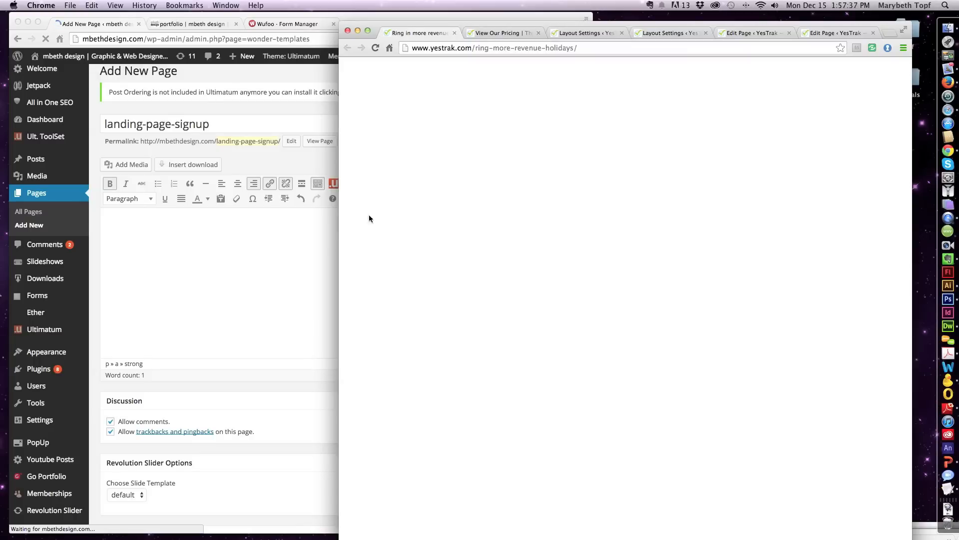
pyautogui.click(241, 278)
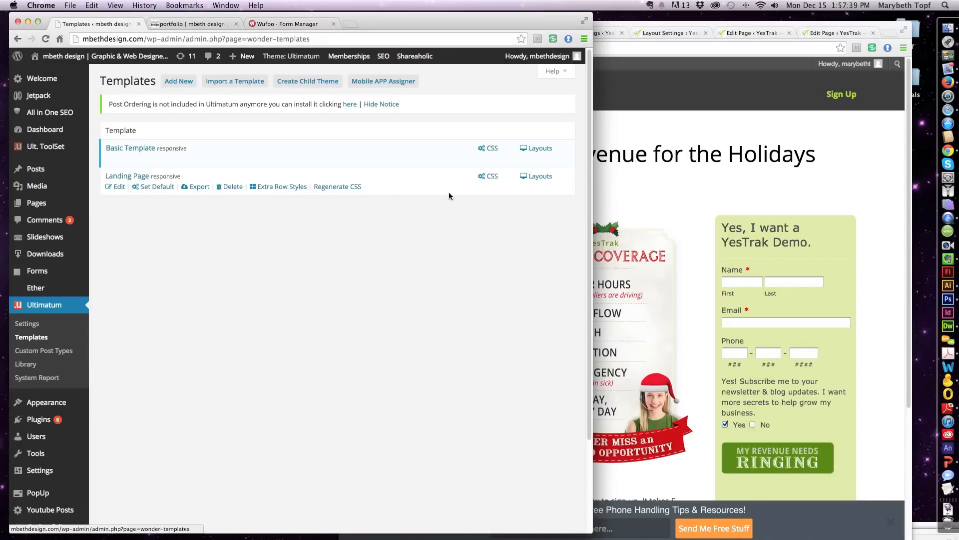
pyautogui.click(548, 177)
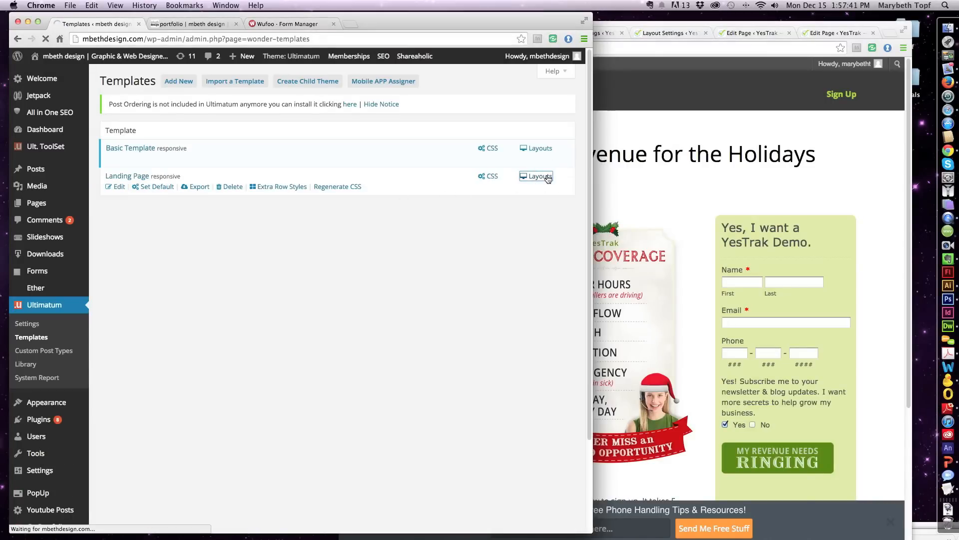
pyautogui.moveTo(118, 250)
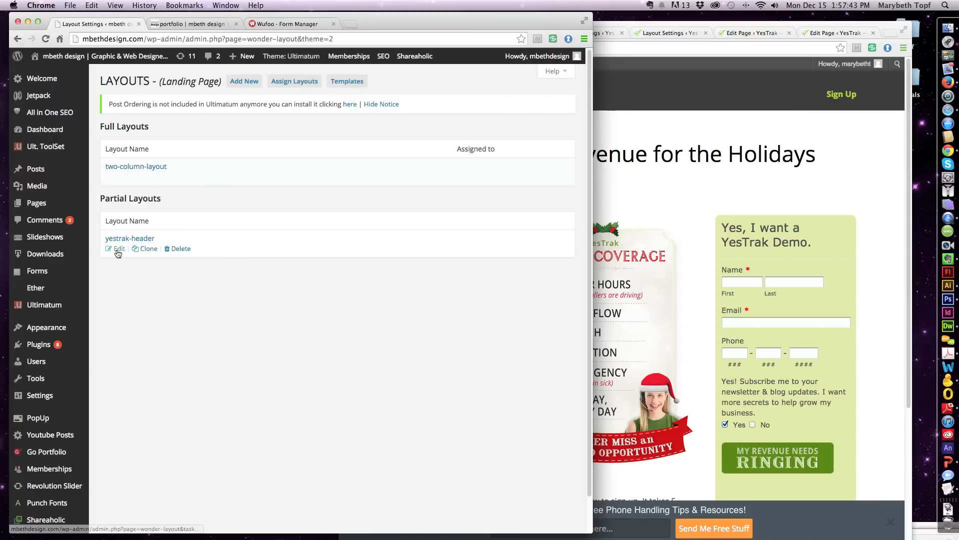
pyautogui.click(119, 249)
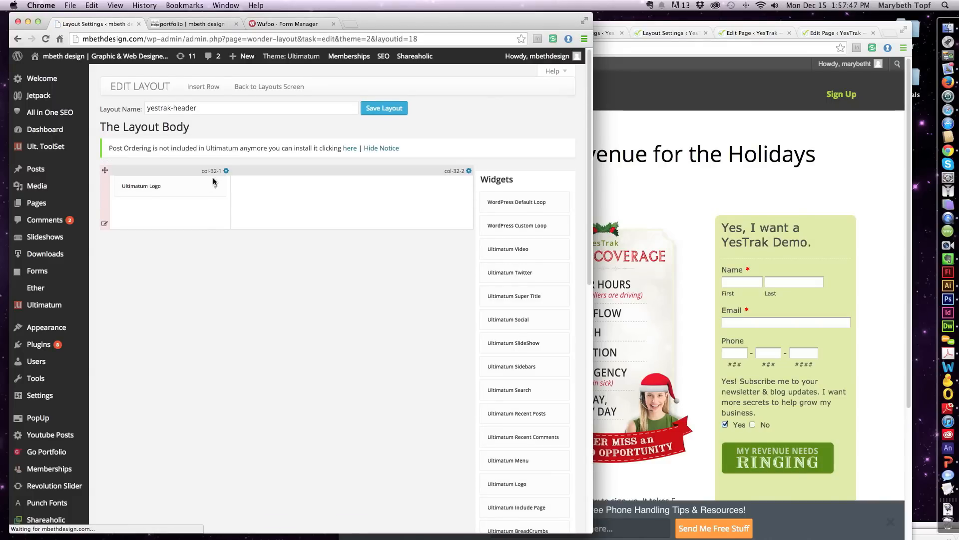
pyautogui.click(215, 188)
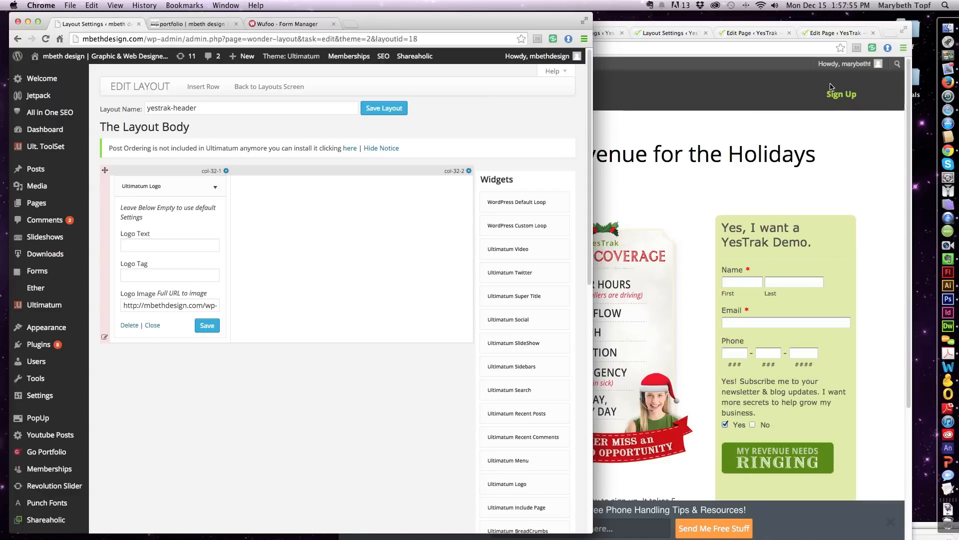
# Add an Ultimatum Include Page widget to the header's second column, showing landing-page-signup with the page title off, and save the widget
pyautogui.moveTo(516, 514); pyautogui.dragTo(292, 192)
pyautogui.click(394, 227)
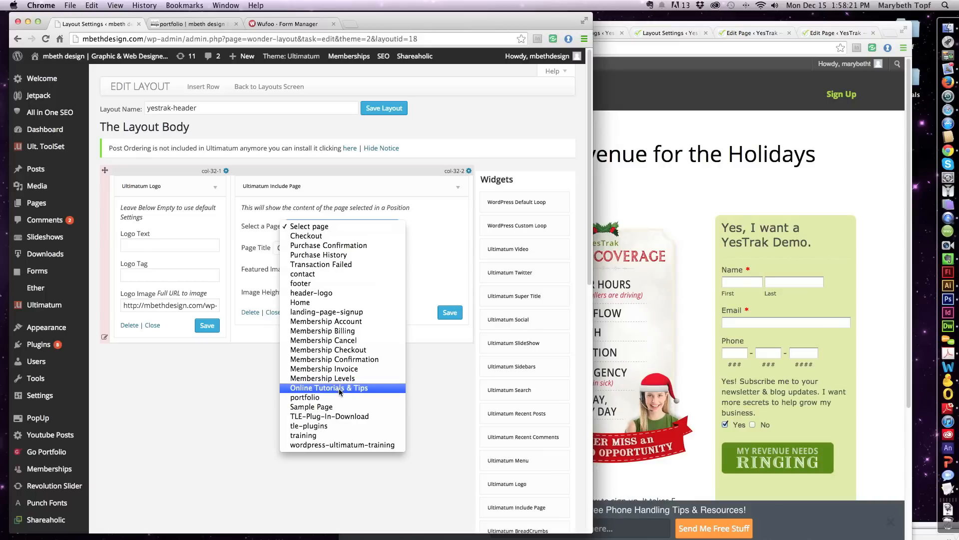
pyautogui.click(325, 311)
pyautogui.click(298, 249)
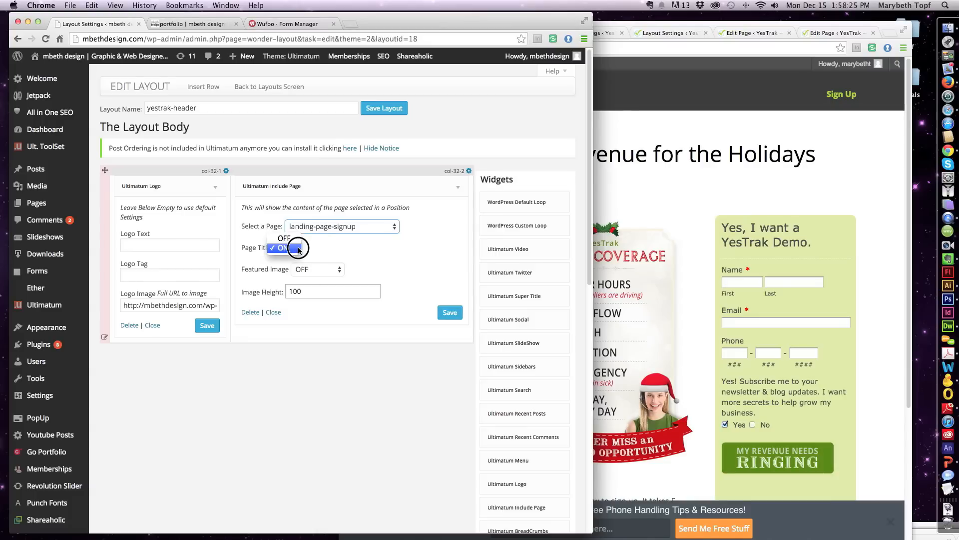
pyautogui.click(284, 238)
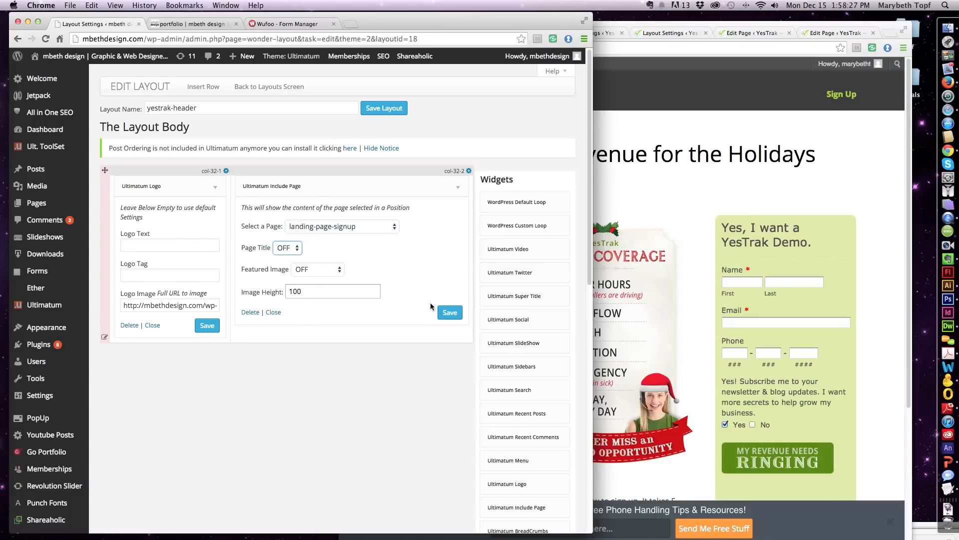
pyautogui.click(453, 313)
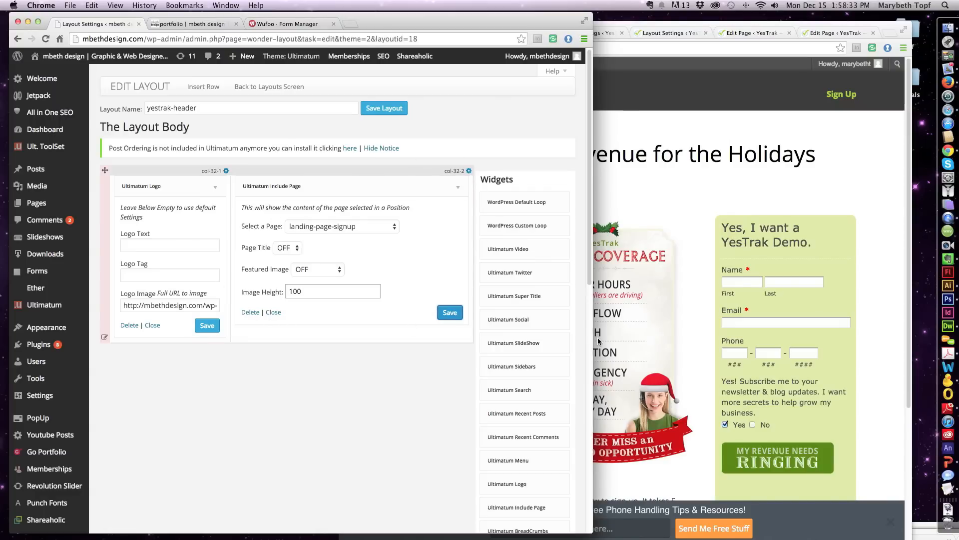
# Set the background color of the header row's wrapper to #333333 and save the CSS
pyautogui.click(645, 340)
pyautogui.press('super+grave')
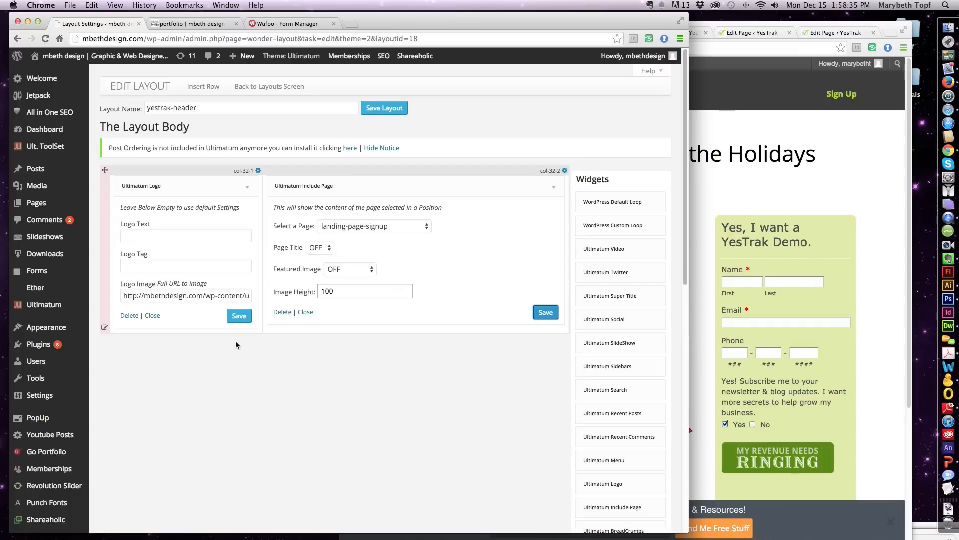
pyautogui.click(105, 329)
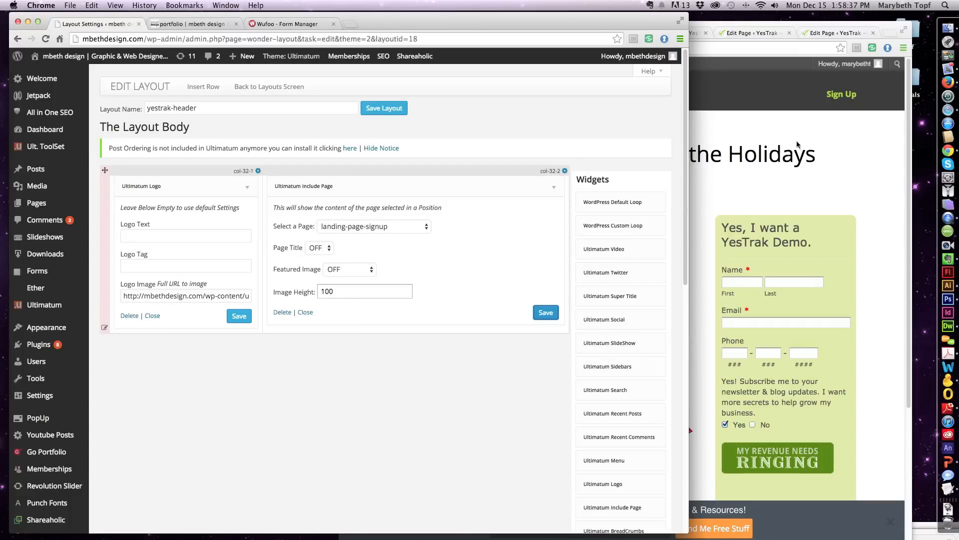
pyautogui.moveTo(104, 328)
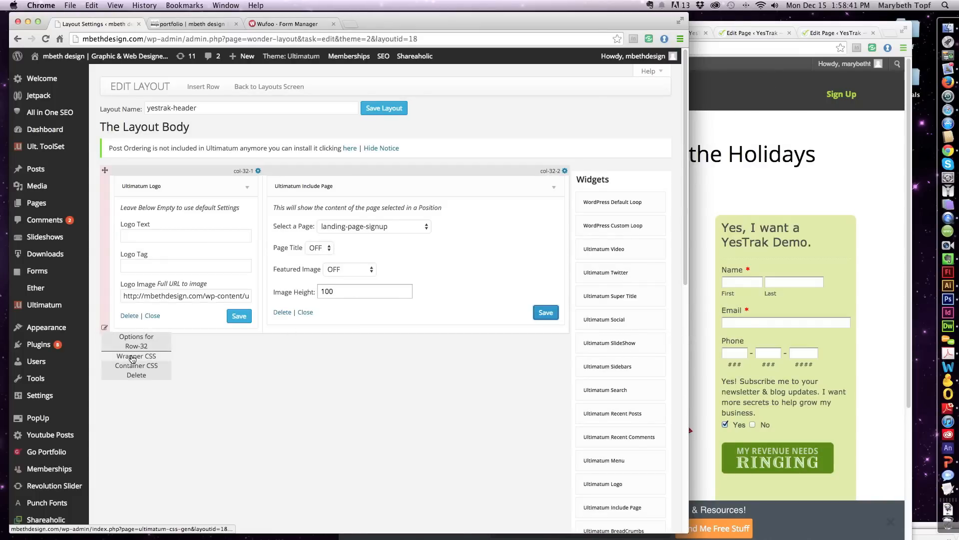
pyautogui.click(132, 357)
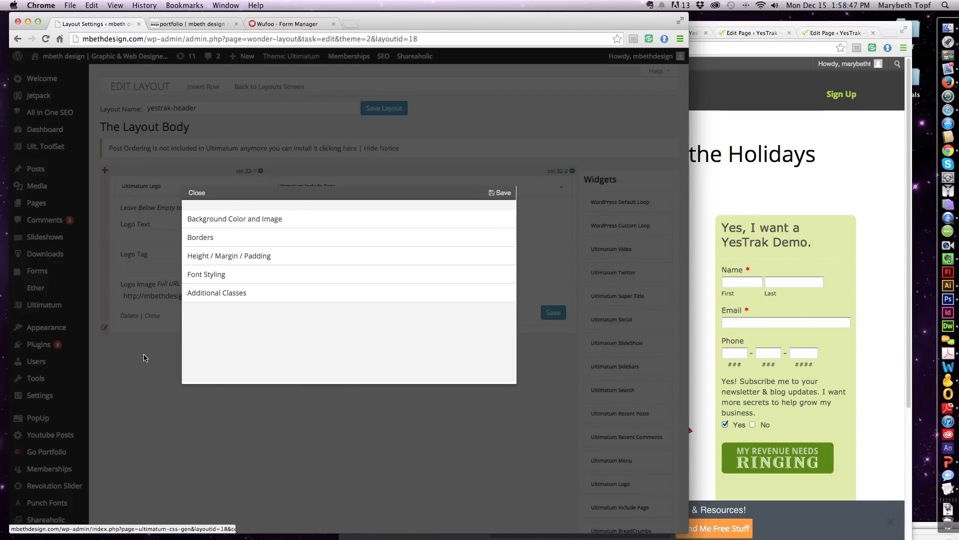
pyautogui.click(290, 220)
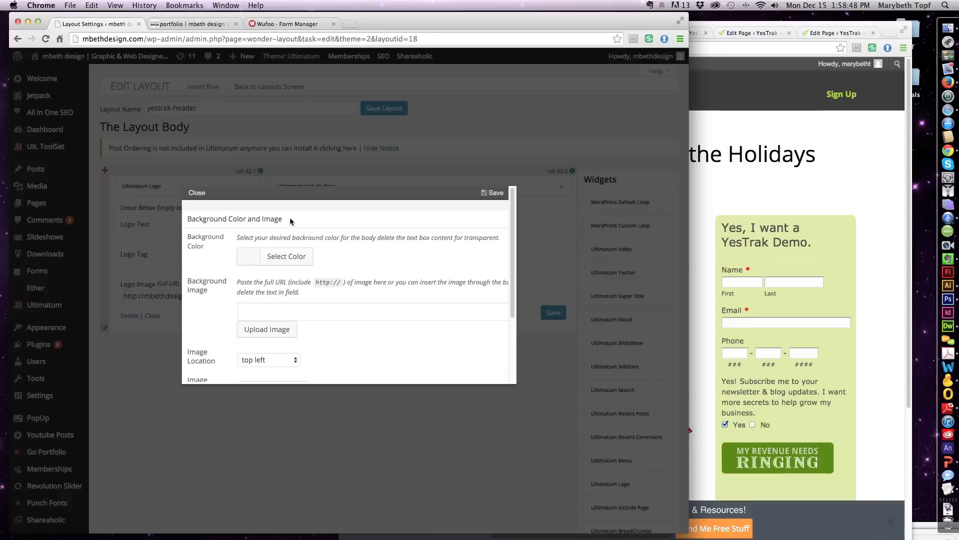
pyautogui.click(272, 256)
pyautogui.click(336, 256)
pyautogui.write('#333333')
pyautogui.click(494, 192)
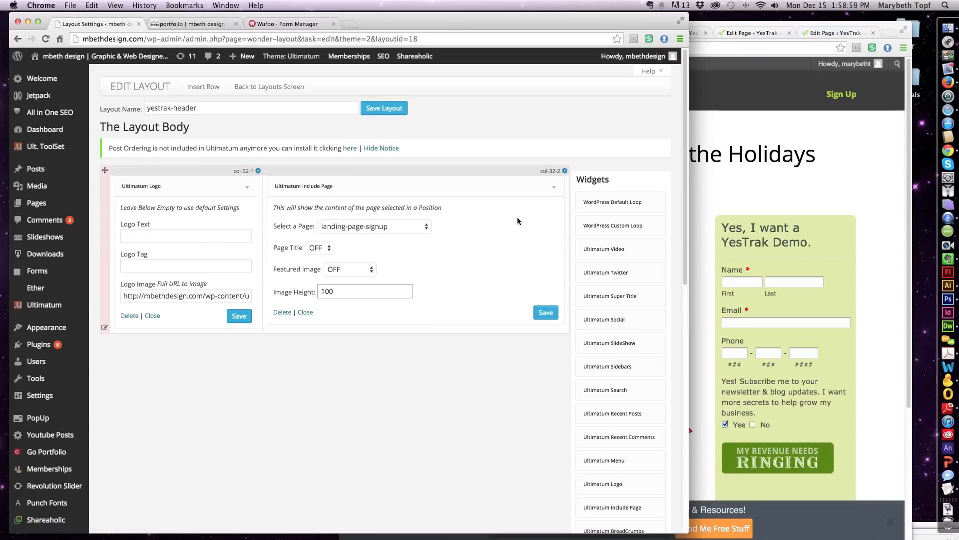
# Save the yestrak-header layout and move the YesTrak reference window aside so its logo and headline can be seen
pyautogui.click(553, 187)
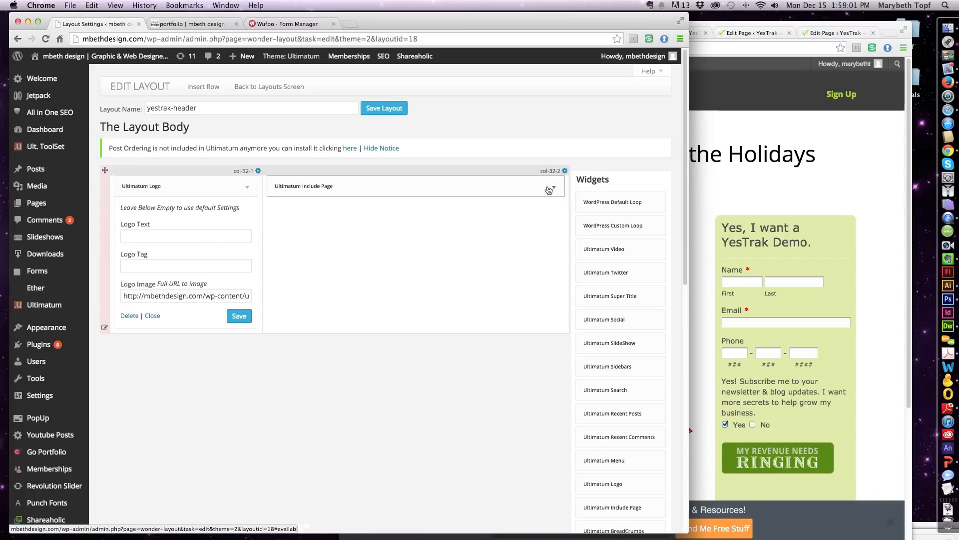
pyautogui.click(549, 188)
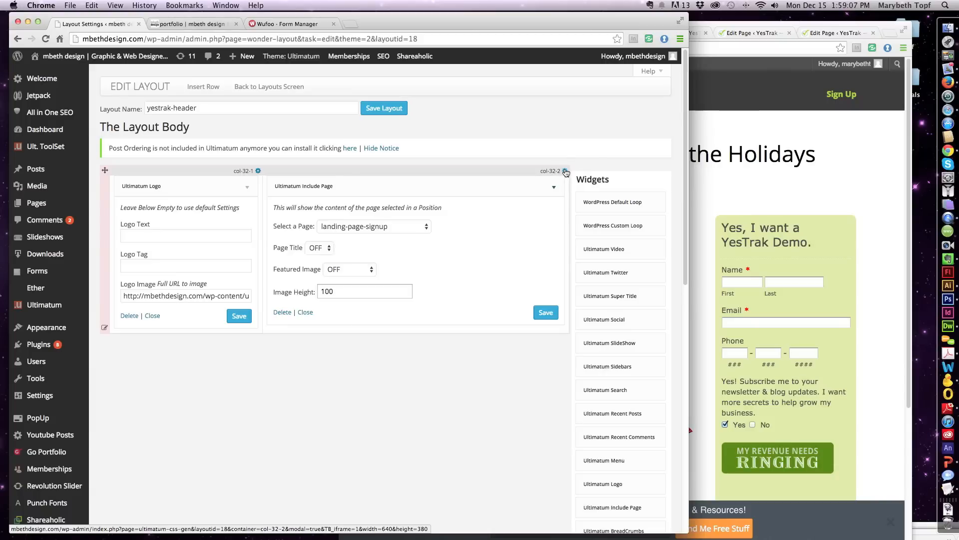
pyautogui.click(396, 109)
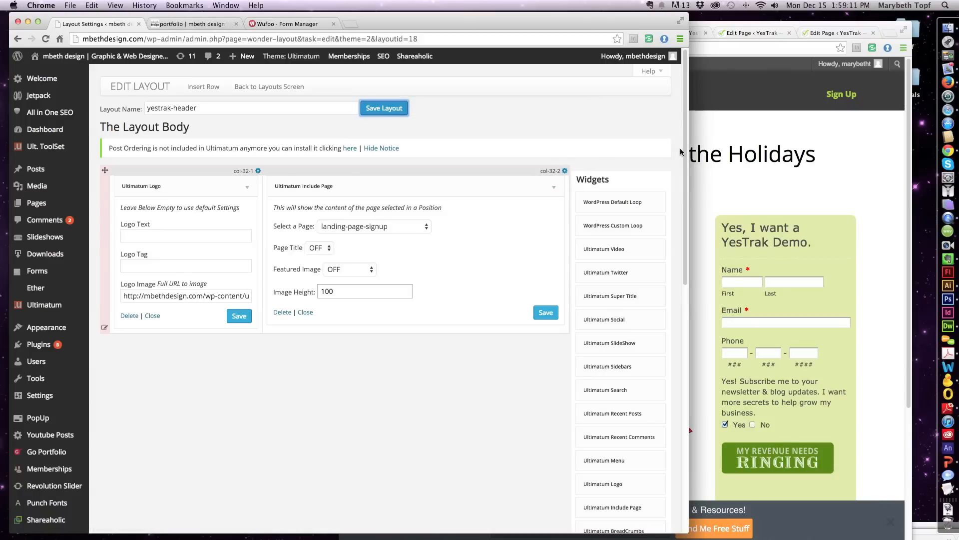
pyautogui.click(694, 152)
pyautogui.moveTo(453, 23); pyautogui.dragTo(700, 16)
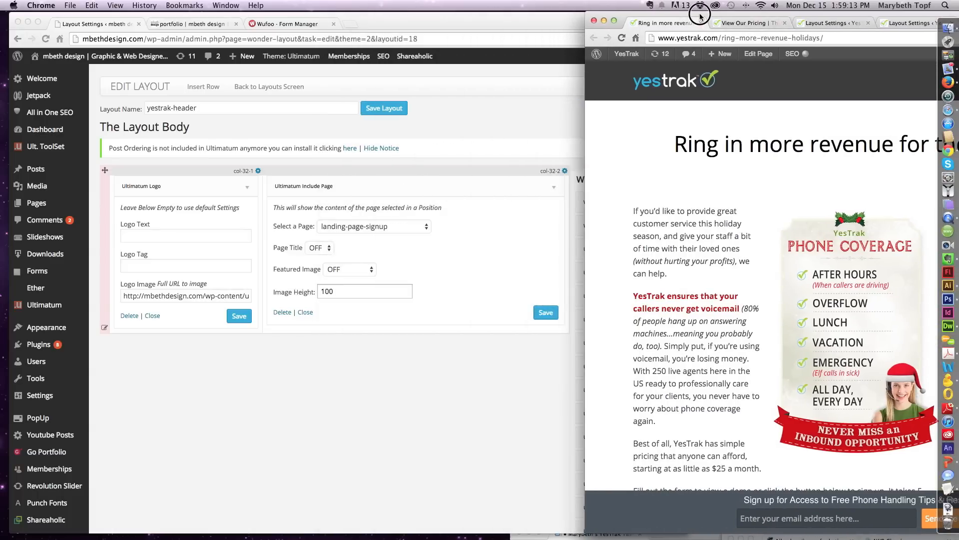
pyautogui.click(461, 343)
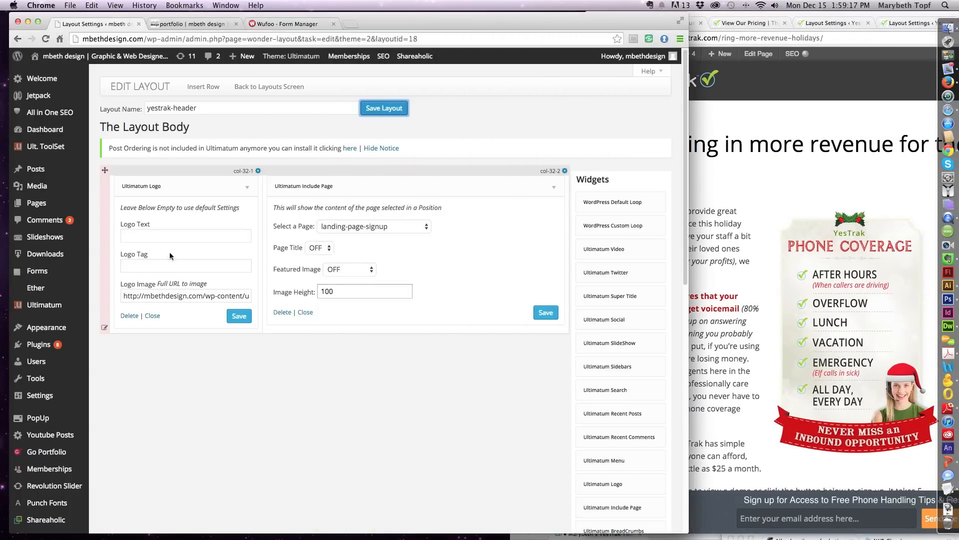
# Leave the layout editor and add a new WordPress page titled yestrak-live-call-answering
pyautogui.click(266, 88)
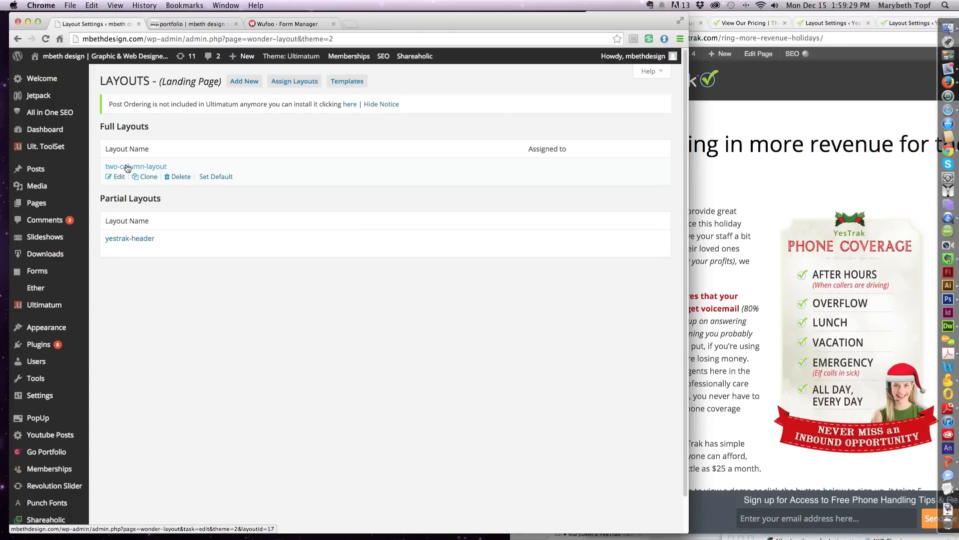
pyautogui.click(41, 203)
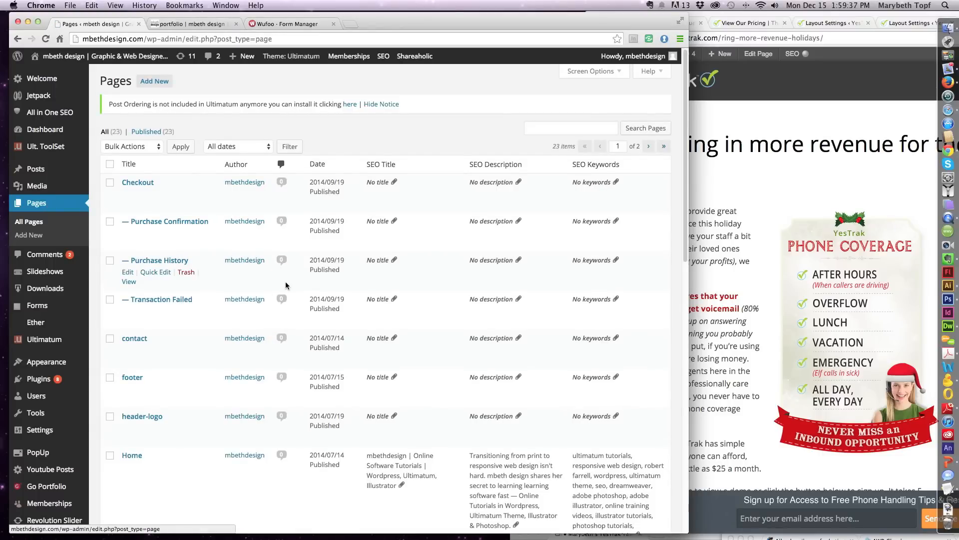
pyautogui.scroll(-5, 286, 283)
pyautogui.scroll(-13, 286, 282)
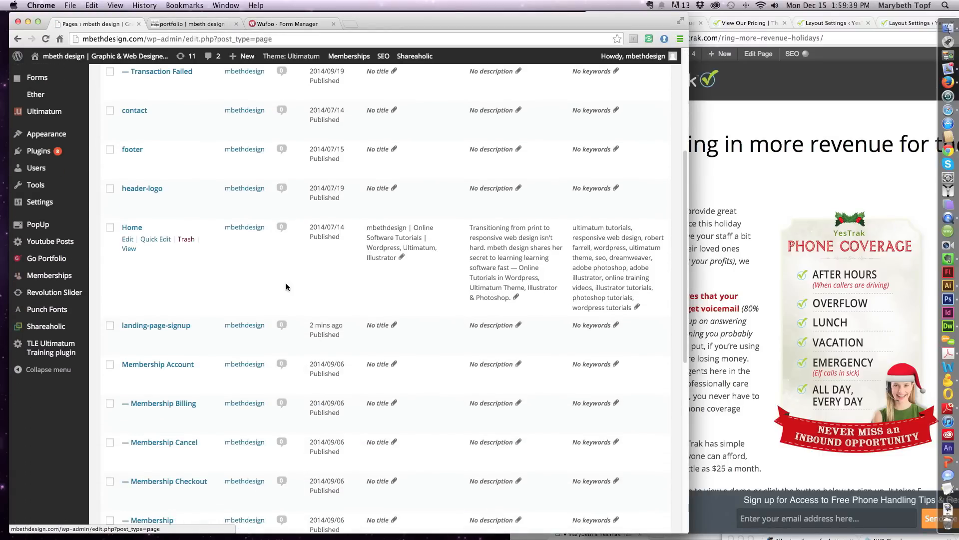
pyautogui.scroll(12, 288, 285)
pyautogui.scroll(6, 289, 286)
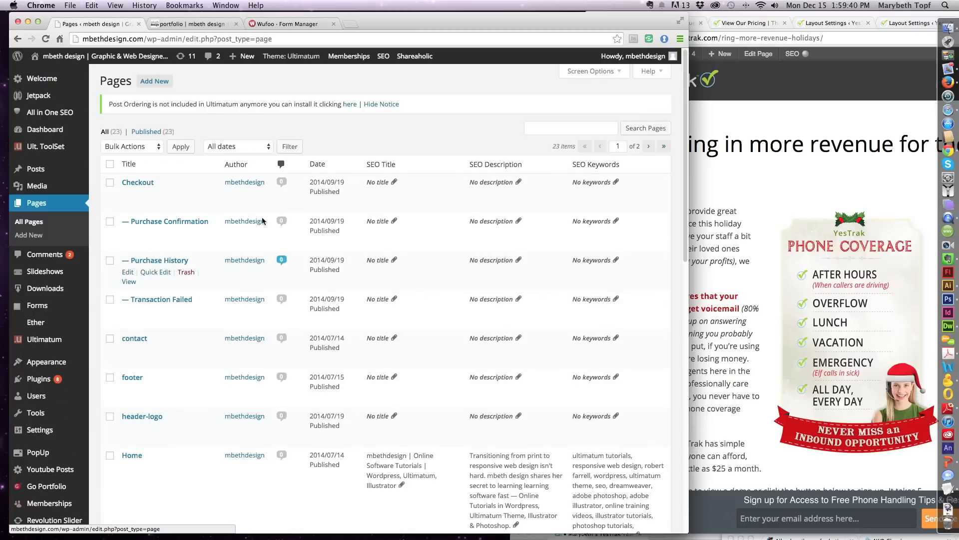
pyautogui.click(165, 83)
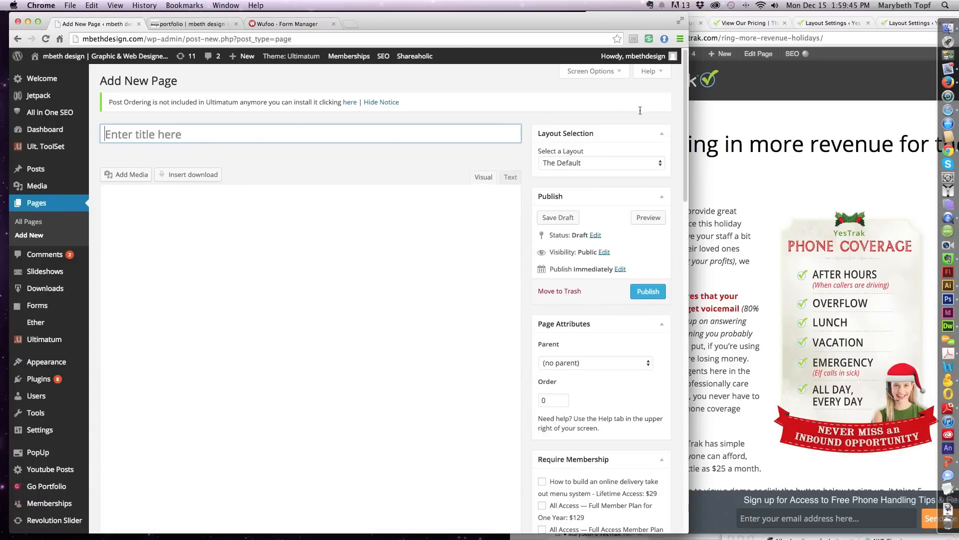
pyautogui.click(790, 119)
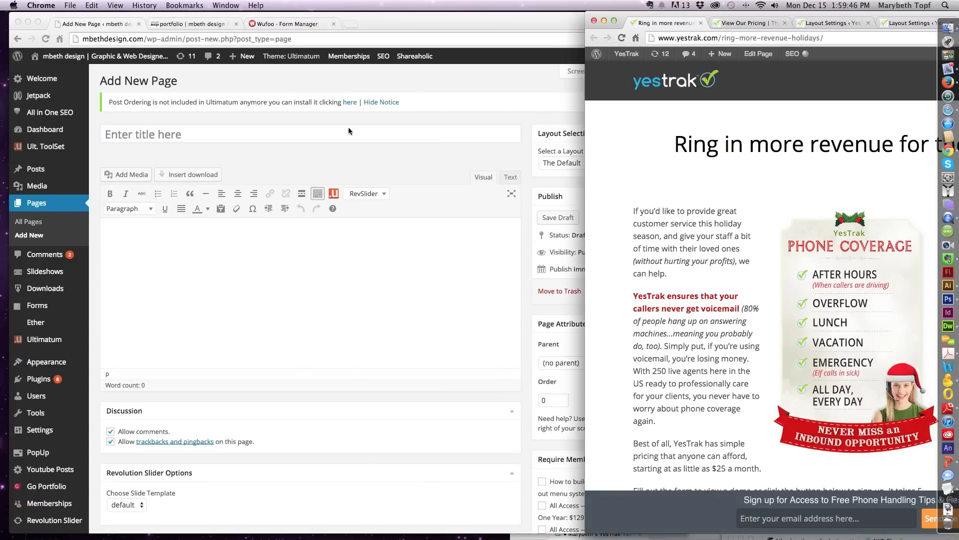
pyautogui.click(306, 127)
pyautogui.write('yestrak')
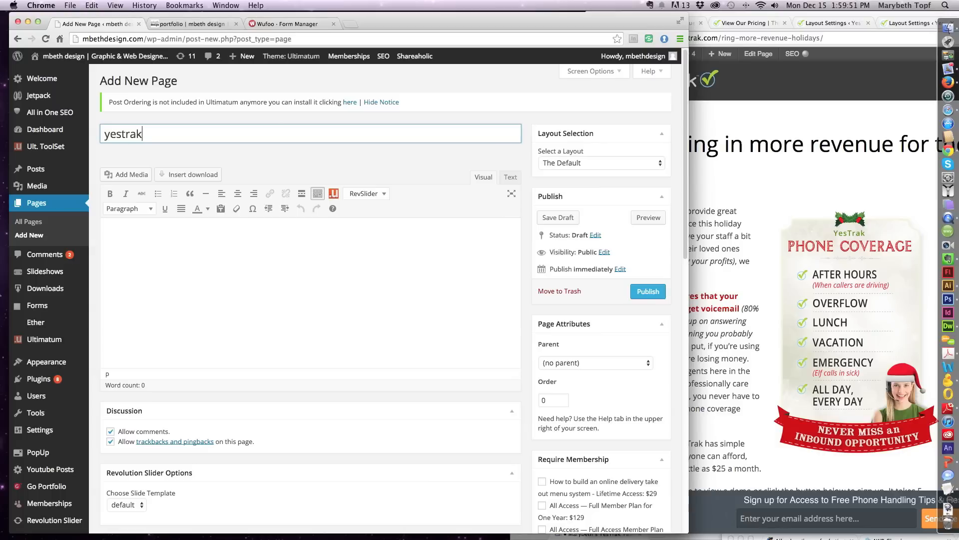
pyautogui.write('-live-call-answering')
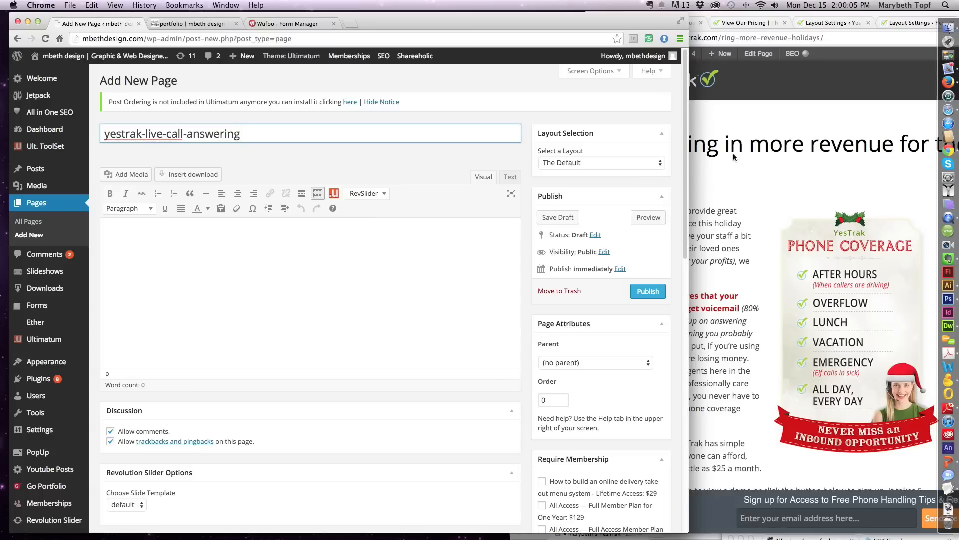
# Assign the Landing Page template's two-column-layout to the page and publish it
pyautogui.click(641, 167)
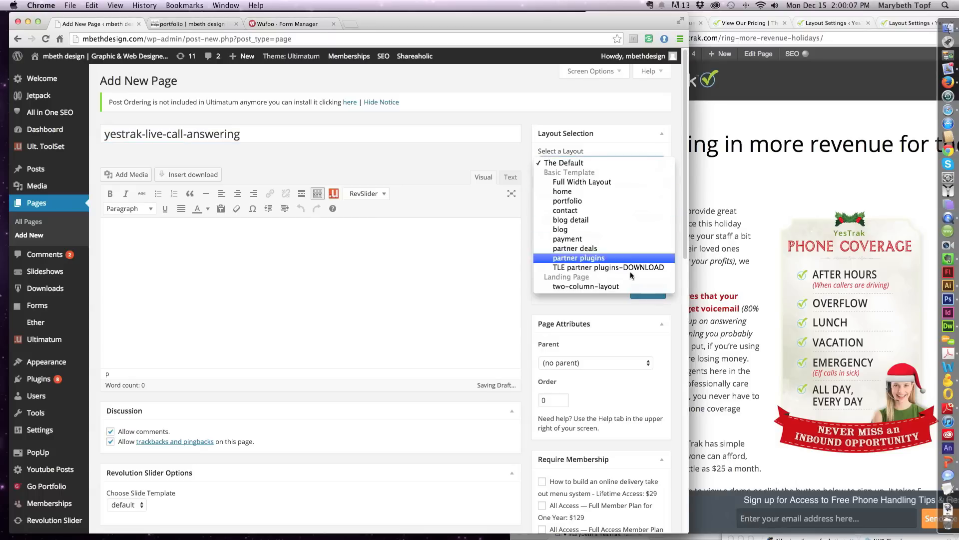
pyautogui.click(580, 286)
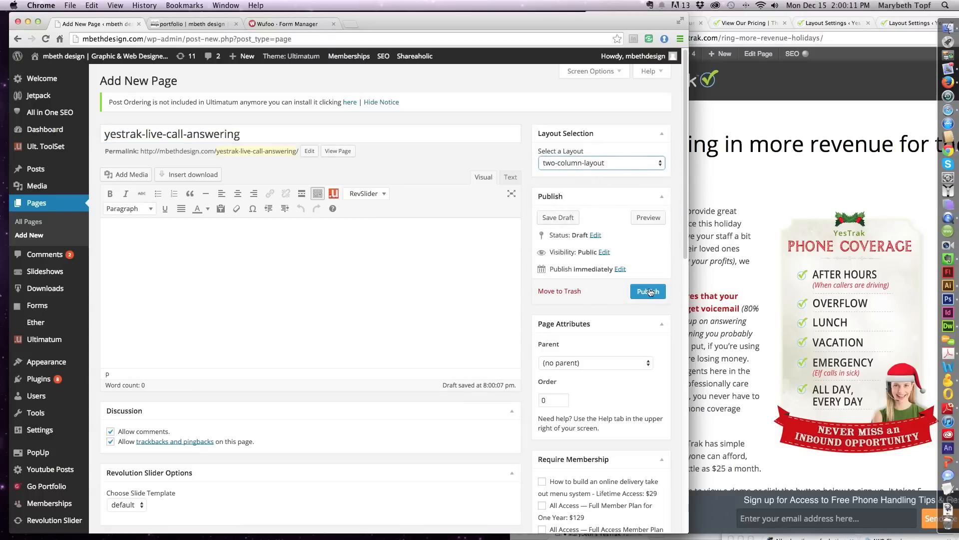
pyautogui.click(649, 292)
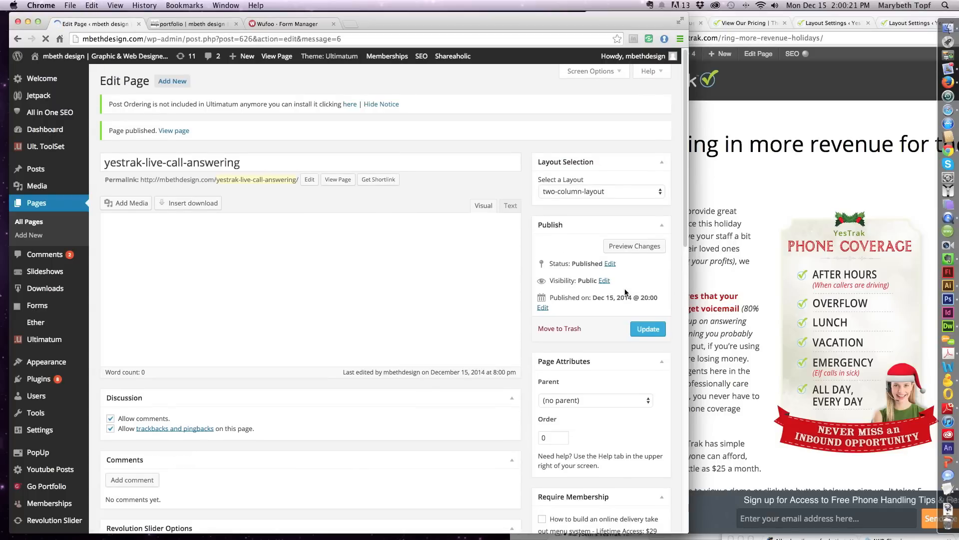
# Open the published yestrak-live-call-answering page in a separate browser tab and place that tab beside the page's editor tab
pyautogui.click(234, 40)
pyautogui.press('super+c')
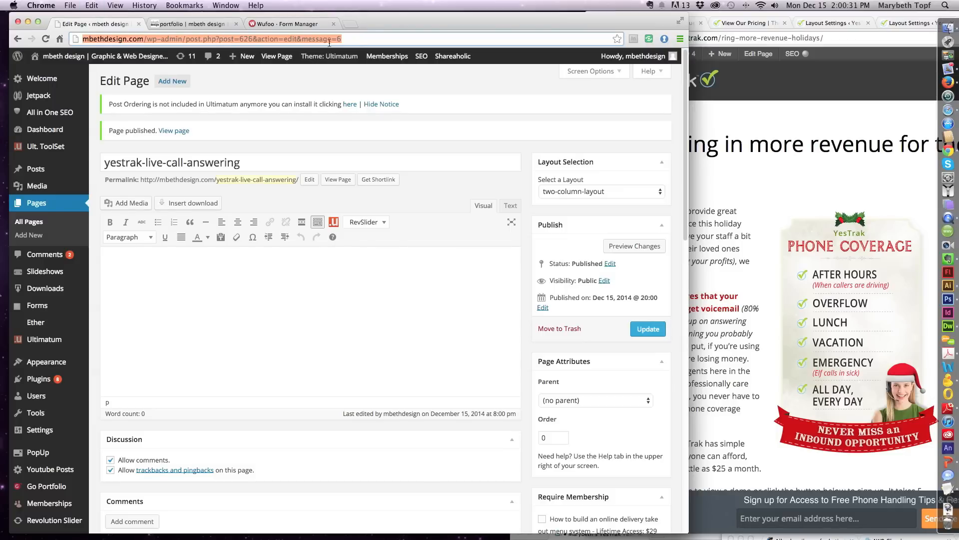
pyautogui.click(70, 5)
pyautogui.click(80, 16)
pyautogui.press('super+v')
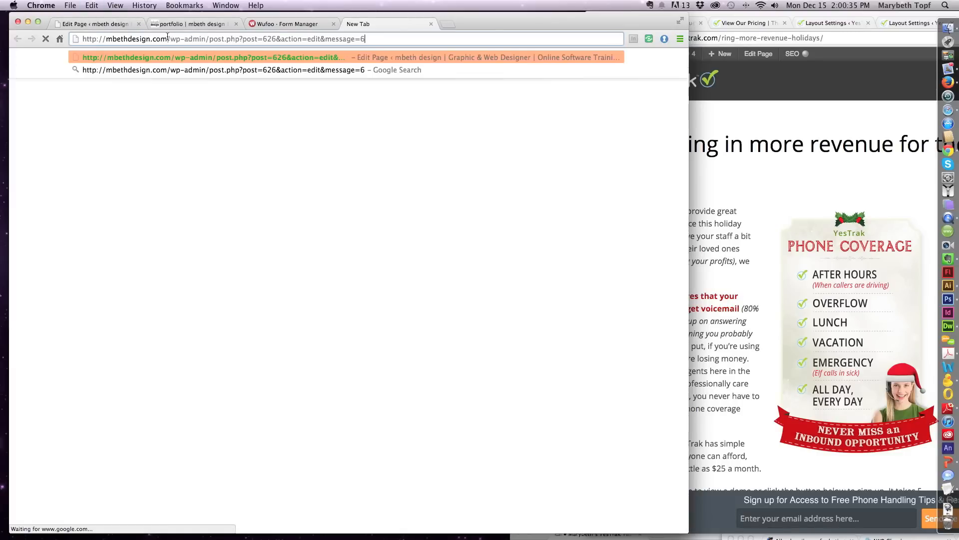
pyautogui.press('Return')
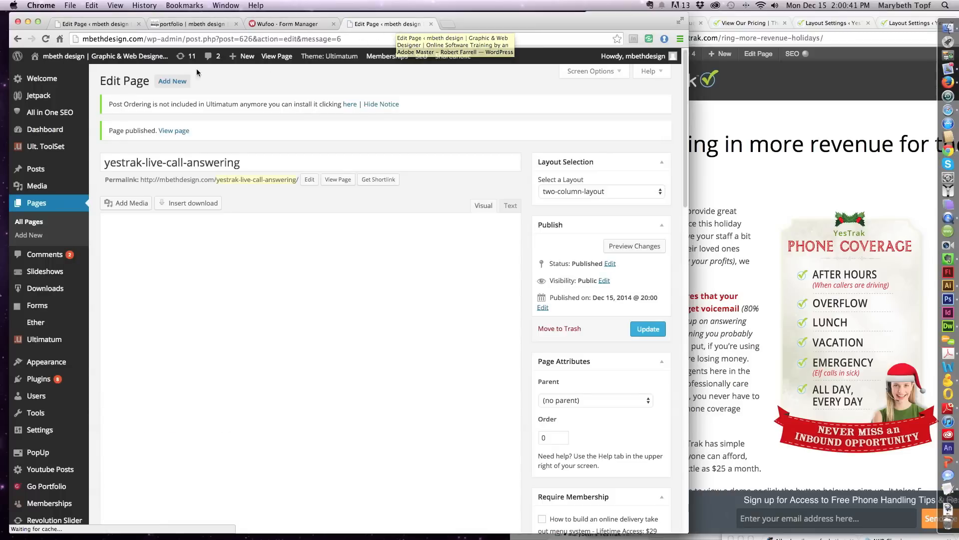
pyautogui.click(338, 180)
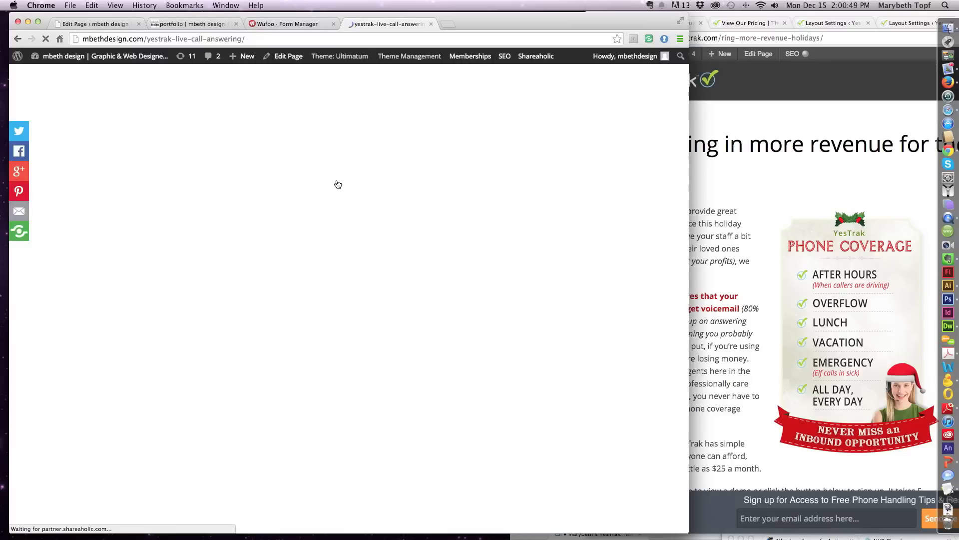
pyautogui.moveTo(358, 66)
pyautogui.moveTo(393, 24); pyautogui.dragTo(196, 22)
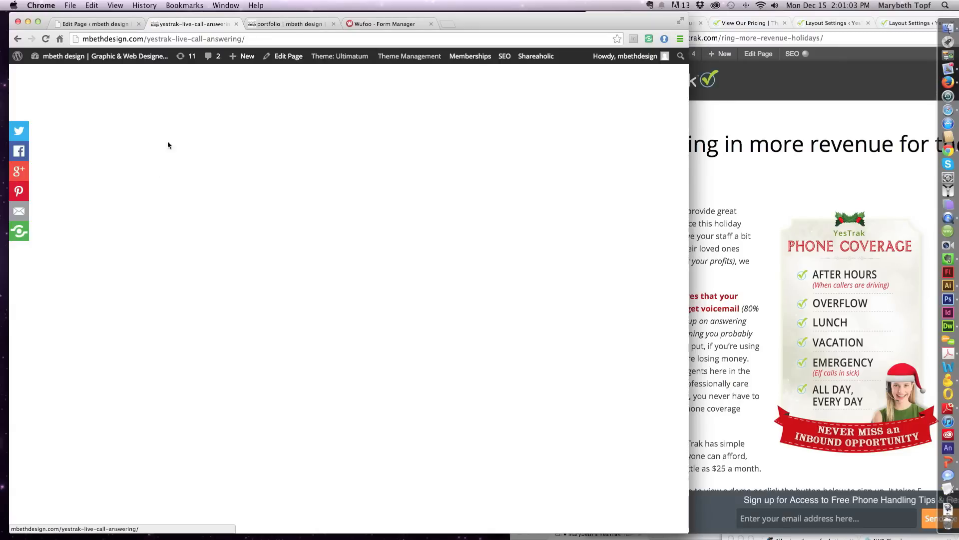
# Copy the full HTML content of YesTrak's "Ring in more revenue for the holidays" page from its WordPress editor
pyautogui.click(106, 26)
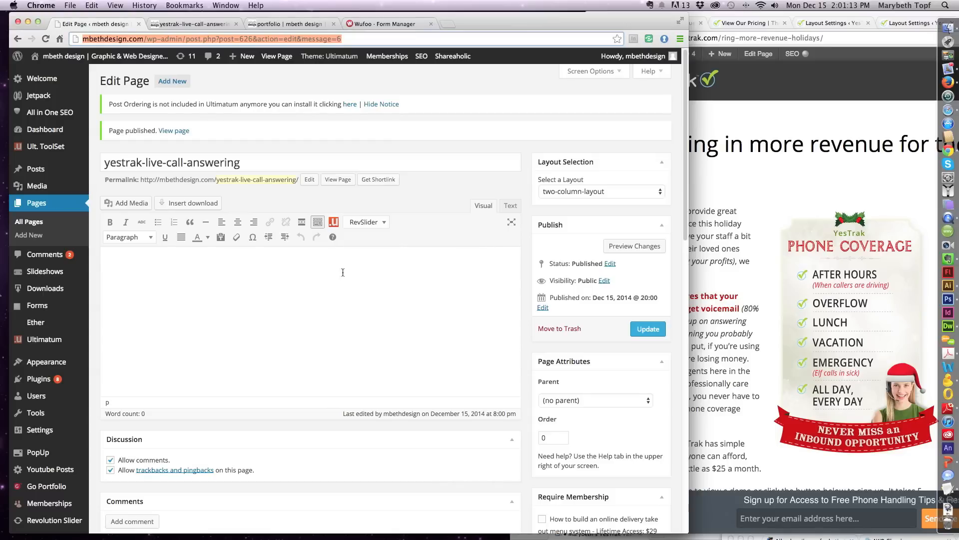
pyautogui.click(788, 138)
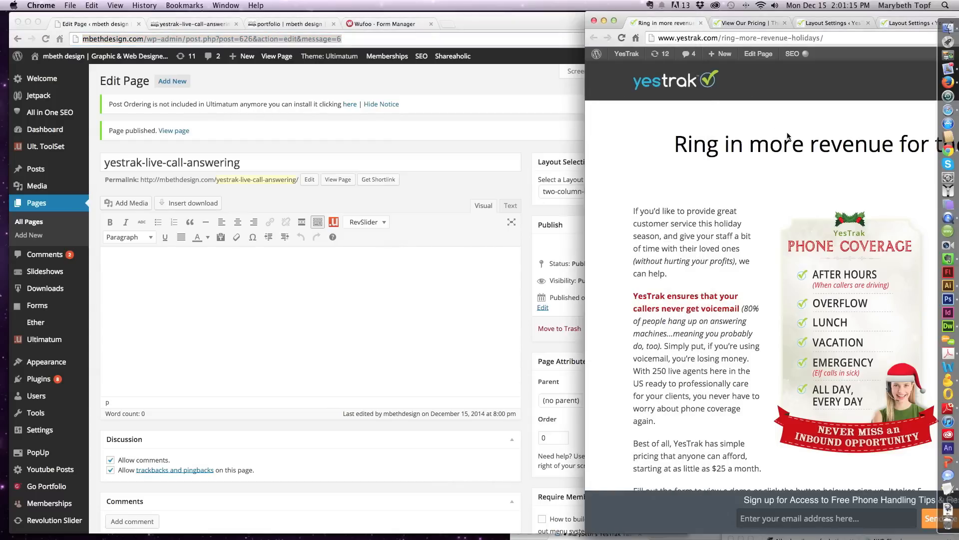
pyautogui.moveTo(933, 13); pyautogui.dragTo(712, 15)
pyautogui.click(791, 27)
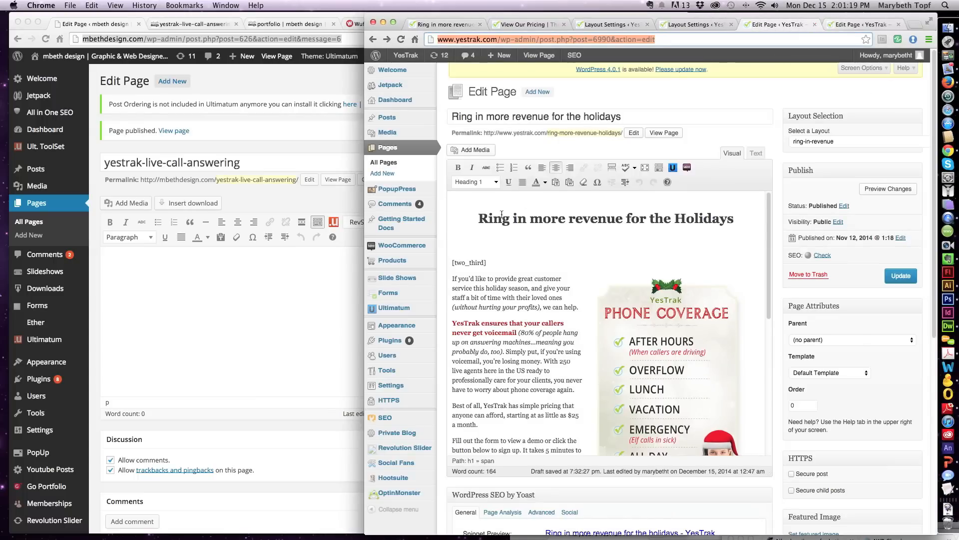
pyautogui.click(754, 155)
pyautogui.click(557, 254)
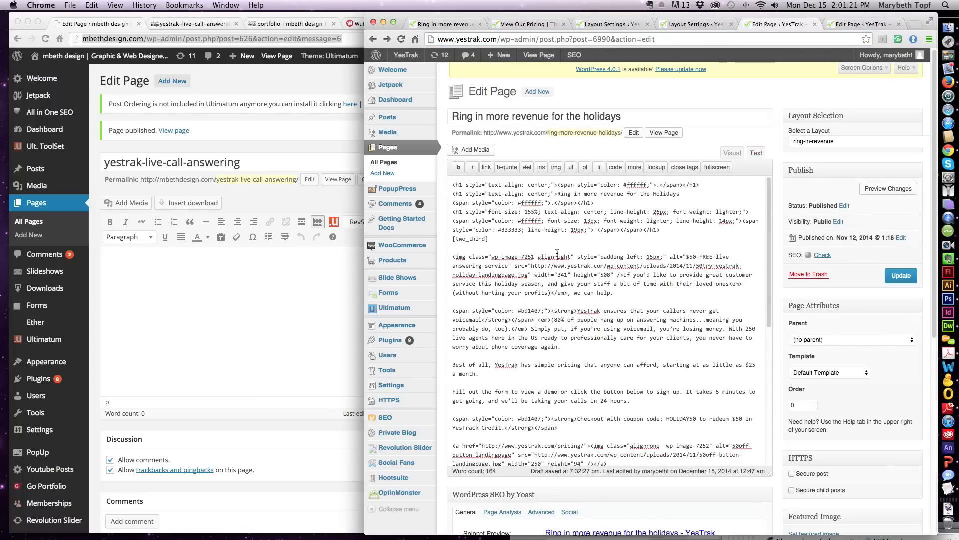
pyautogui.press('super+a')
pyautogui.press('super+c')
# Paste the copied HTML into the yestrak-live-call-answering page's content and check how it renders in the visual editor
pyautogui.click(283, 303)
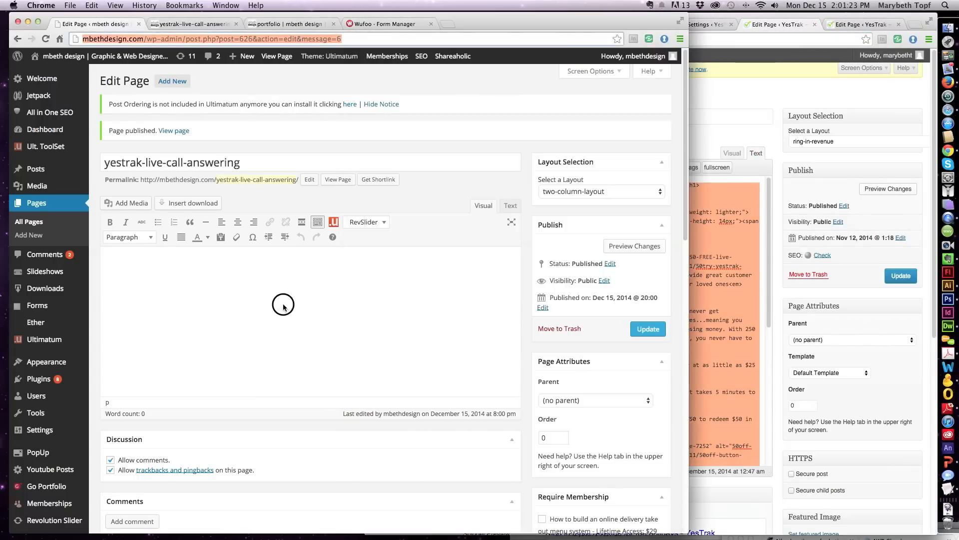
pyautogui.click(511, 206)
pyautogui.press('super+v')
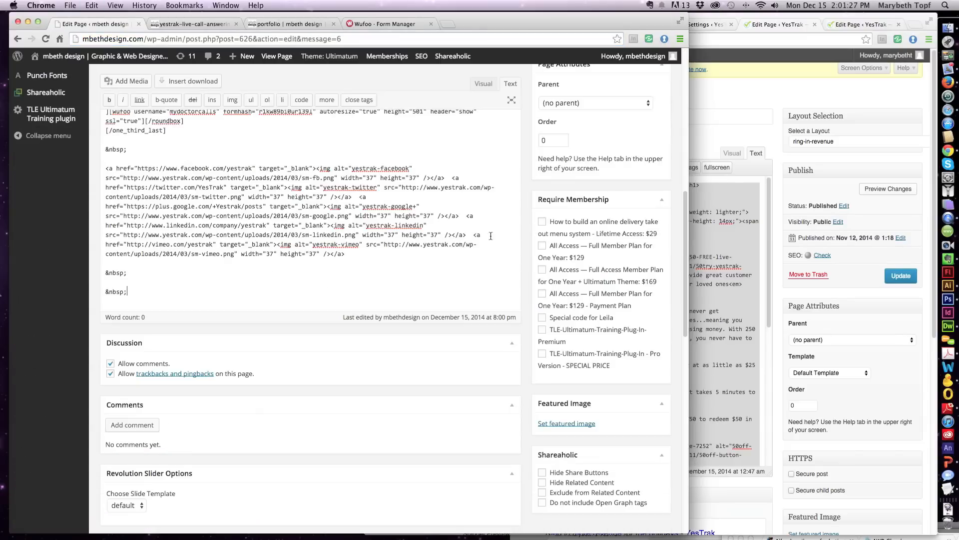
pyautogui.click(483, 84)
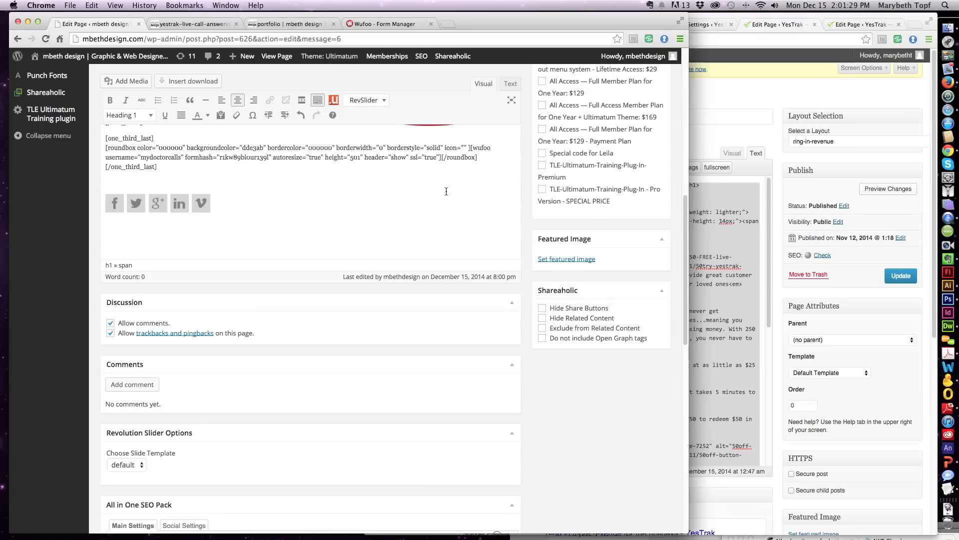
pyautogui.scroll(10, 452, 203)
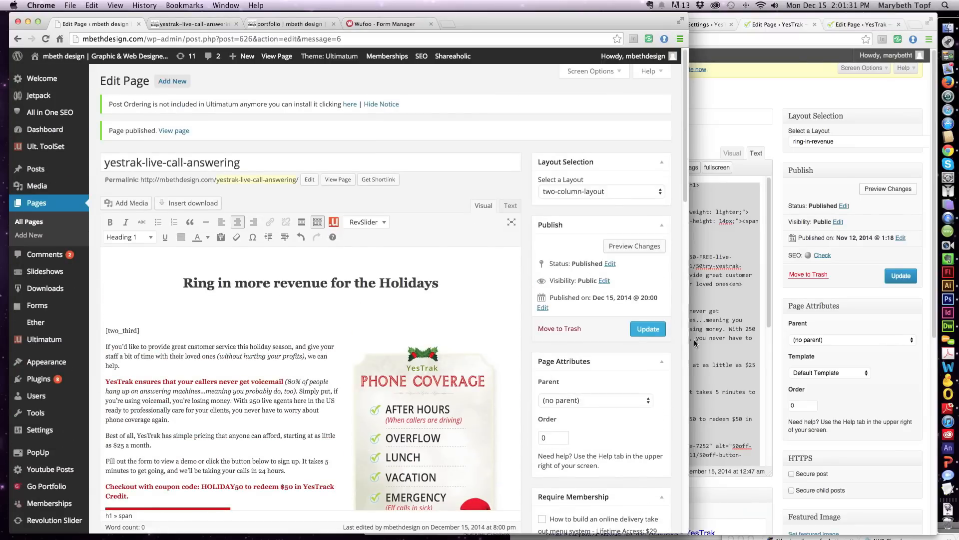
# Widen the editor's browser window and update the yestrak-live-call-answering page with its pasted content
pyautogui.moveTo(688, 318); pyautogui.dragTo(873, 317)
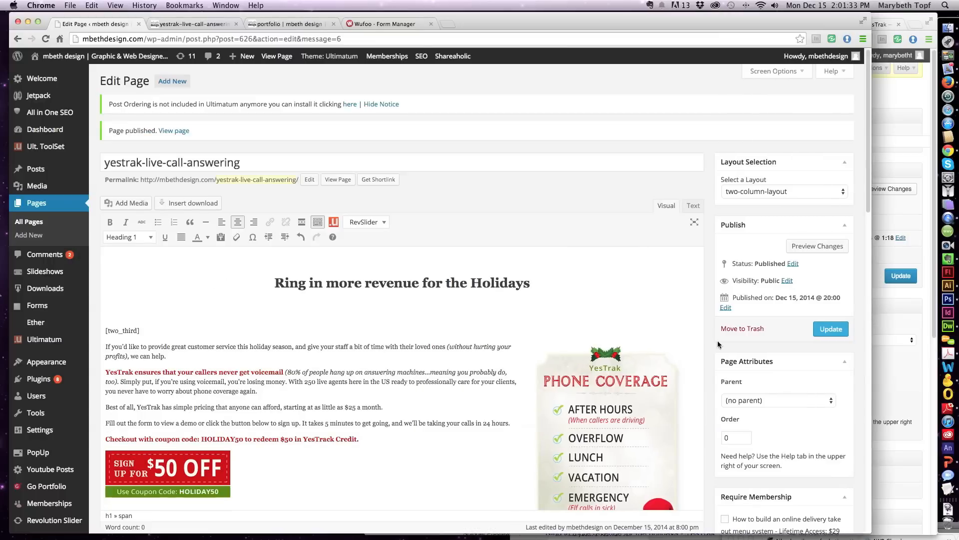
pyautogui.click(225, 329)
pyautogui.click(830, 330)
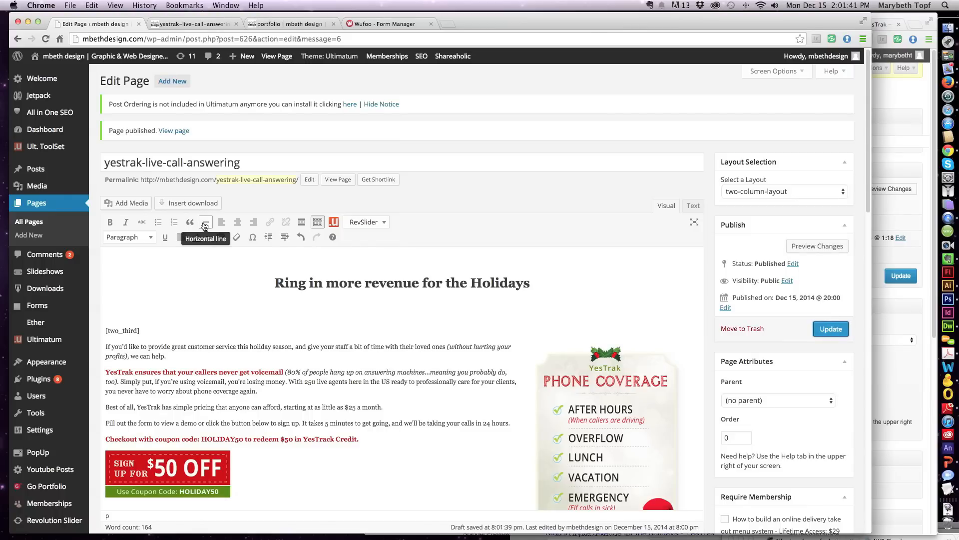
# Reload the live yestrak-live-call-answering page and open the same address in another new tab to check it
pyautogui.click(195, 25)
pyautogui.click(45, 39)
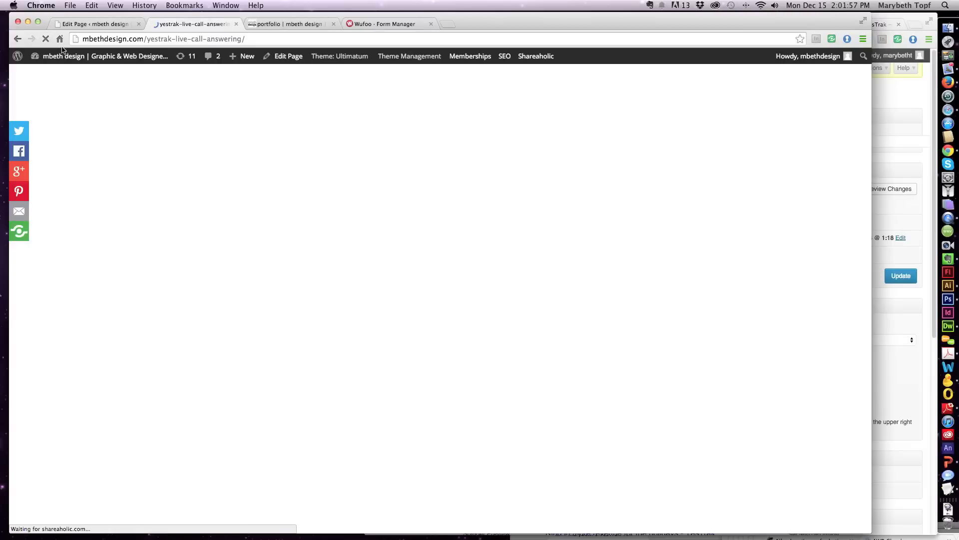
pyautogui.click(142, 40)
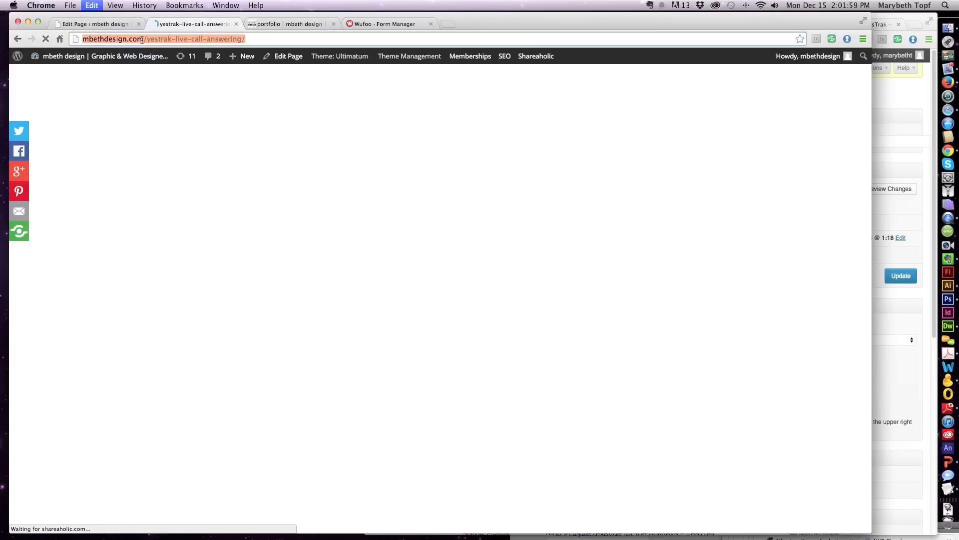
pyautogui.click(70, 5)
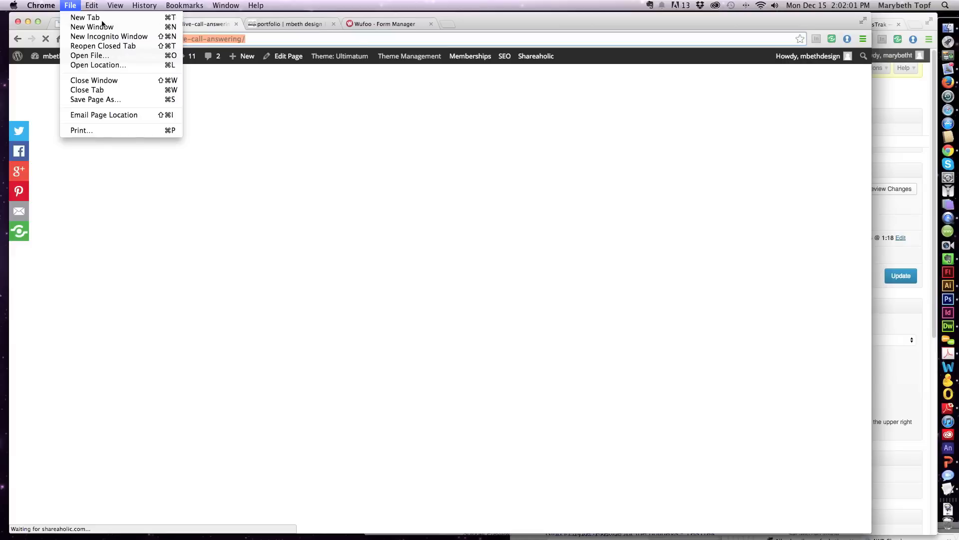
pyautogui.click(69, 18)
pyautogui.press('super+v')
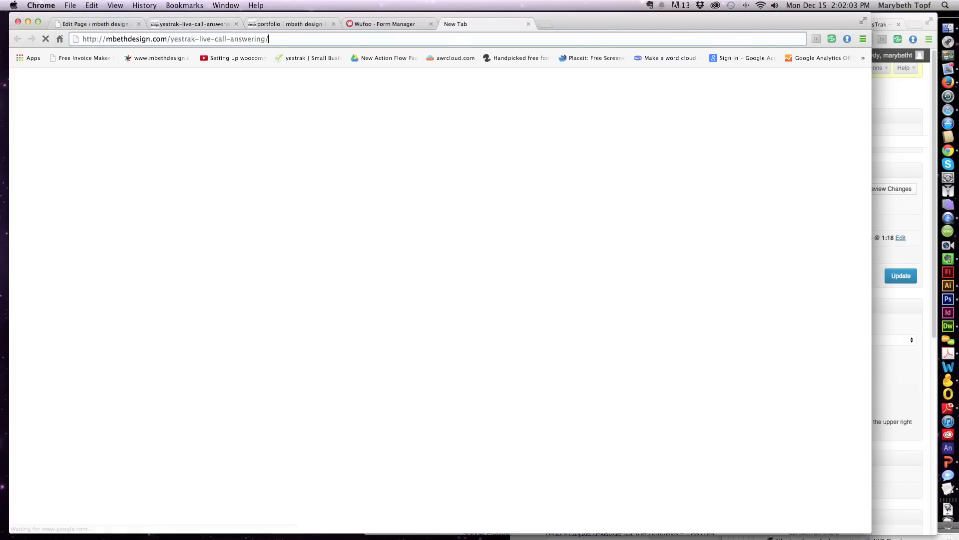
pyautogui.press('Return')
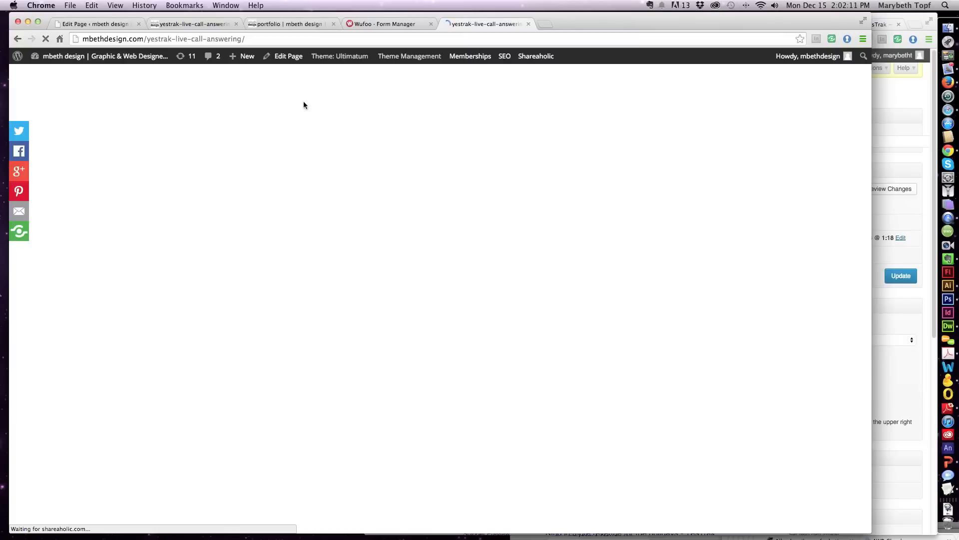
# Open the Landing Page template's two-column-layout for editing and place the yestrak-header part in its Header area
pyautogui.click(284, 57)
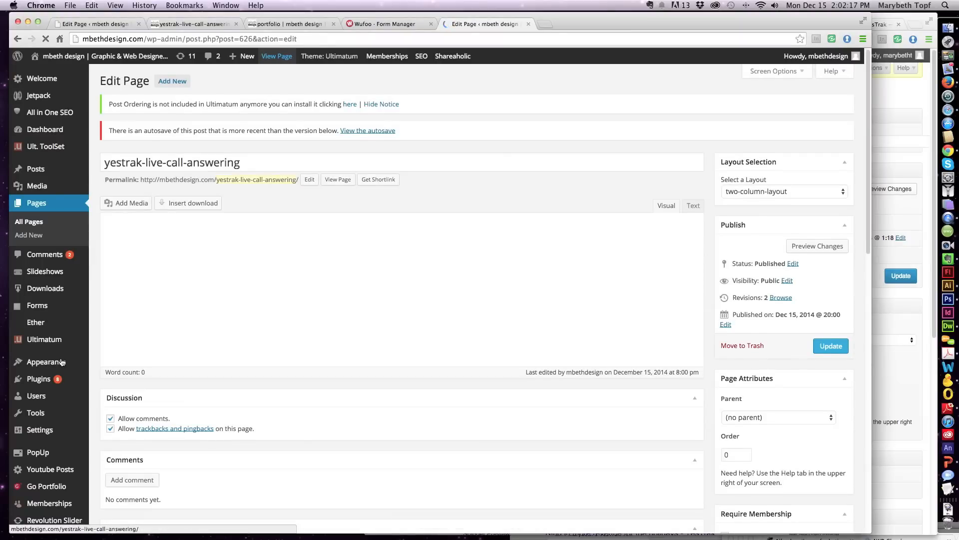
pyautogui.moveTo(47, 342)
pyautogui.click(115, 354)
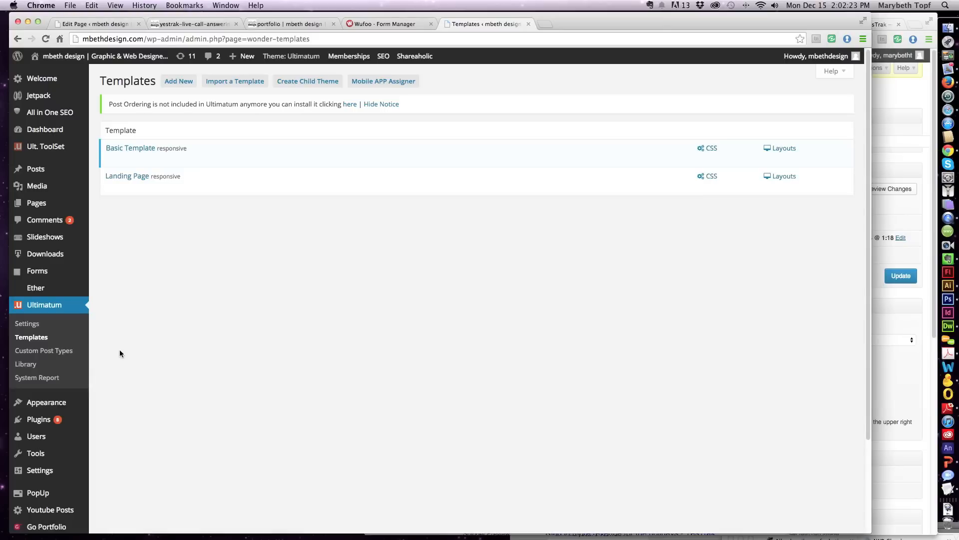
pyautogui.click(785, 177)
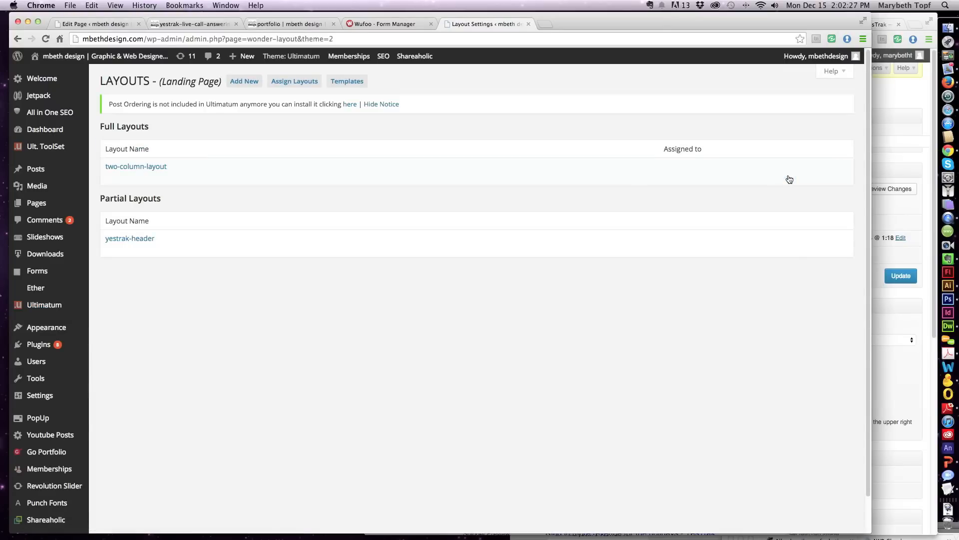
pyautogui.click(118, 177)
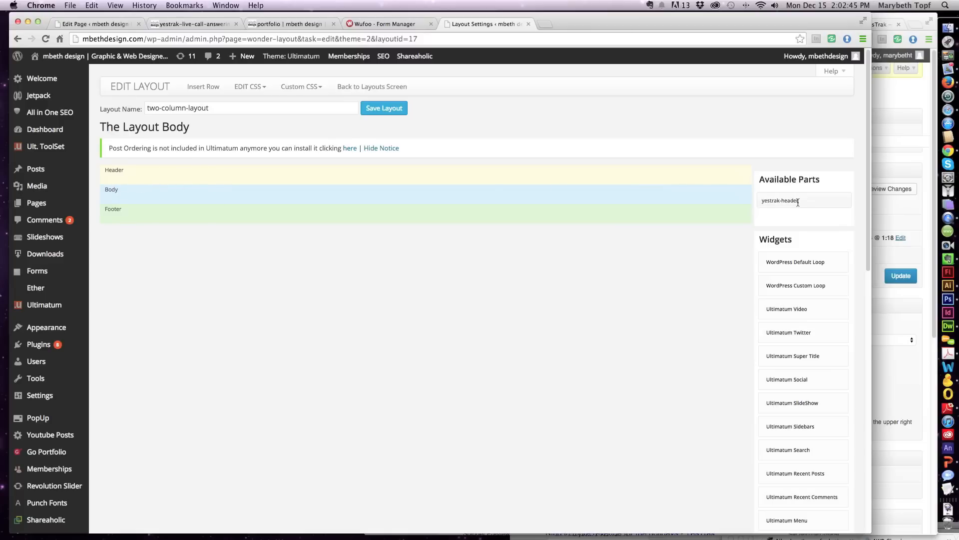
pyautogui.moveTo(798, 203); pyautogui.dragTo(220, 183)
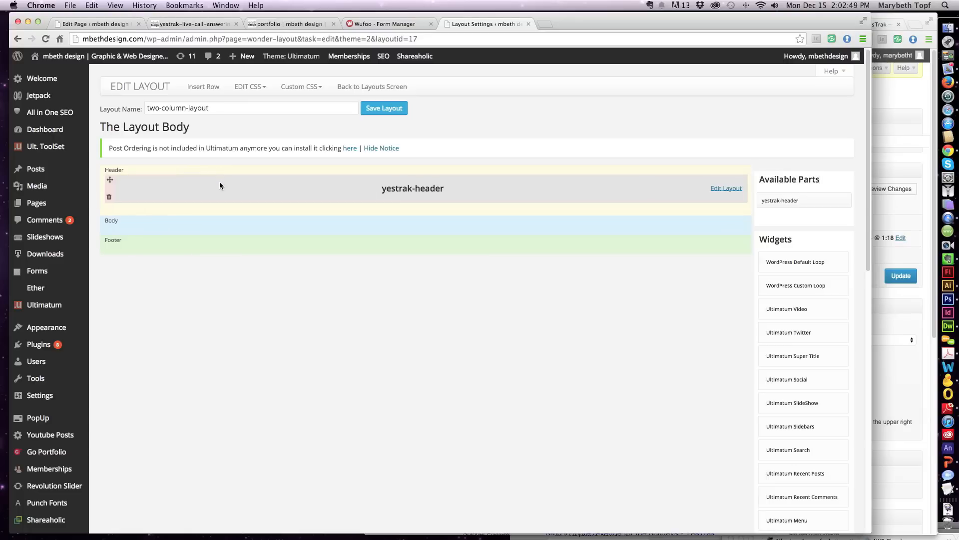
# Insert a single-column 100% row into the Body area of the two-column-layout
pyautogui.scroll(-4, 842, 499)
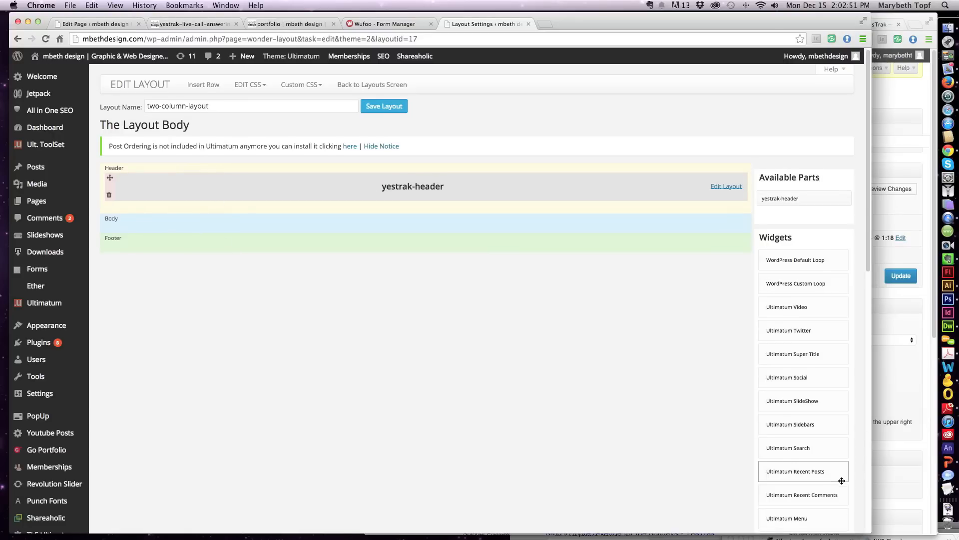
pyautogui.moveTo(842, 481); pyautogui.dragTo(172, 144)
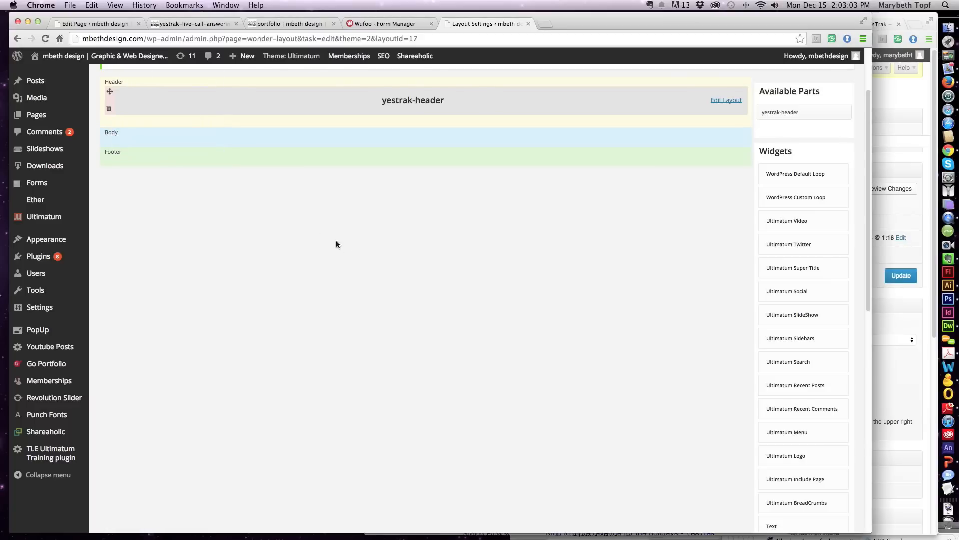
pyautogui.scroll(1, 346, 253)
pyautogui.scroll(2, 346, 254)
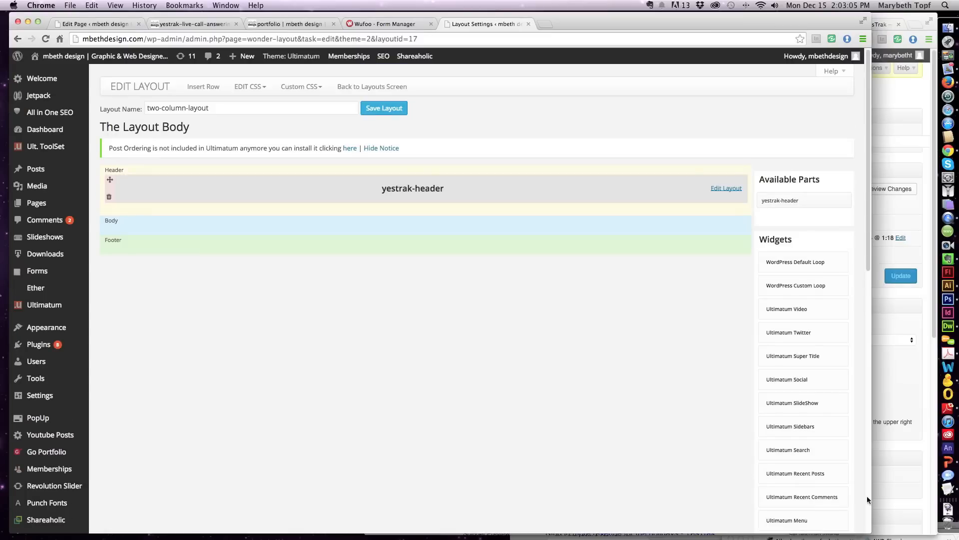
pyautogui.scroll(-5, 823, 498)
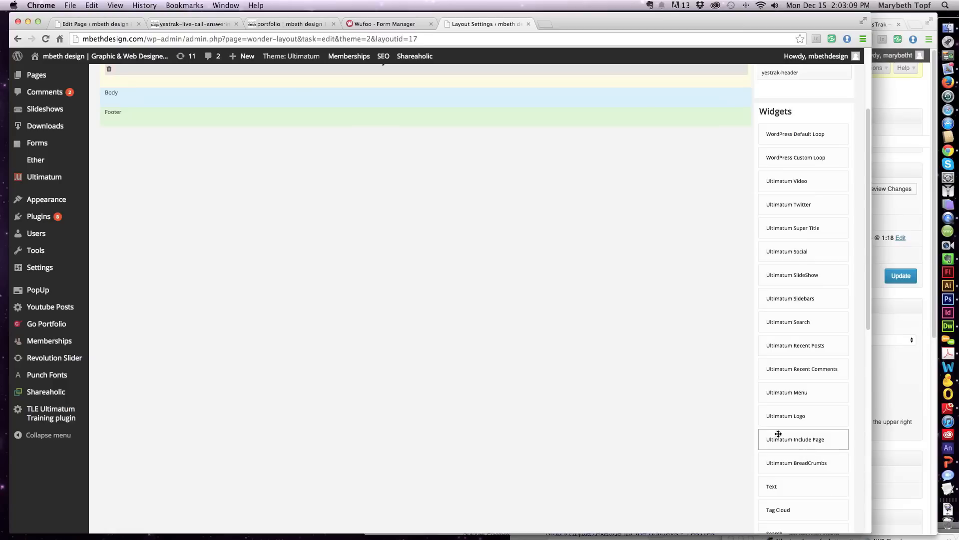
pyautogui.scroll(5, 552, 281)
pyautogui.scroll(1, 551, 281)
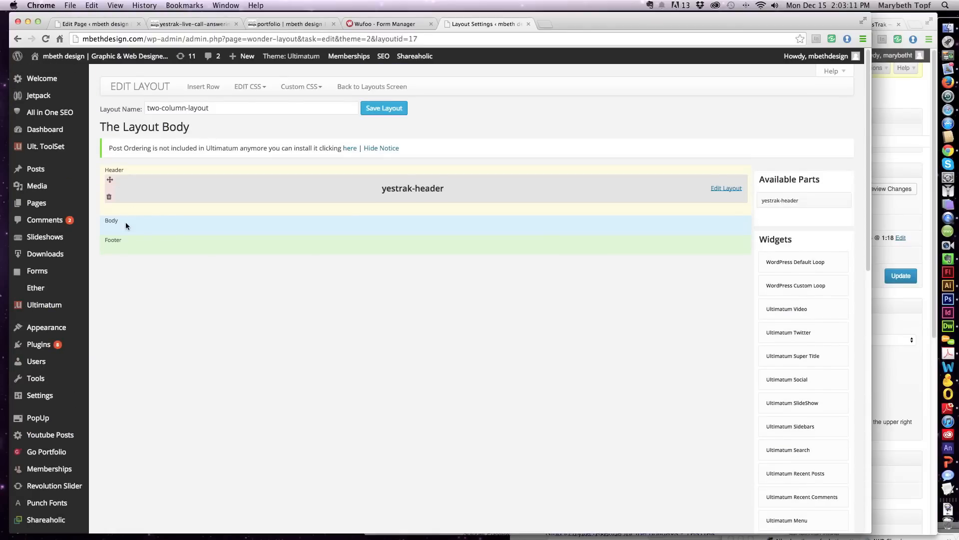
pyautogui.click(211, 88)
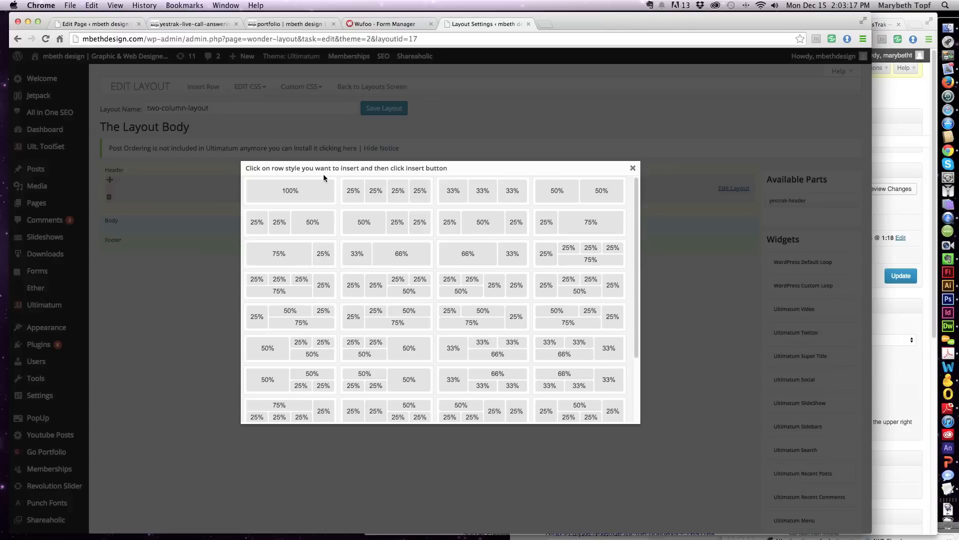
pyautogui.click(307, 197)
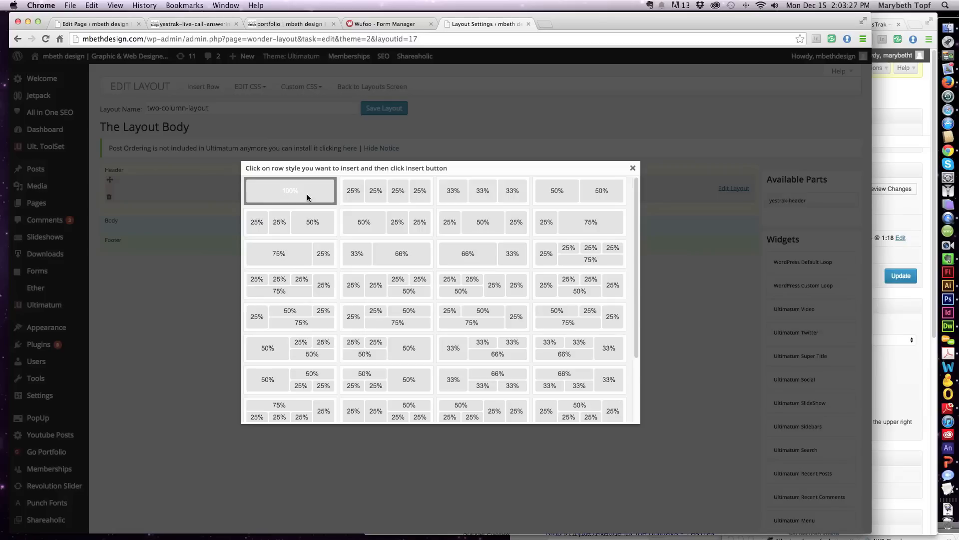
pyautogui.moveTo(634, 317); pyautogui.dragTo(632, 390)
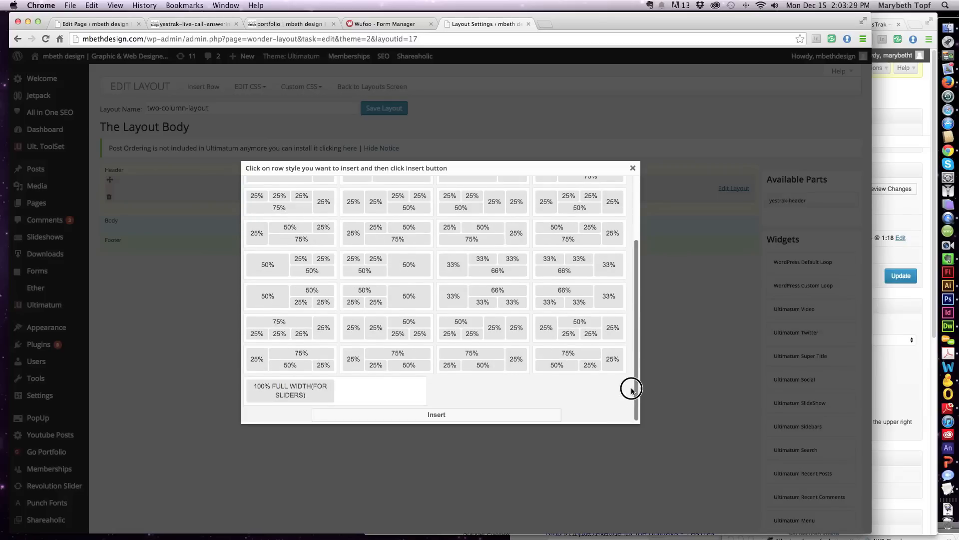
pyautogui.click(463, 413)
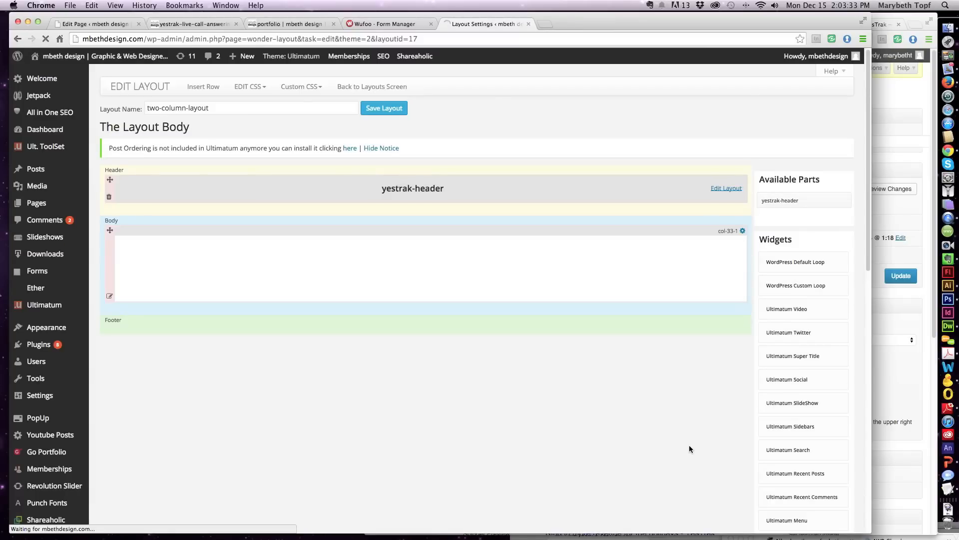
pyautogui.scroll(-3, 689, 447)
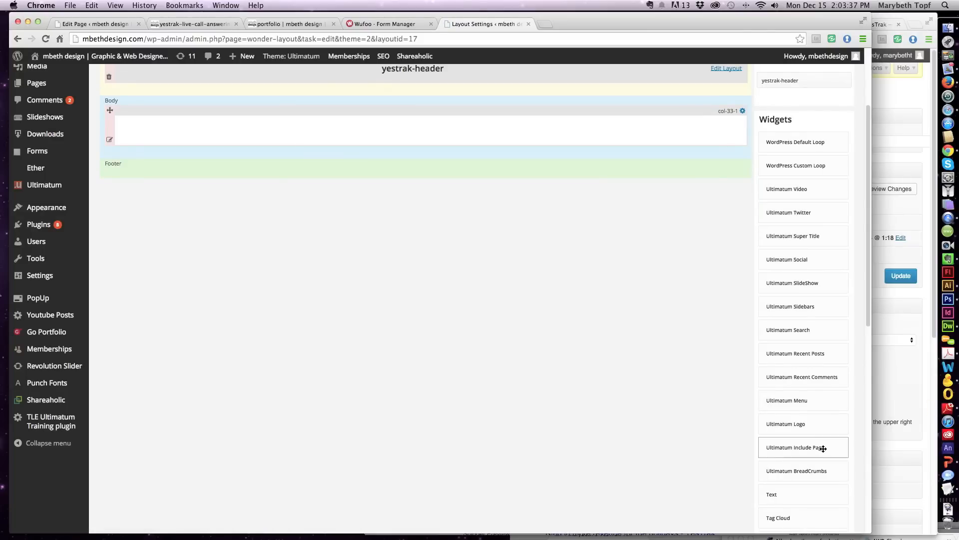
# Add an Ultimatum Include Page widget to the Body row showing yestrak-live-call-answering with Page Title OFF, and save the widget and layout
pyautogui.moveTo(824, 446); pyautogui.dragTo(210, 126)
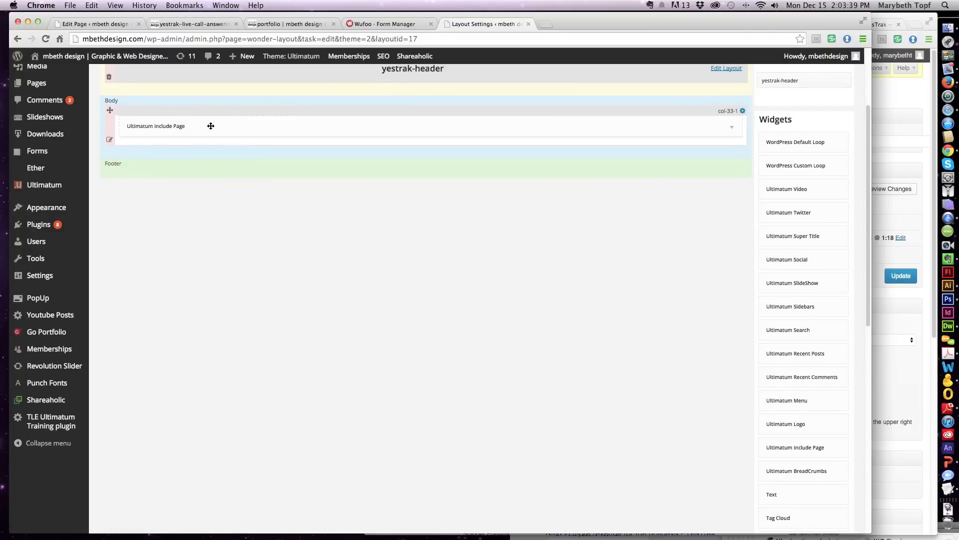
pyautogui.click(276, 168)
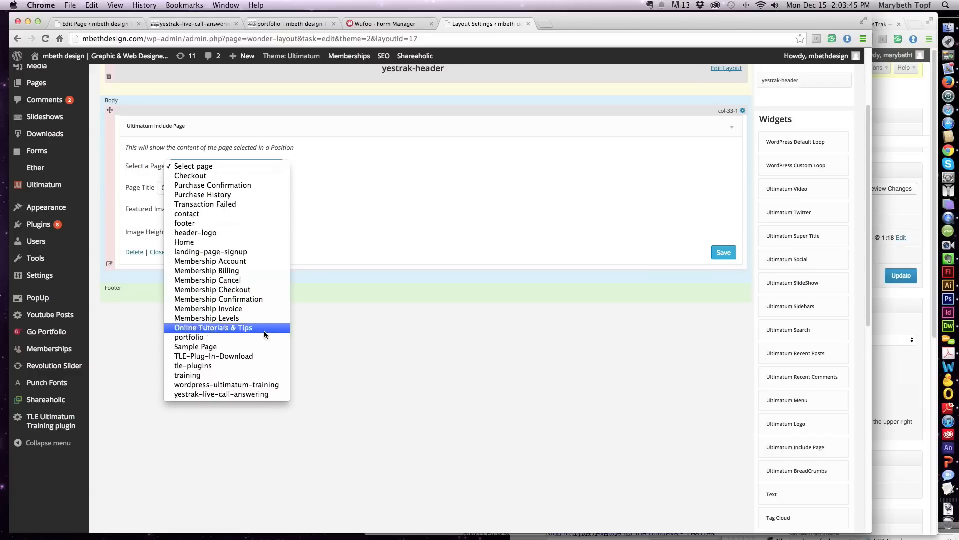
pyautogui.click(259, 397)
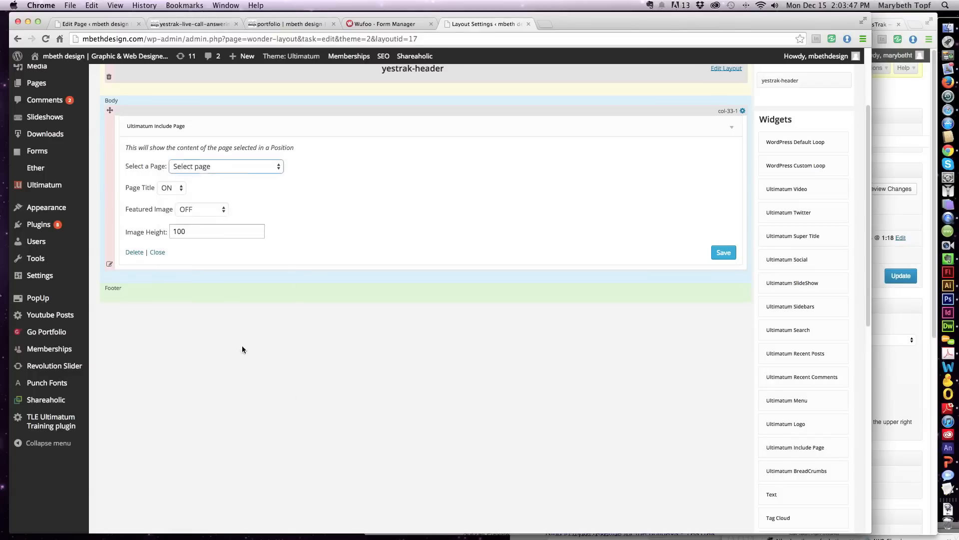
pyautogui.click(168, 187)
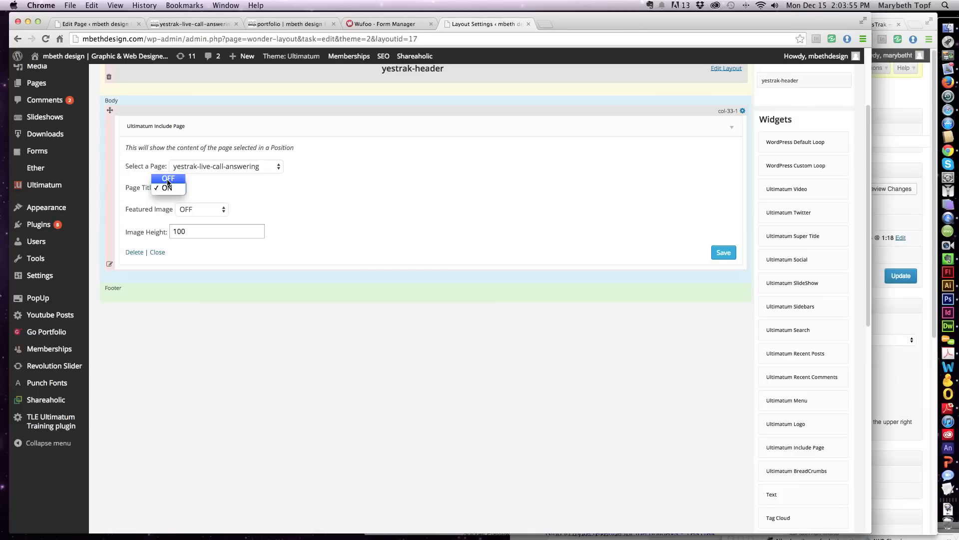
pyautogui.click(168, 179)
pyautogui.click(723, 253)
pyautogui.scroll(4, 483, 458)
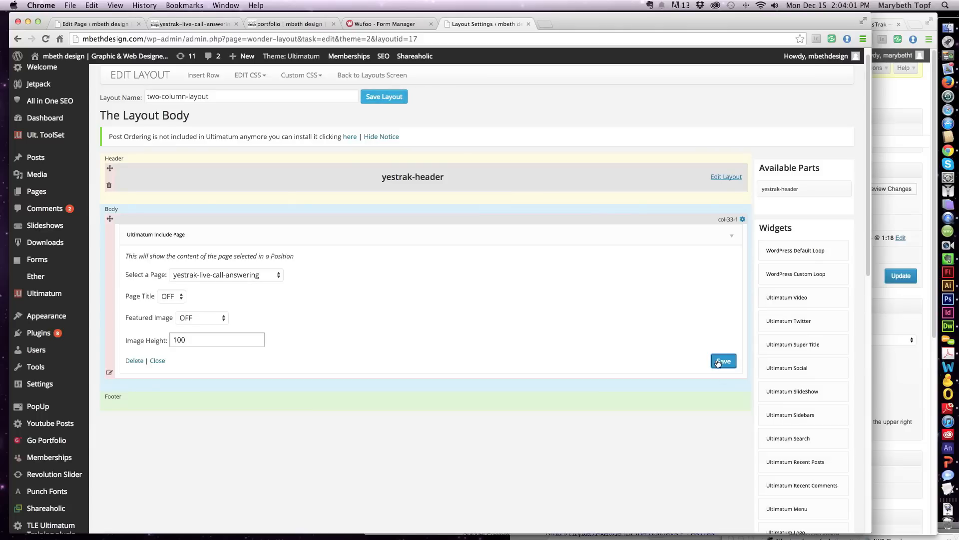
pyautogui.click(389, 98)
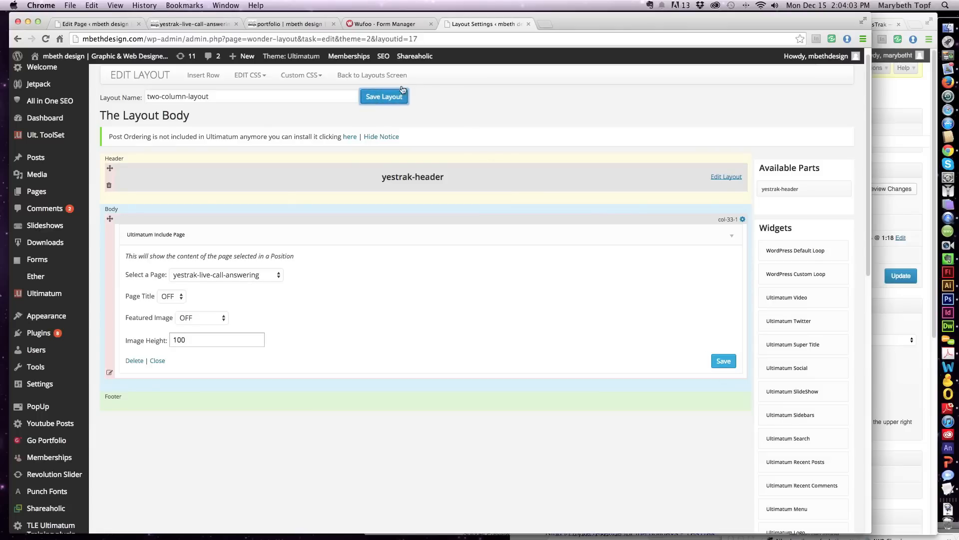
# Reorder the browser tabs so Layout Settings sits directly beside Edit Page, and return to the yestrak-live-call-answering editor
pyautogui.moveTo(487, 23); pyautogui.dragTo(287, 24)
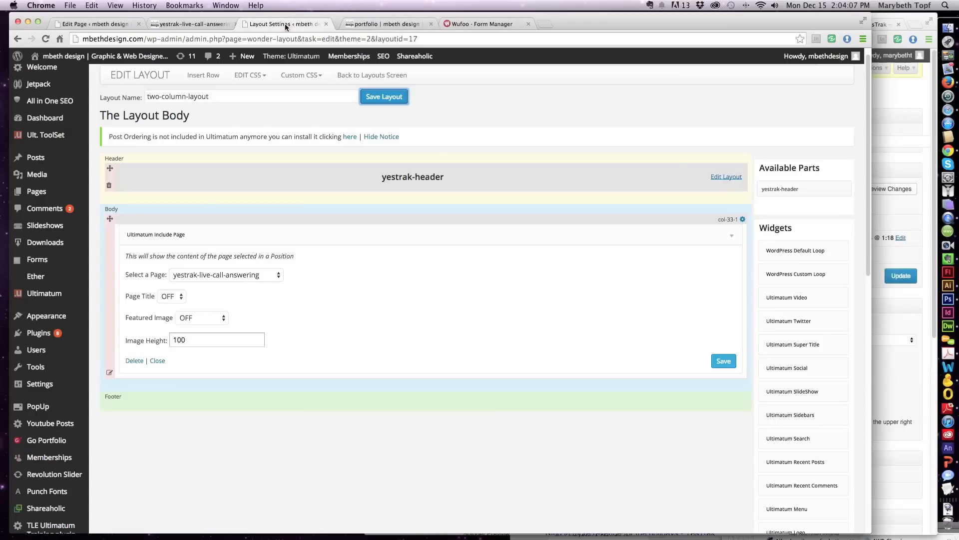
pyautogui.moveTo(265, 27); pyautogui.dragTo(138, 27)
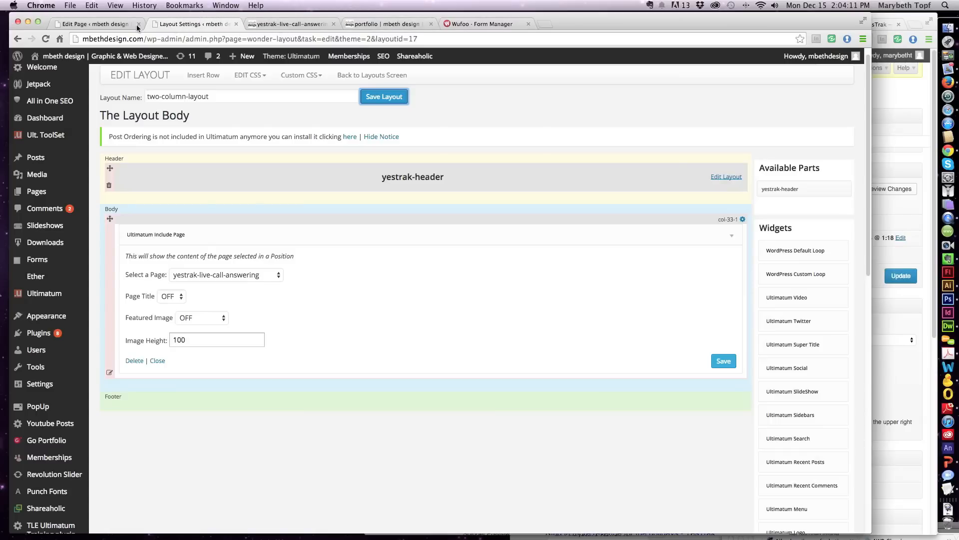
pyautogui.click(95, 24)
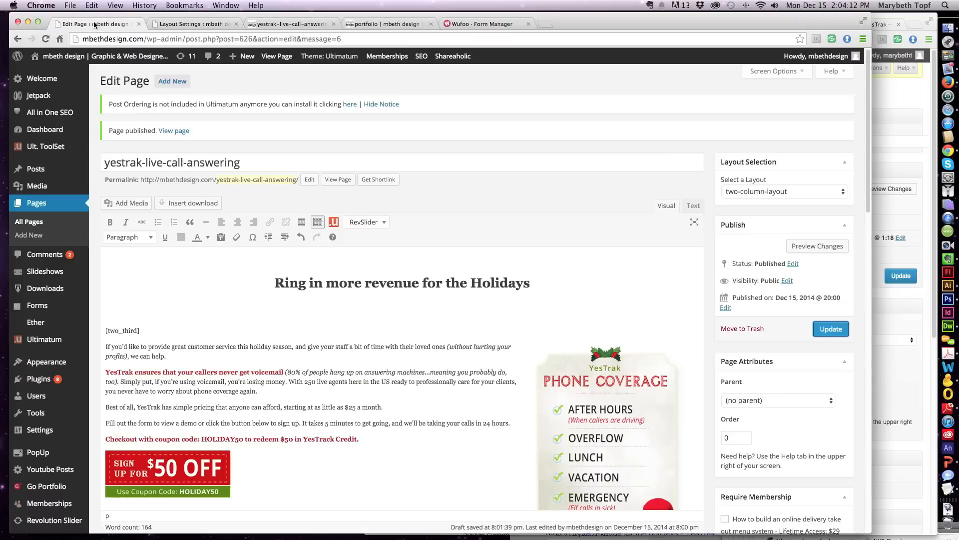
pyautogui.click(186, 24)
pyautogui.click(113, 25)
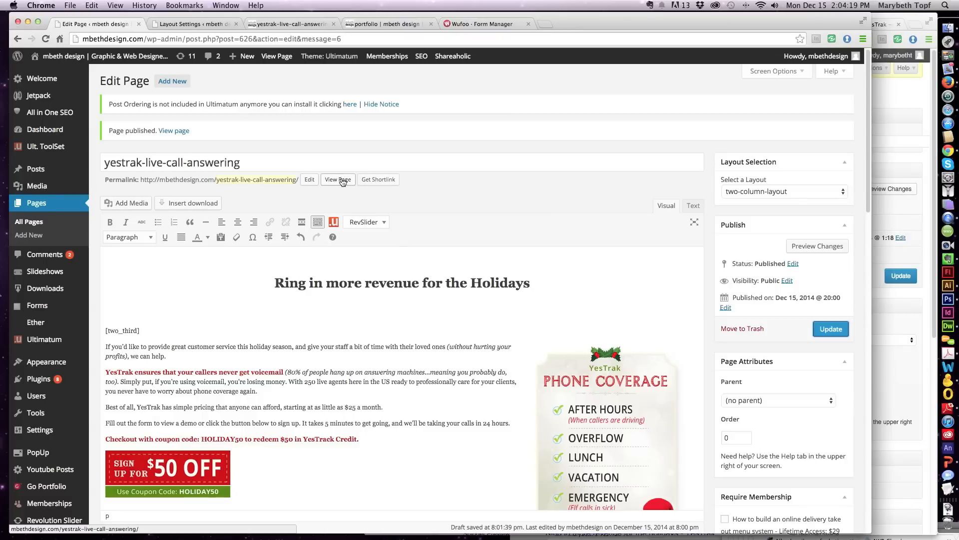
# Open a second copy of the page editor in a new browser tab and view the live yestrak-live-call-answering page from it
pyautogui.click(175, 39)
pyautogui.press('super+c')
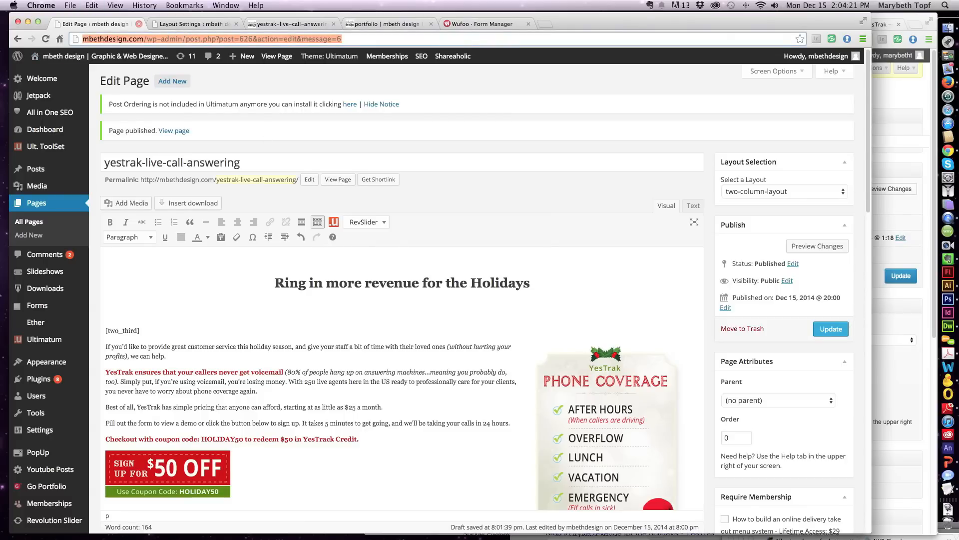
pyautogui.click(70, 5)
pyautogui.click(83, 18)
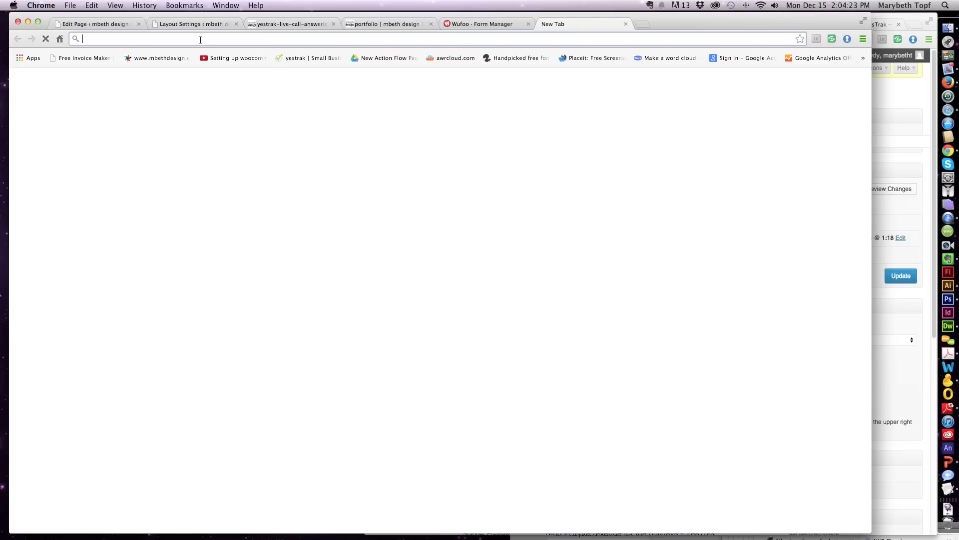
pyautogui.press('super+v')
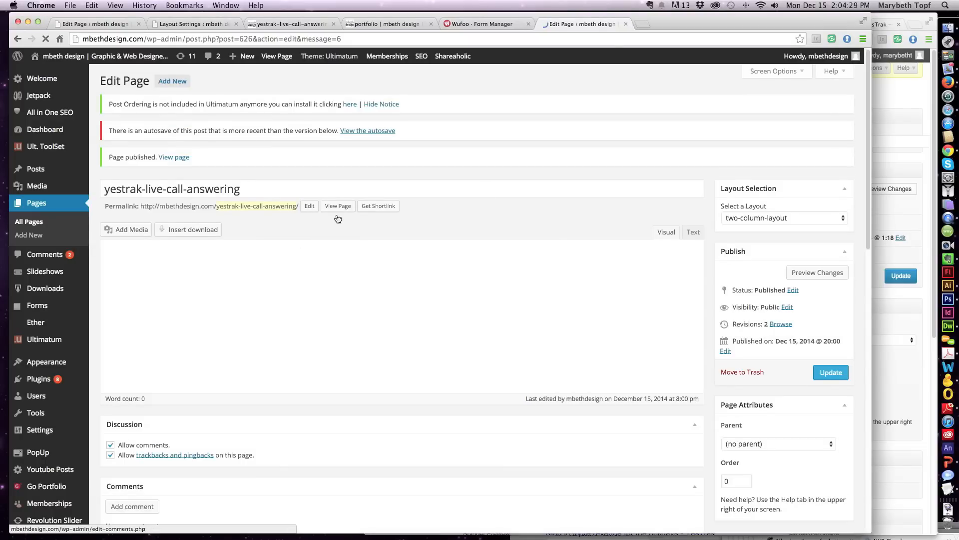
pyautogui.click(339, 207)
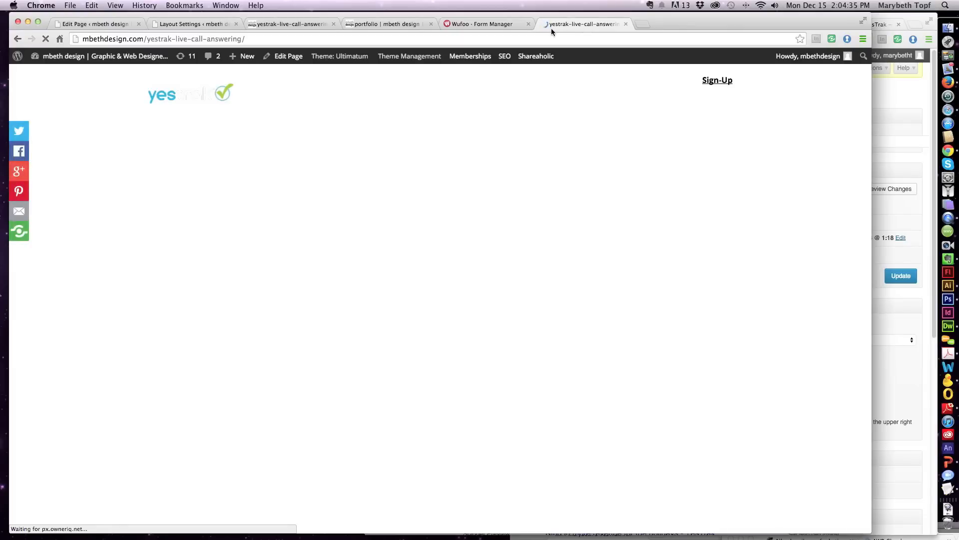
# Detach the live yestrak-live-call-answering page into its own narrower browser window and arrange it over the editor, with the other window moved away
pyautogui.moveTo(562, 23); pyautogui.dragTo(858, 43)
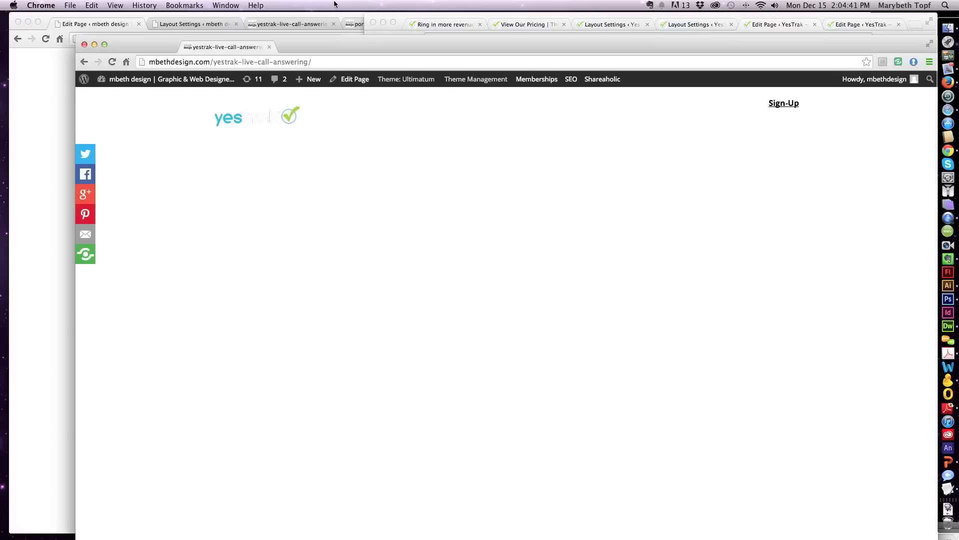
pyautogui.moveTo(399, 20); pyautogui.dragTo(495, 501)
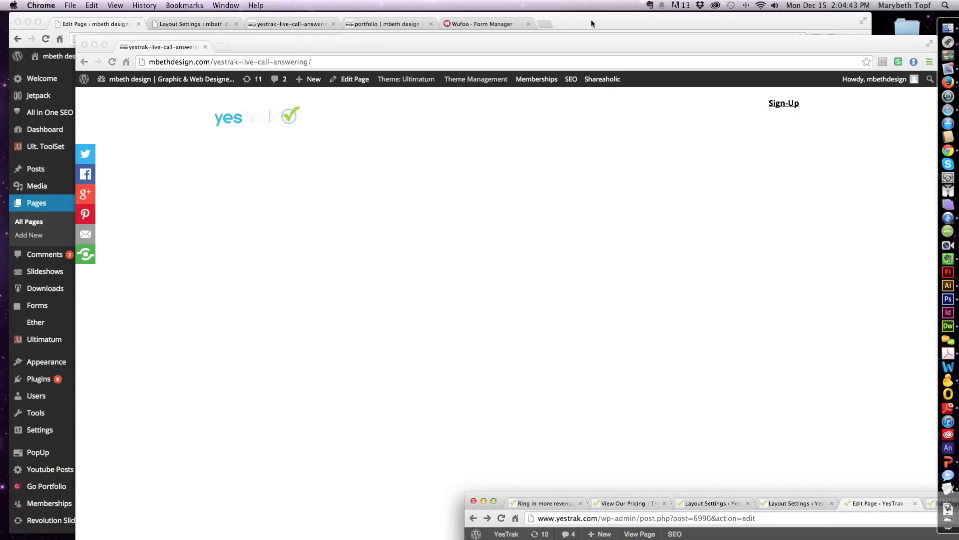
pyautogui.moveTo(651, 40); pyautogui.dragTo(594, 25)
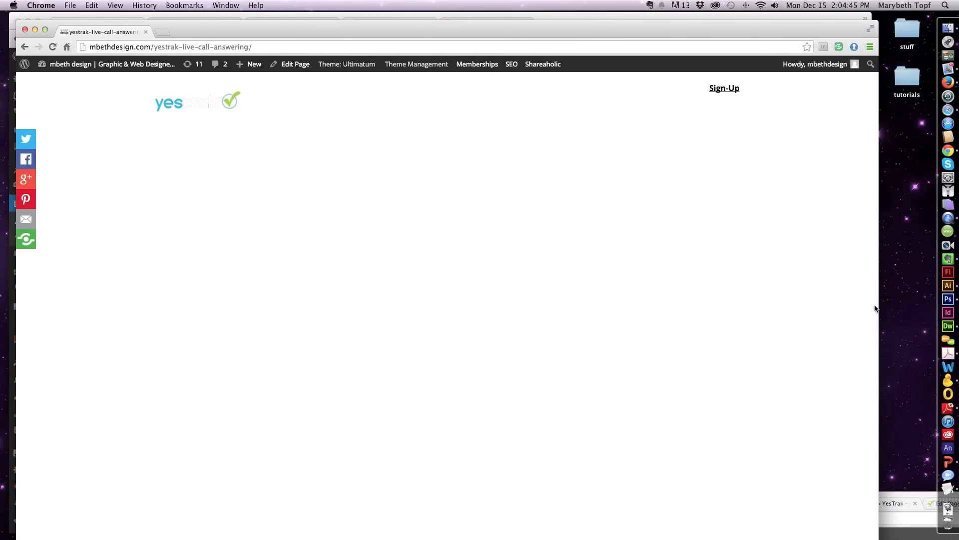
pyautogui.moveTo(880, 305); pyautogui.dragTo(623, 313)
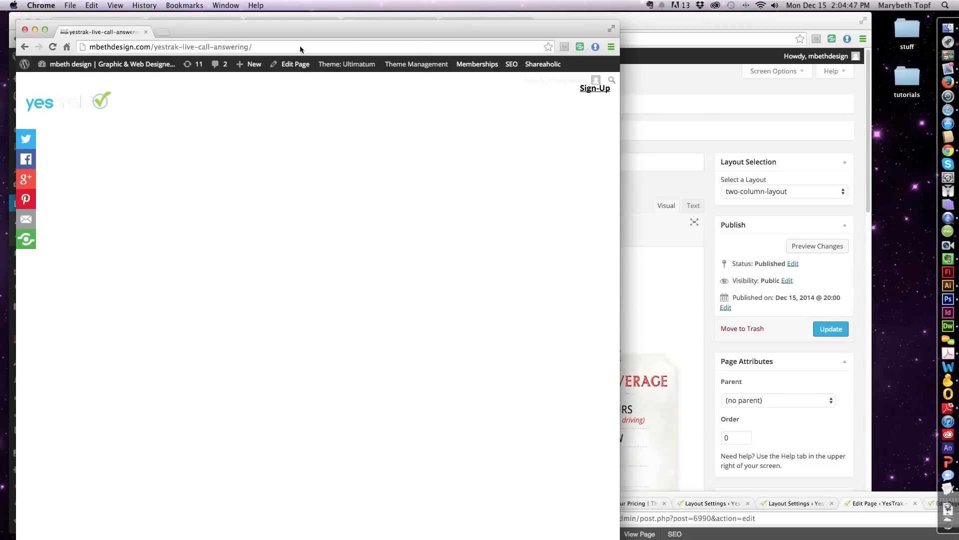
pyautogui.moveTo(268, 22); pyautogui.dragTo(590, 13)
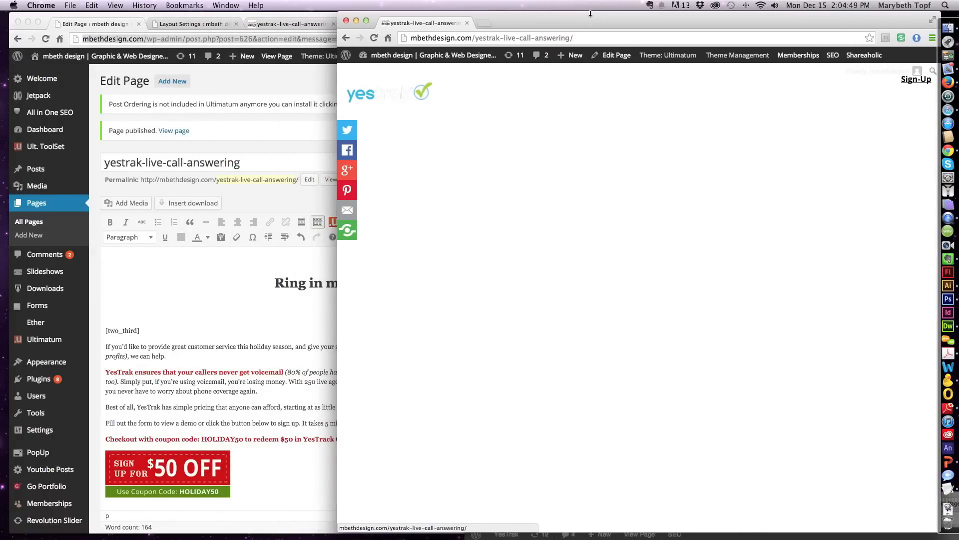
pyautogui.moveTo(721, 25); pyautogui.dragTo(706, 28)
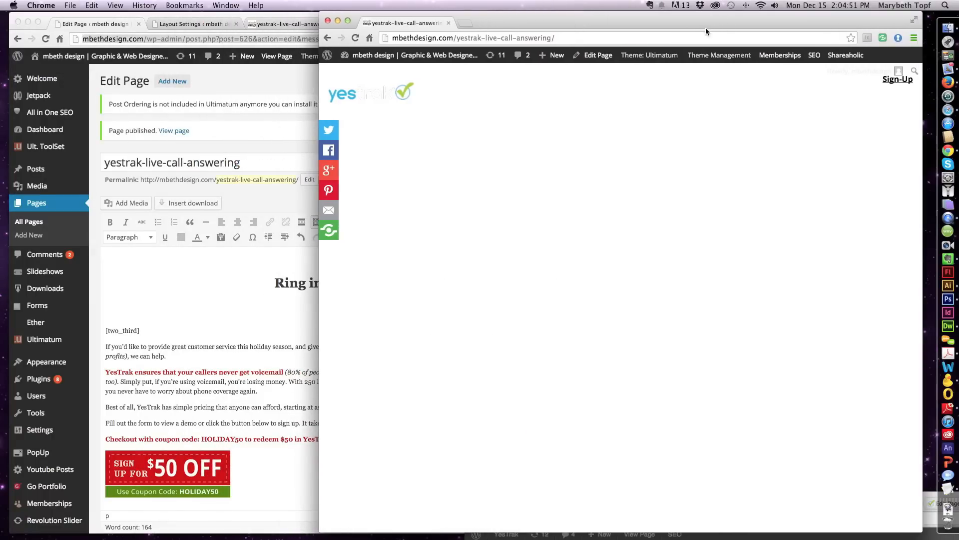
pyautogui.moveTo(923, 303); pyautogui.dragTo(875, 310)
pyautogui.moveTo(793, 17); pyautogui.dragTo(824, 19)
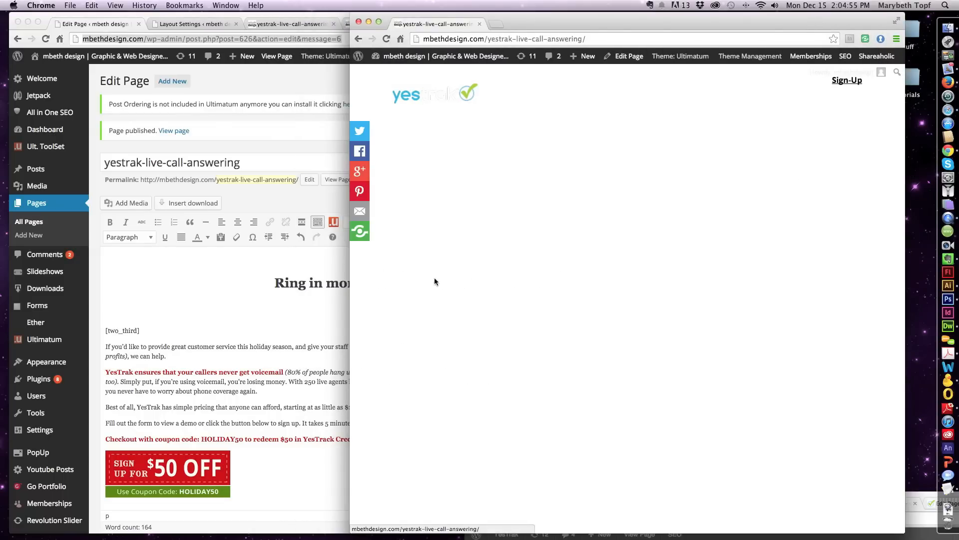
# Update the yestrak-live-call-answering page from its editor and return to the live page window to check it
pyautogui.click(182, 296)
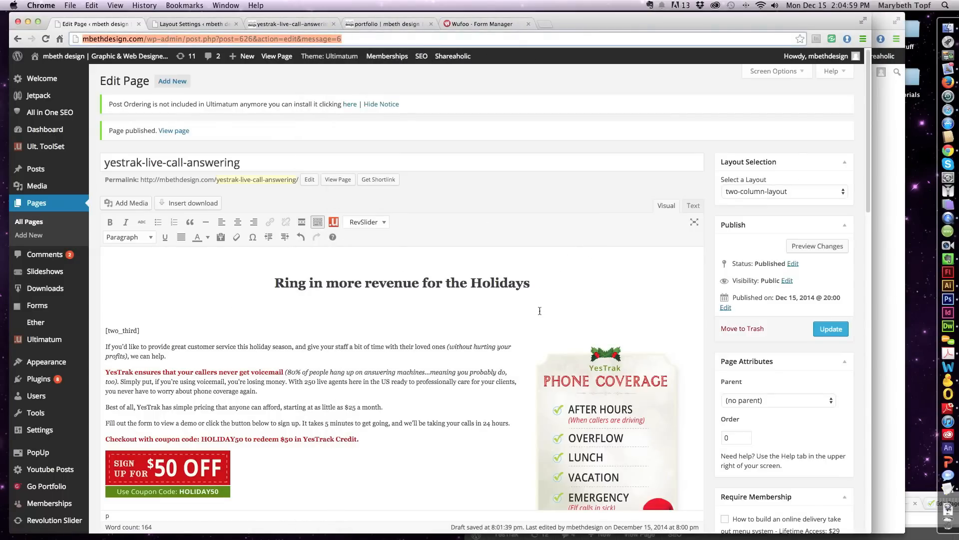
pyautogui.click(883, 247)
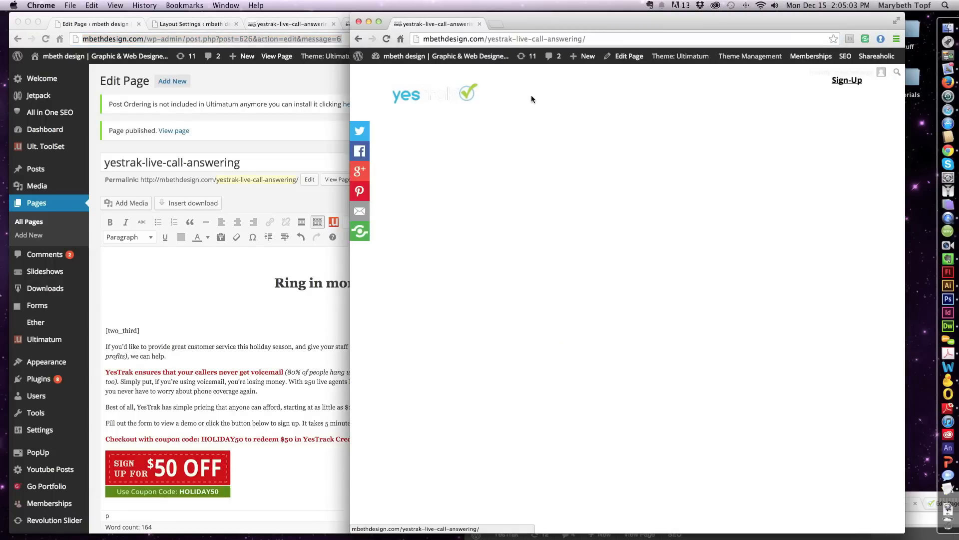
pyautogui.click(199, 289)
pyautogui.click(831, 329)
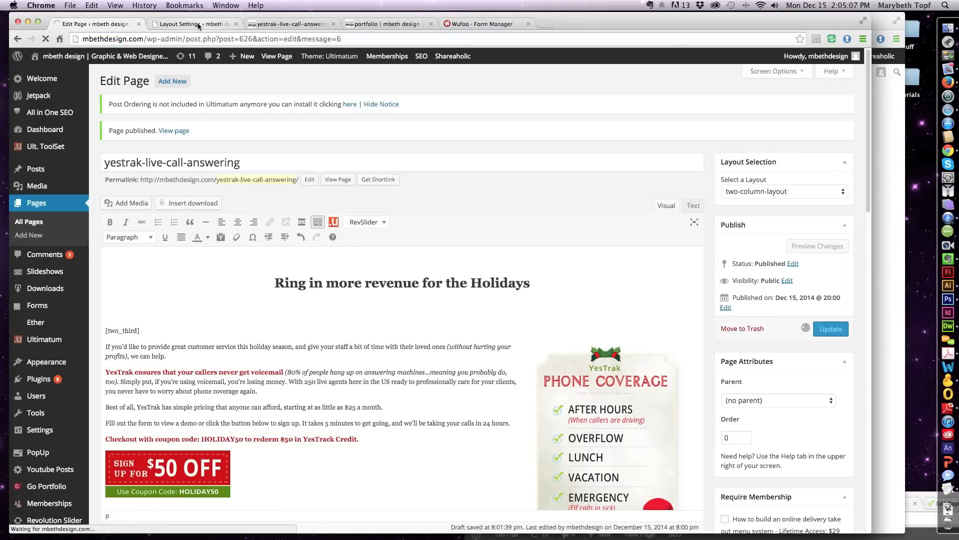
pyautogui.click(879, 115)
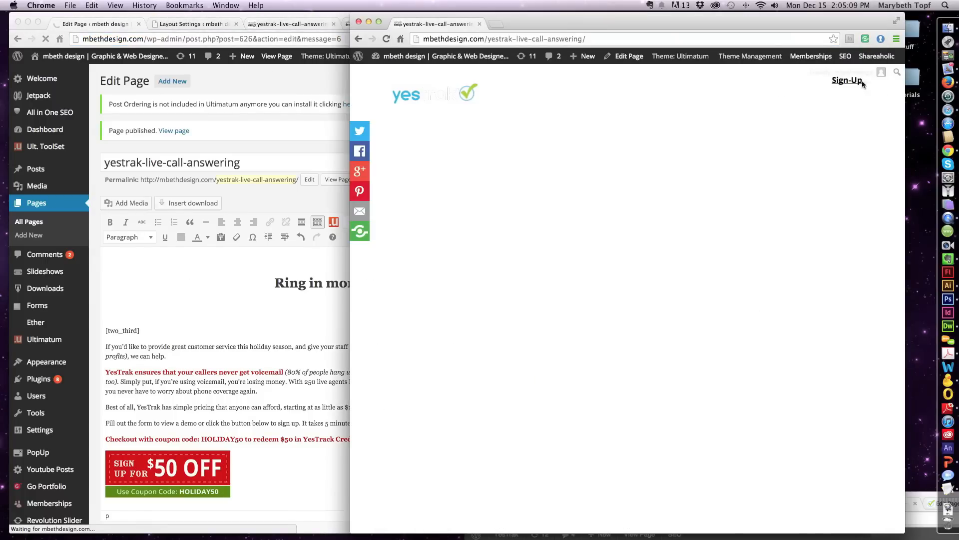
# Open the Landing Page template's yestrak-header partial layout and bring up the style settings of its two-column row
pyautogui.click(193, 24)
pyautogui.click(193, 24)
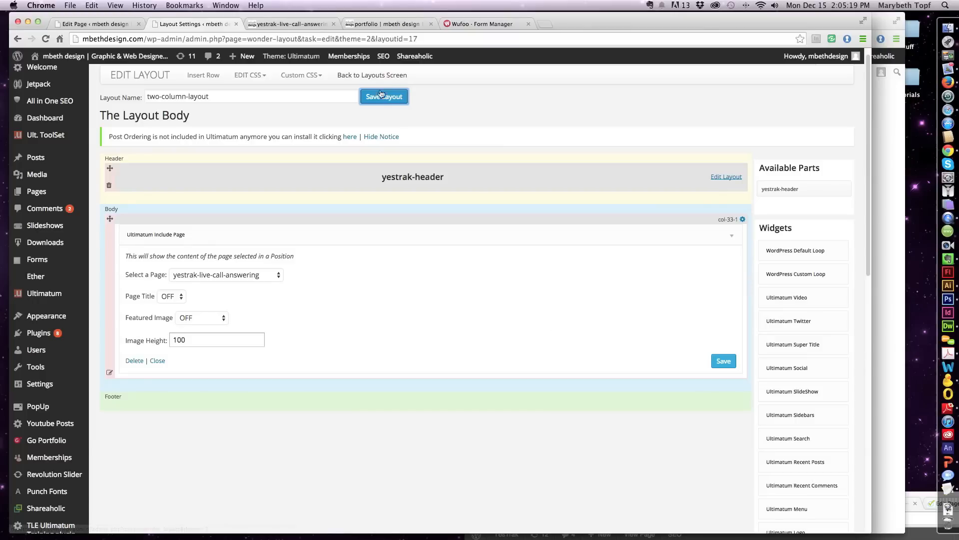
pyautogui.moveTo(47, 292)
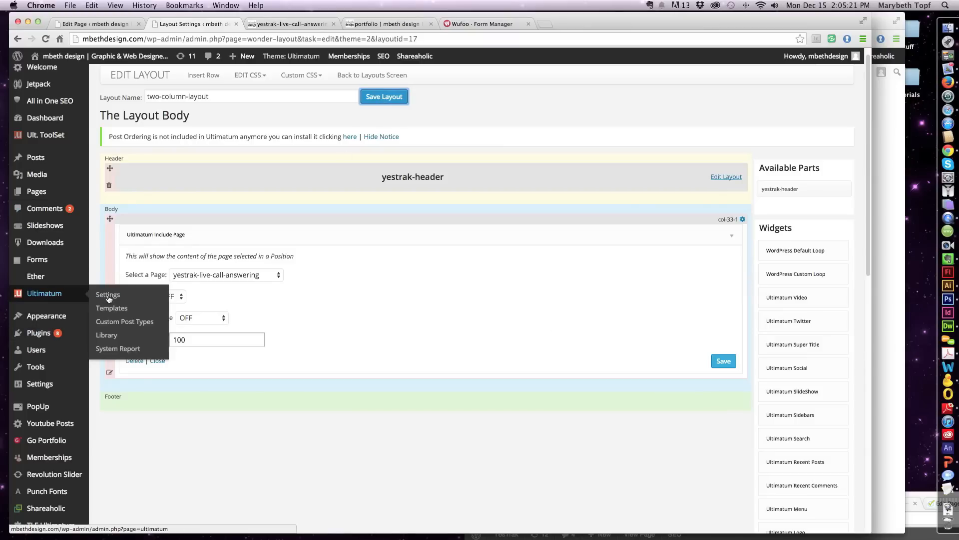
pyautogui.click(119, 309)
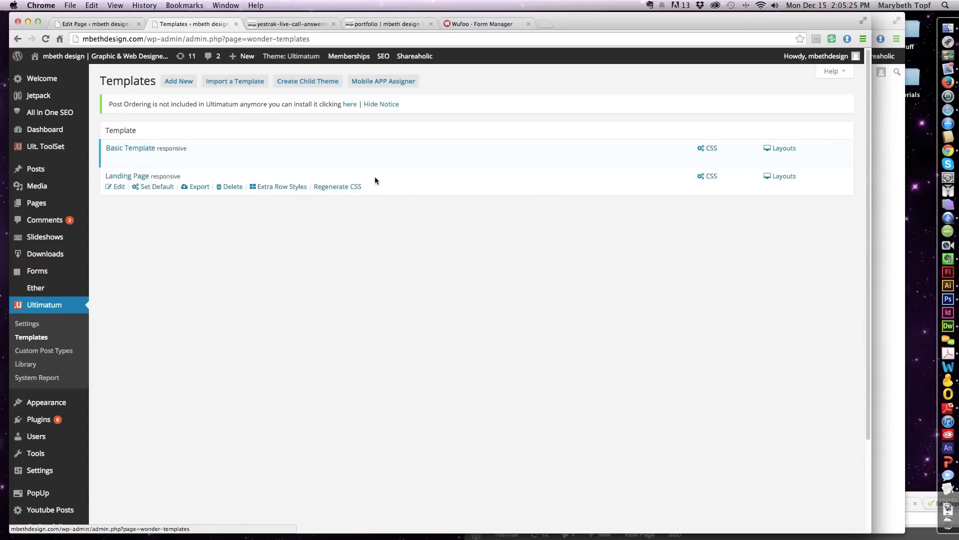
pyautogui.click(784, 178)
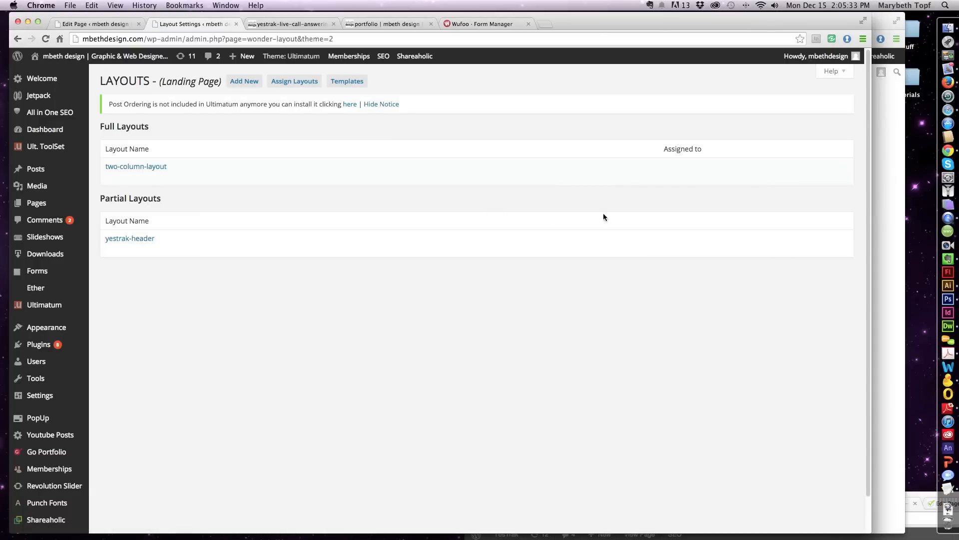
pyautogui.click(131, 239)
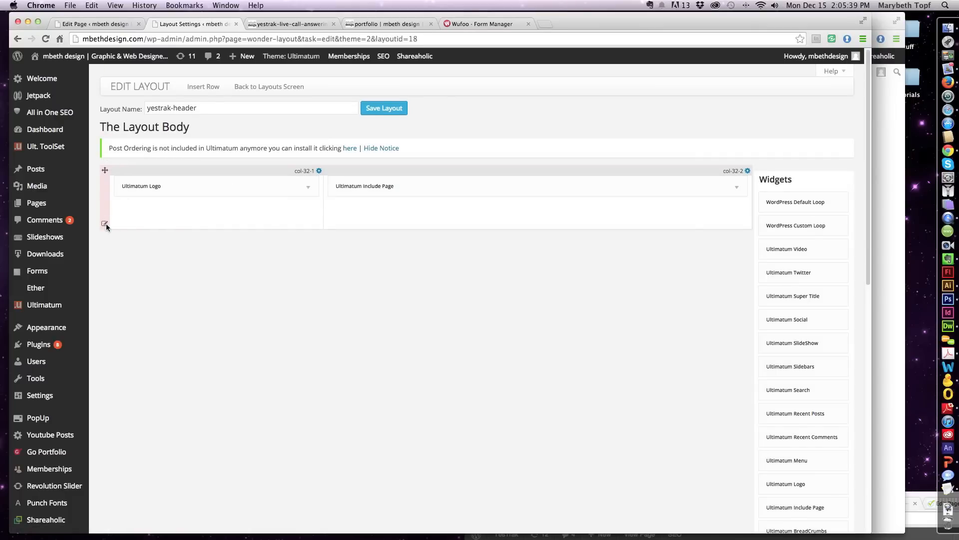
pyautogui.moveTo(109, 227)
pyautogui.click(126, 255)
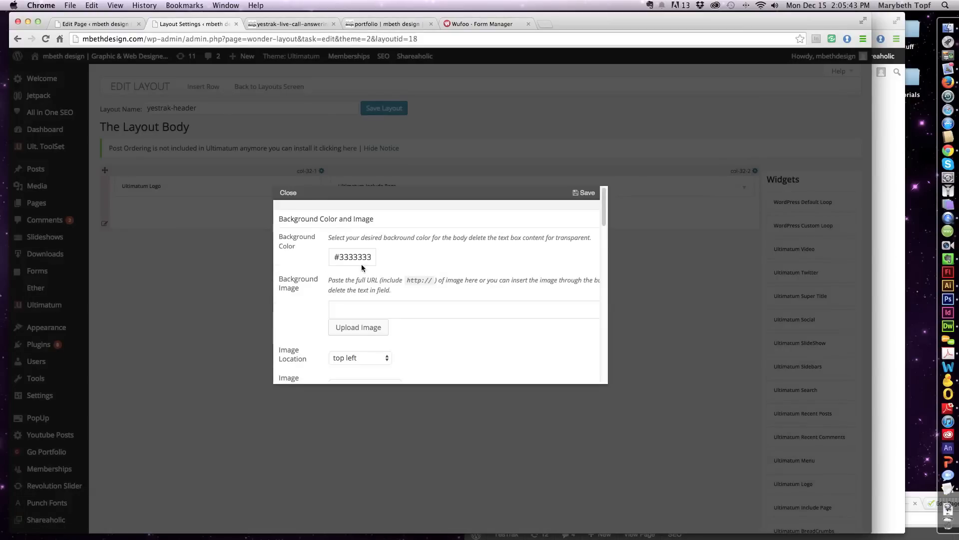
# Set the background color of the yestrak-header row to #333333
pyautogui.click(375, 218)
pyautogui.click(381, 258)
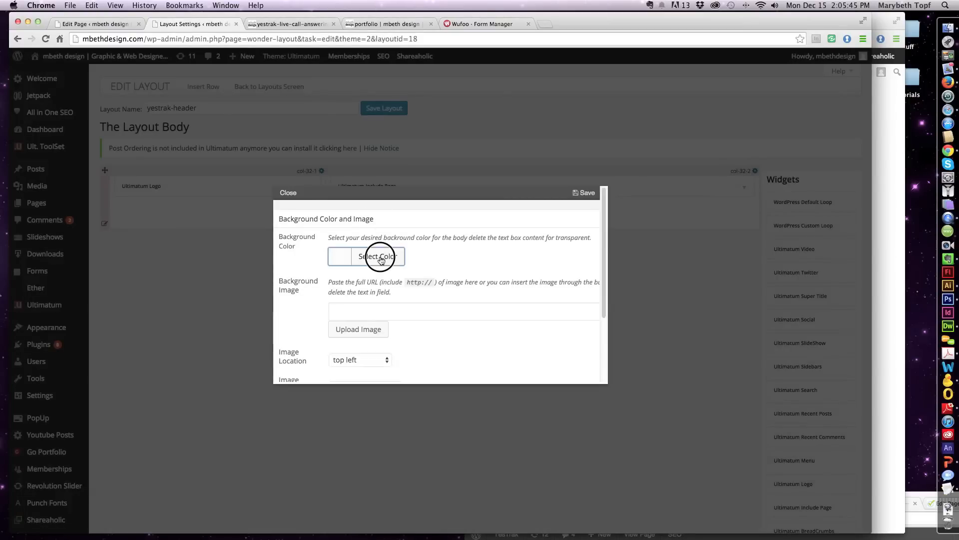
pyautogui.moveTo(336, 341); pyautogui.dragTo(334, 354)
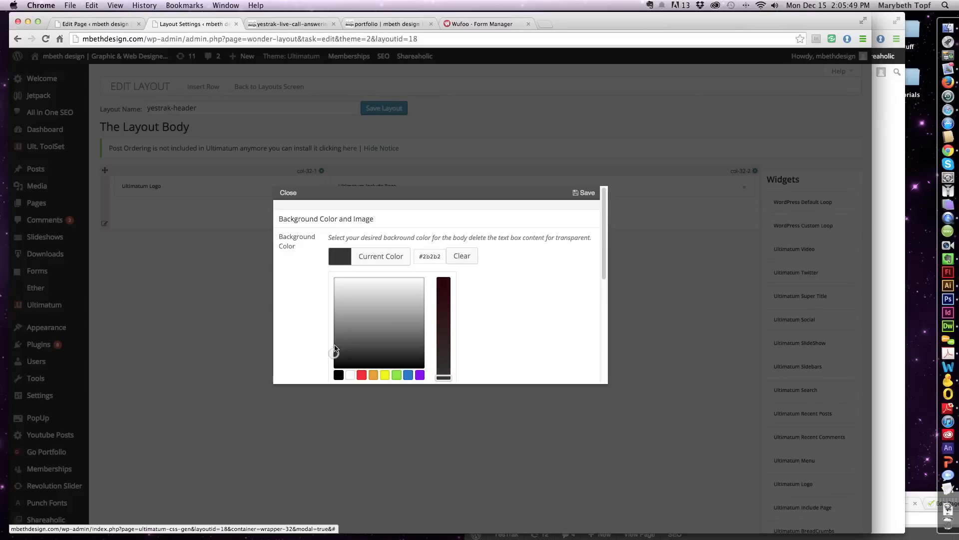
pyautogui.click(420, 259)
pyautogui.doubleClick(445, 257)
pyautogui.write('#333333')
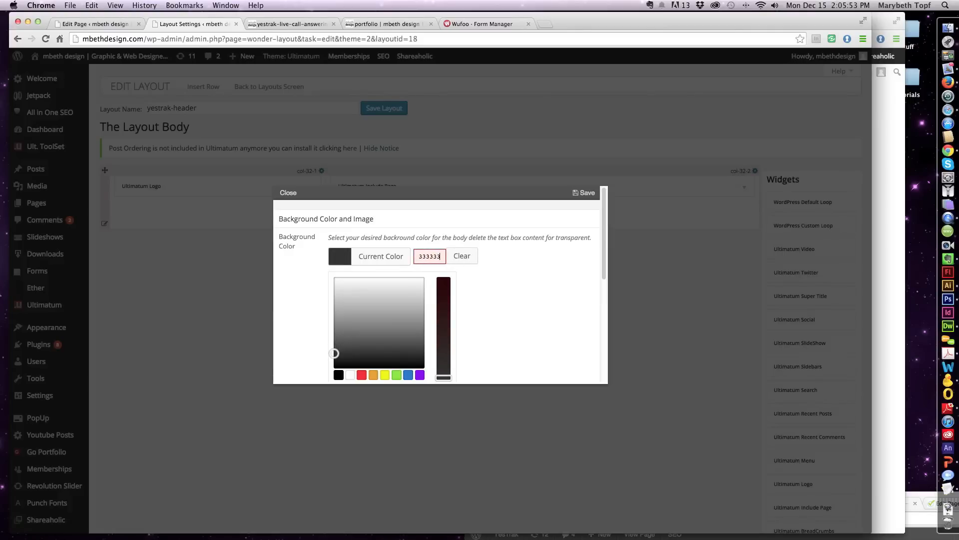
pyautogui.click(440, 257)
pyautogui.moveTo(440, 258); pyautogui.dragTo(426, 257)
pyautogui.click(528, 270)
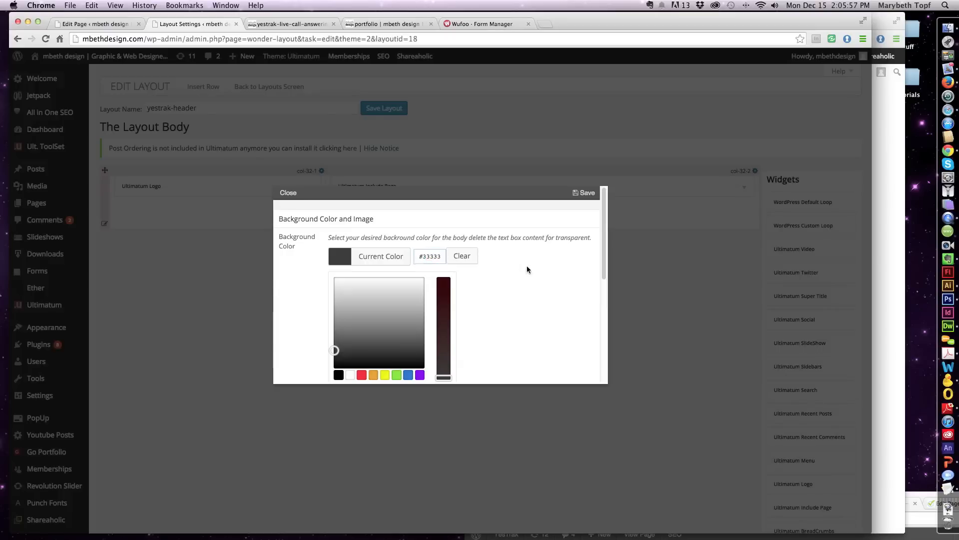
# Save the header row's styling and the yestrak-header layout, narrow the editor window, and reload the live page behind it
pyautogui.click(584, 193)
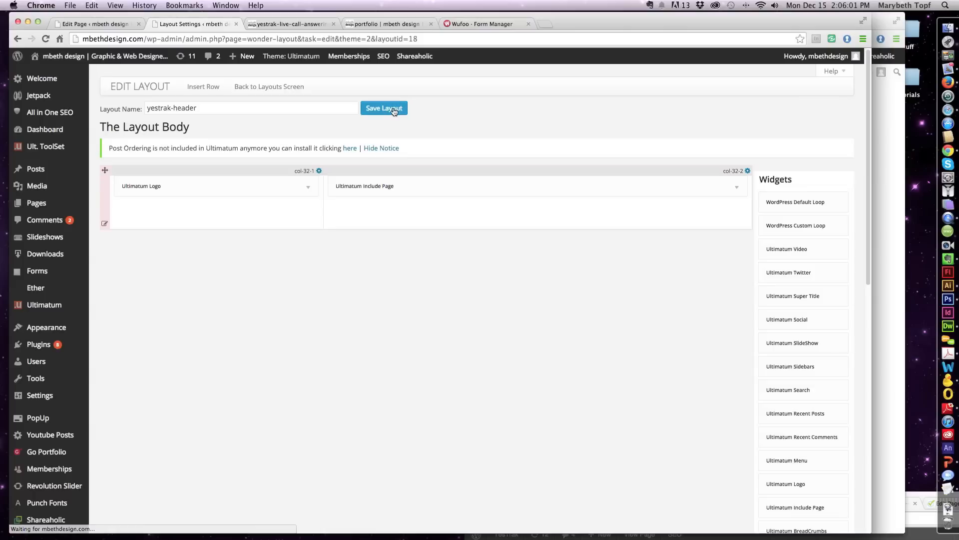
pyautogui.click(394, 109)
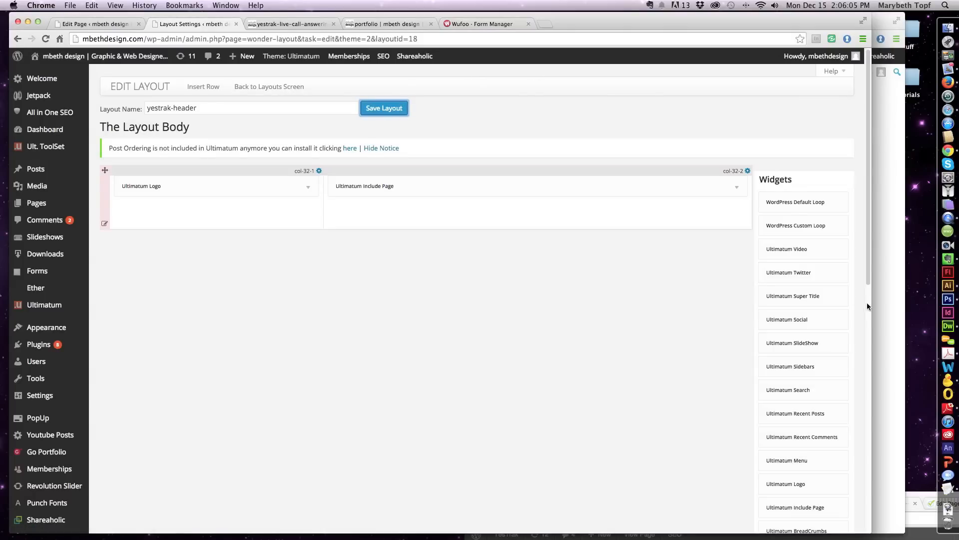
pyautogui.moveTo(868, 301); pyautogui.dragTo(669, 302)
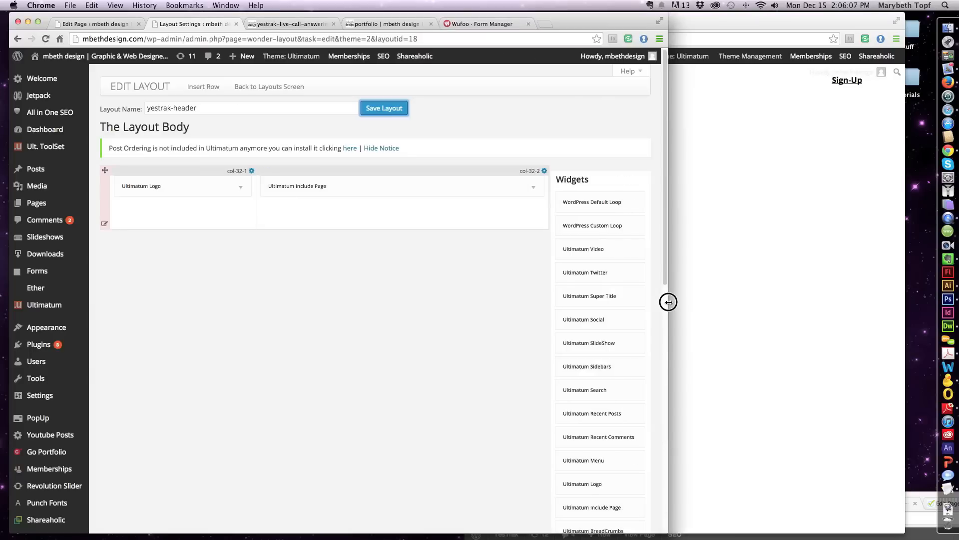
pyautogui.click(817, 207)
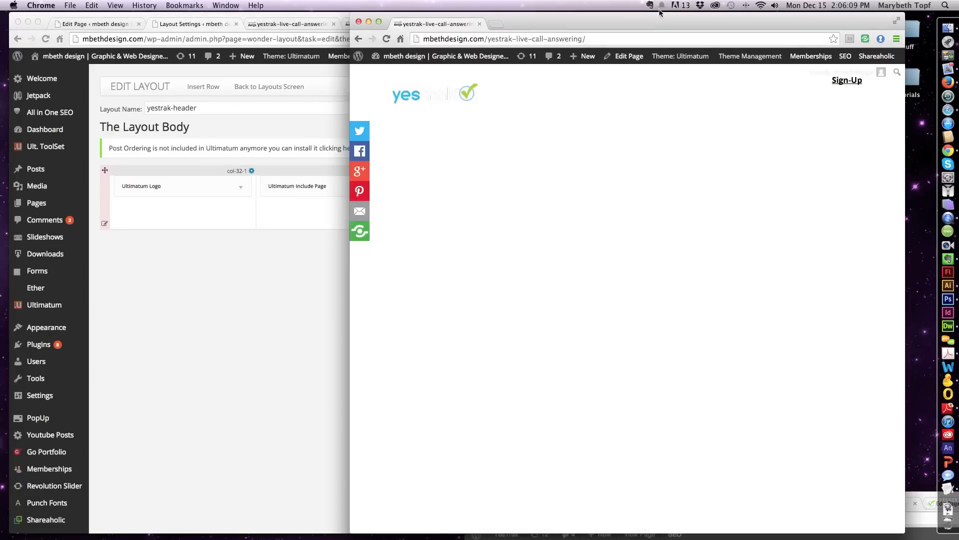
pyautogui.click(387, 39)
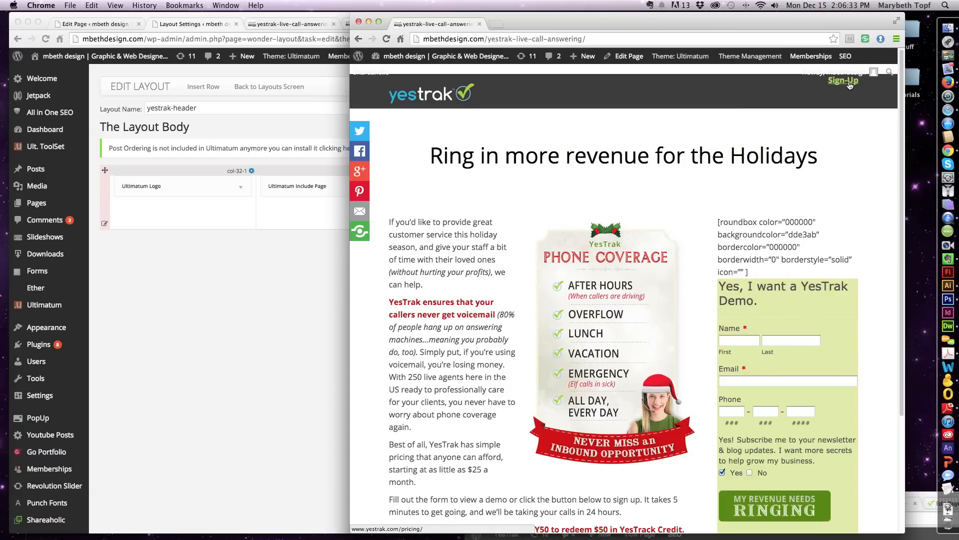
# Set the top margin of the header's second column to 34 px, save the layout, and reload the live page
pyautogui.click(284, 247)
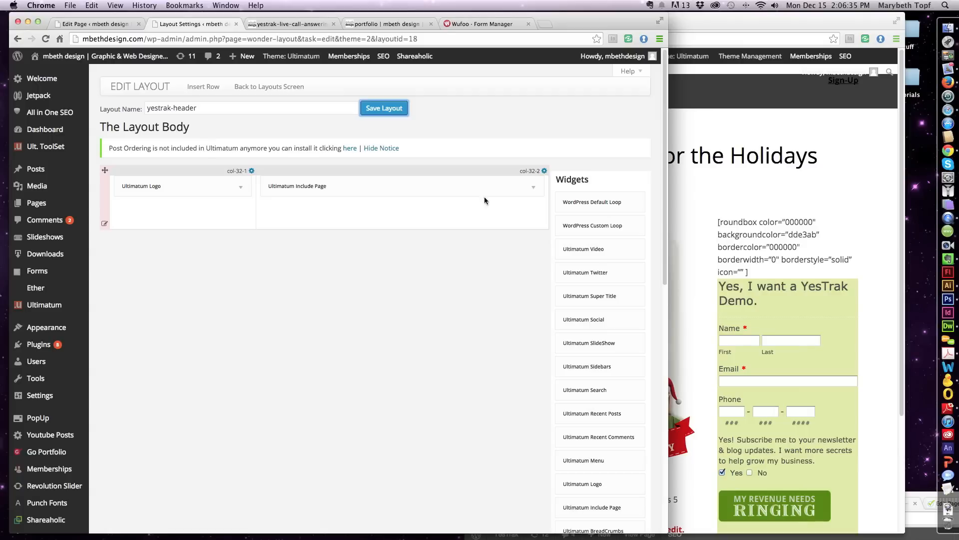
pyautogui.click(544, 171)
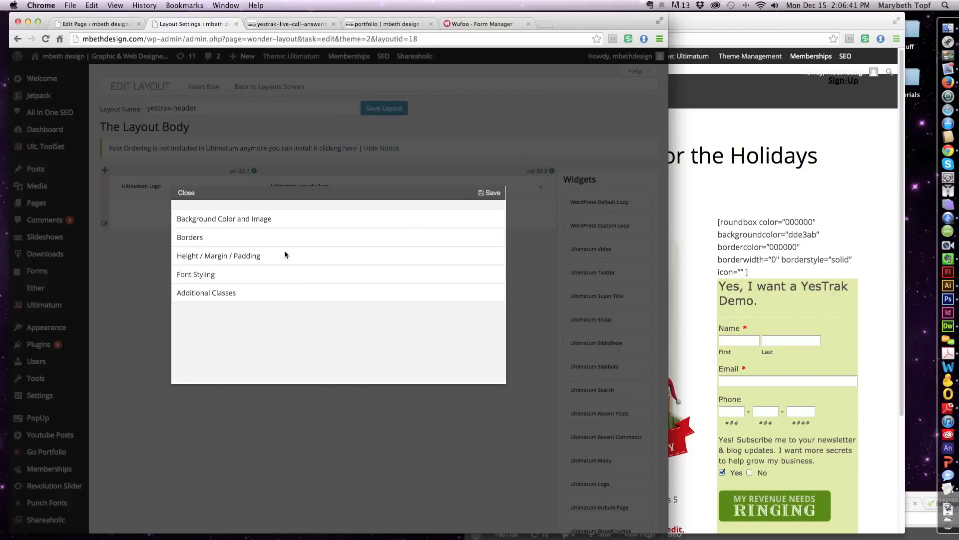
pyautogui.click(248, 257)
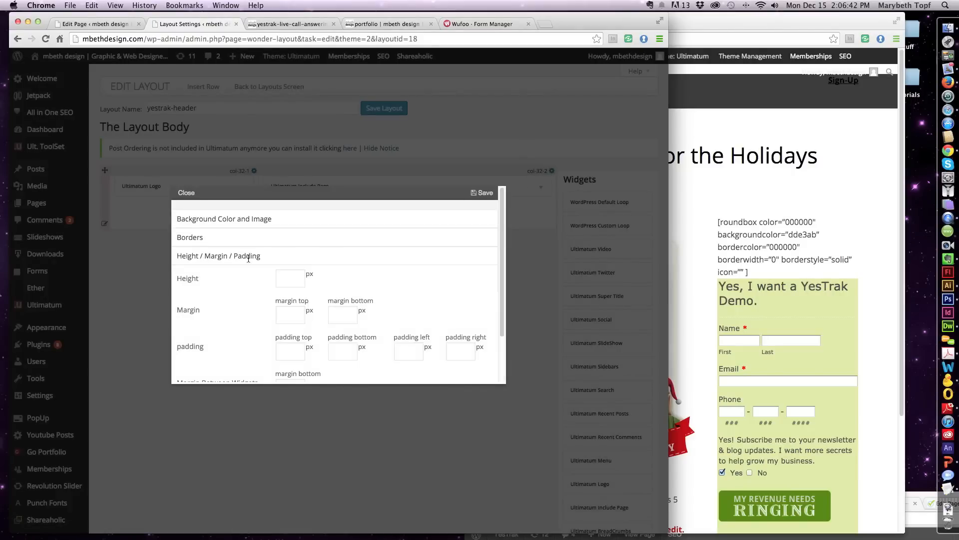
pyautogui.click(290, 315)
pyautogui.write('34')
pyautogui.scroll(-2, 458, 301)
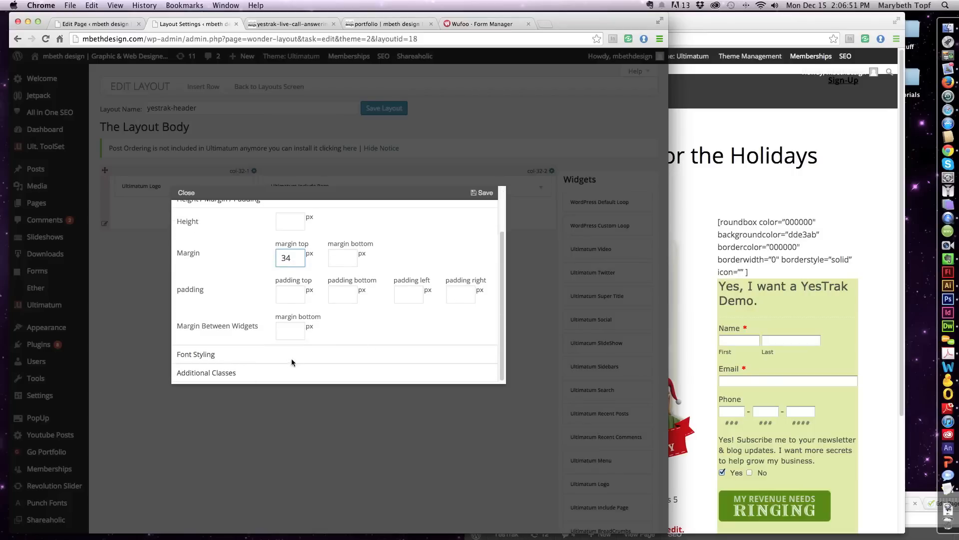
pyautogui.click(484, 193)
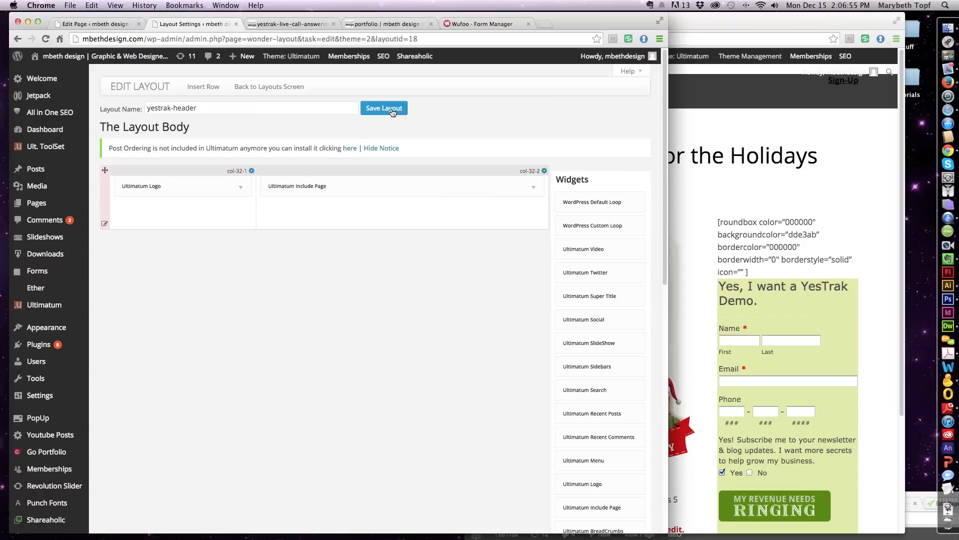
pyautogui.click(393, 109)
pyautogui.click(843, 137)
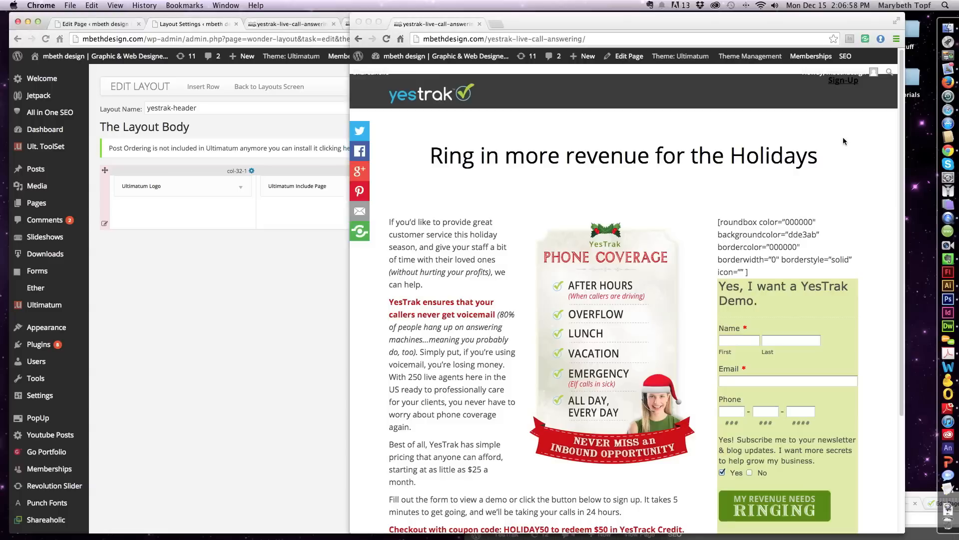
pyautogui.click(385, 39)
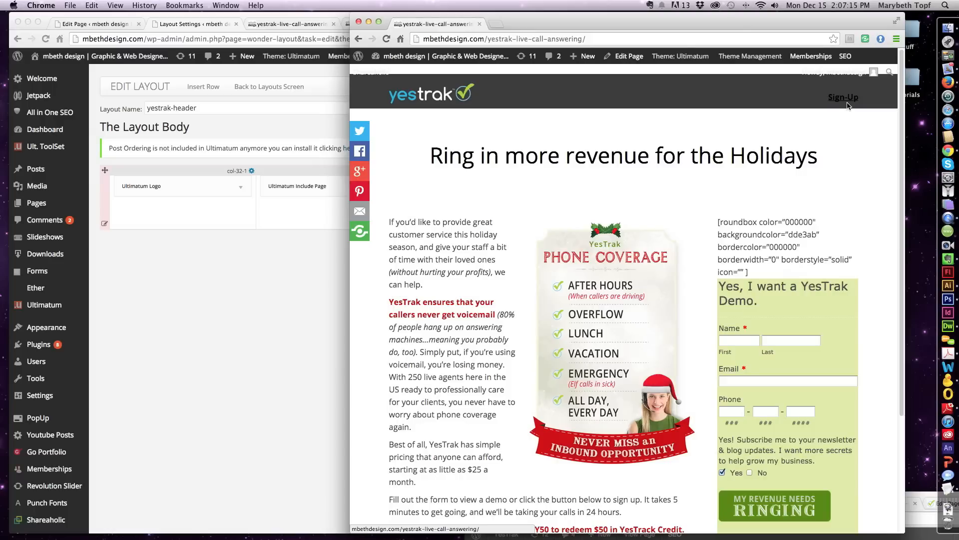
# Set the link (a) color of the header's second column to white, save the change, and reload the live page
pyautogui.click(276, 313)
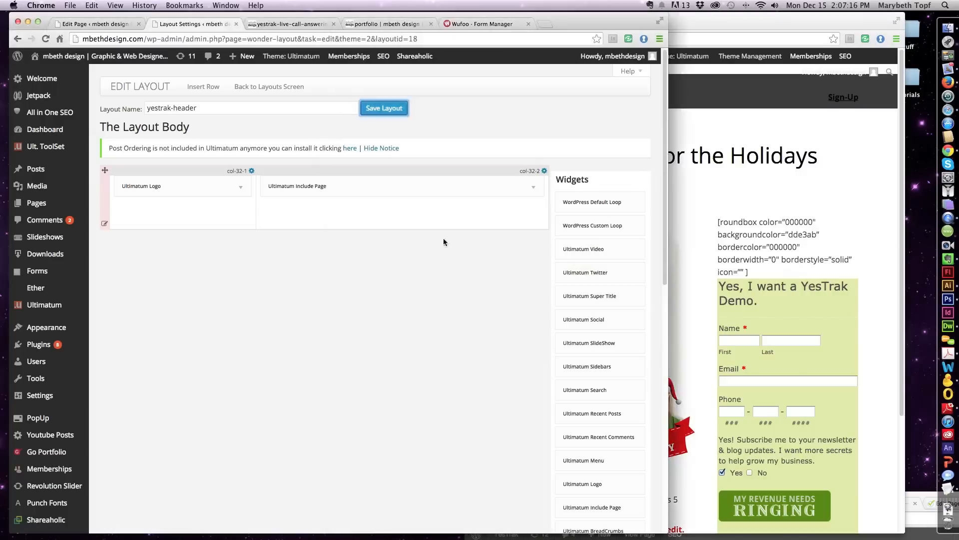
pyautogui.click(545, 170)
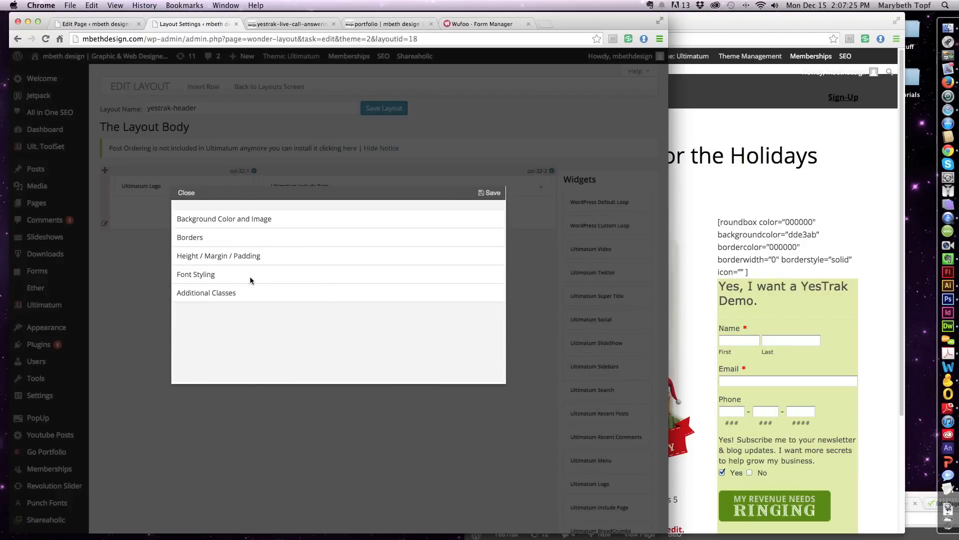
pyautogui.click(205, 274)
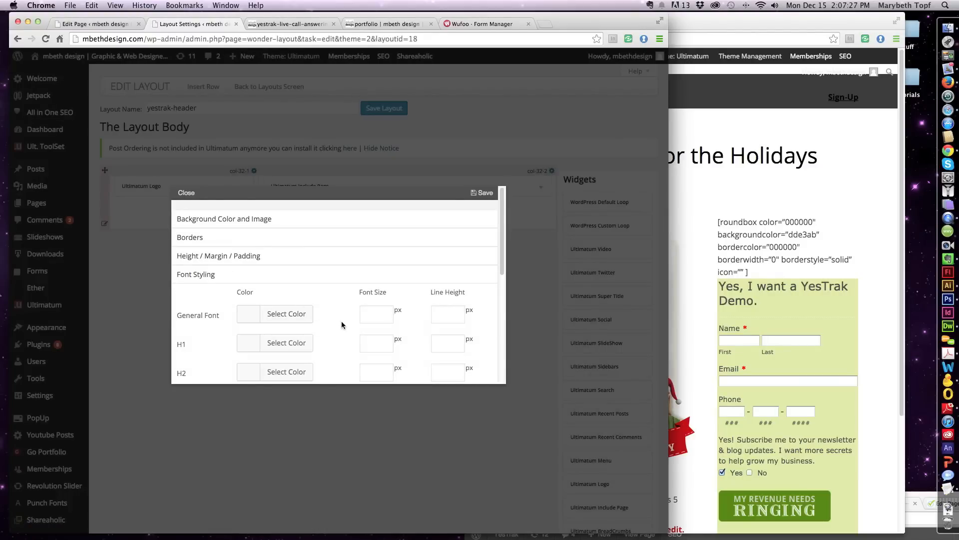
pyautogui.scroll(-4, 341, 321)
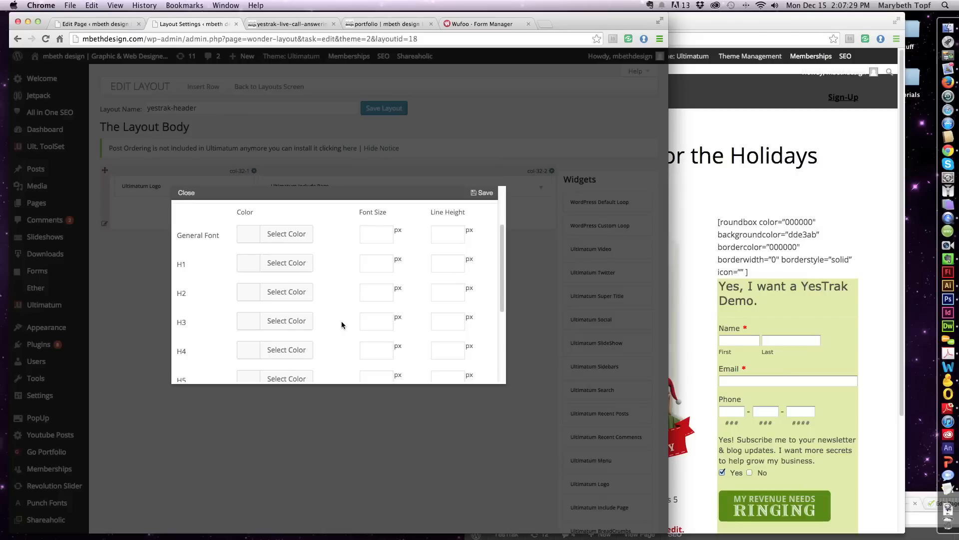
pyautogui.scroll(-1, 342, 325)
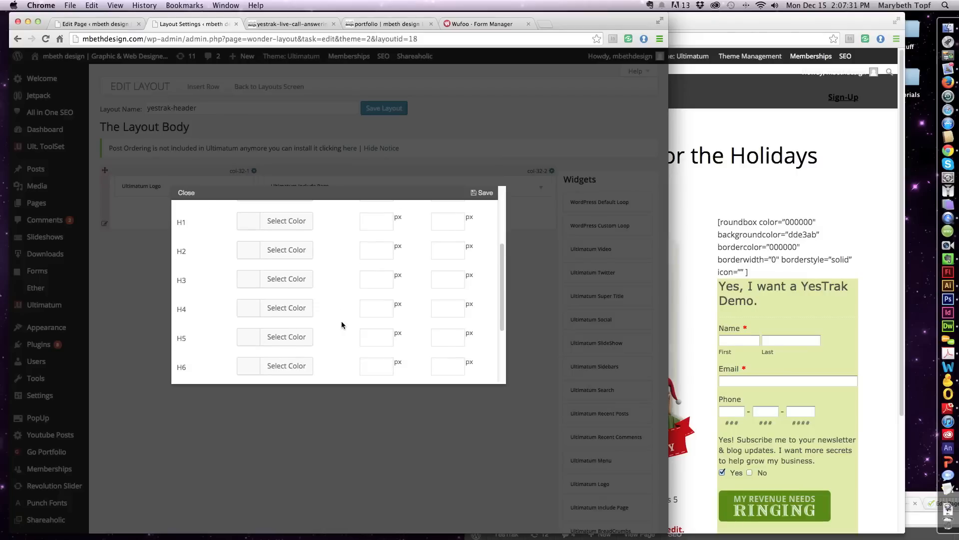
pyautogui.scroll(-4, 352, 325)
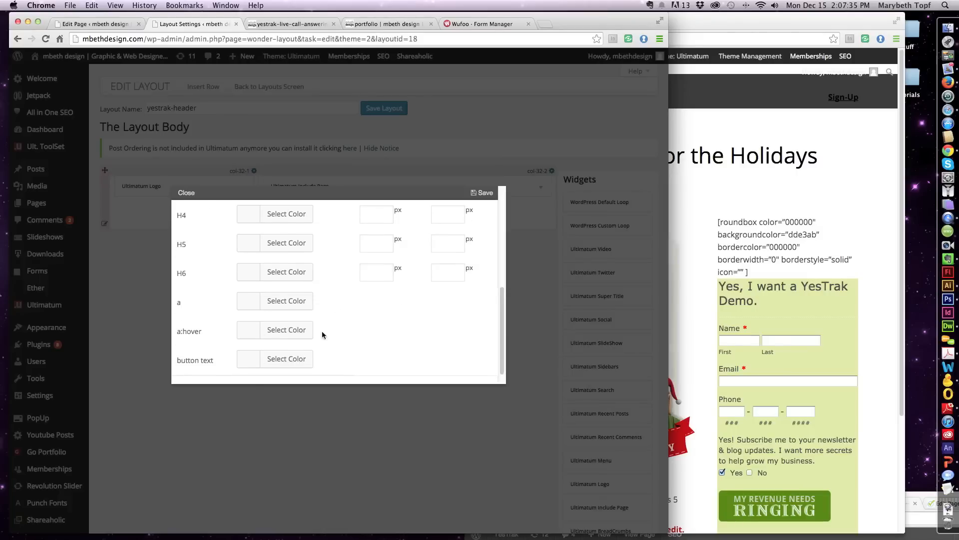
pyautogui.click(272, 301)
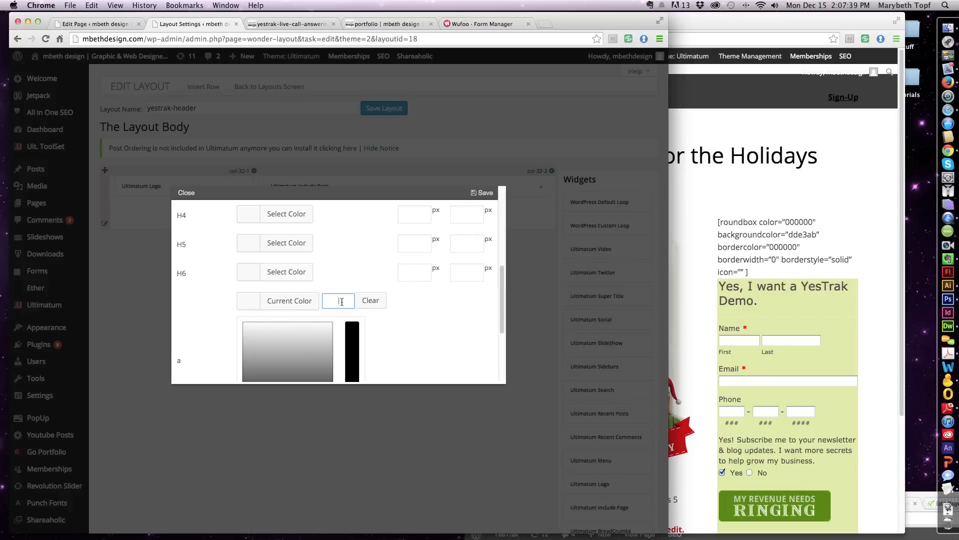
pyautogui.moveTo(253, 328); pyautogui.dragTo(232, 316)
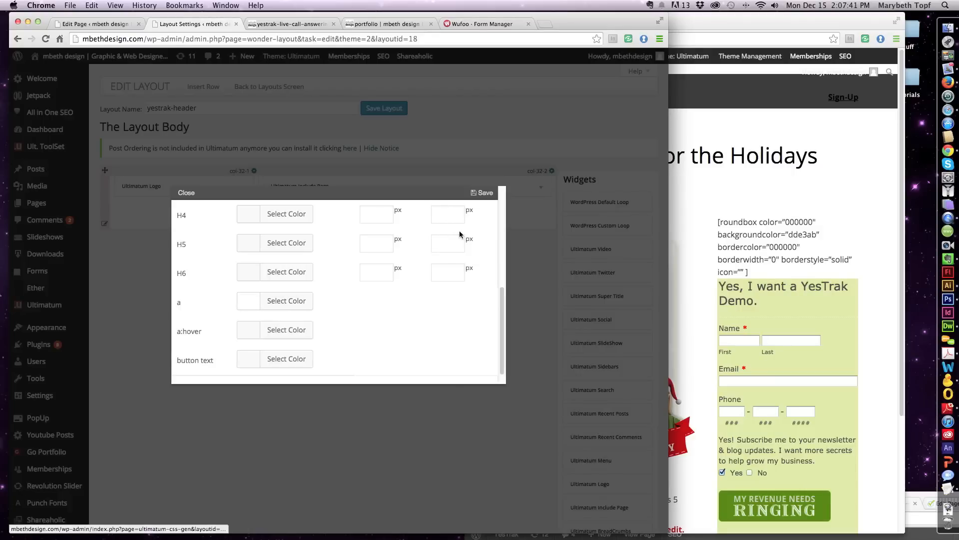
pyautogui.click(485, 193)
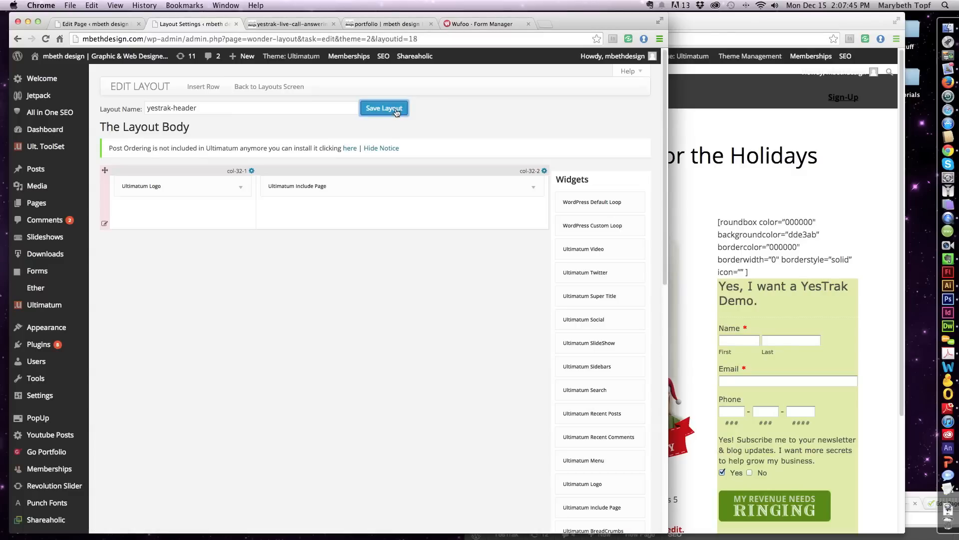
pyautogui.click(830, 132)
pyautogui.click(386, 39)
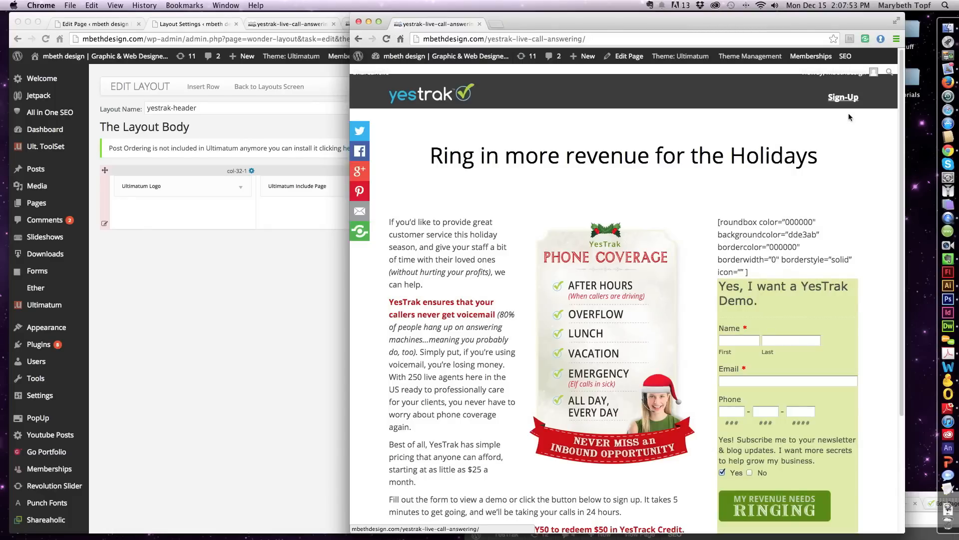
# Set the a:hover color of the header's second column to a1c35e, save it, and check the Sign-Up link on the reloaded live page
pyautogui.click(322, 299)
pyautogui.click(544, 171)
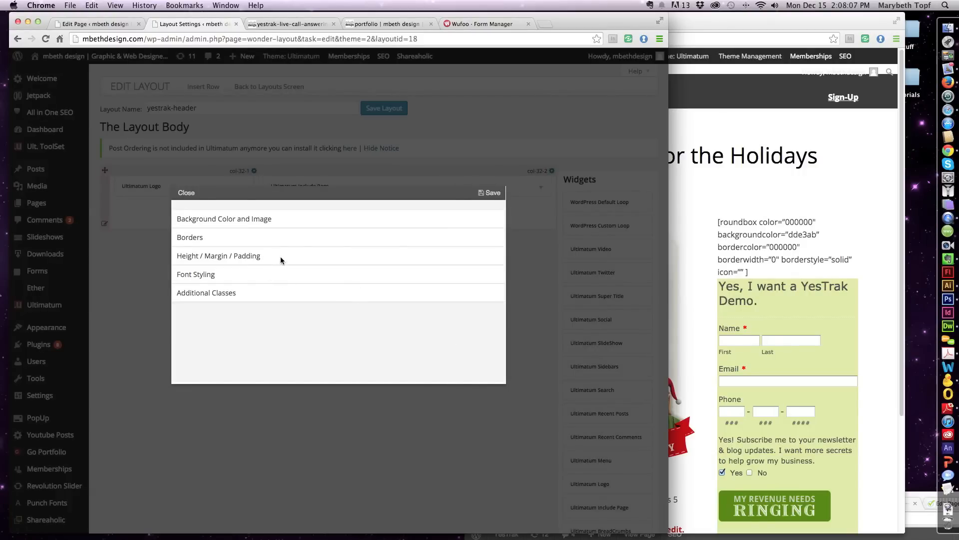
pyautogui.click(279, 256)
pyautogui.scroll(-2, 357, 280)
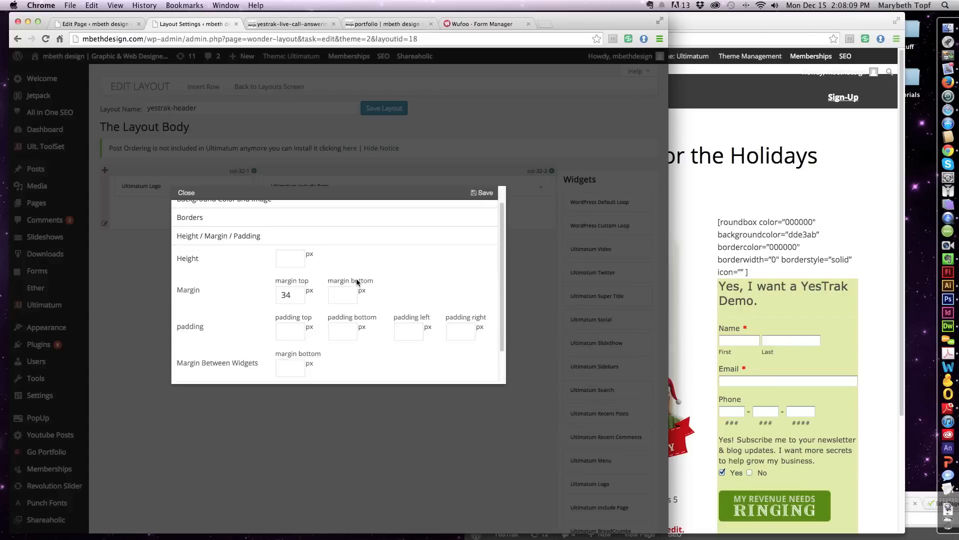
pyautogui.click(211, 354)
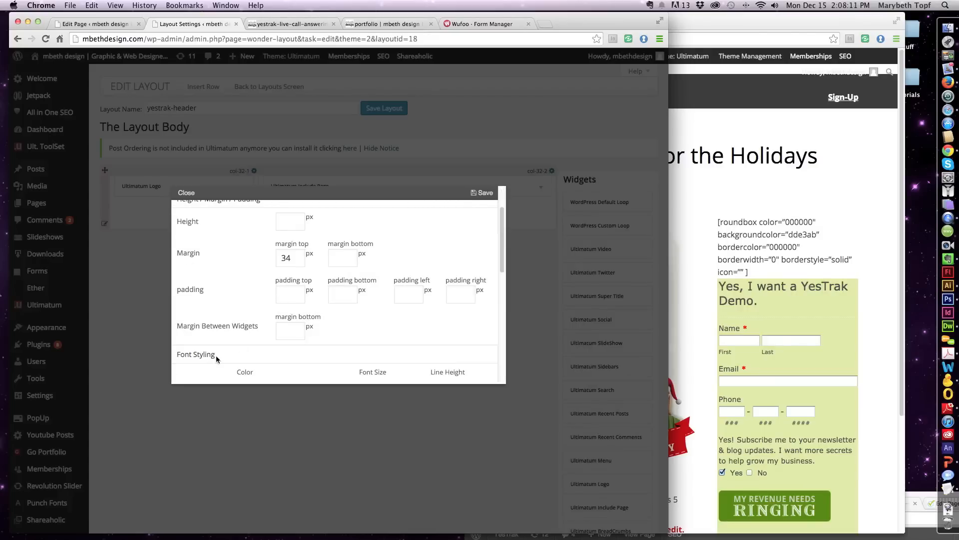
pyautogui.scroll(-10, 299, 360)
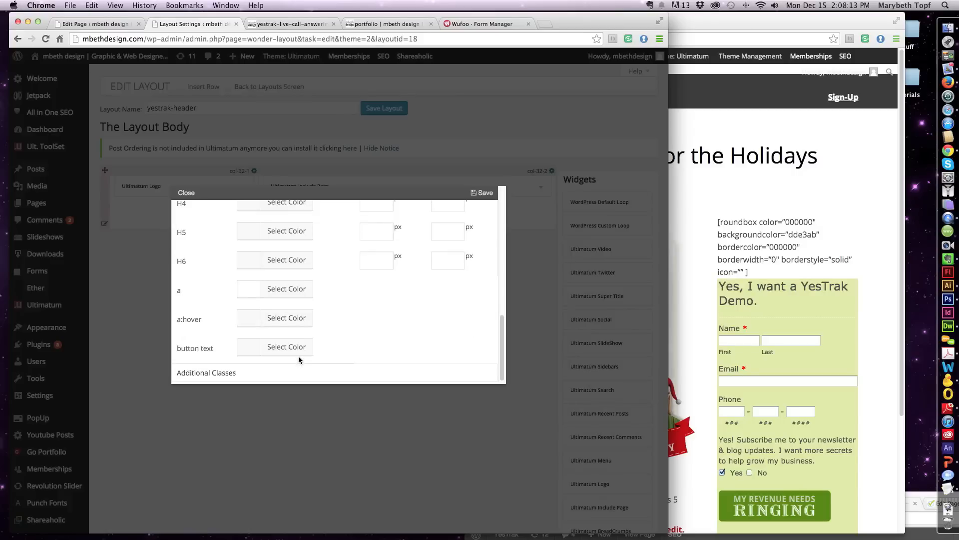
pyautogui.click(247, 318)
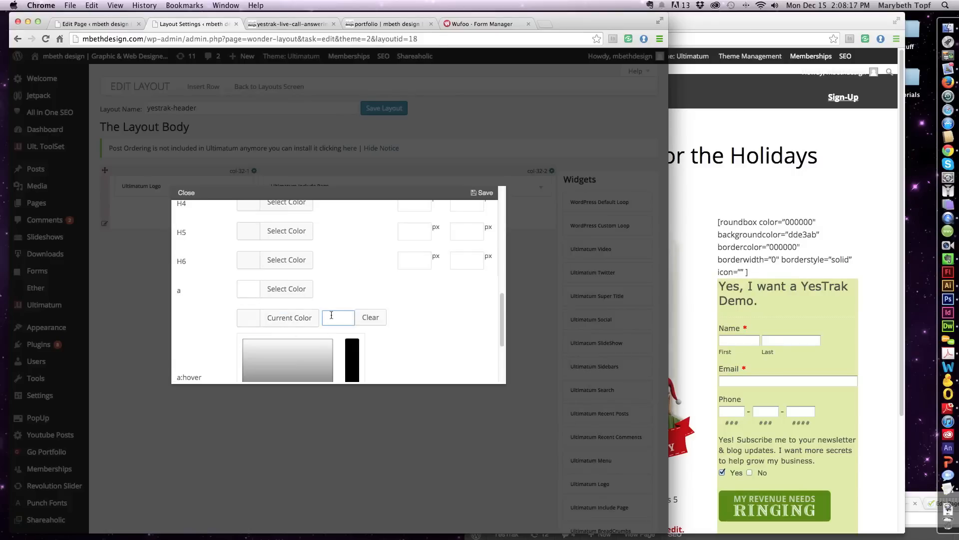
pyautogui.write('a1c35e')
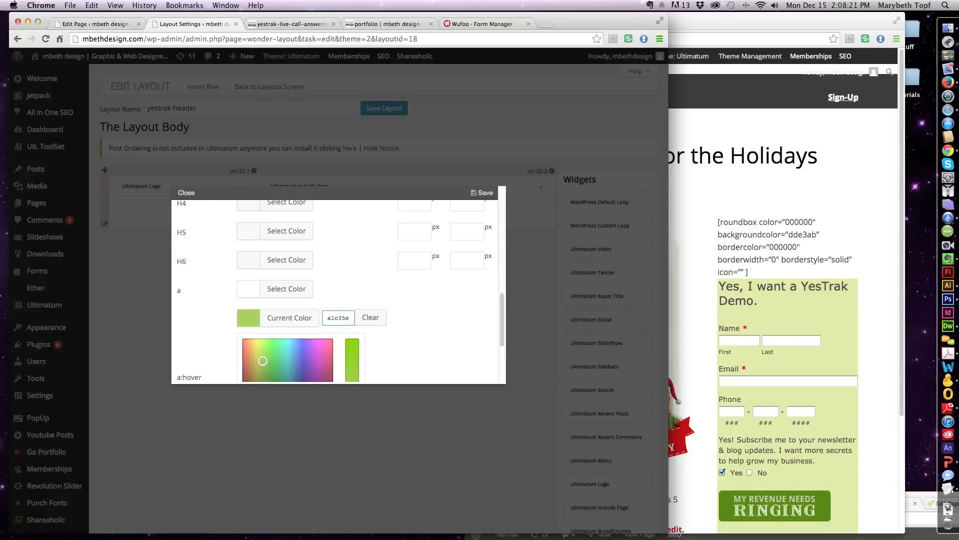
pyautogui.click(485, 193)
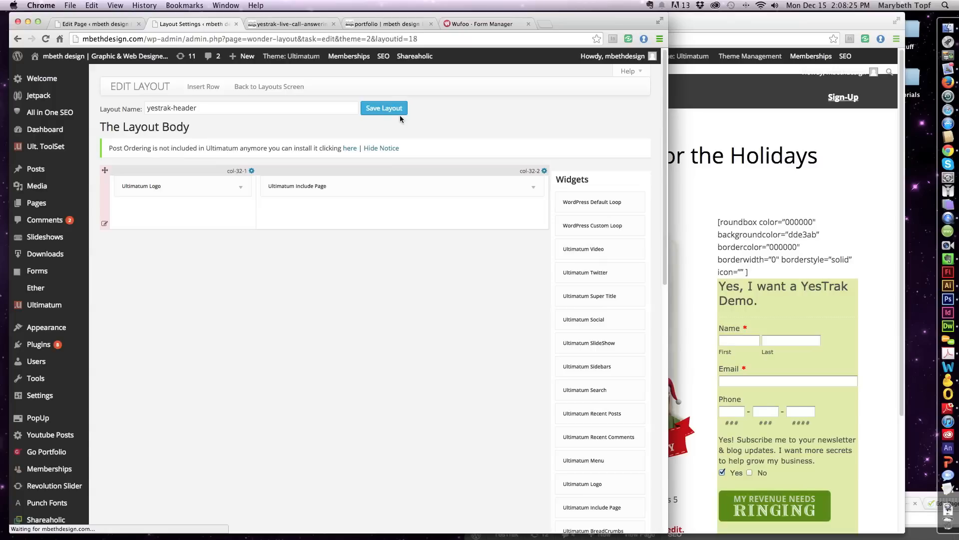
pyautogui.click(838, 158)
pyautogui.click(386, 39)
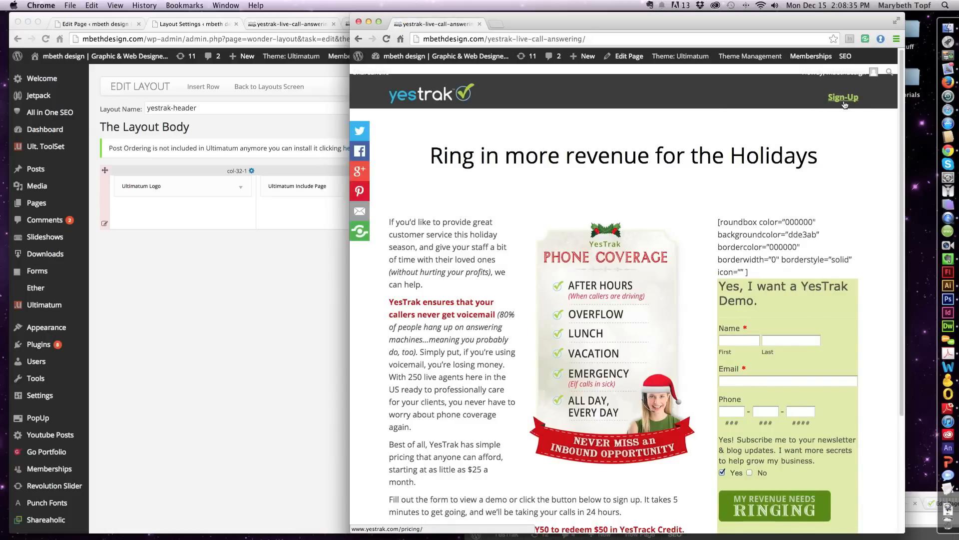
# Open the Landing Page template's two-column-layout and bring up its layout-specific CSS settings
pyautogui.click(252, 337)
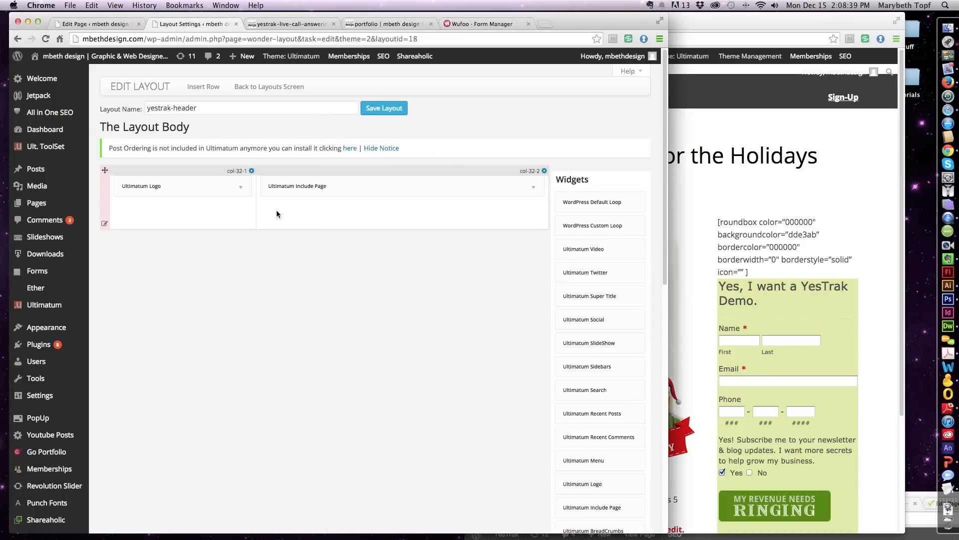
pyautogui.click(278, 90)
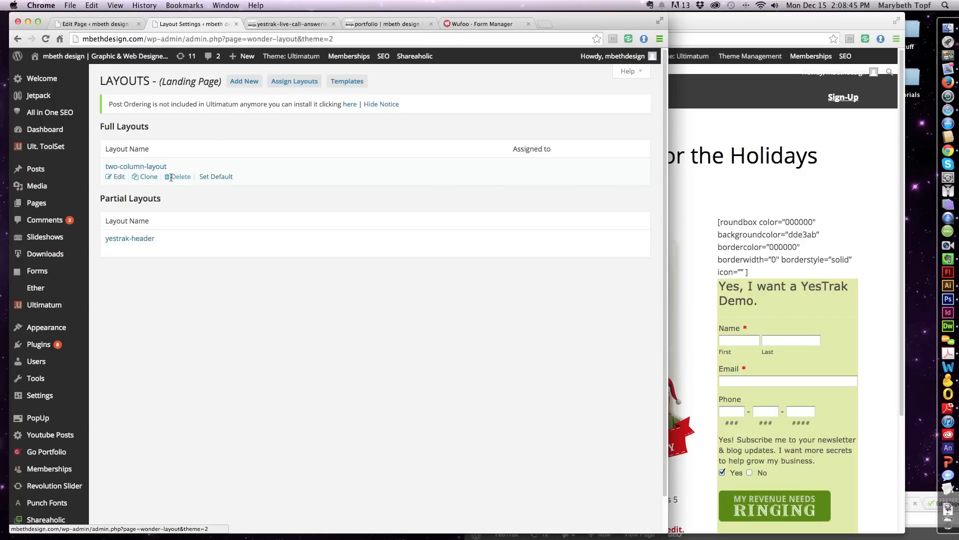
pyautogui.click(147, 168)
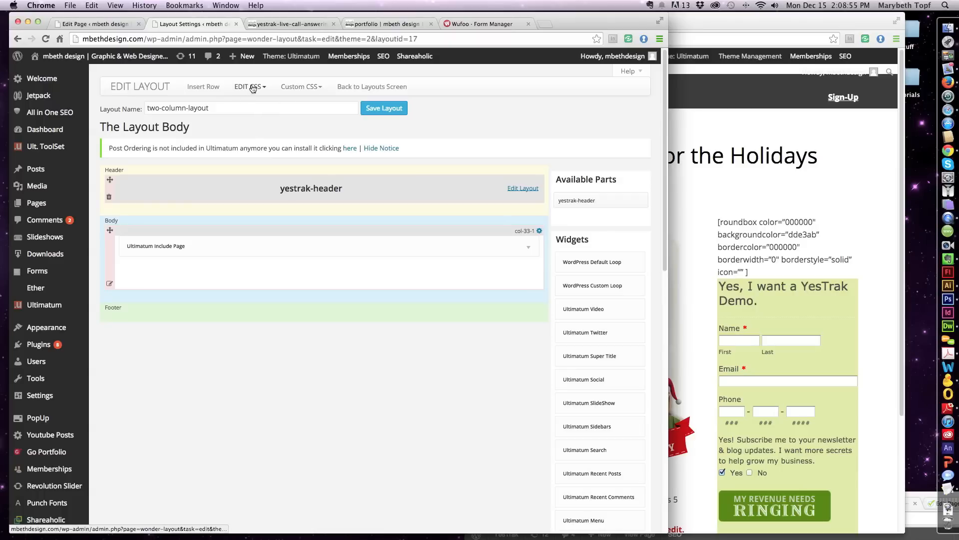
pyautogui.click(252, 88)
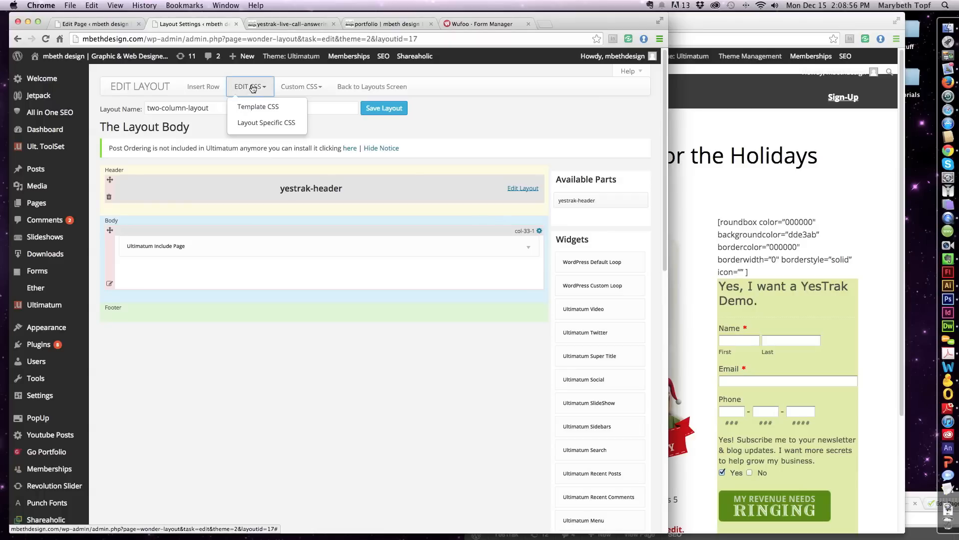
pyautogui.click(258, 123)
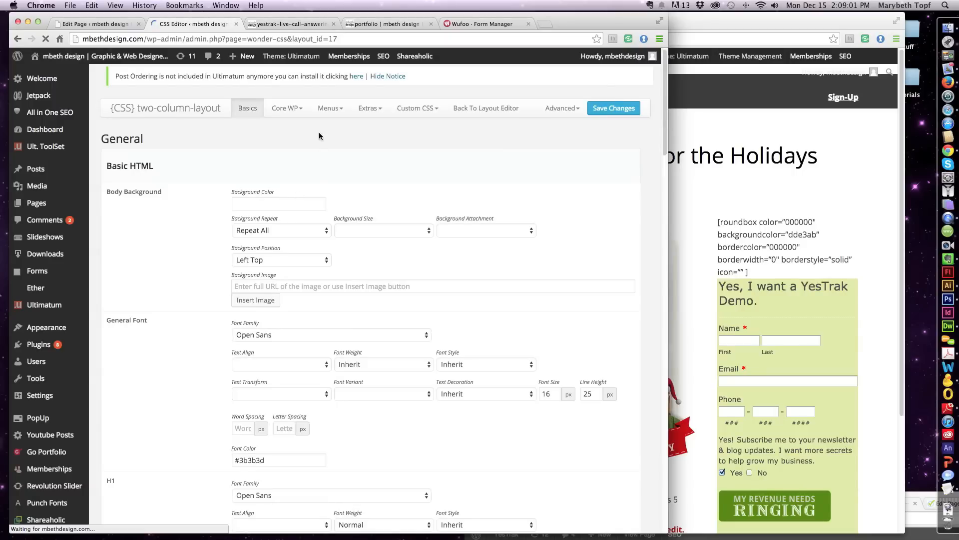
# Set the text decoration of links in the two-column-layout CSS to None, save the changes, and reload the live page
pyautogui.scroll(-10, 437, 327)
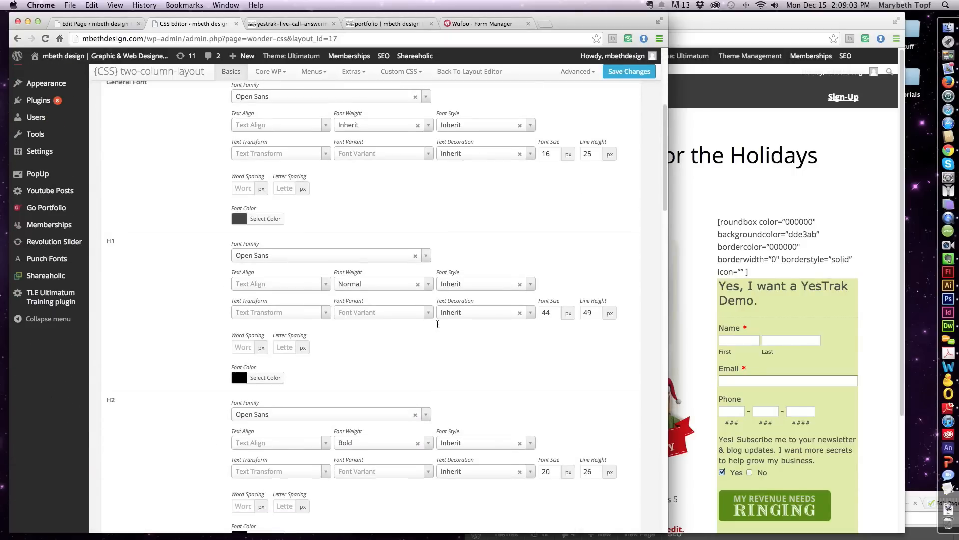
pyautogui.scroll(-10, 438, 327)
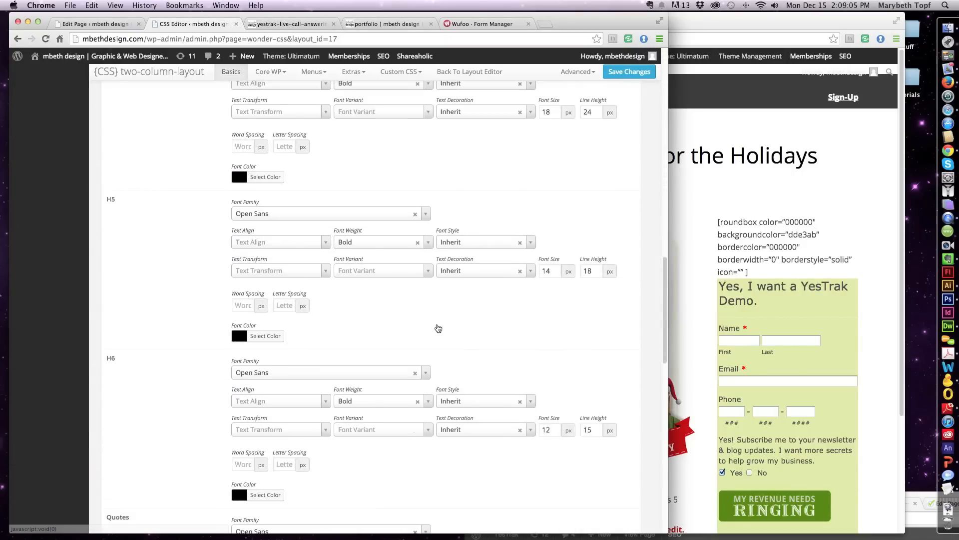
pyautogui.scroll(-10, 437, 327)
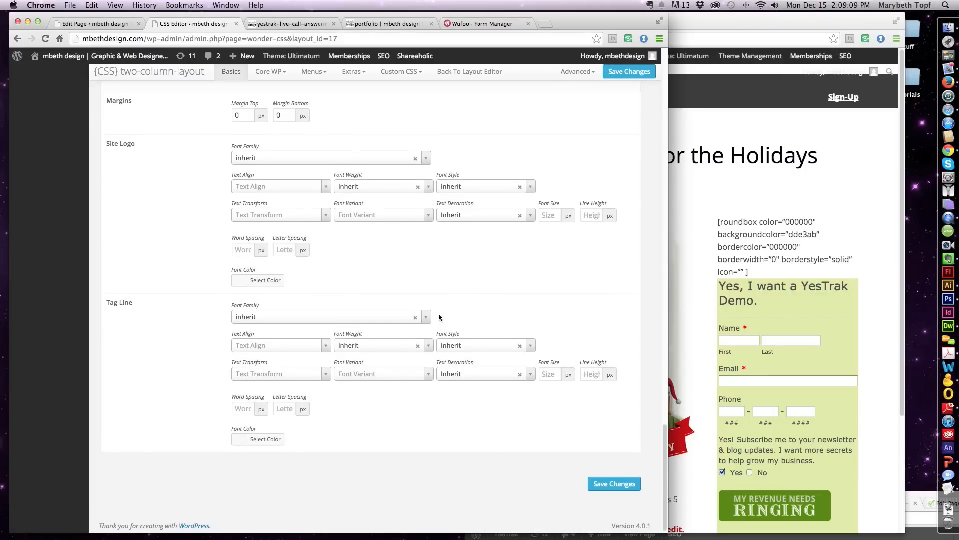
pyautogui.scroll(5, 438, 319)
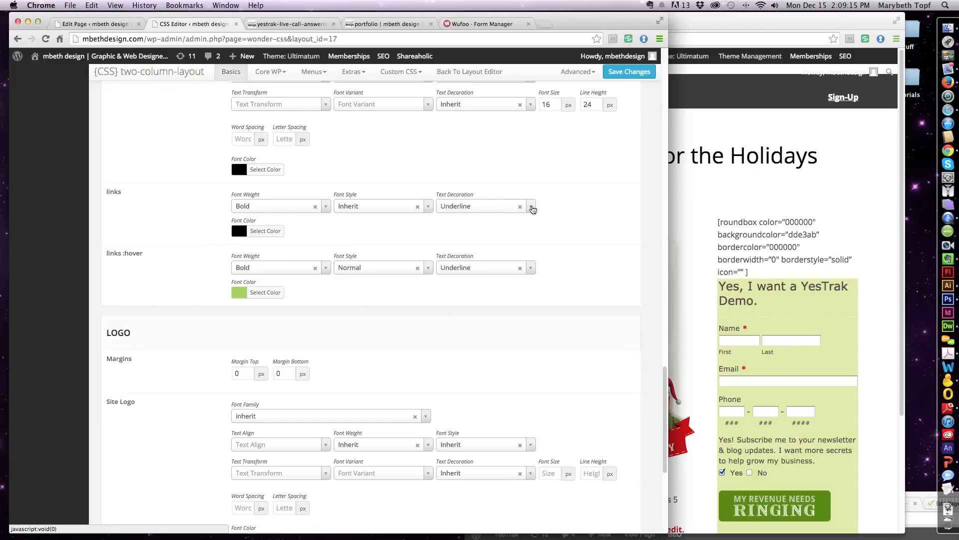
pyautogui.click(532, 207)
pyautogui.click(485, 235)
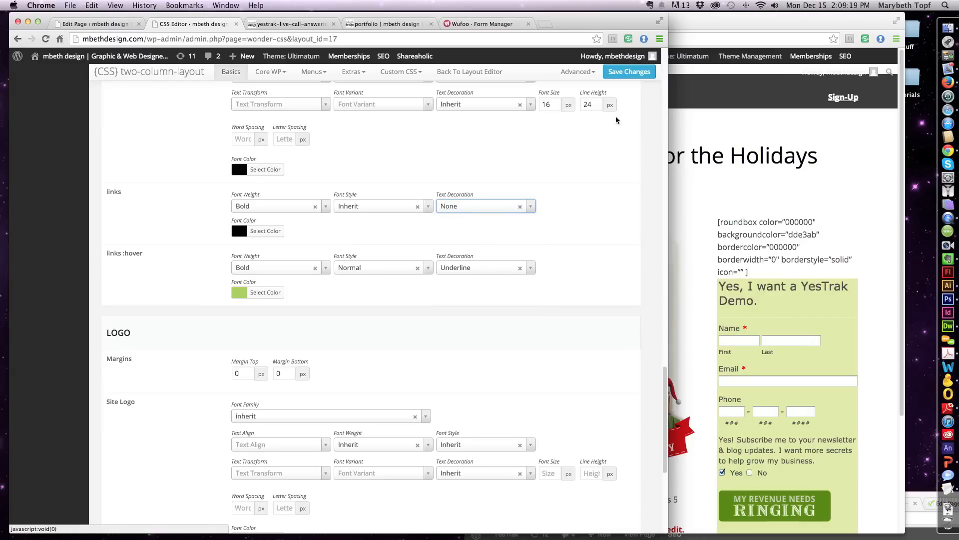
pyautogui.click(629, 72)
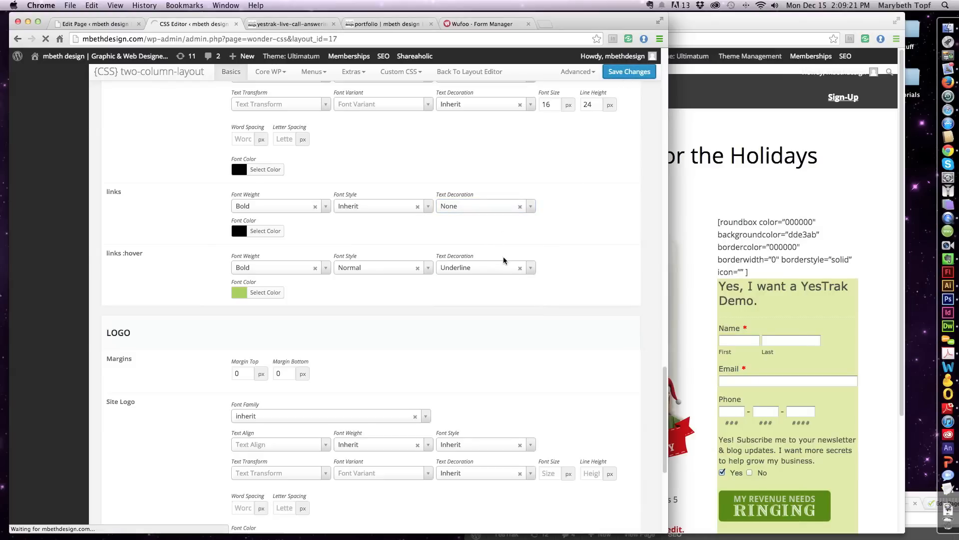
pyautogui.click(794, 139)
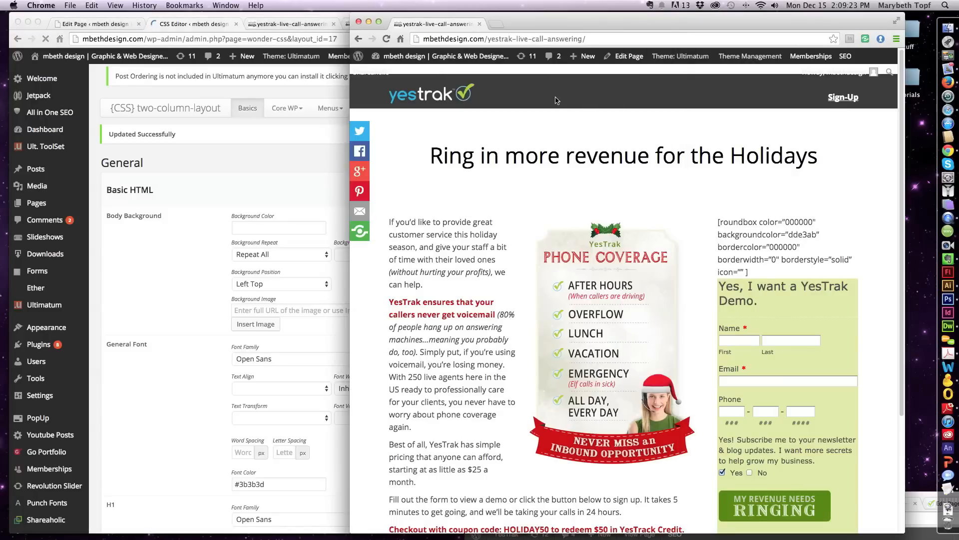
pyautogui.click(386, 39)
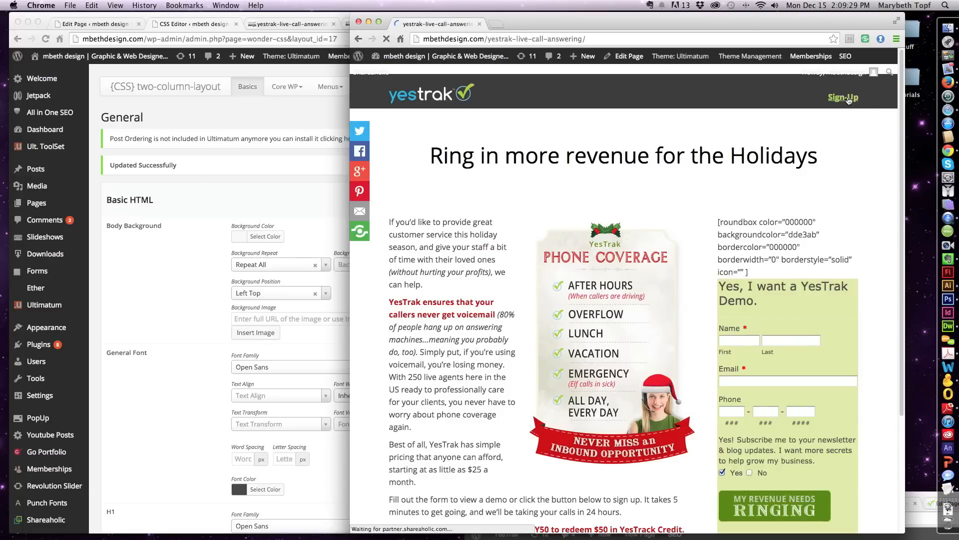
# Set the text decoration of links :hover to None, save the changes, and check the Sign-Up link on the reloaded live page
pyautogui.click(193, 349)
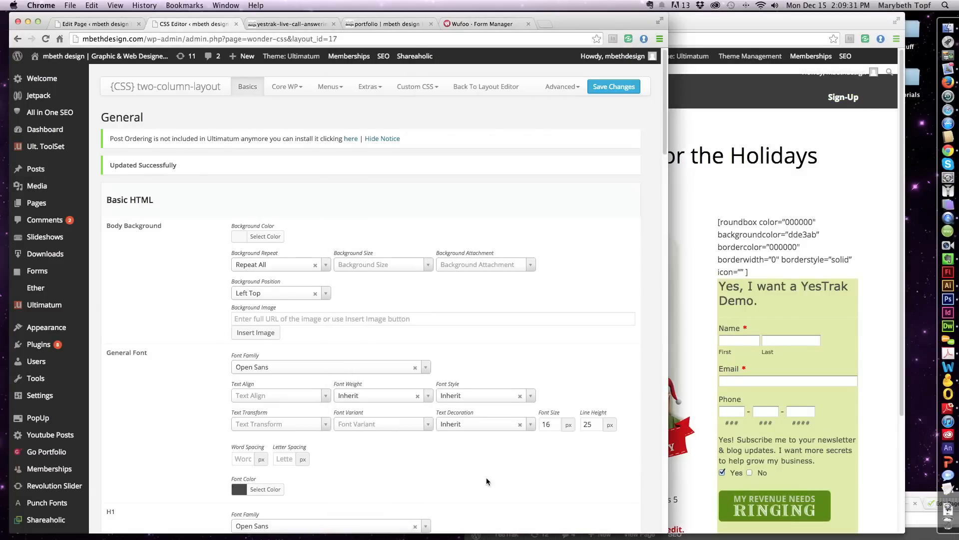
pyautogui.scroll(-5, 480, 480)
pyautogui.scroll(-12, 488, 480)
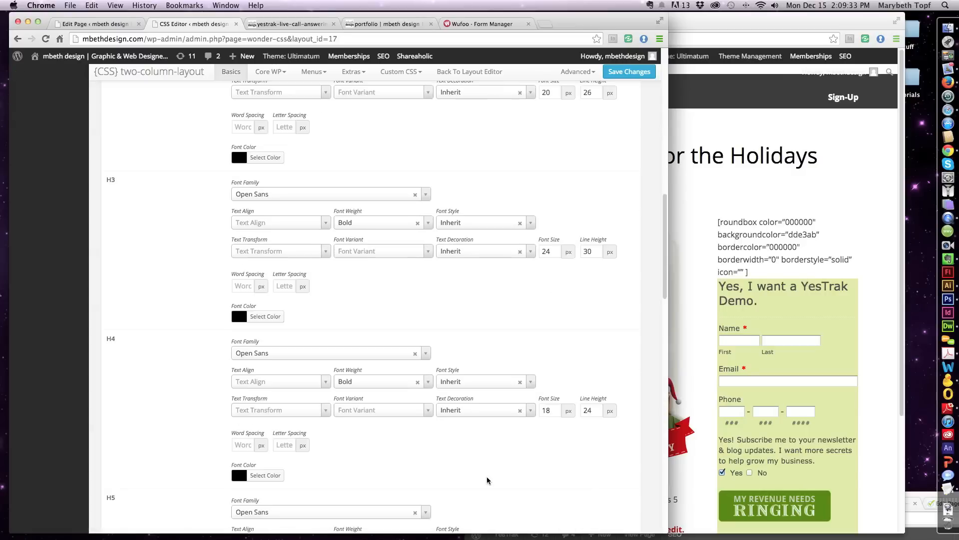
pyautogui.scroll(-8, 488, 480)
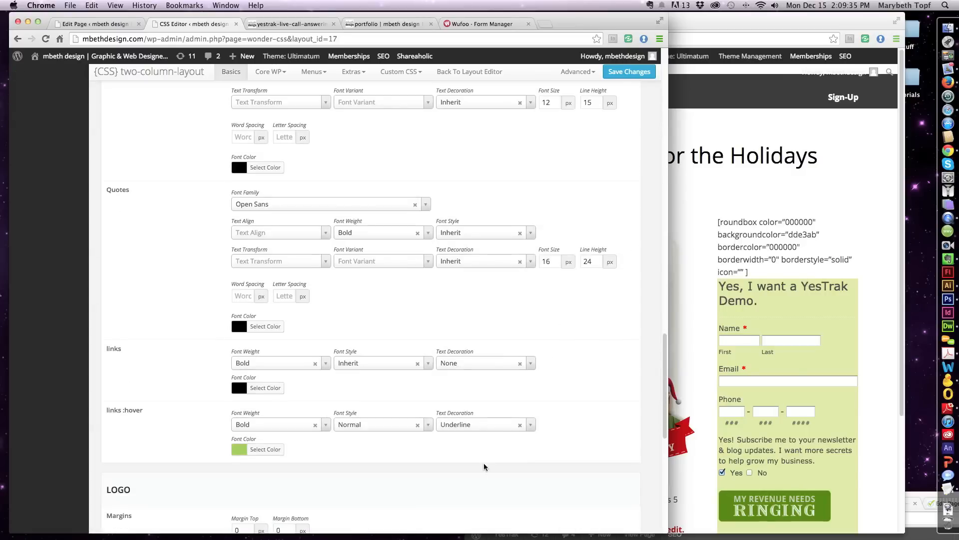
pyautogui.click(524, 424)
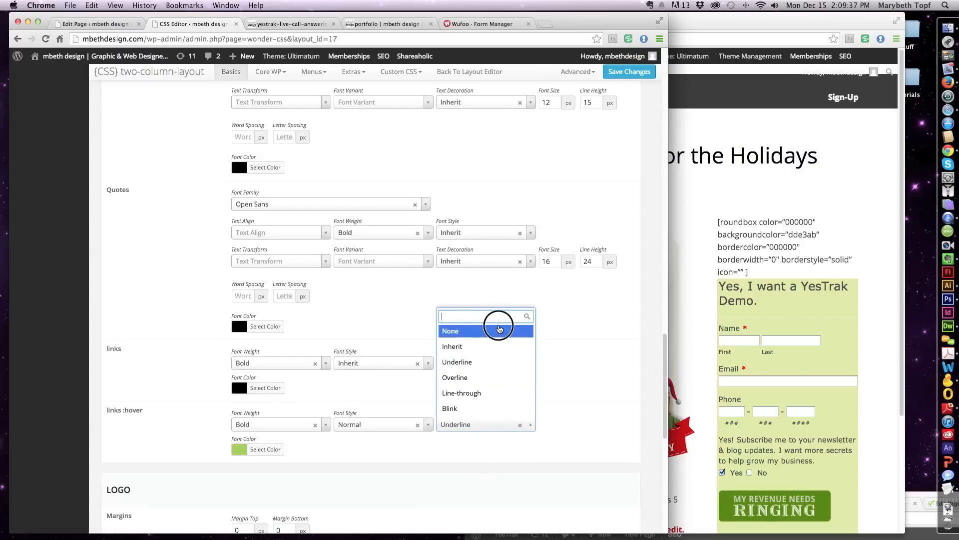
pyautogui.click(500, 330)
pyautogui.click(642, 75)
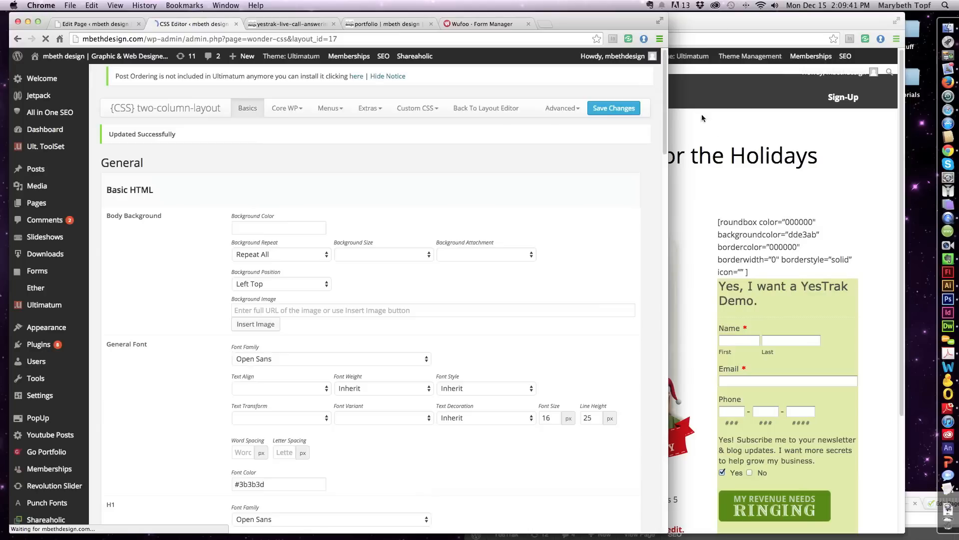
pyautogui.click(830, 144)
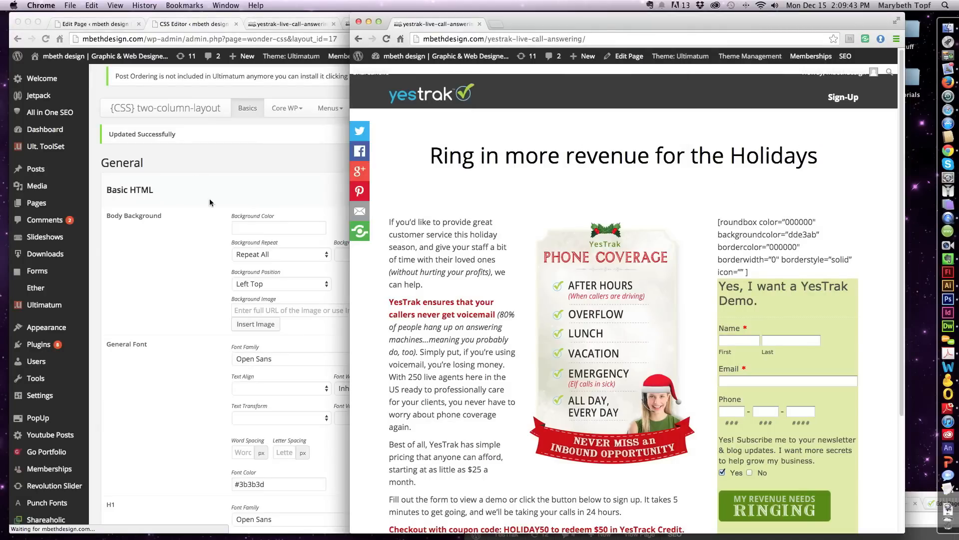
pyautogui.click(389, 35)
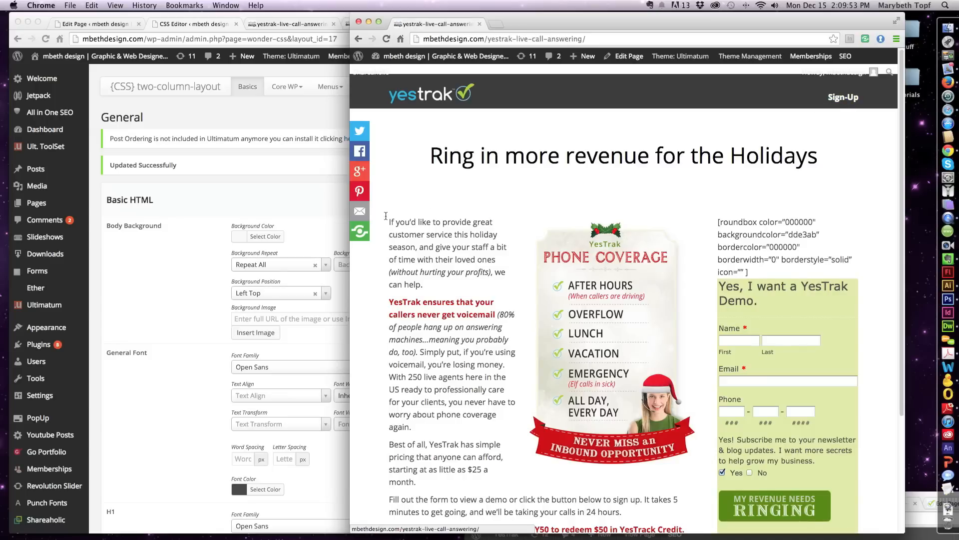
pyautogui.moveTo(906, 226); pyautogui.dragTo(872, 224)
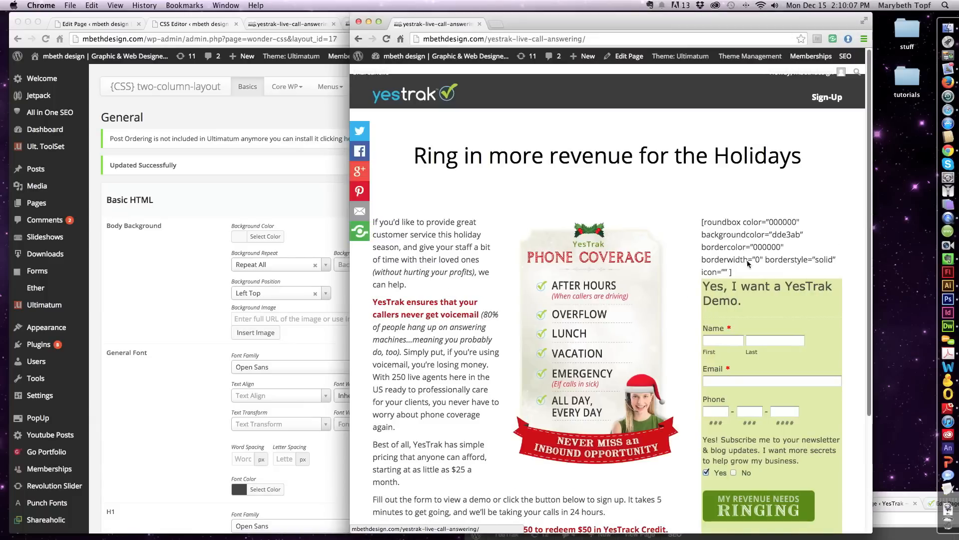
# Open the Ultimatum templates list and narrow the live page to phone width to examine its header
pyautogui.click(223, 110)
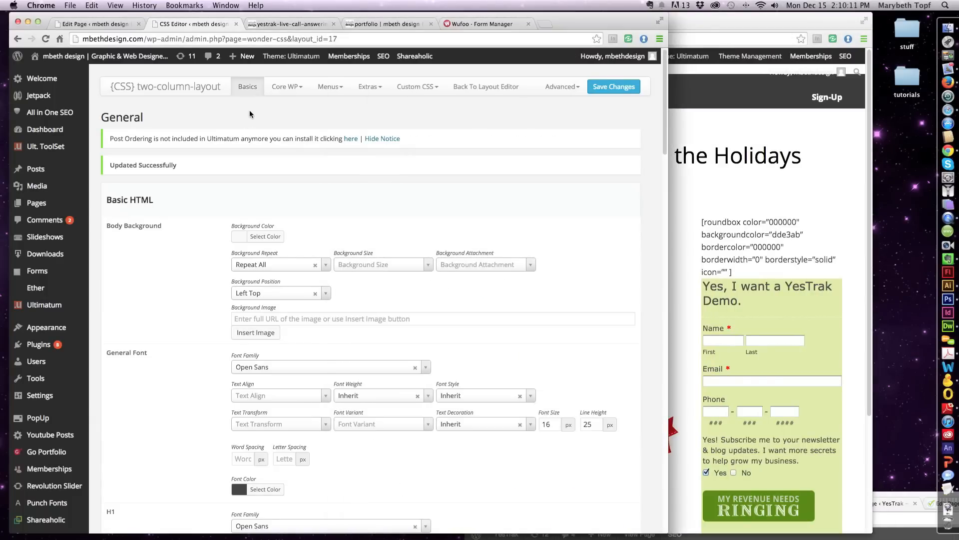
pyautogui.scroll(-4, 327, 127)
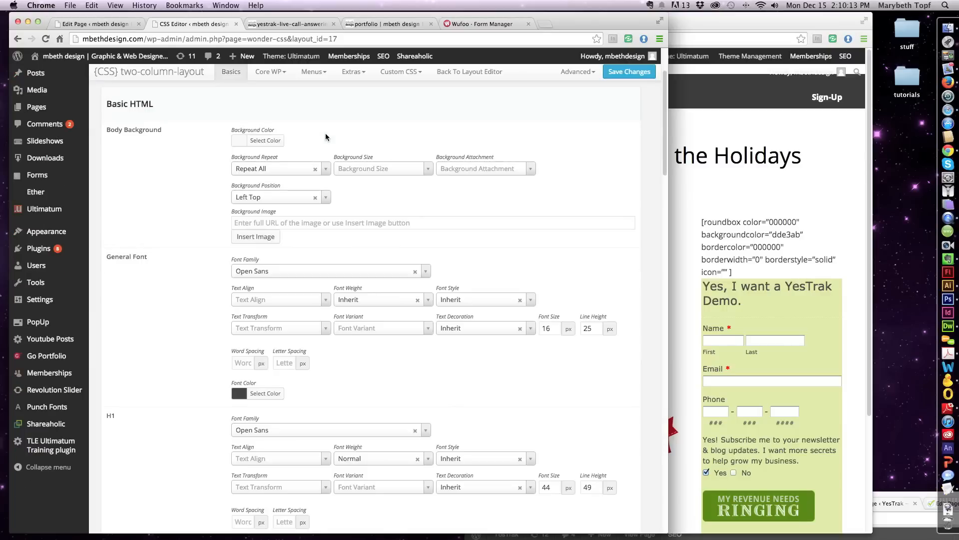
pyautogui.scroll(4, 326, 134)
pyautogui.moveTo(40, 306)
pyautogui.click(110, 320)
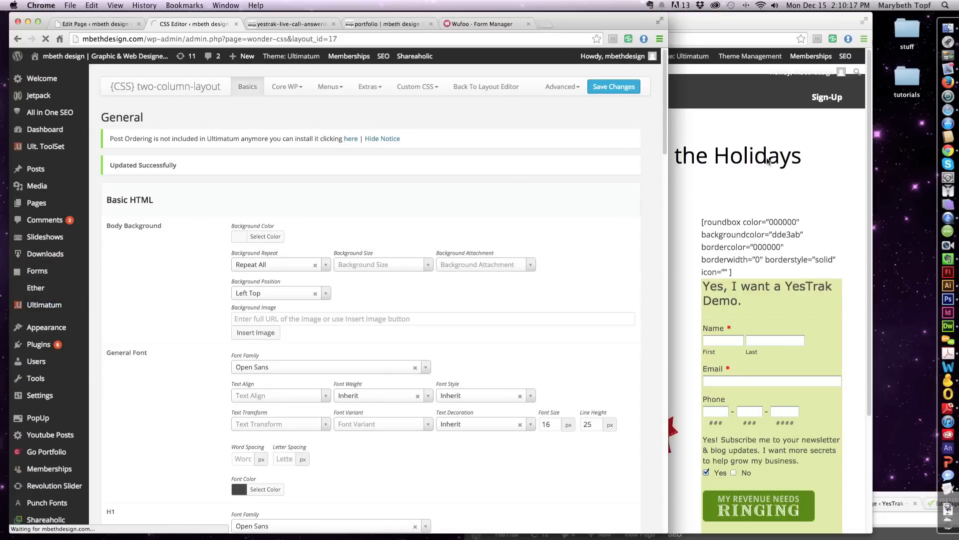
pyautogui.click(823, 161)
pyautogui.moveTo(874, 195); pyautogui.dragTo(647, 199)
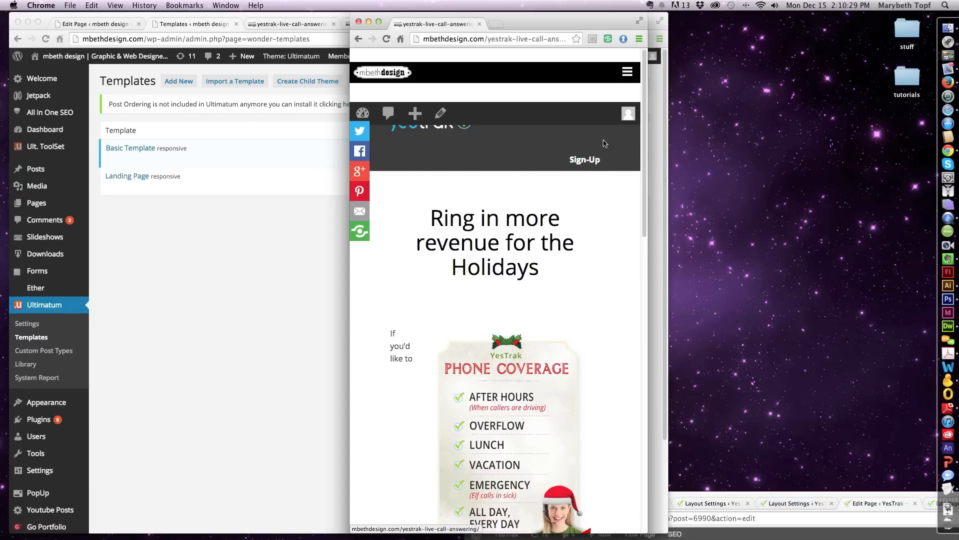
# Open the Landing Page template's yestrak-header partial layout for editing
pyautogui.click(216, 266)
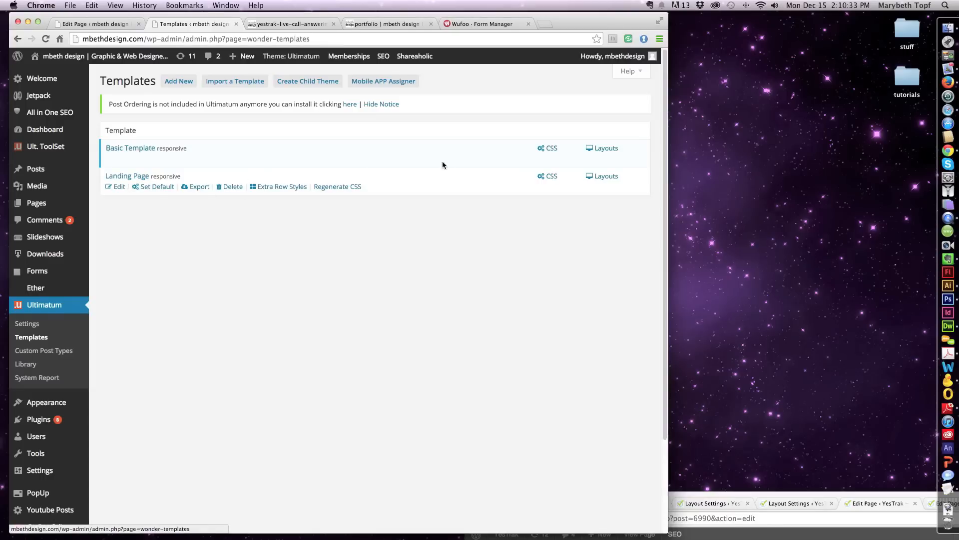
pyautogui.click(601, 177)
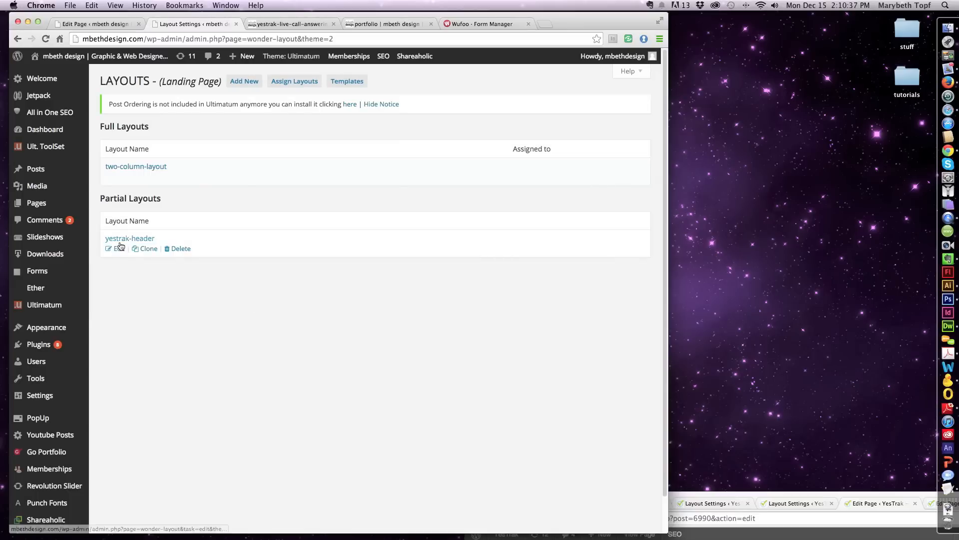
pyautogui.click(119, 240)
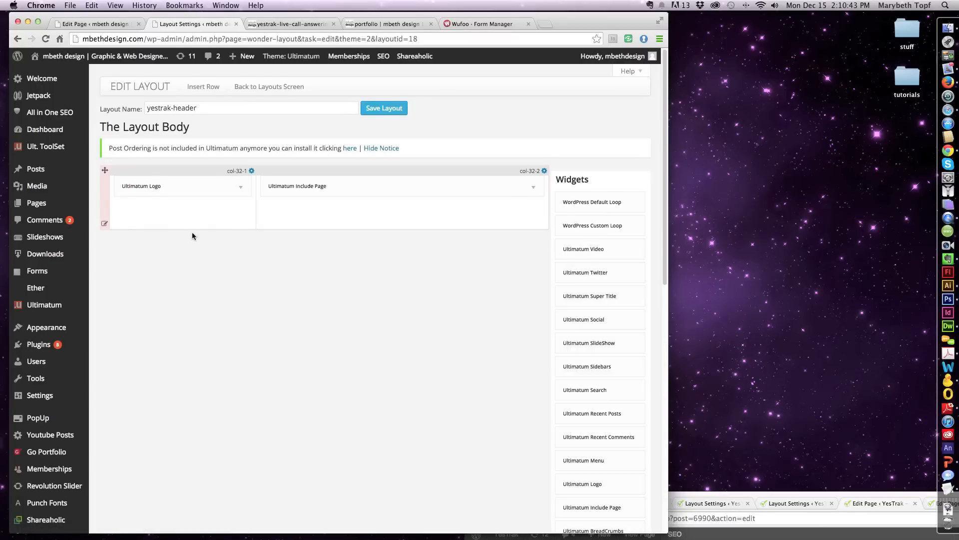
# Set the header row to be hidden from phones in its additional classes, save the row settings, and save the layout
pyautogui.click(104, 222)
pyautogui.click(126, 252)
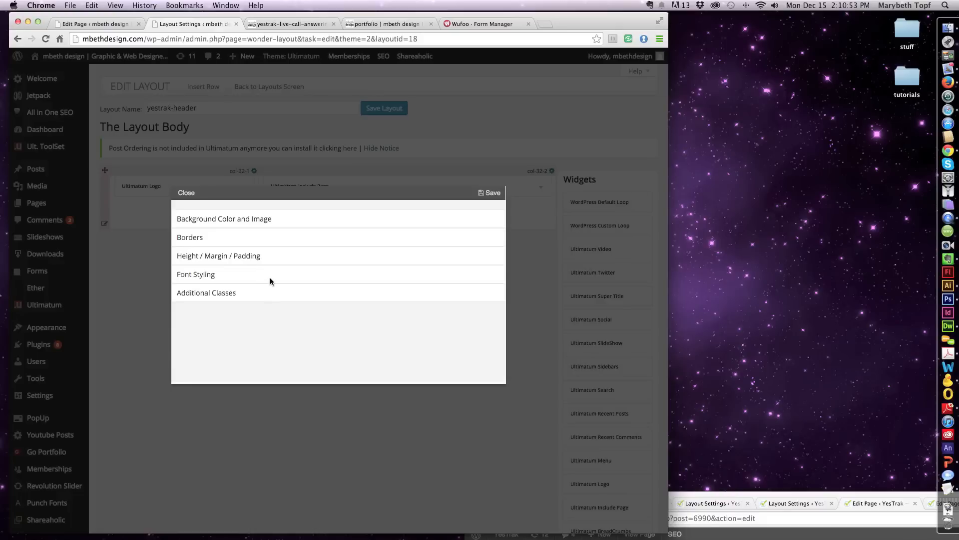
pyautogui.click(270, 291)
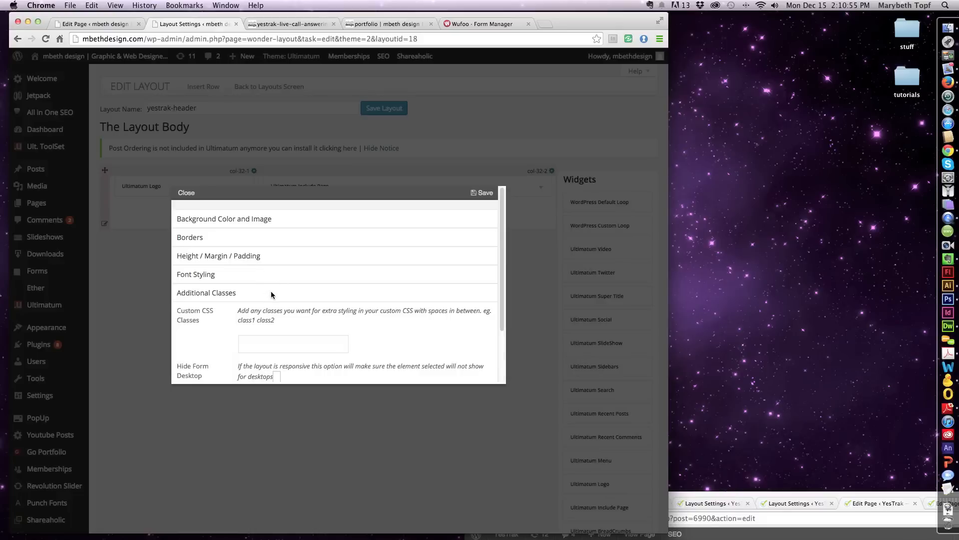
pyautogui.scroll(-2, 368, 311)
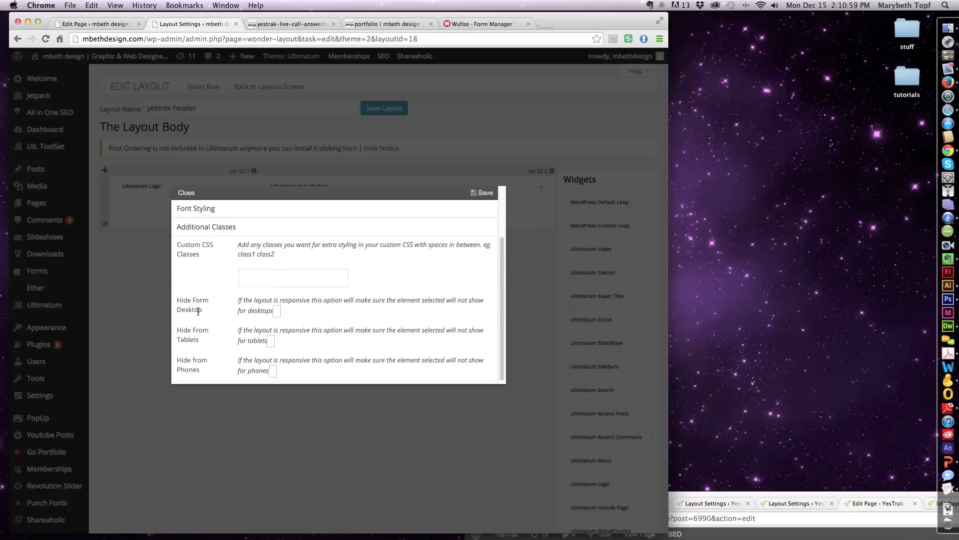
pyautogui.click(273, 372)
pyautogui.click(484, 193)
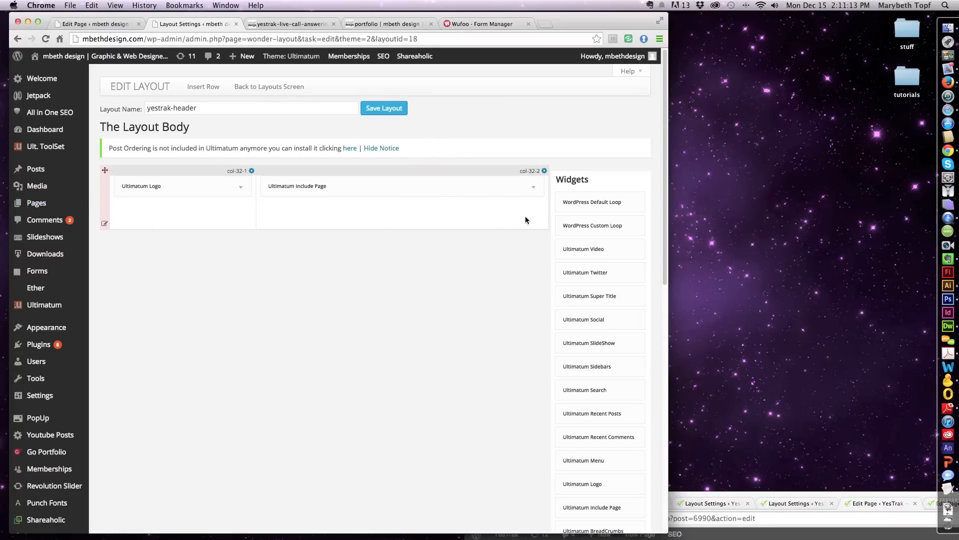
pyautogui.click(379, 113)
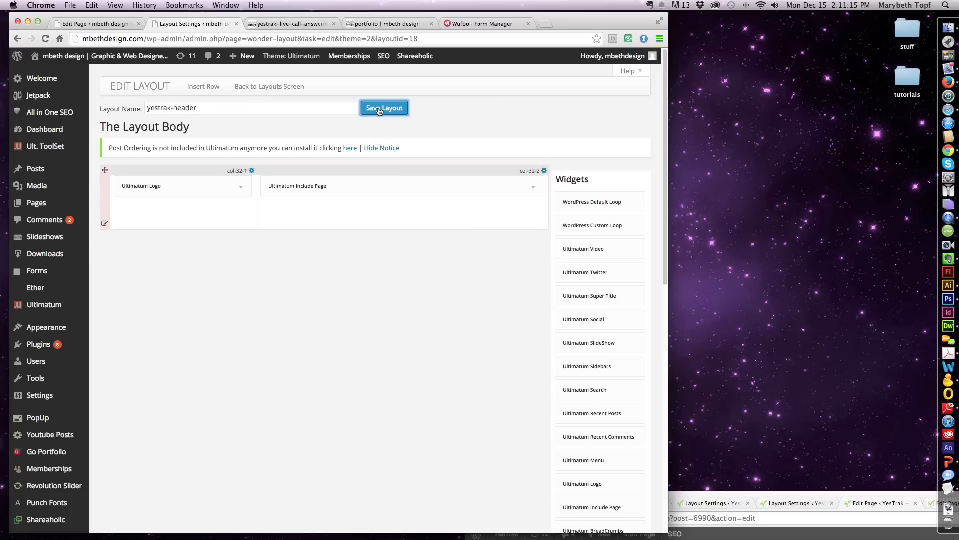
# Reload the live page at desktop width and narrow it to phone width to check the header row's visibility
pyautogui.moveTo(572, 20); pyautogui.dragTo(652, 22)
pyautogui.moveTo(736, 278); pyautogui.dragTo(881, 254)
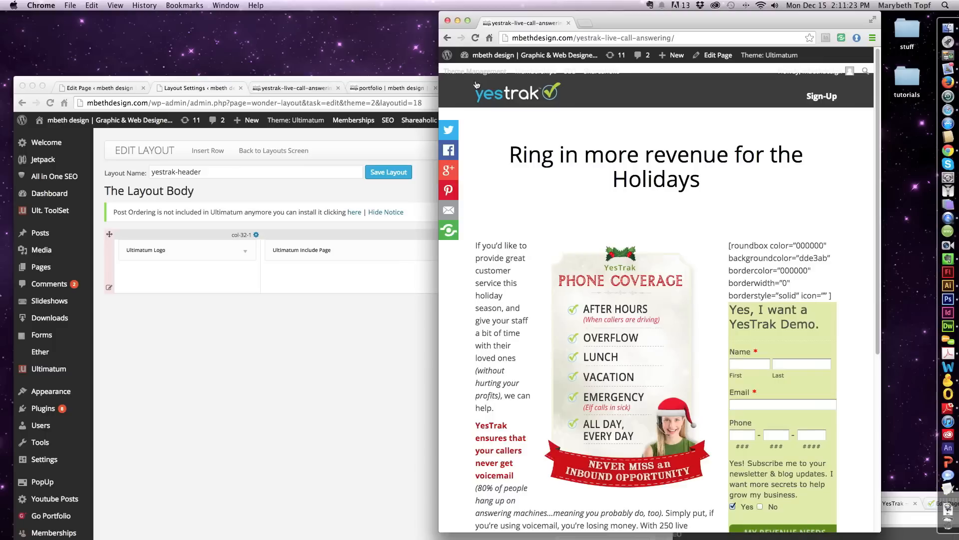
pyautogui.click(476, 37)
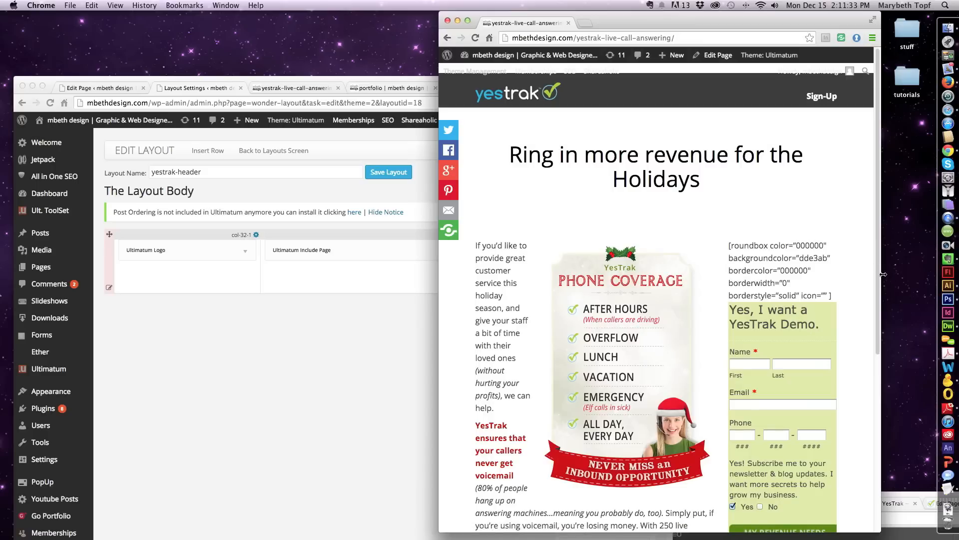
pyautogui.moveTo(882, 274); pyautogui.dragTo(645, 266)
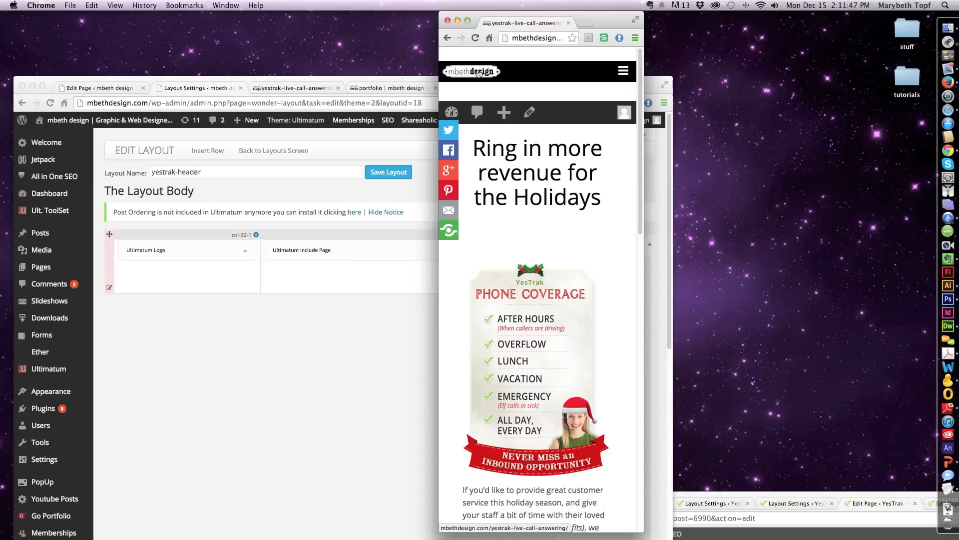
# Widen the live page window back to desktop width and reposition it to review the full three-column page
pyautogui.click(654, 280)
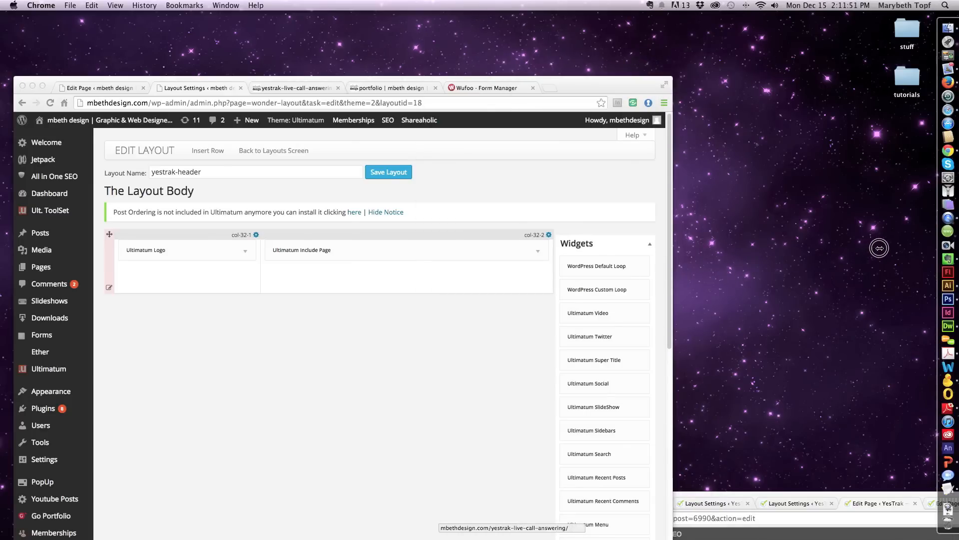
pyautogui.click(895, 243)
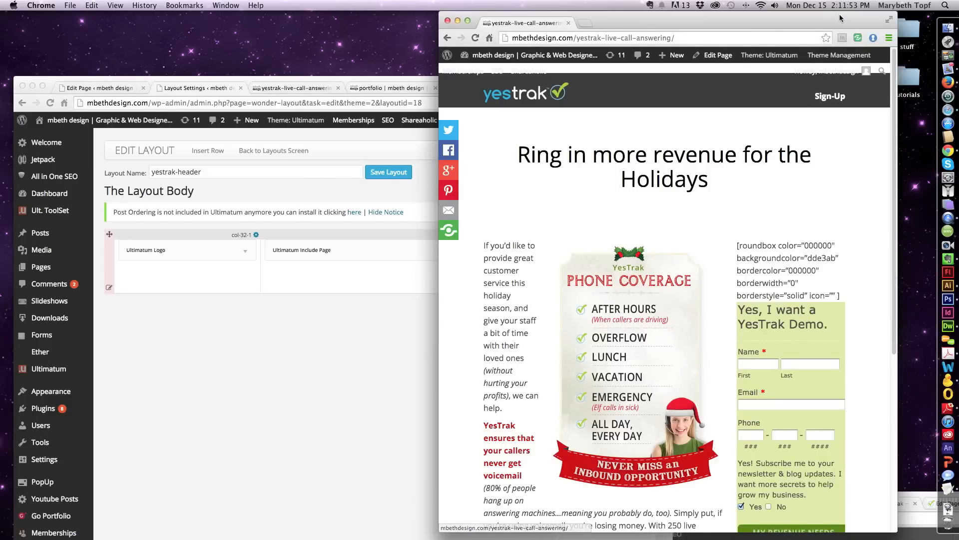
pyautogui.moveTo(839, 19); pyautogui.dragTo(797, 22)
pyautogui.press('super+w')
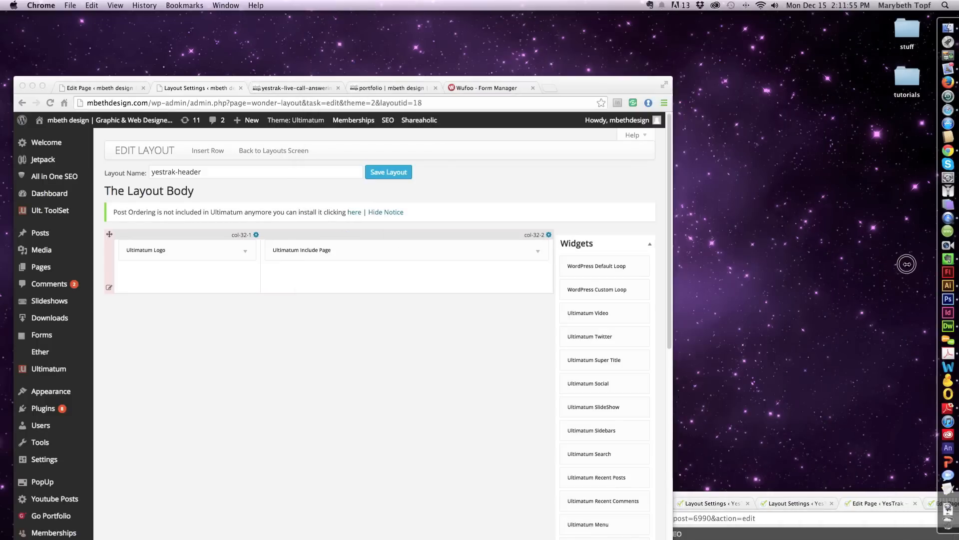
pyautogui.click(907, 264)
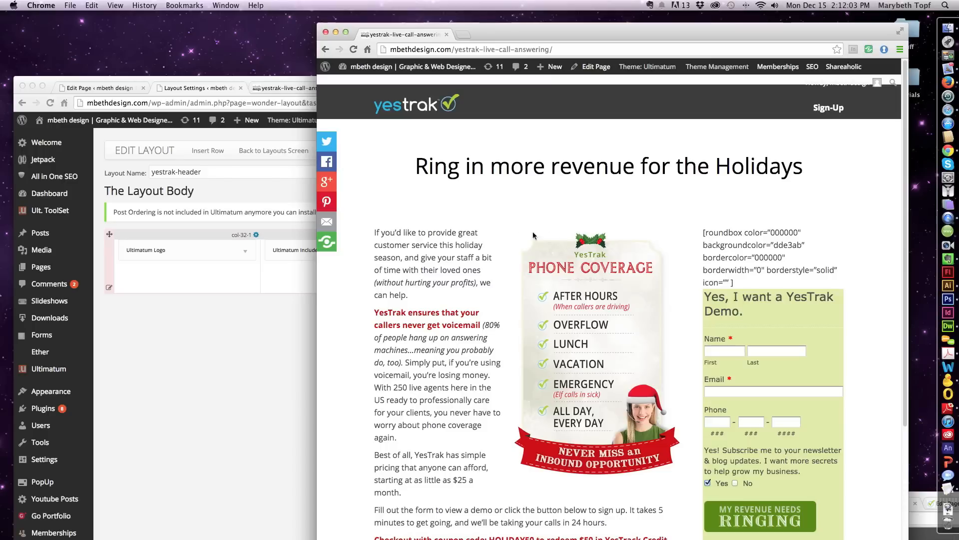
# Open the two-column-layout for editing and expand its body's Ultimatum Include Page widget to check the selected page
pyautogui.click(254, 368)
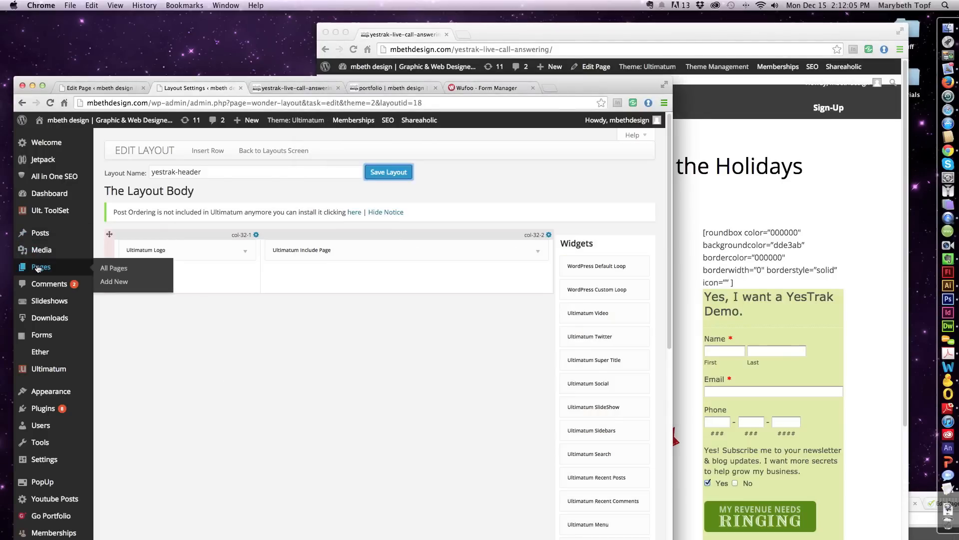
pyautogui.moveTo(38, 269)
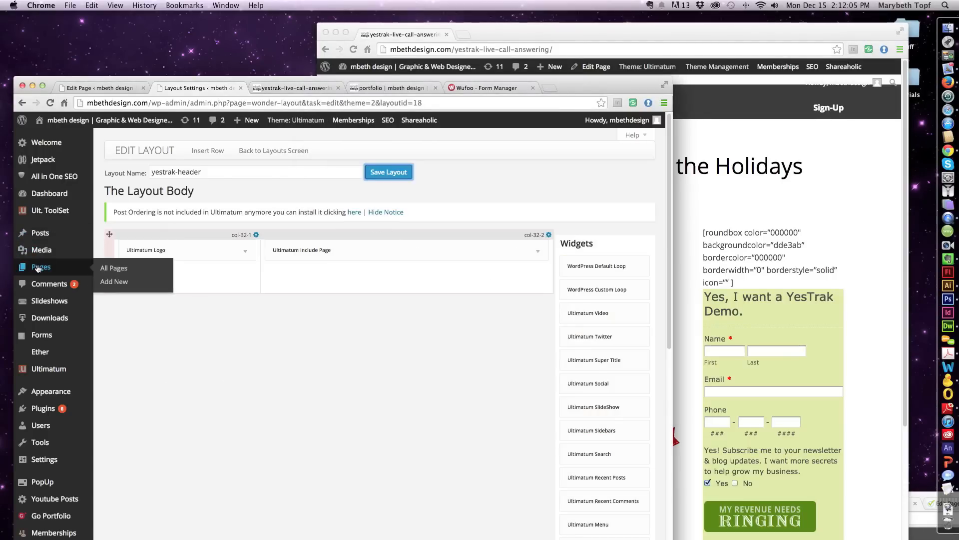
pyautogui.click(257, 152)
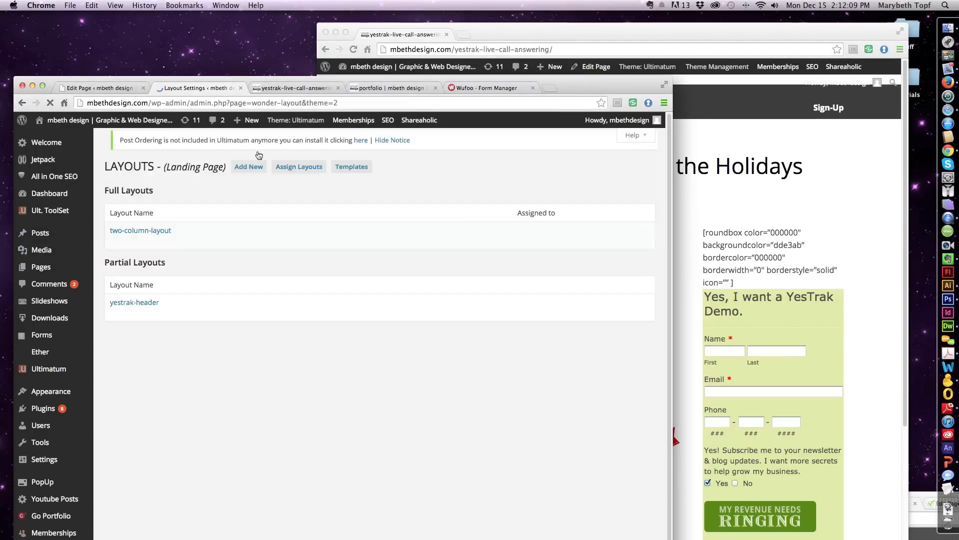
pyautogui.click(152, 230)
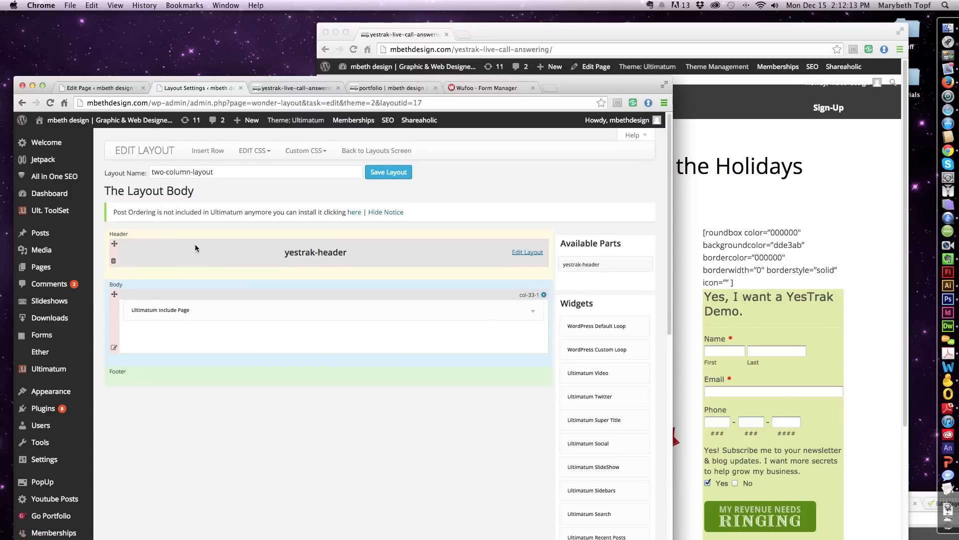
pyautogui.click(532, 311)
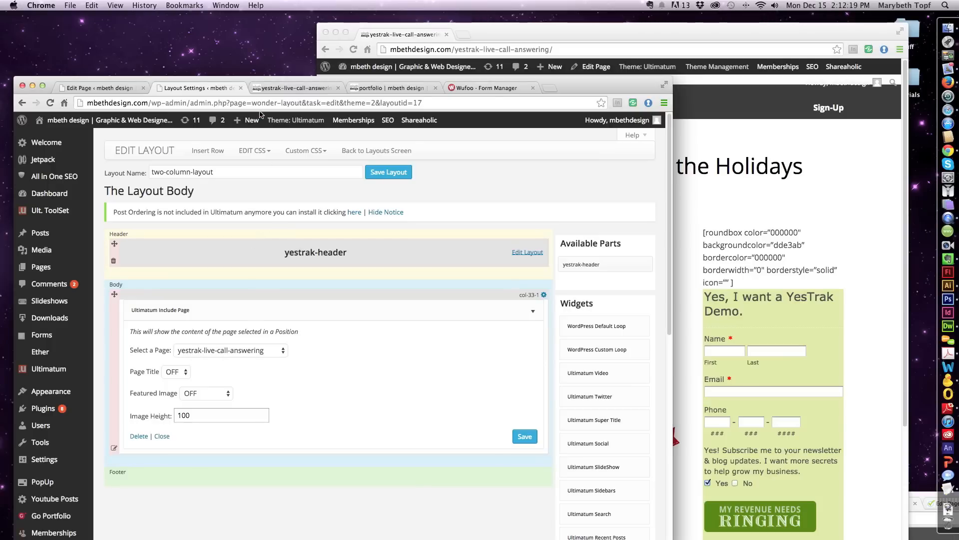
# Return to the yestrak-live-call-answering page editor, move its window up, and compare its shortcodes with the live page's roundbox code
pyautogui.click(118, 88)
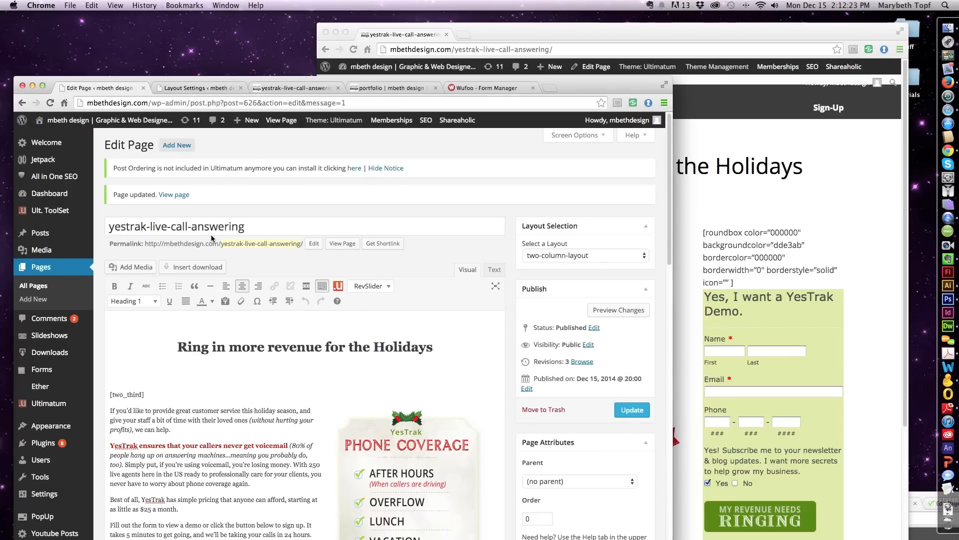
pyautogui.moveTo(587, 85); pyautogui.dragTo(590, 21)
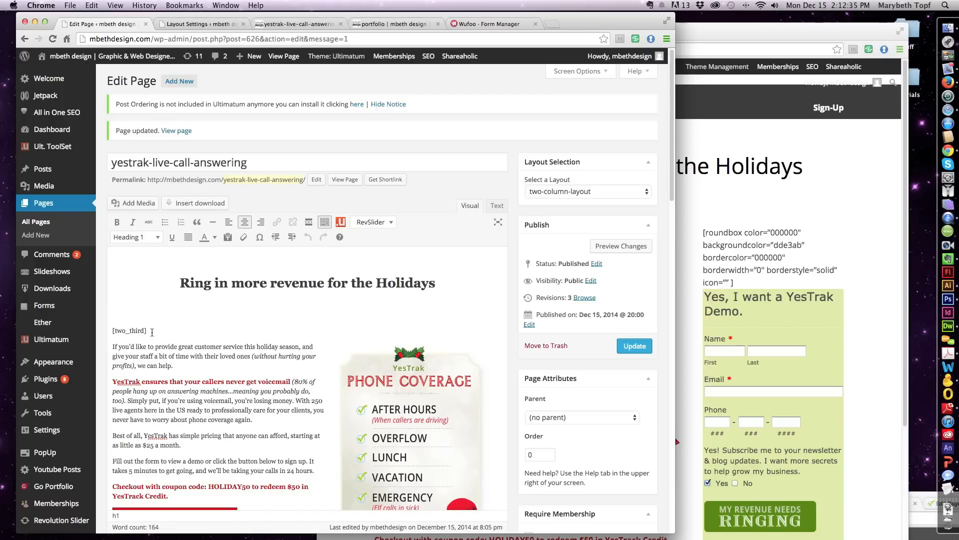
pyautogui.click(223, 327)
pyautogui.scroll(-5, 783, 274)
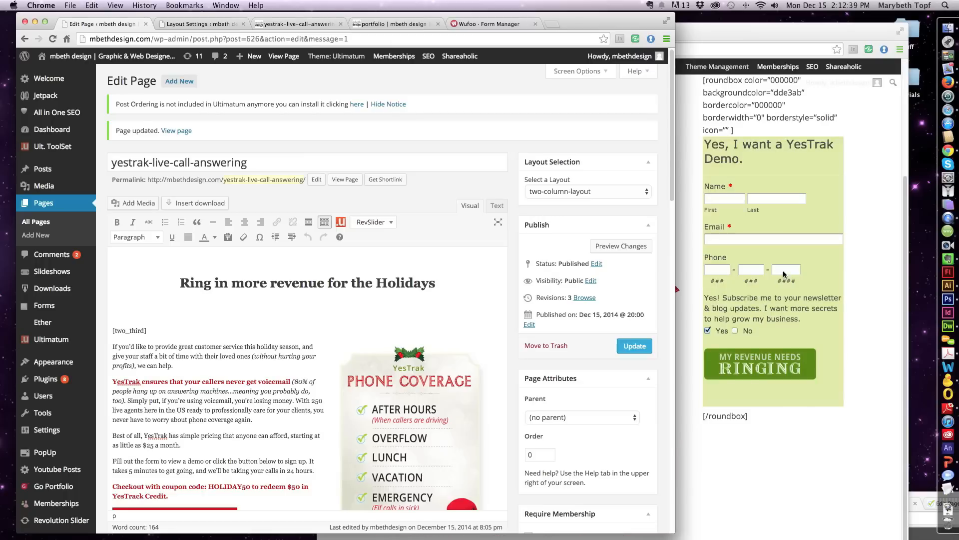
pyautogui.scroll(5, 784, 275)
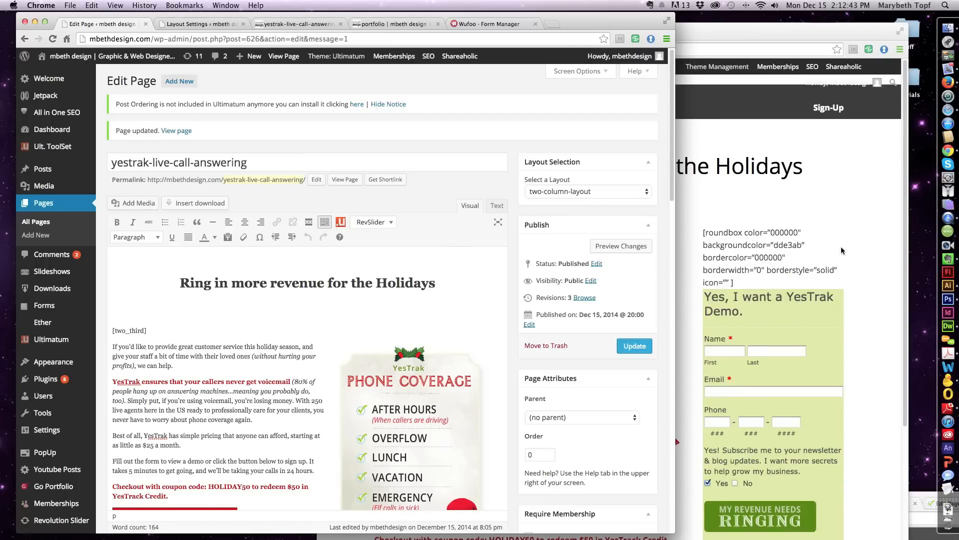
pyautogui.click(859, 255)
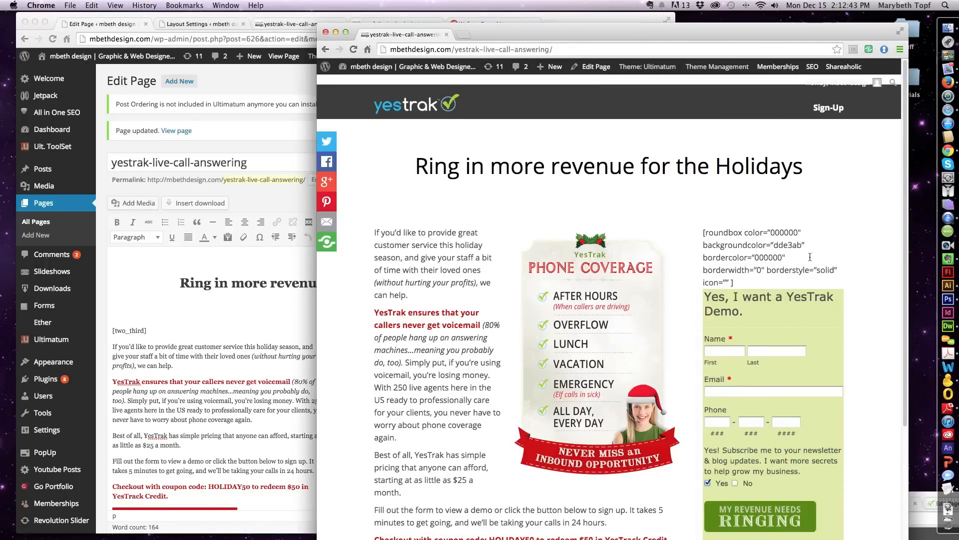
pyautogui.click(174, 344)
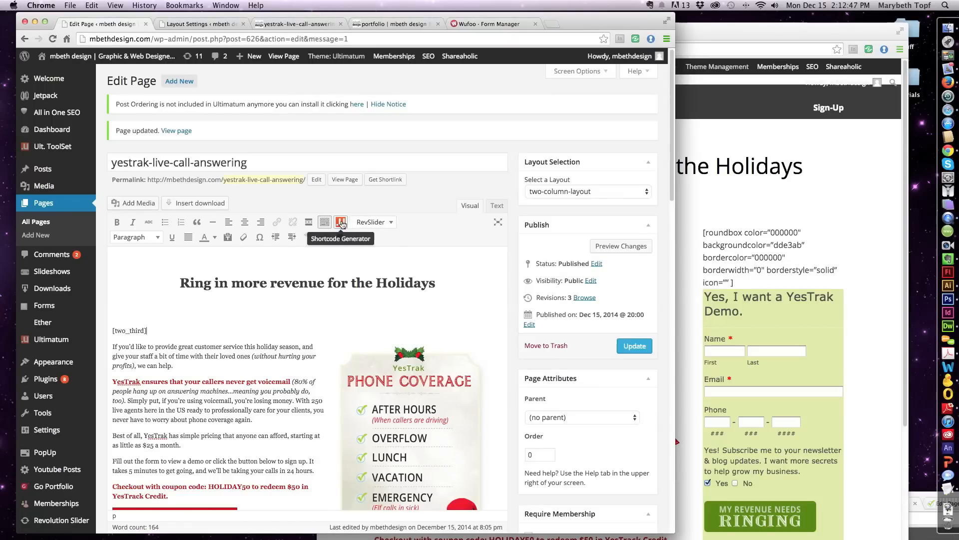
# Look through the installed plugins, then open the Ultimatum ToolSet's own plugin list
pyautogui.click(38, 380)
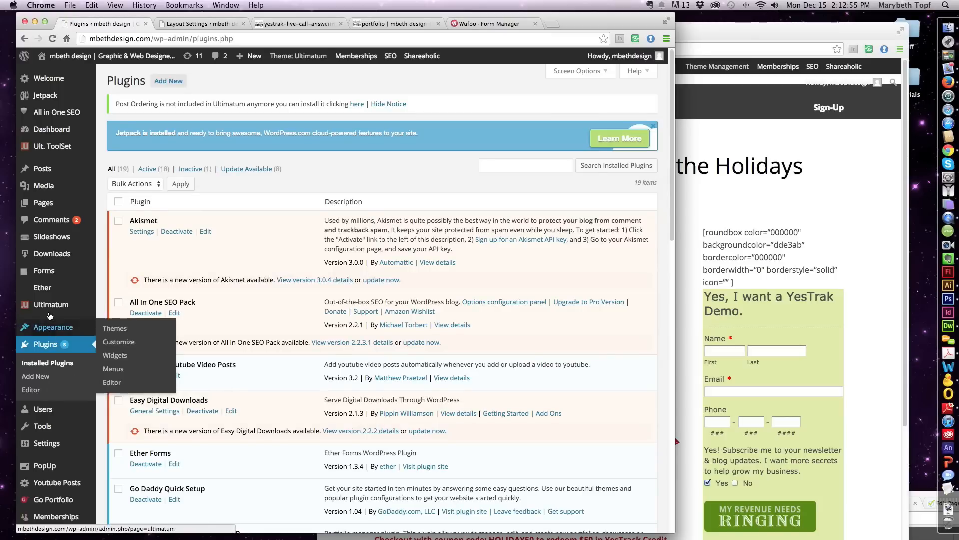
pyautogui.moveTo(50, 311)
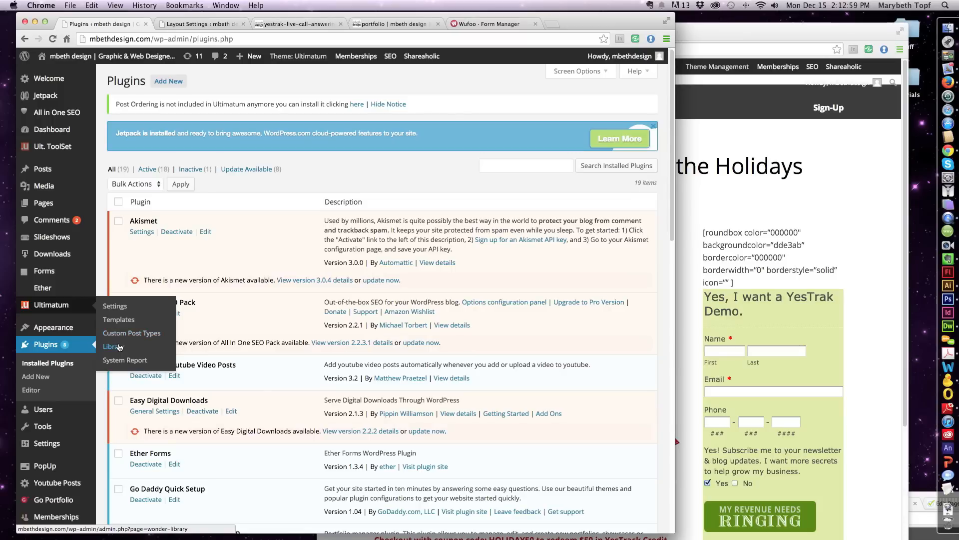
pyautogui.click(55, 149)
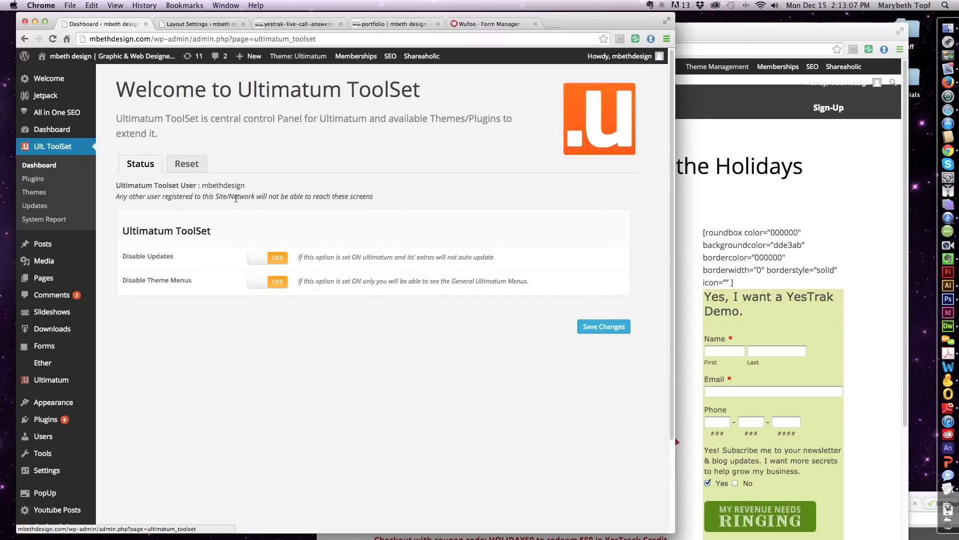
pyautogui.click(31, 179)
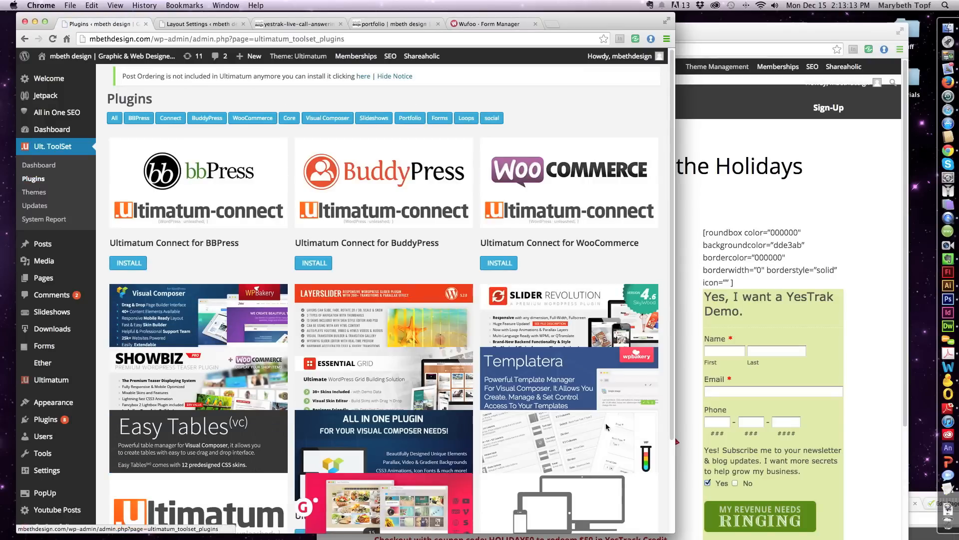
# Widen the browser window and review the full range of plugins offered by the Ultimatum ToolSet, including their install status
pyautogui.moveTo(676, 453); pyautogui.dragTo(747, 444)
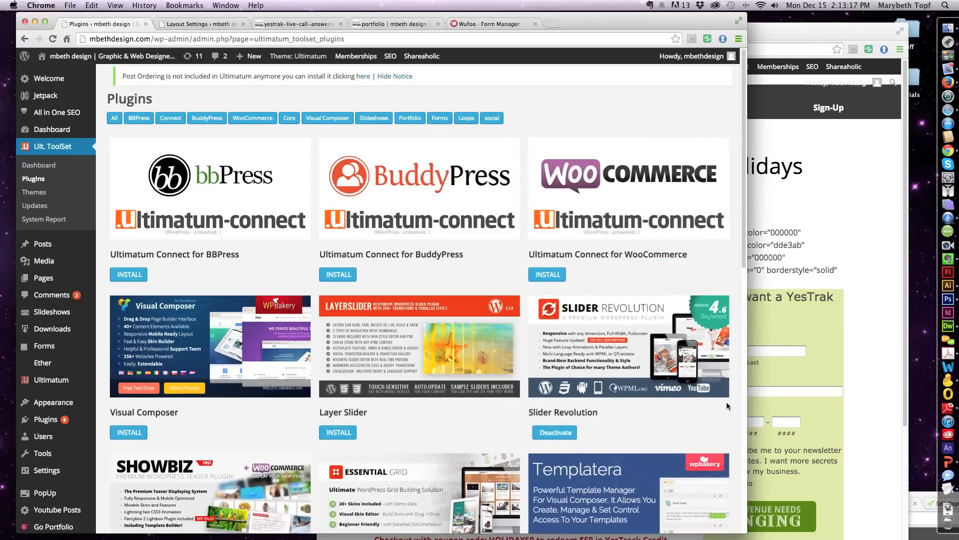
pyautogui.scroll(-5, 727, 402)
pyautogui.scroll(-5, 727, 402)
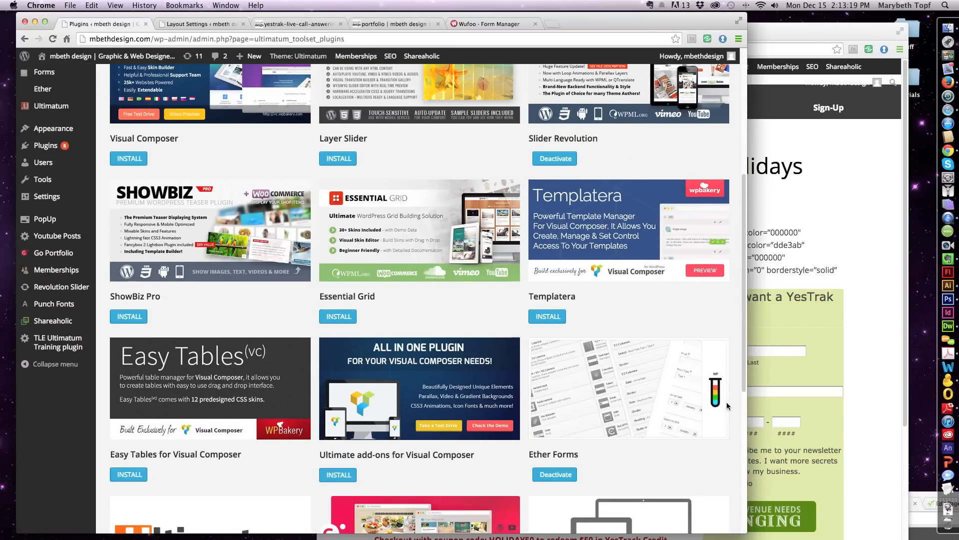
pyautogui.scroll(-12, 726, 401)
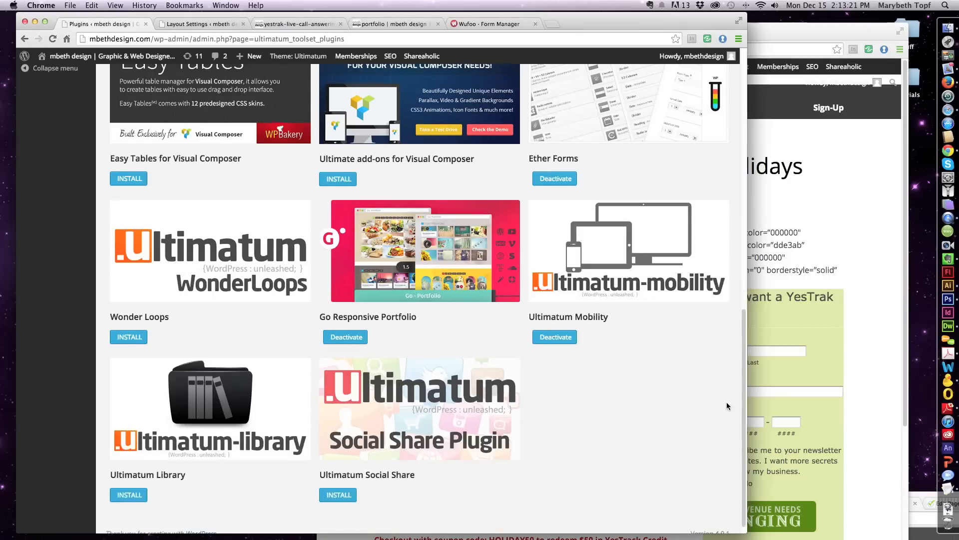
pyautogui.scroll(3, 726, 402)
pyautogui.scroll(3, 727, 405)
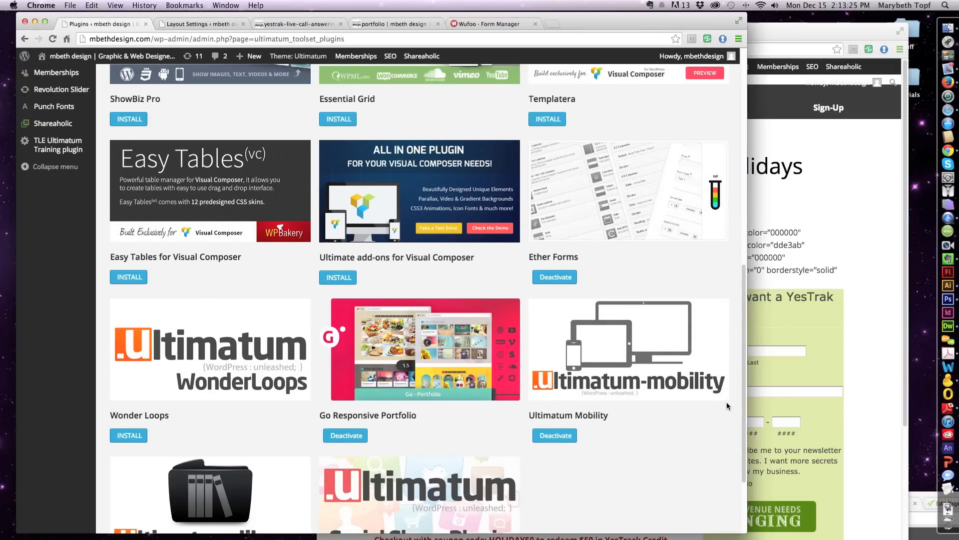
pyautogui.scroll(8, 727, 403)
pyautogui.scroll(10, 727, 402)
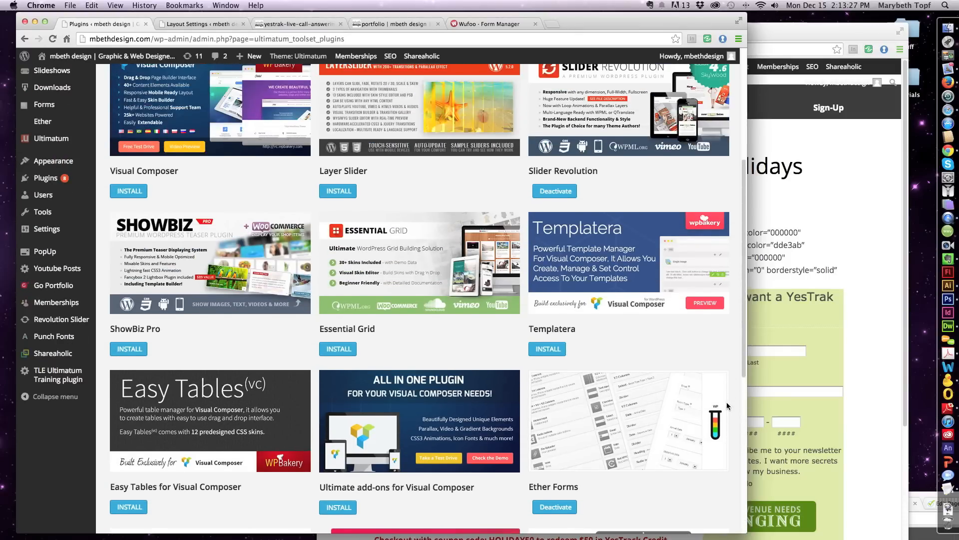
pyautogui.scroll(5, 726, 405)
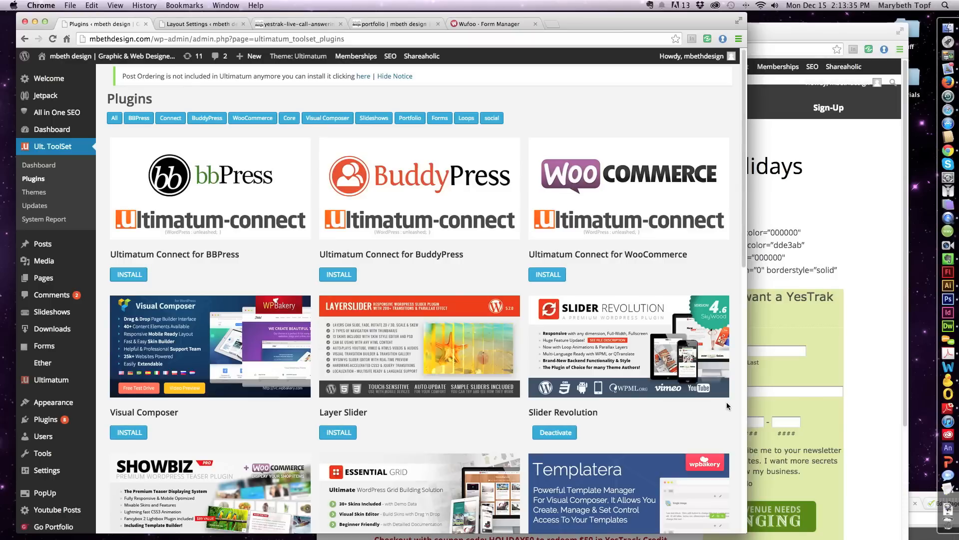
pyautogui.scroll(-1, 724, 405)
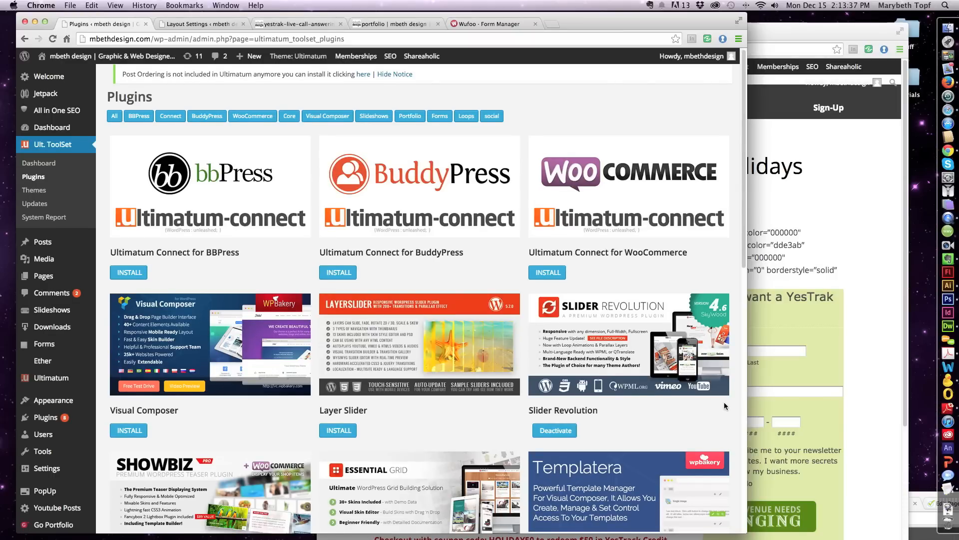
pyautogui.scroll(-5, 724, 404)
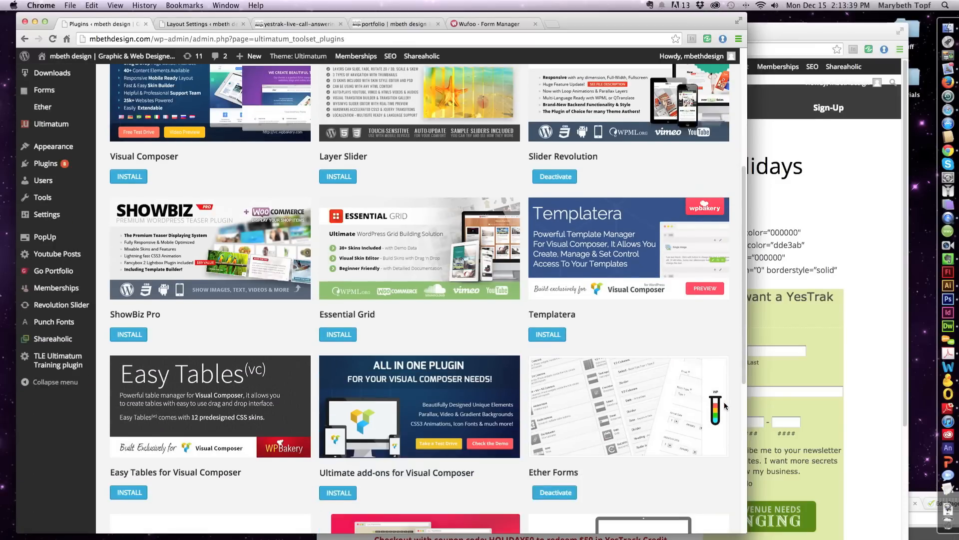
pyautogui.scroll(-4, 724, 402)
pyautogui.scroll(-1, 724, 401)
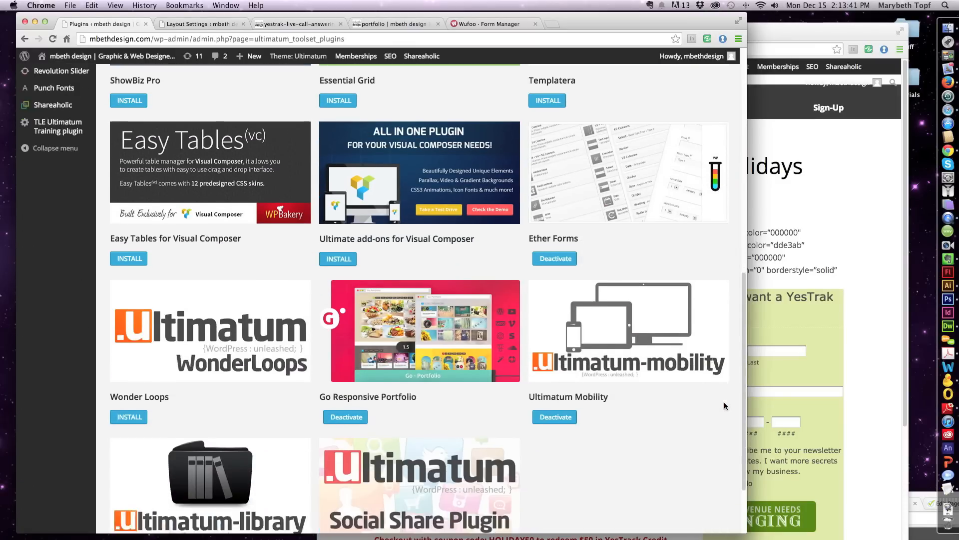
pyautogui.scroll(-2, 724, 406)
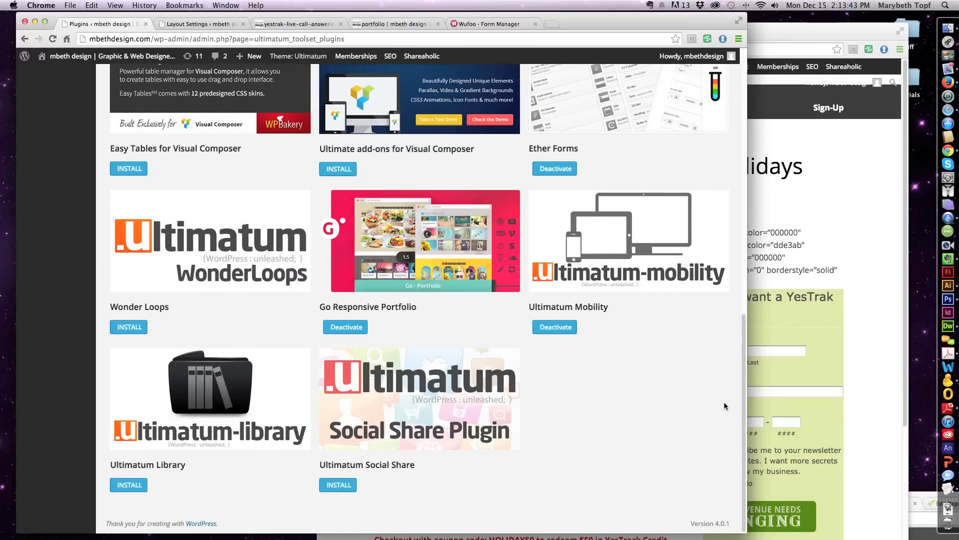
pyautogui.scroll(4, 724, 405)
pyautogui.scroll(5, 724, 402)
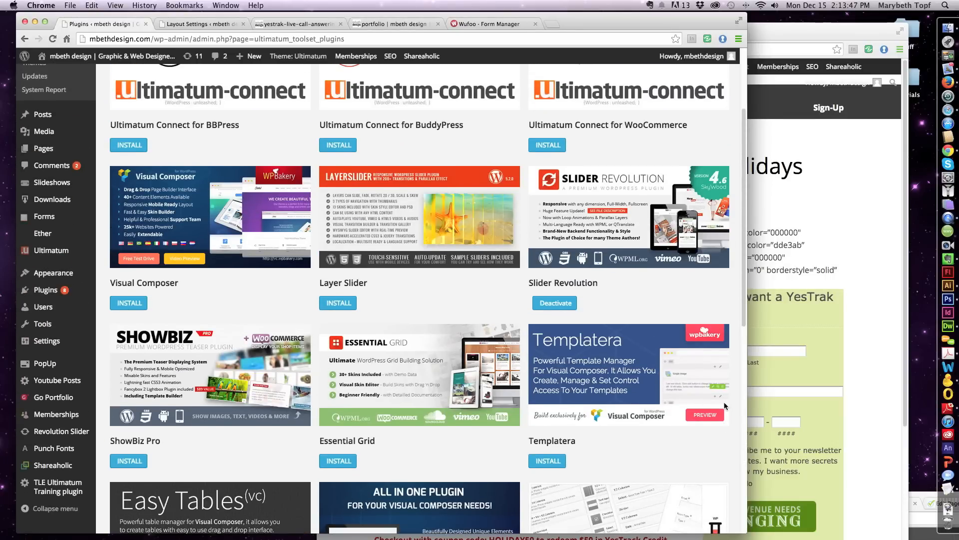
# Highlight the roundbox shortcode text above the demo form on the live page, and return to the WordPress admin window
pyautogui.click(857, 260)
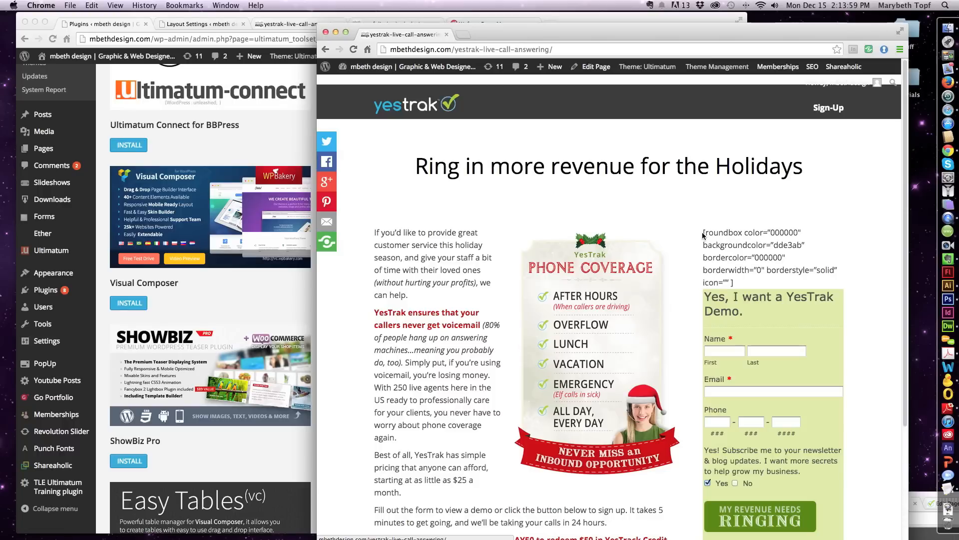
pyautogui.moveTo(703, 233); pyautogui.dragTo(738, 282)
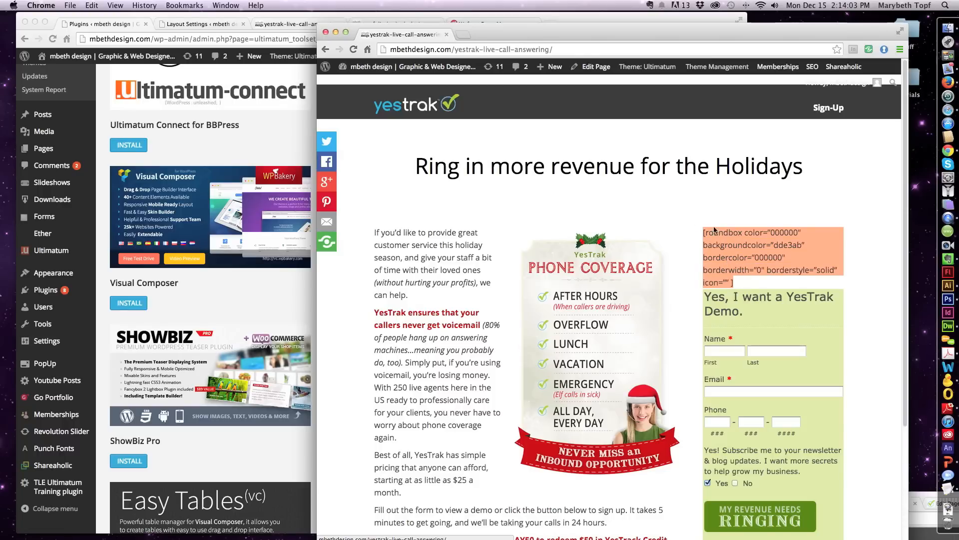
pyautogui.click(162, 318)
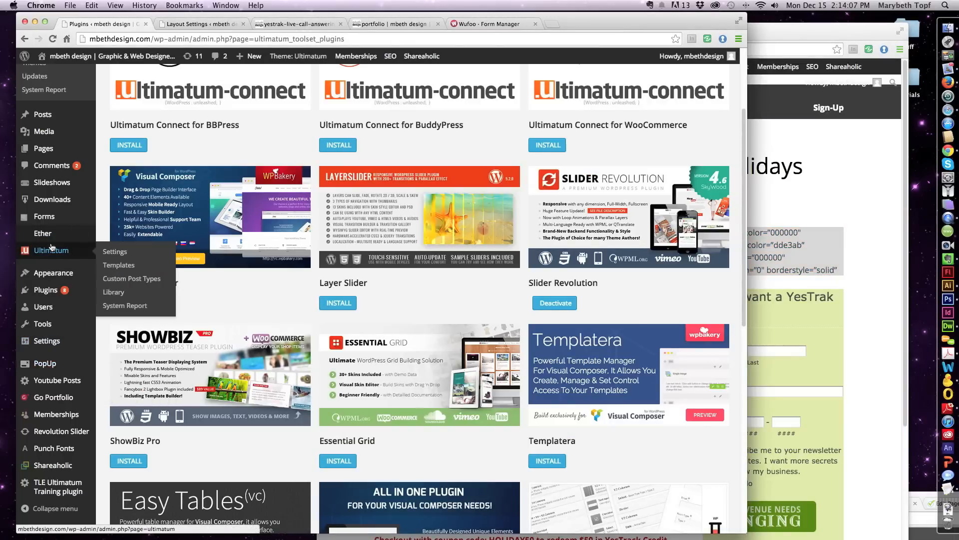
# Find yestrak-live-call-answering on the second page of the site's page list and open it for editing
pyautogui.click(185, 24)
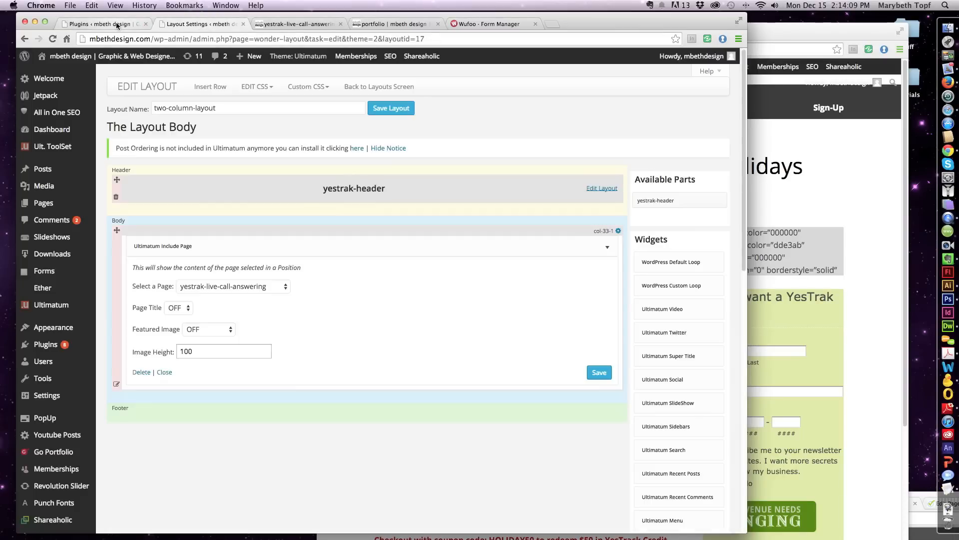
pyautogui.click(116, 22)
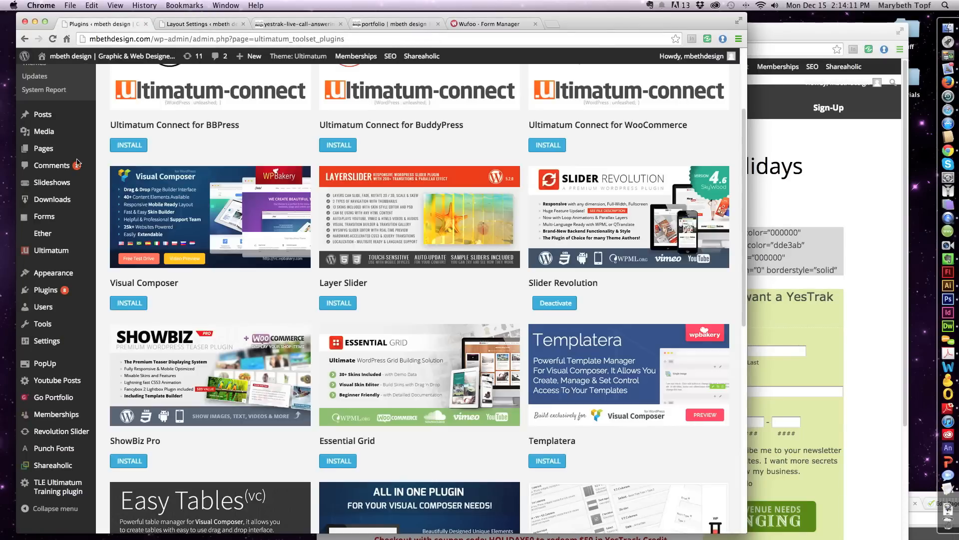
pyautogui.click(38, 150)
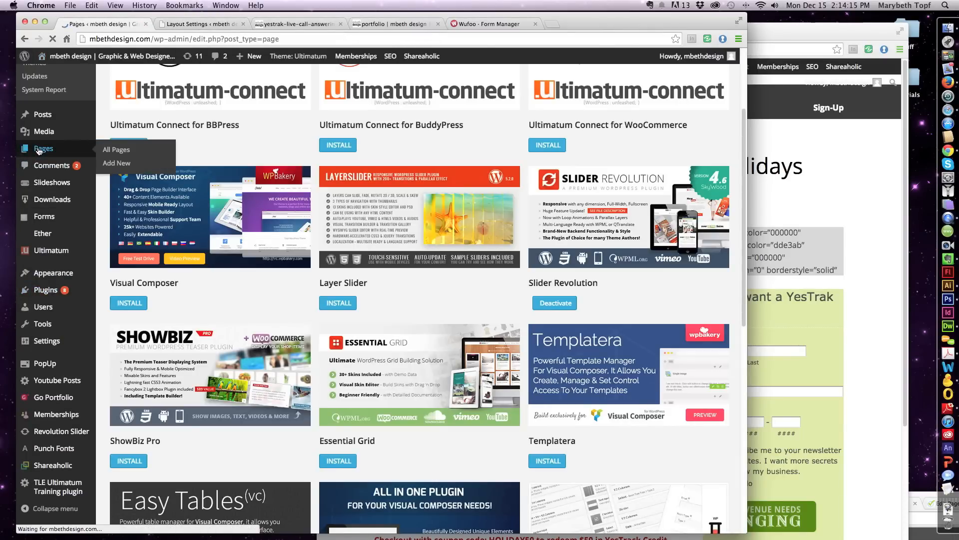
pyautogui.scroll(-2, 245, 410)
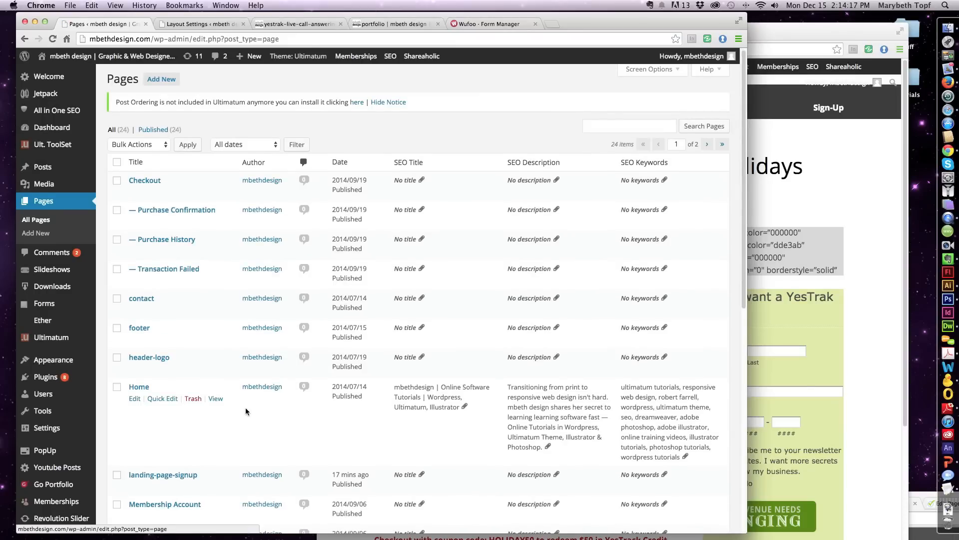
pyautogui.scroll(-15, 241, 413)
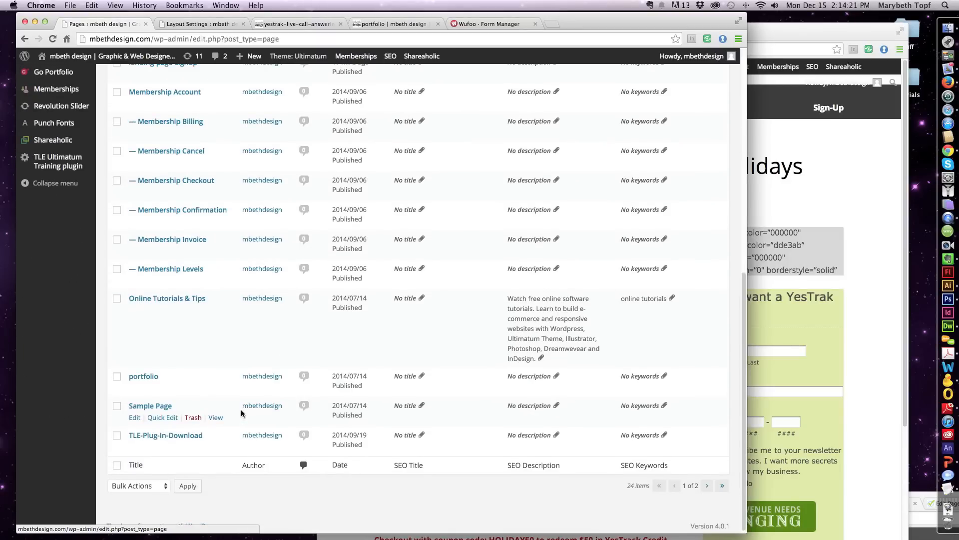
pyautogui.click(708, 486)
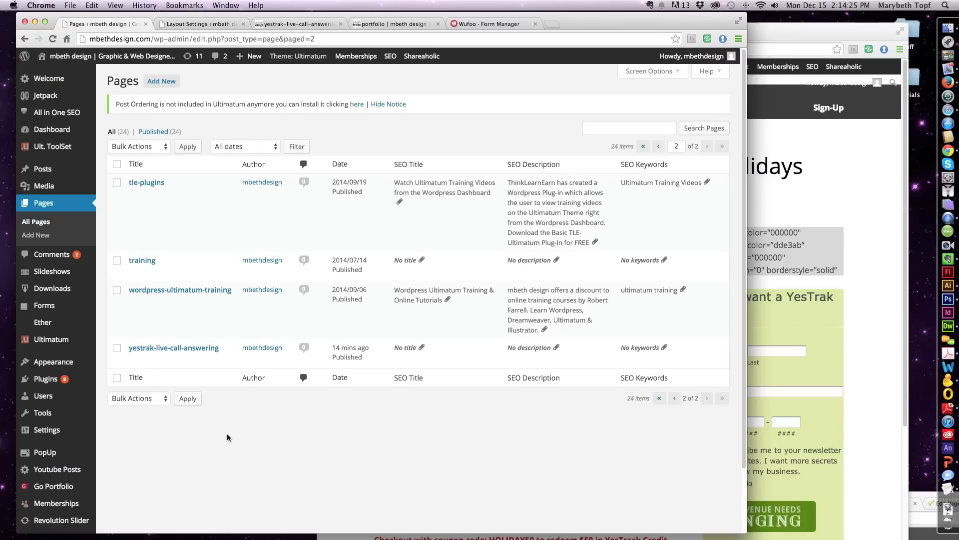
pyautogui.click(139, 349)
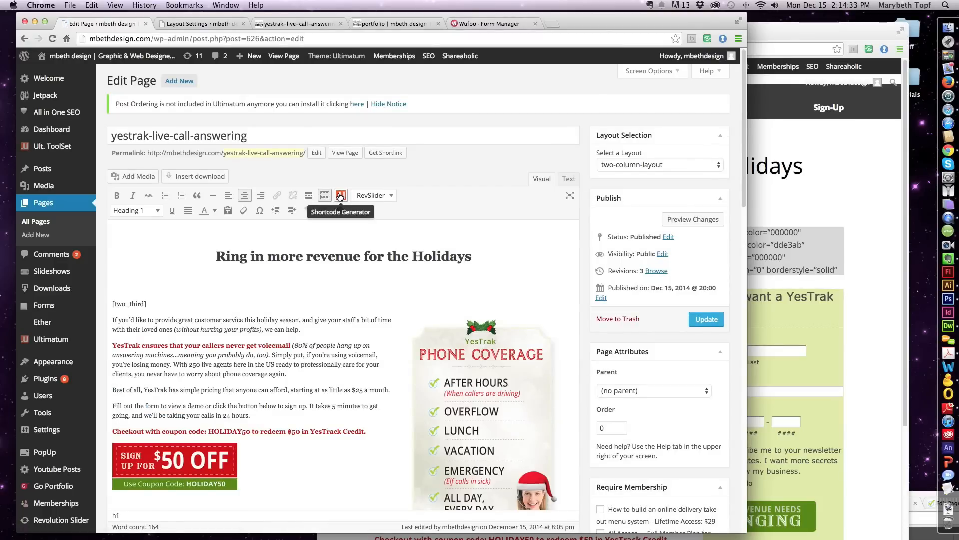
# Add an empty line above the opening [two_third] shortcode, open the shortcode generator there, and check the live page's column arrangement
pyautogui.click(115, 295)
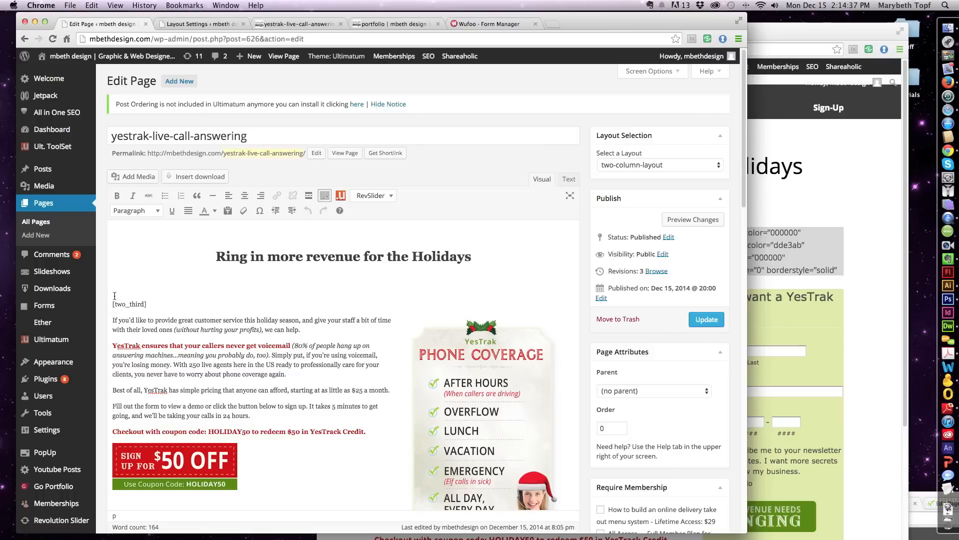
pyautogui.press('Return')
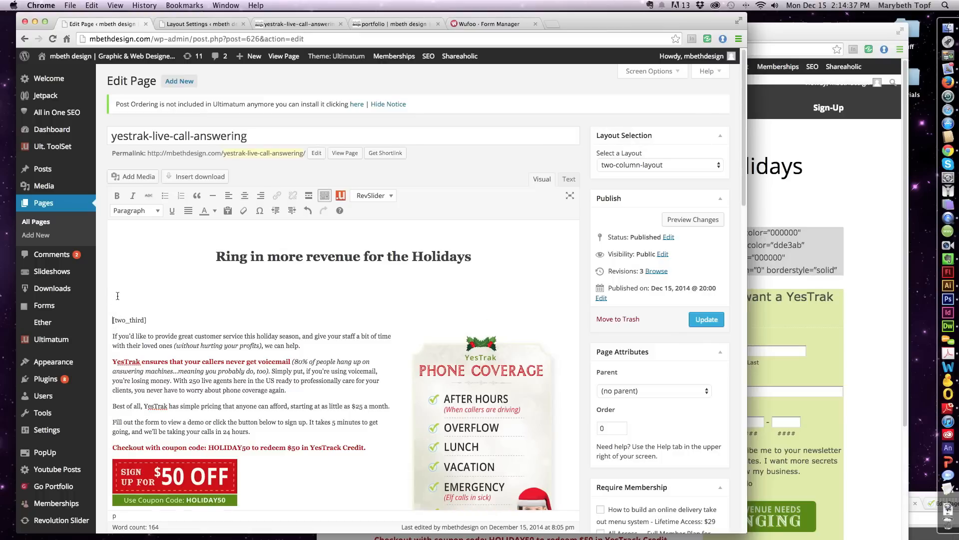
pyautogui.click(342, 195)
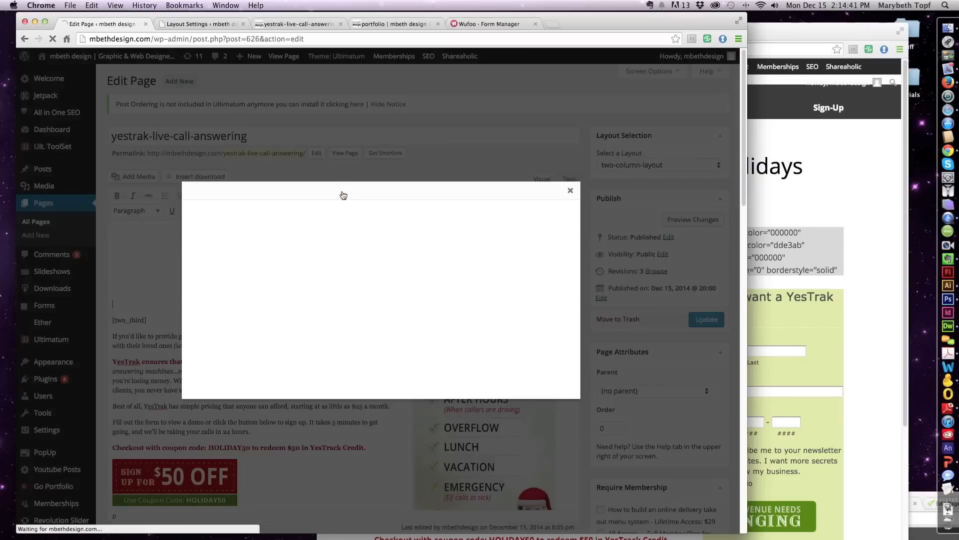
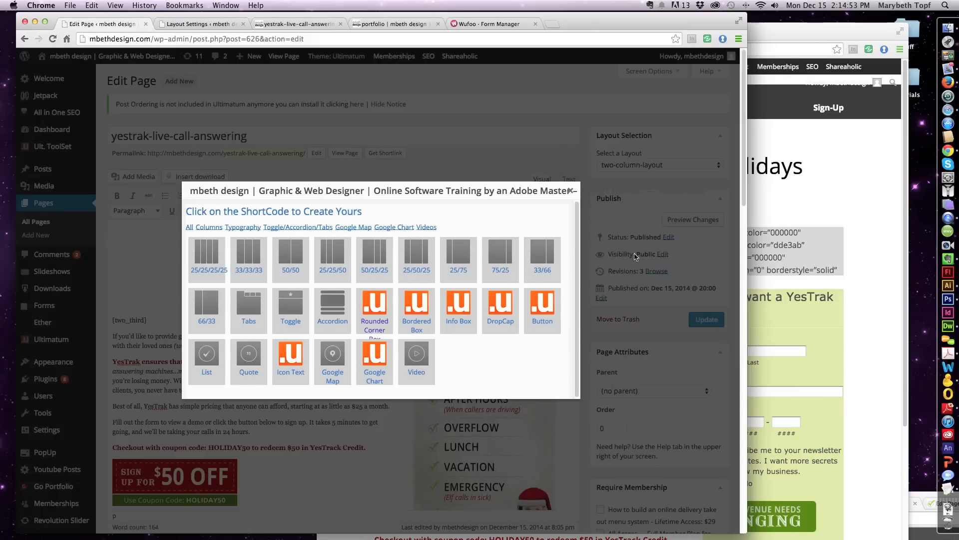
pyautogui.click(803, 270)
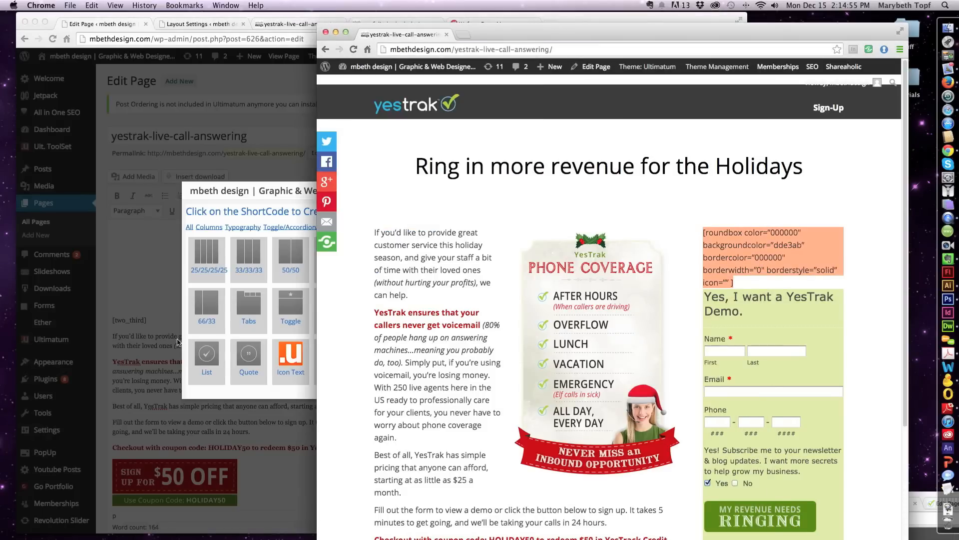
pyautogui.click(183, 301)
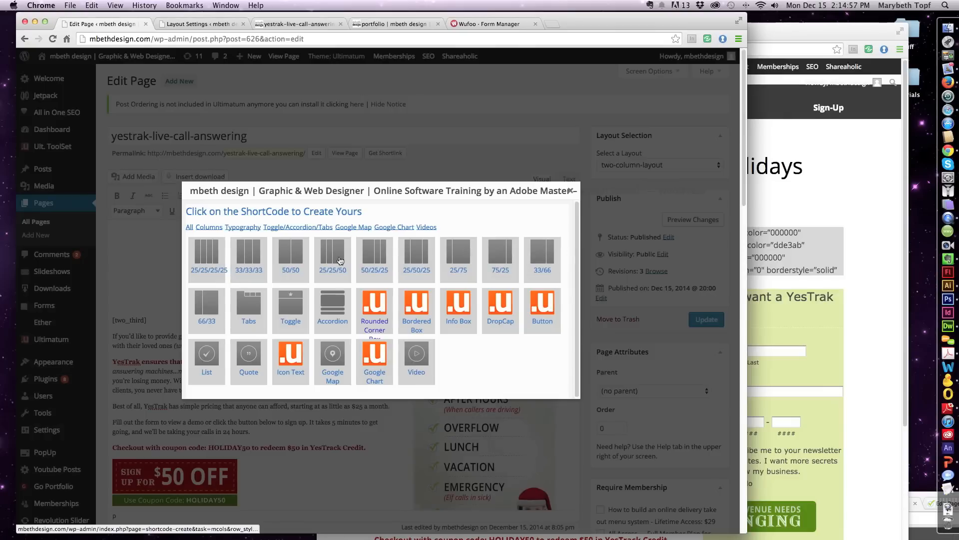
# Insert a 33/66 column shortcode above the opening [two_third], keeping the placeholder text "Your Content Here" in both columns
pyautogui.click(557, 272)
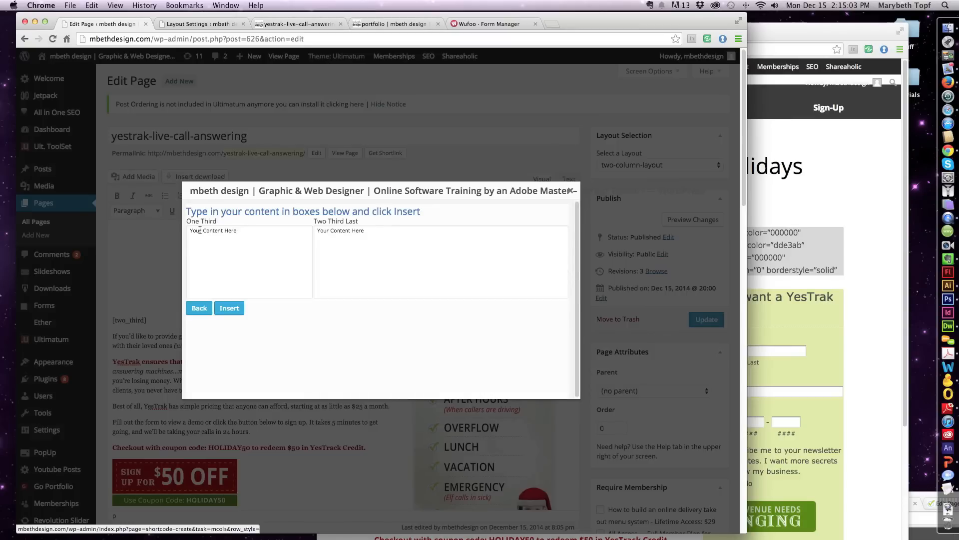
pyautogui.moveTo(190, 231); pyautogui.dragTo(238, 232)
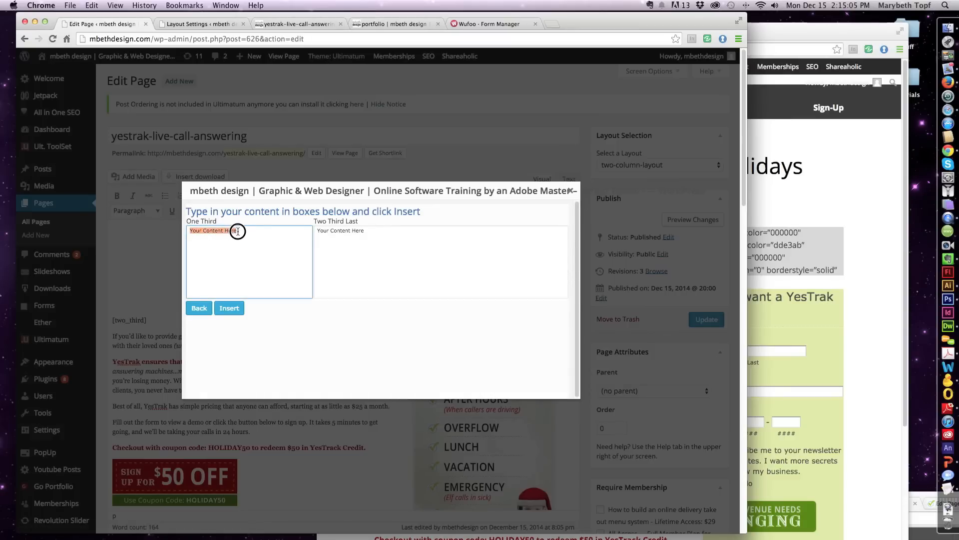
pyautogui.click(355, 231)
pyautogui.moveTo(367, 232); pyautogui.dragTo(311, 231)
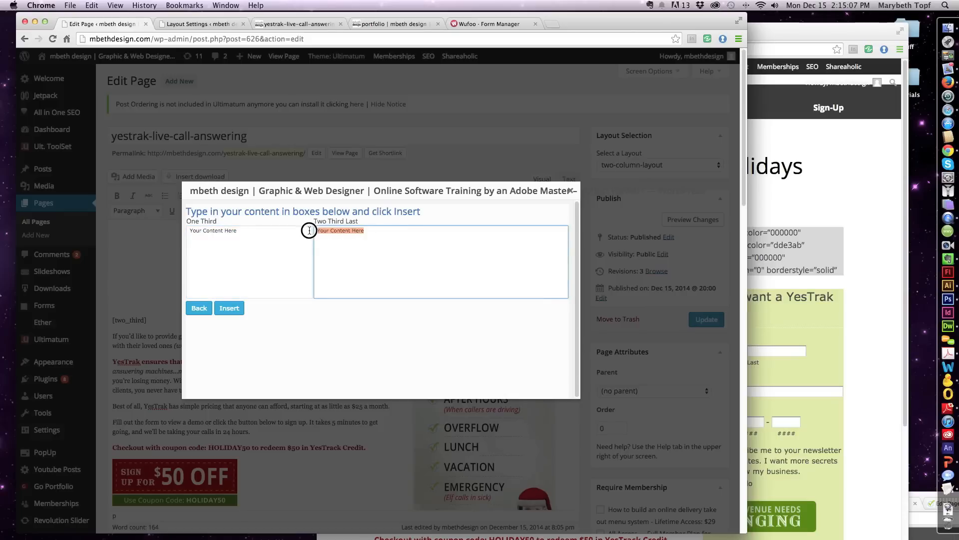
pyautogui.click(228, 308)
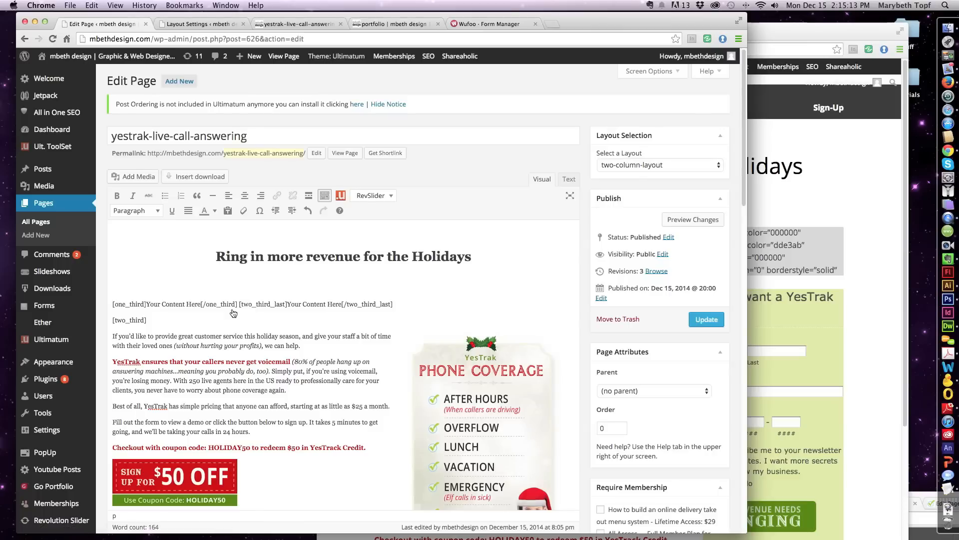
# Add two empty lines between the inserted one-third/two-third columns and the old [two_third] shortcode, and update the page
pyautogui.click(399, 304)
pyautogui.press('Return')
pyautogui.press('Return')
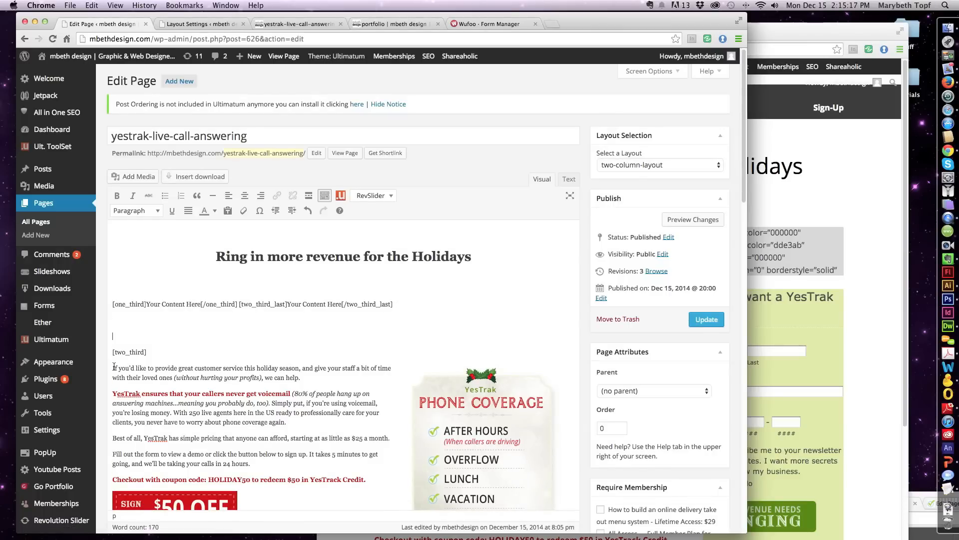
pyautogui.moveTo(112, 368); pyautogui.dragTo(288, 423)
pyautogui.click(311, 334)
pyautogui.click(706, 319)
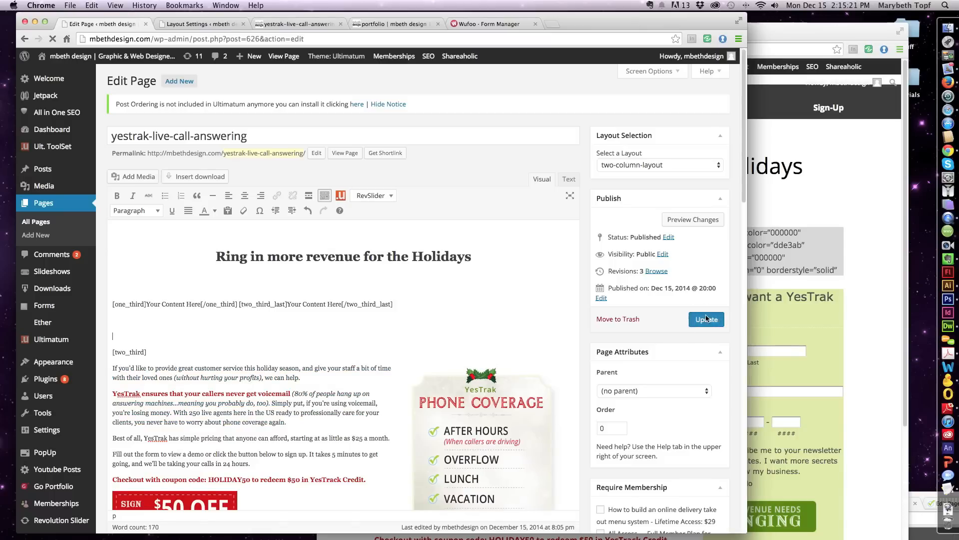
# Bring the live landing page forward, move its window up, and reload it to check the inserted placeholder columns
pyautogui.click(883, 160)
pyautogui.moveTo(504, 41); pyautogui.dragTo(569, 6)
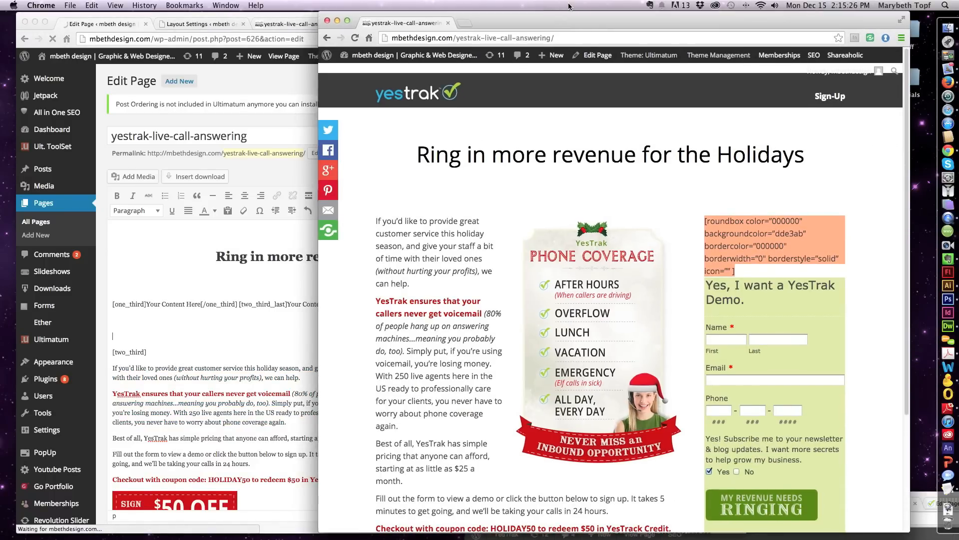
pyautogui.click(355, 39)
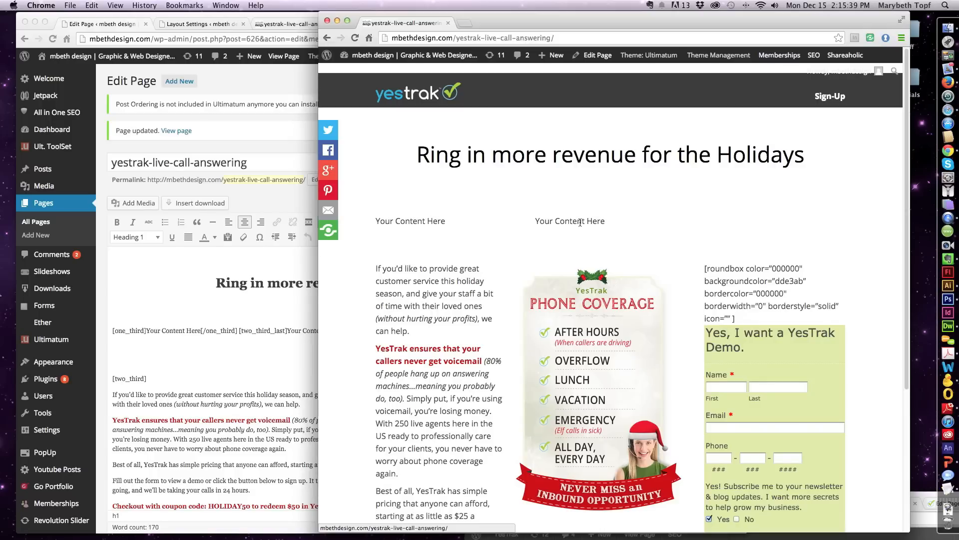
# Replace the one-third/two-third column shortcode with a 66/33 column shortcode, keeping the placeholder text "Your Content Here" in both columns
pyautogui.click(282, 357)
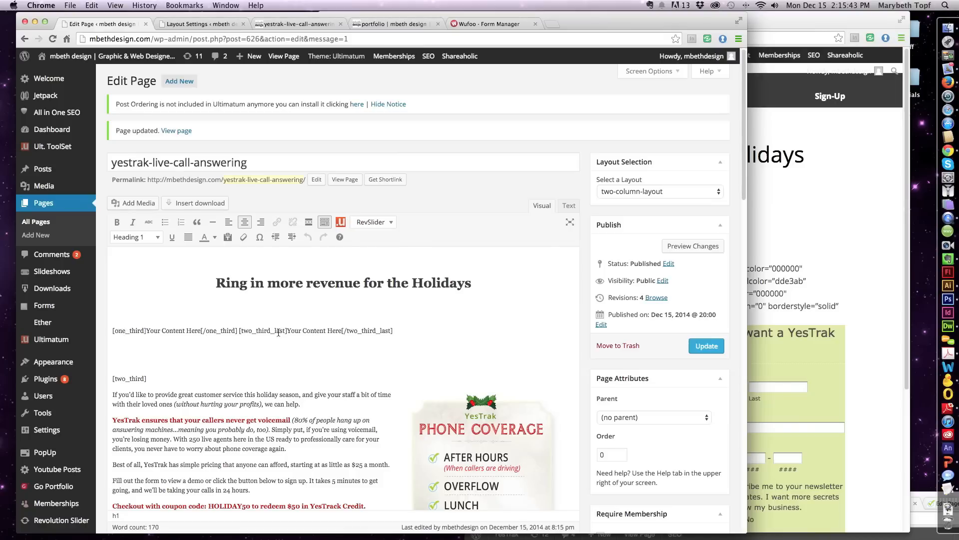
pyautogui.tripleClick(108, 332)
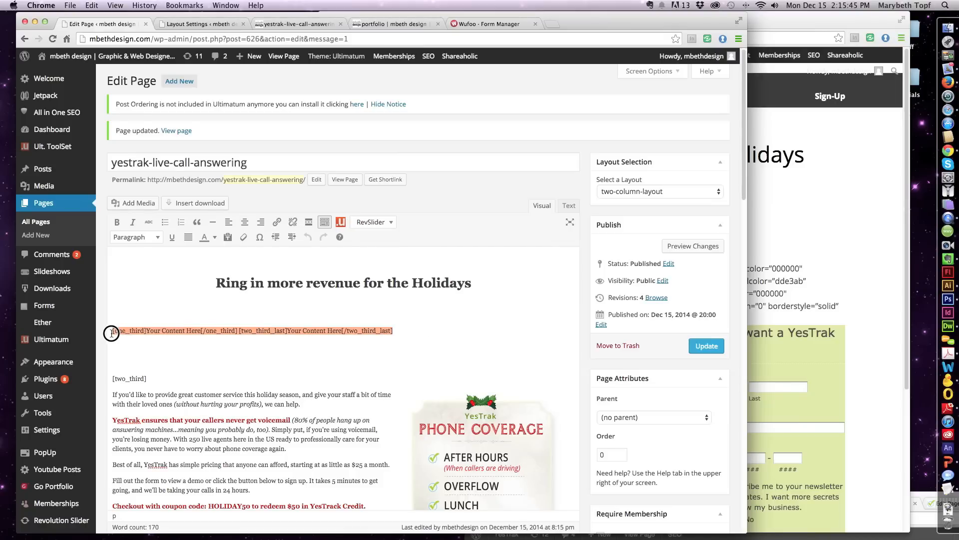
pyautogui.press('BackSpace')
pyautogui.click(340, 221)
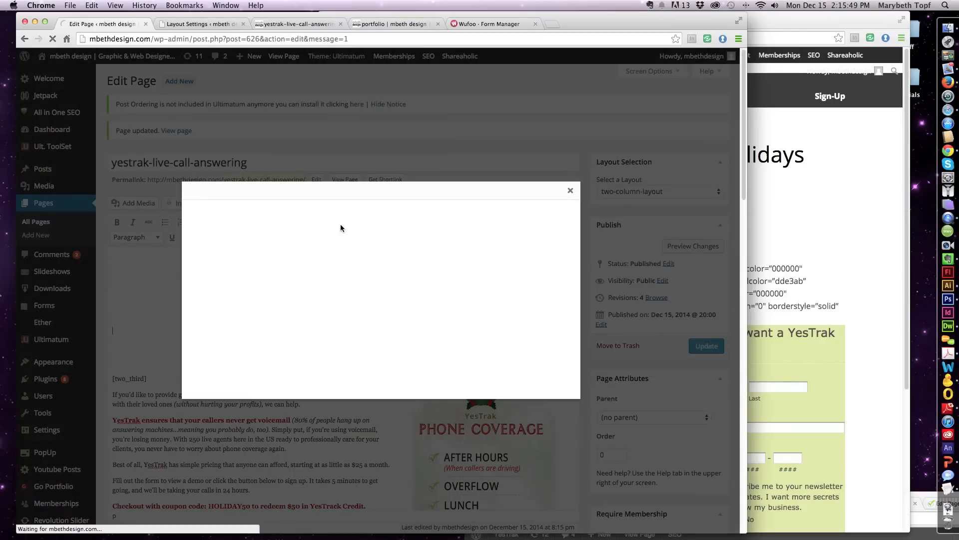
pyautogui.click(204, 312)
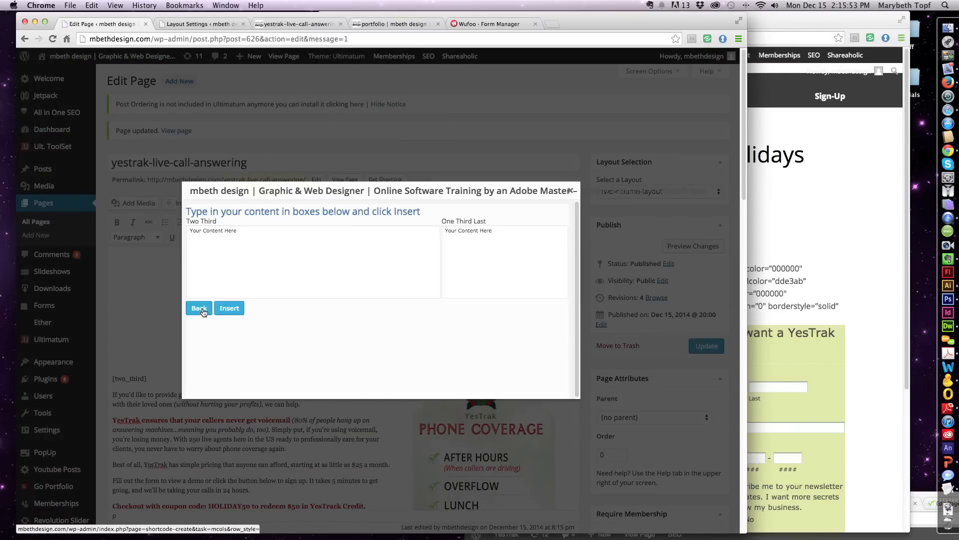
pyautogui.click(230, 307)
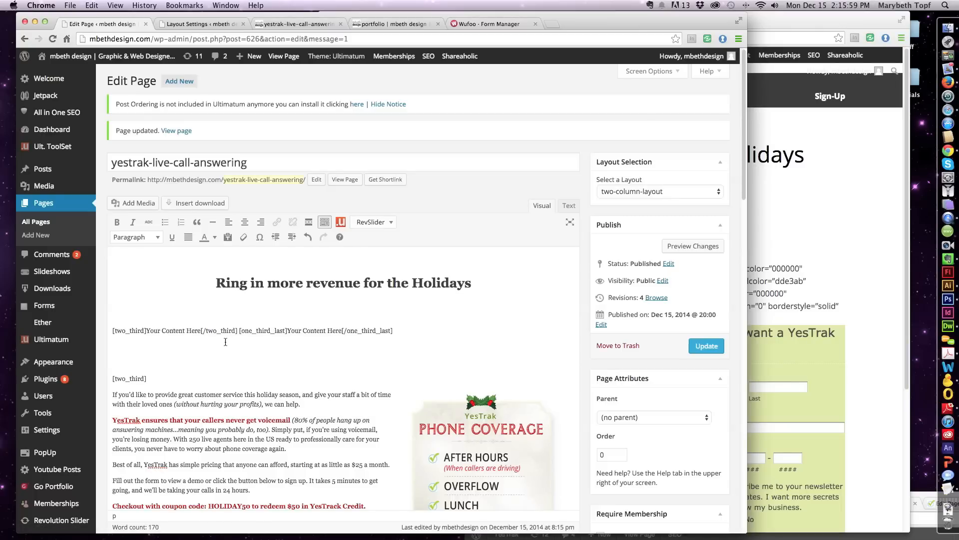
# Update the page and reload the live landing page to check the two-third/one-third placeholder columns
pyautogui.click(706, 346)
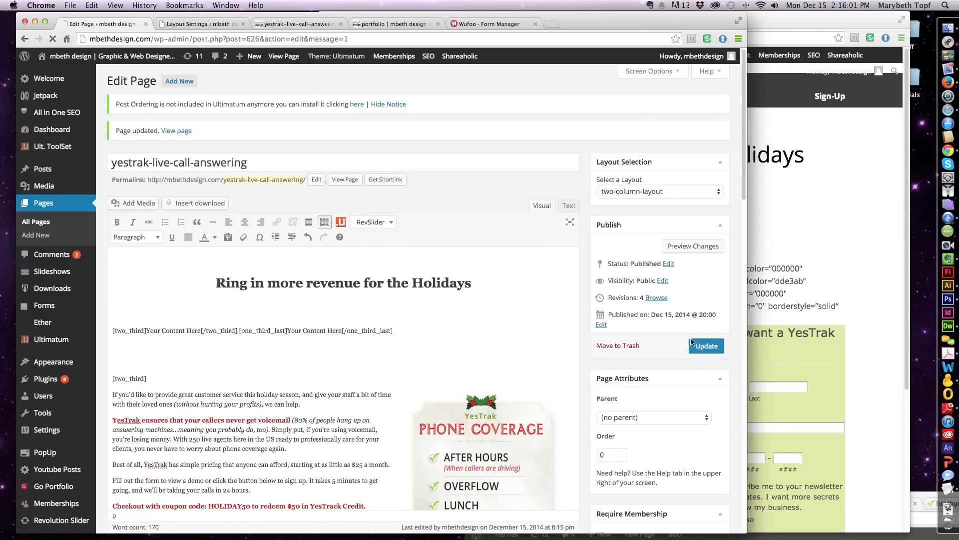
pyautogui.click(824, 247)
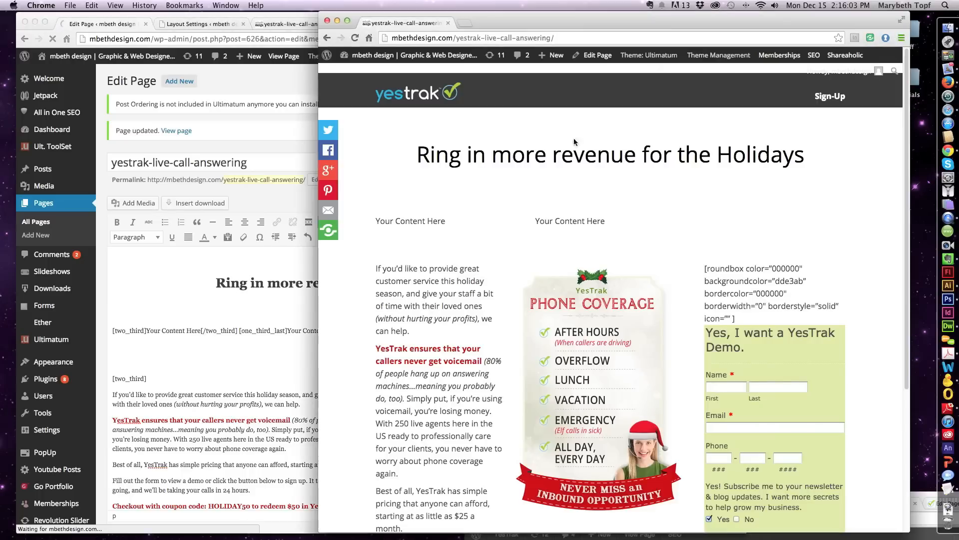
pyautogui.click(358, 38)
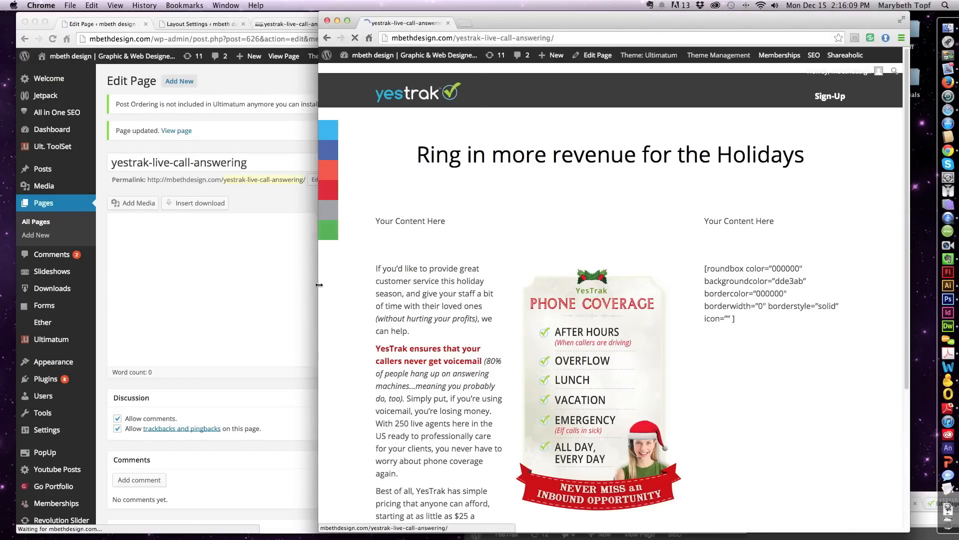
# Delete the YesTrak Phone Coverage image from the body text in the page editor
pyautogui.click(201, 351)
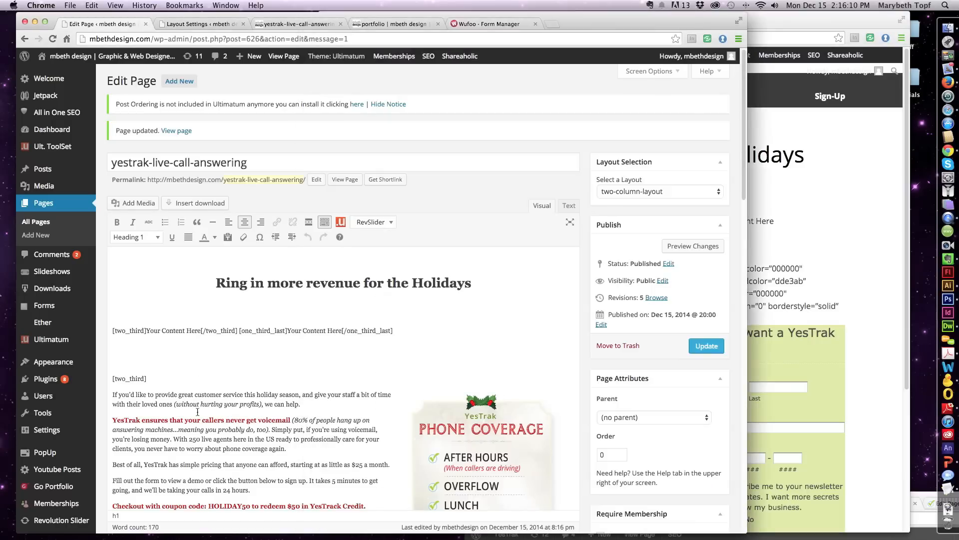
pyautogui.click(480, 444)
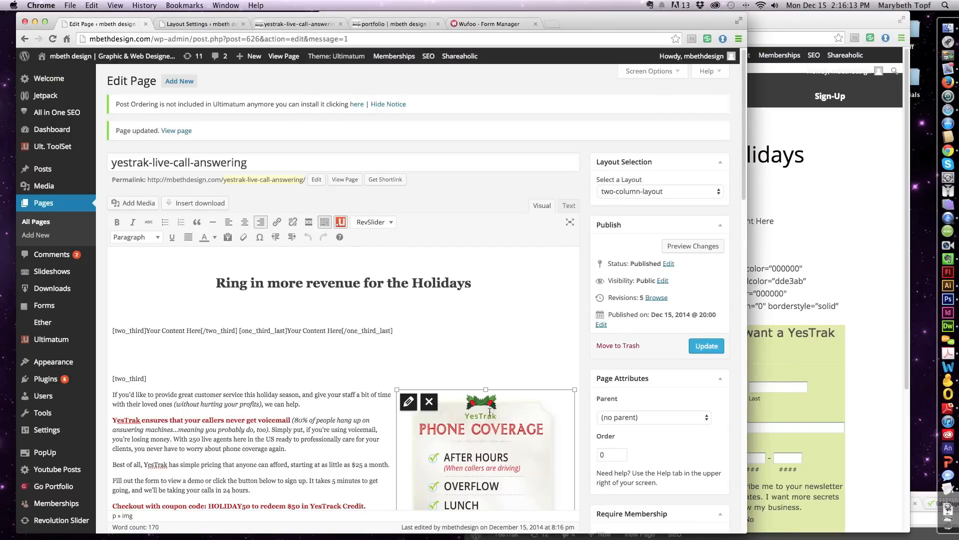
pyautogui.press('BackSpace')
pyautogui.scroll(-2, 228, 449)
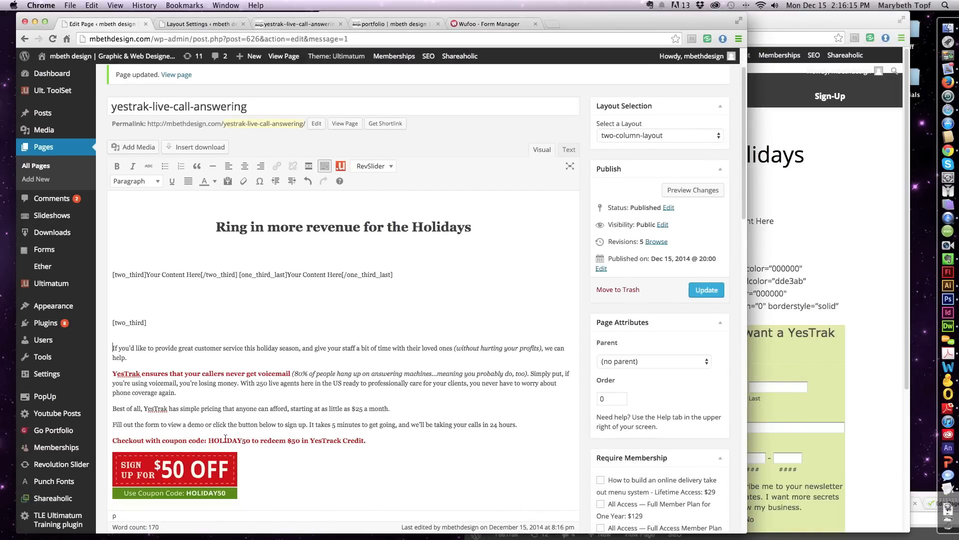
# Copy the body text from "If you'd like to provide great customer service" through the HOLIDAY50 coupon line, and remove it from the old [two_third] block
pyautogui.moveTo(114, 348); pyautogui.dragTo(373, 449)
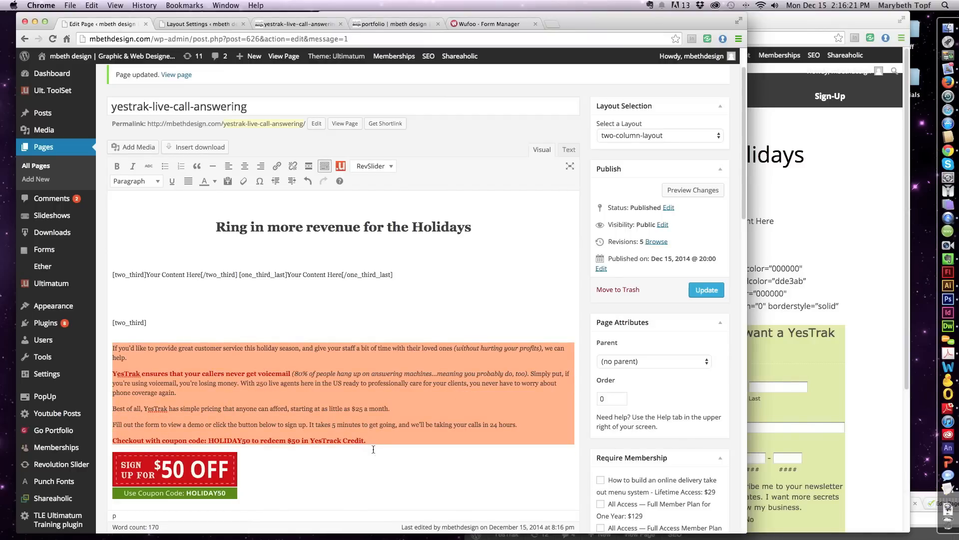
pyautogui.scroll(-3, 302, 453)
pyautogui.moveTo(253, 400); pyautogui.dragTo(136, 293)
pyautogui.moveTo(368, 401); pyautogui.dragTo(111, 266)
pyautogui.hotkey('ctrl', 'c')
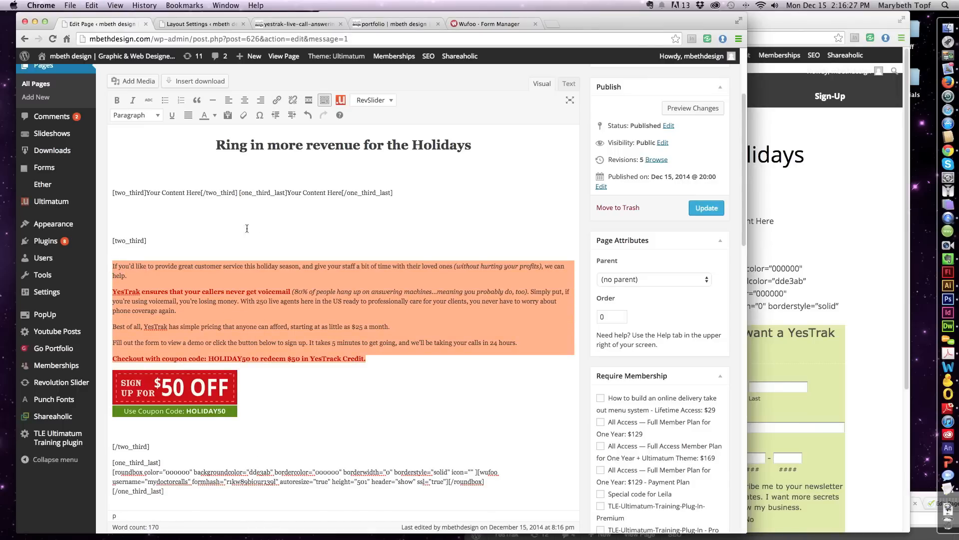
pyautogui.press('BackSpace')
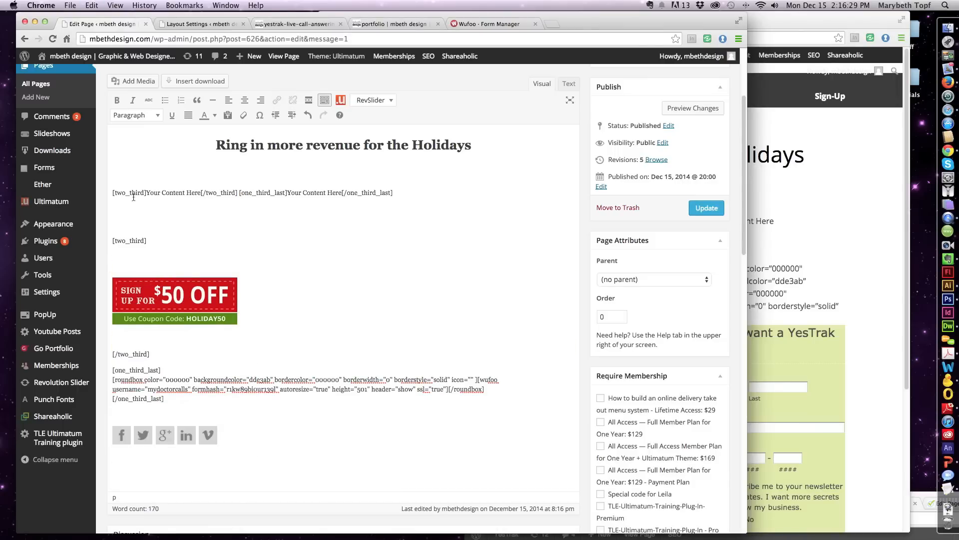
# Replace the placeholder in the new two-third column with the copied body text and add an empty line after the HOLIDAY50 coupon line
pyautogui.moveTo(146, 193); pyautogui.dragTo(201, 193)
pyautogui.hotkey('ctrl', 'v')
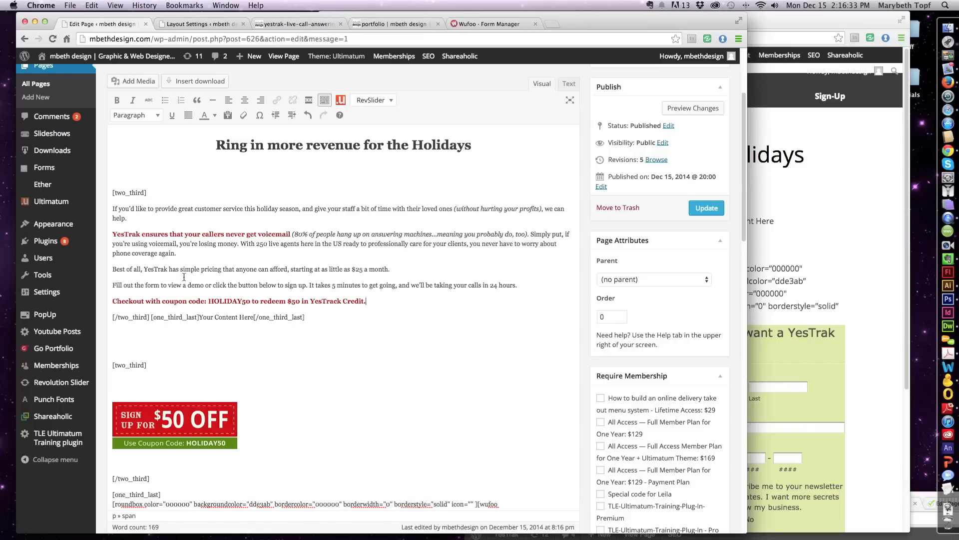
pyautogui.press('Return')
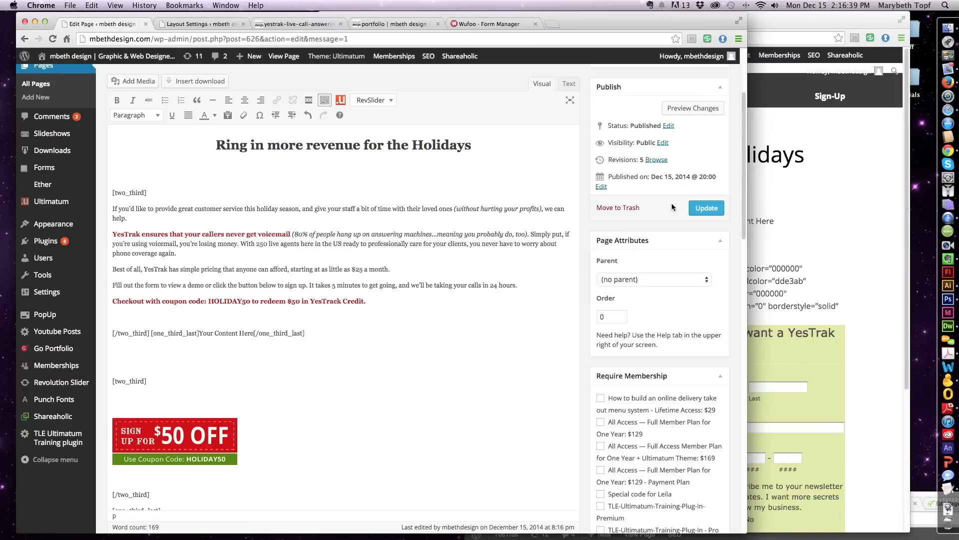
# Update the page and reload the live landing page to check the body text in the two-third column
pyautogui.click(708, 209)
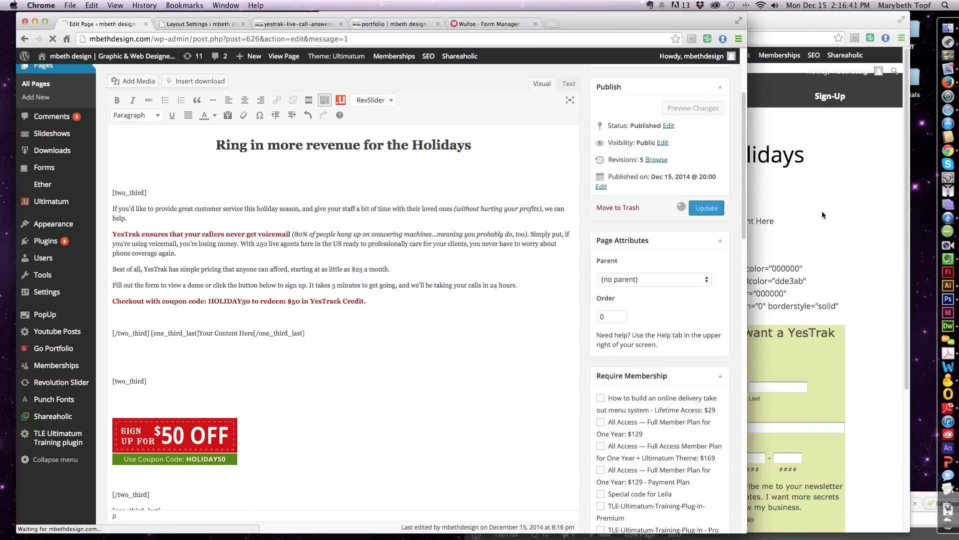
pyautogui.click(823, 211)
pyautogui.click(354, 39)
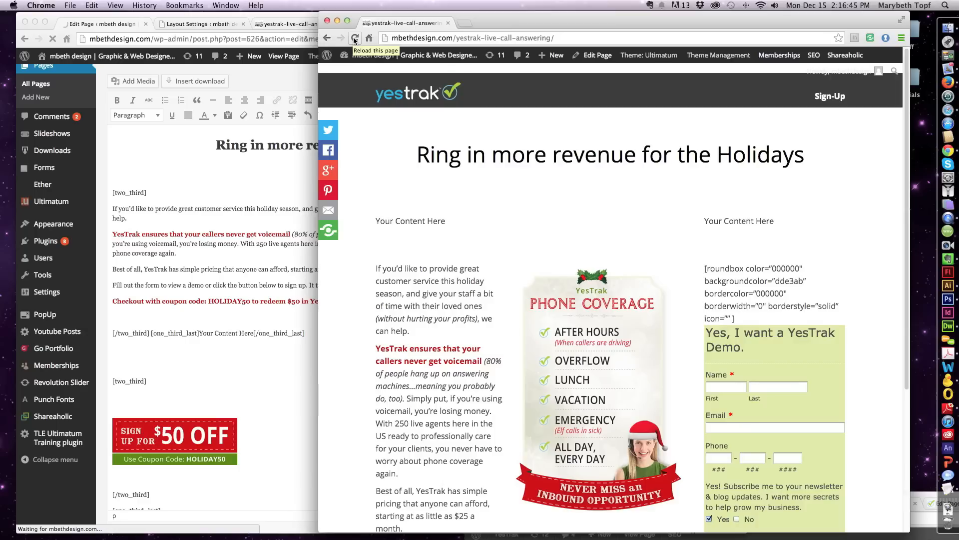
pyautogui.click(354, 39)
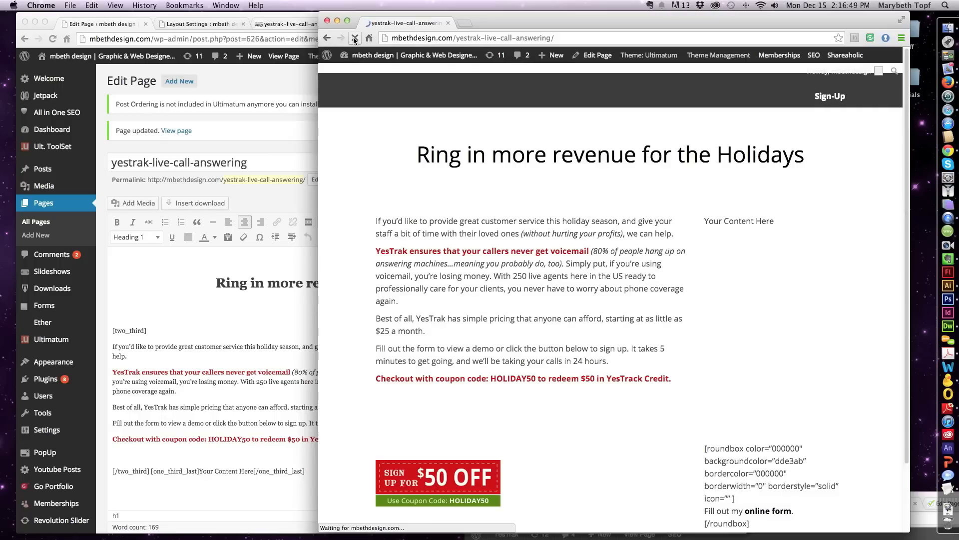
pyautogui.scroll(-3, 637, 391)
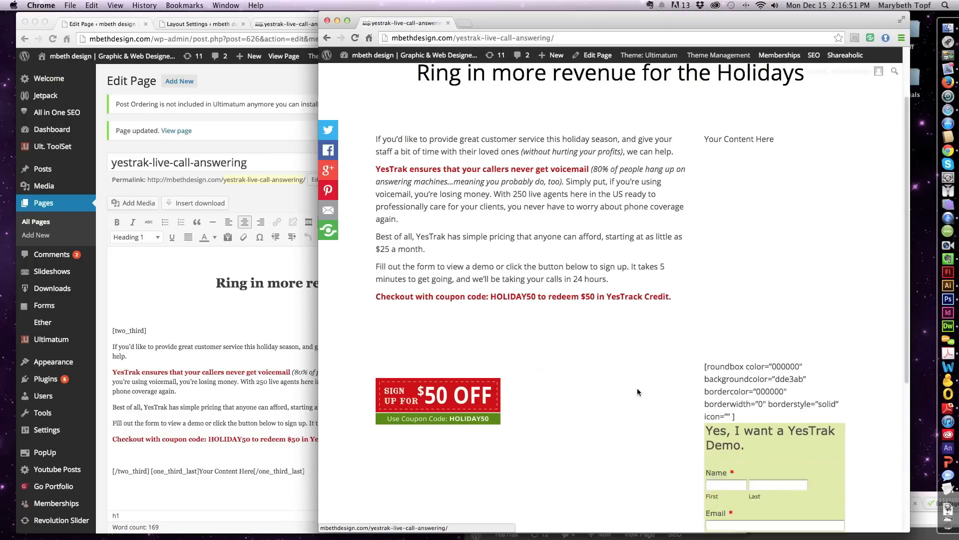
pyautogui.scroll(-2, 637, 392)
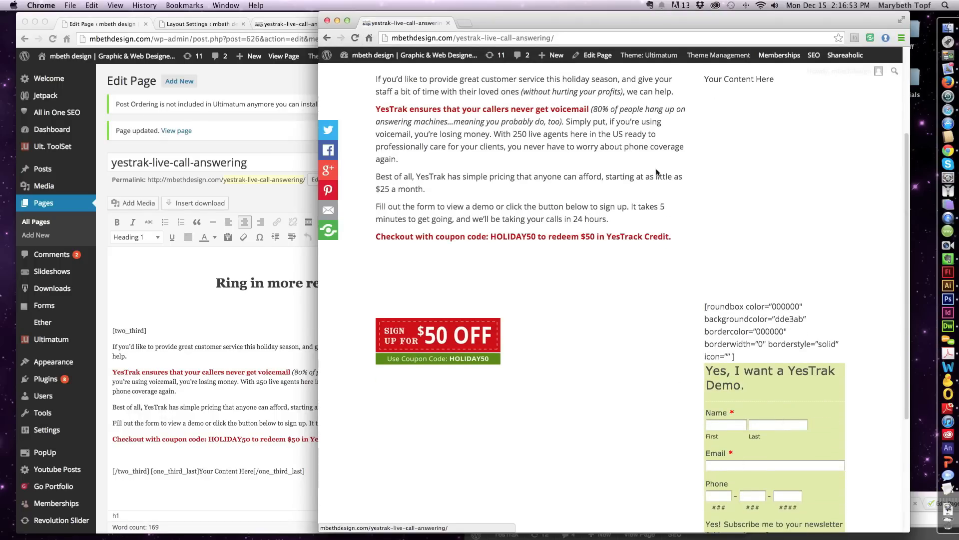
pyautogui.scroll(5, 541, 141)
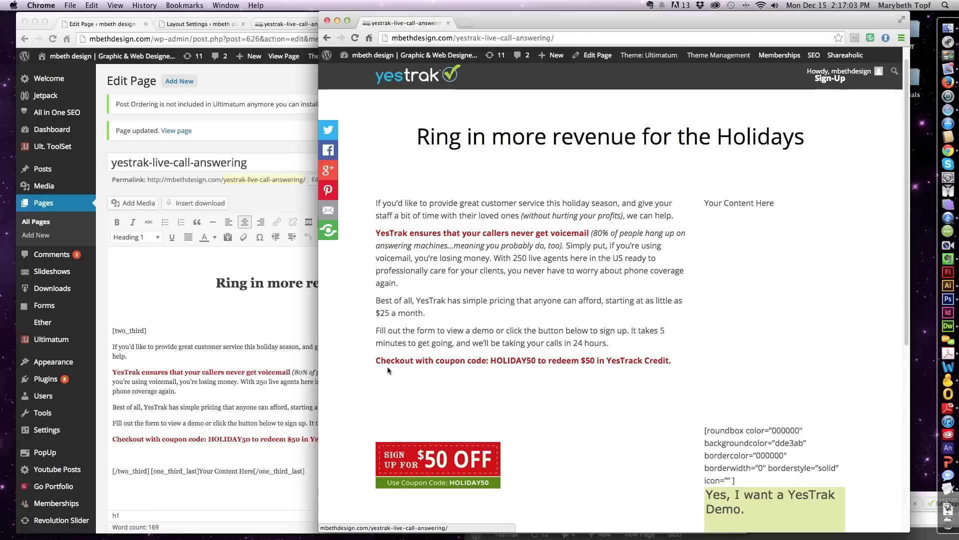
# Delete the $50 OFF coupon image from the old [two_third] block in the page editor
pyautogui.click(224, 381)
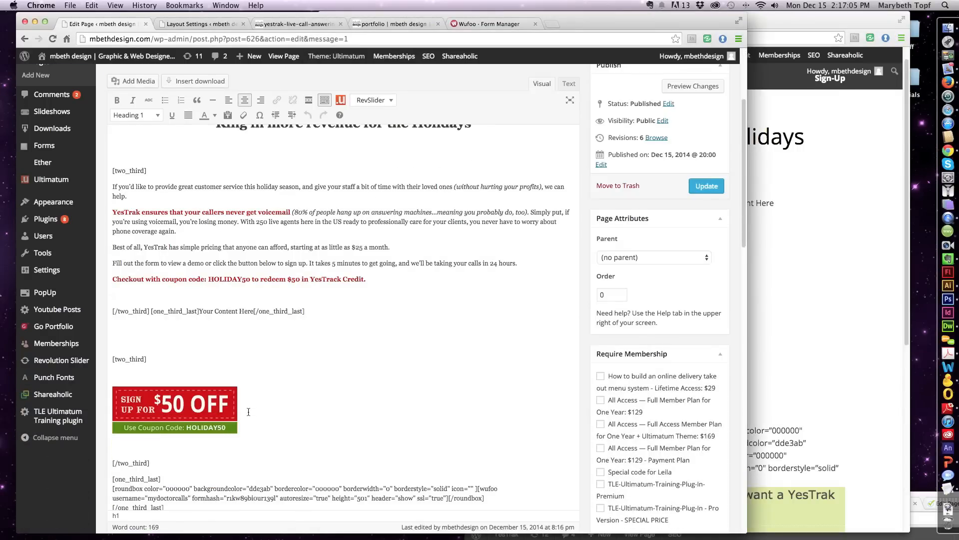
pyautogui.click(176, 406)
pyautogui.click(138, 405)
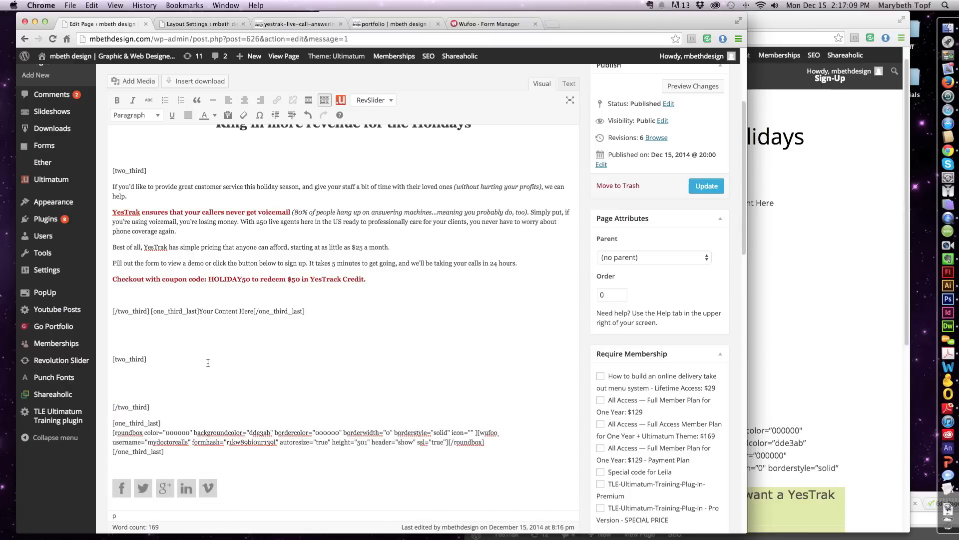
# Insert the YesTrak Phone Coverage image from the media library before "If you'd like to provide great customer service"
pyautogui.scroll(3, 208, 363)
pyautogui.click(113, 274)
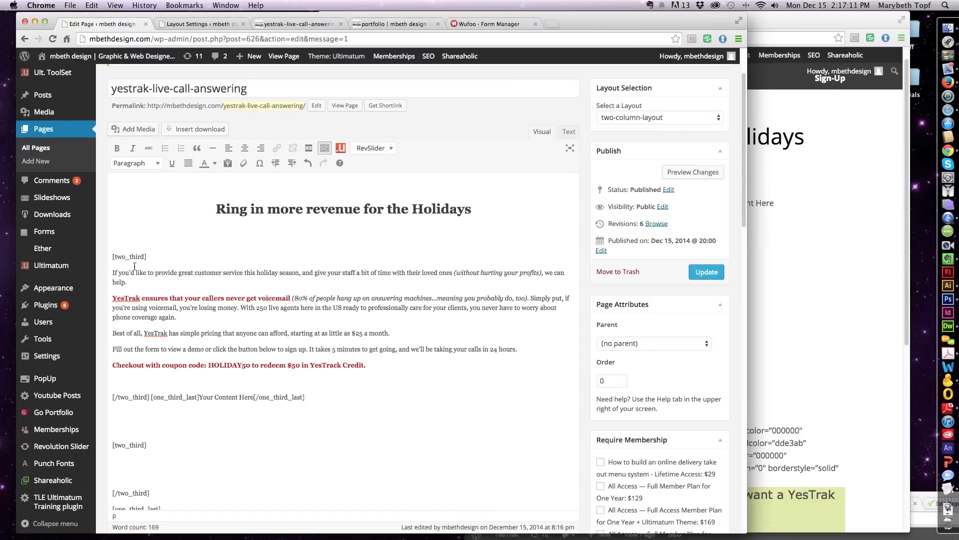
pyautogui.click(136, 130)
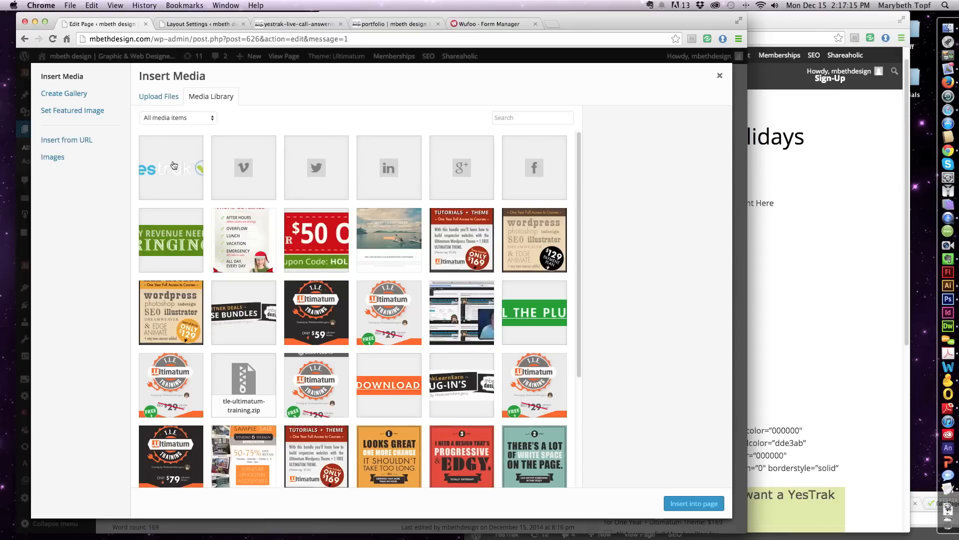
pyautogui.click(238, 235)
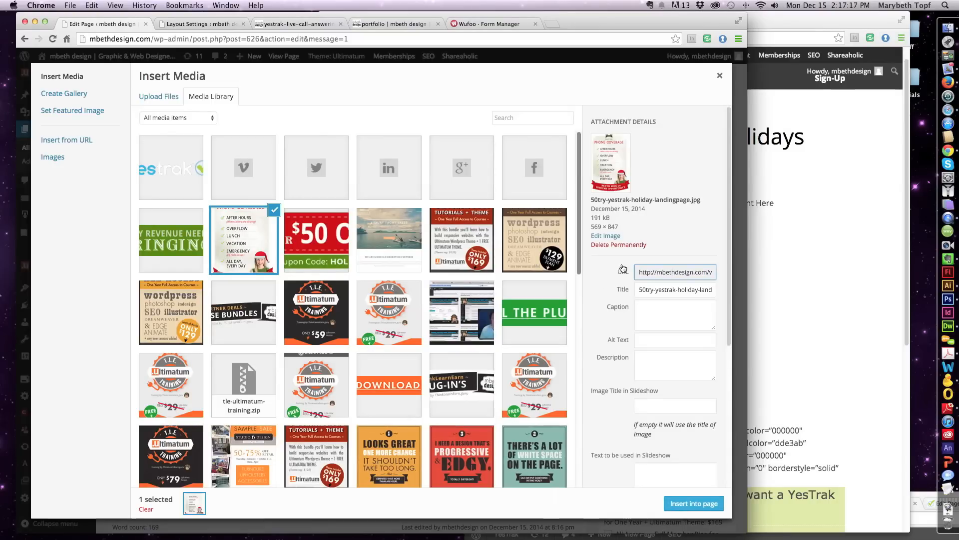
pyautogui.click(699, 505)
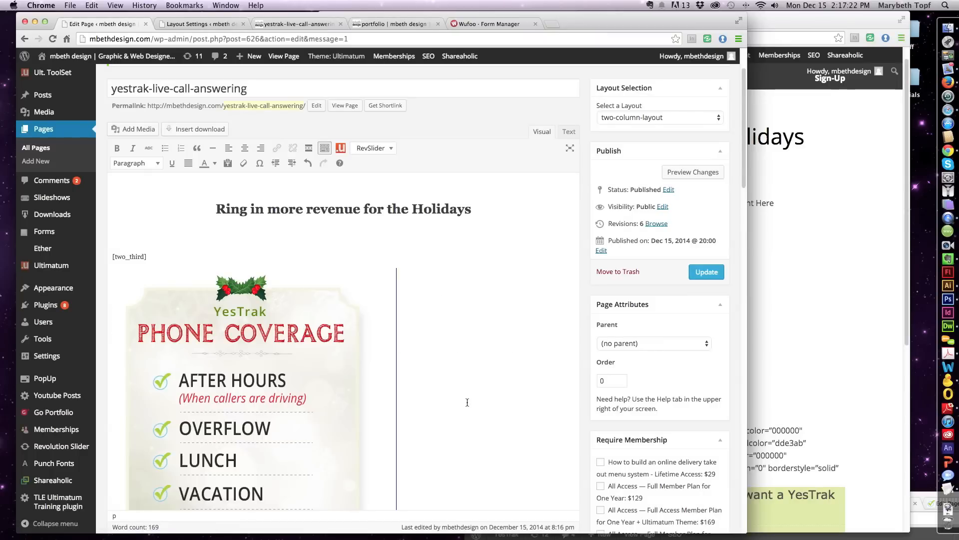
# Give the YesTrak Phone Coverage image a custom size with a width of 300 px
pyautogui.click(228, 358)
pyautogui.click(124, 280)
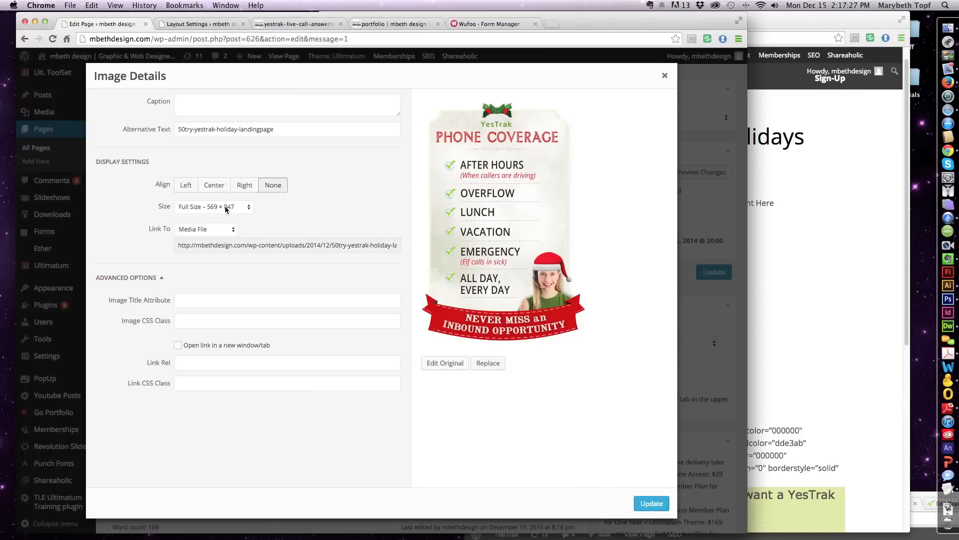
pyautogui.click(242, 207)
pyautogui.click(242, 207)
pyautogui.click(244, 206)
pyautogui.click(249, 215)
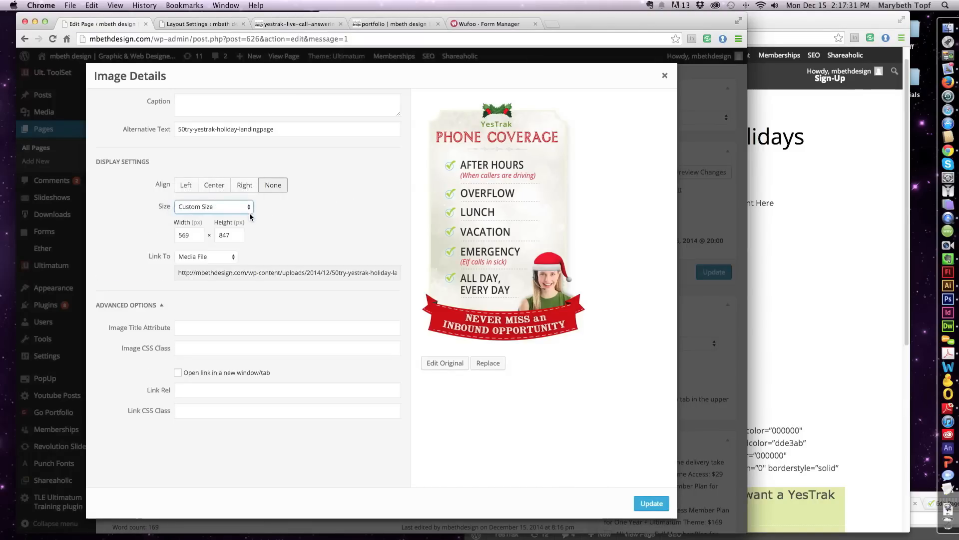
pyautogui.doubleClick(184, 235)
pyautogui.write('300')
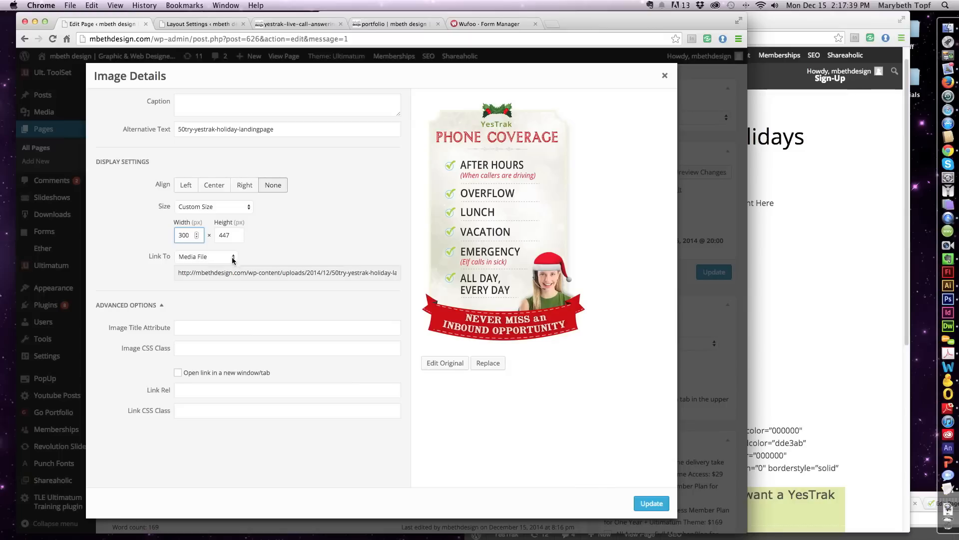
# Set the Phone Coverage image's link to None and apply the image details
pyautogui.click(239, 271)
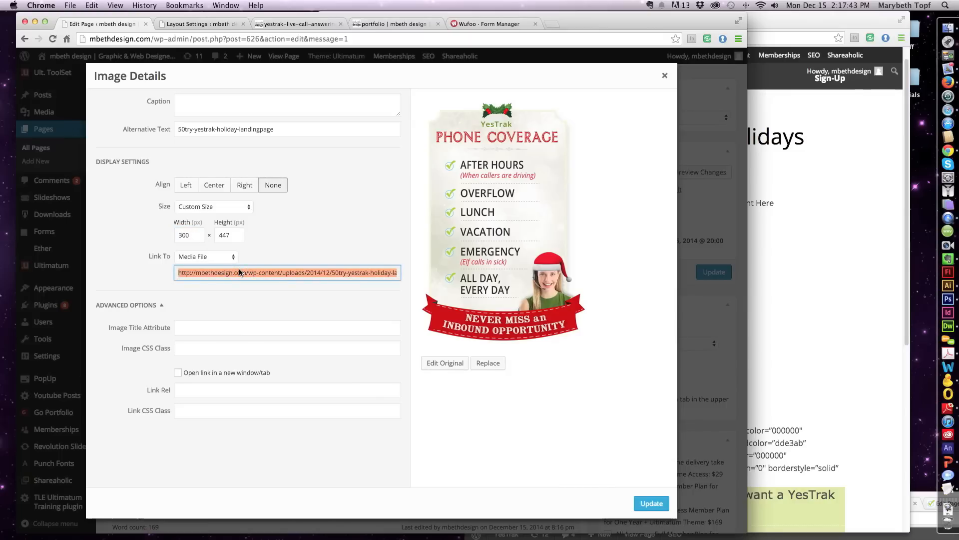
pyautogui.click(227, 257)
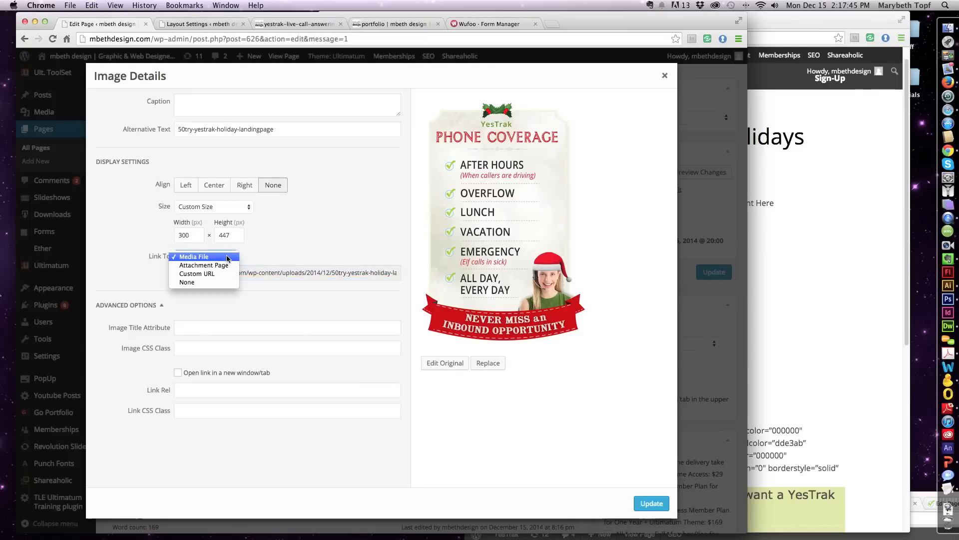
pyautogui.click(210, 282)
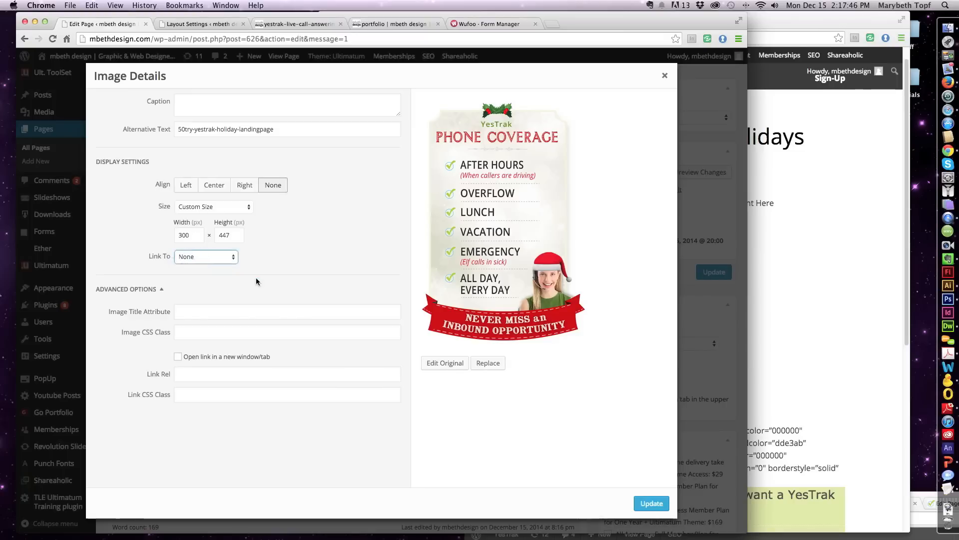
pyautogui.click(644, 506)
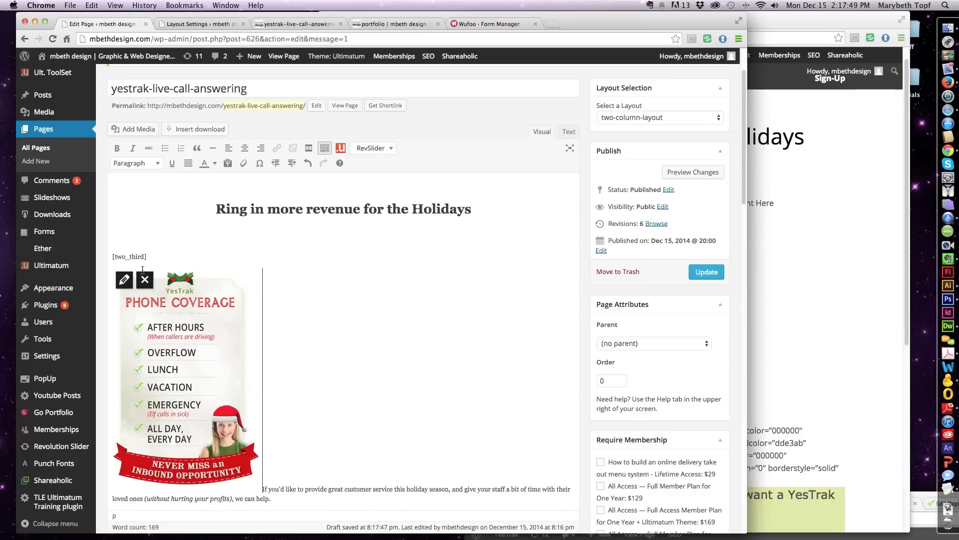
# Align the Phone Coverage image to the right so the body text wraps beside it
pyautogui.click(126, 279)
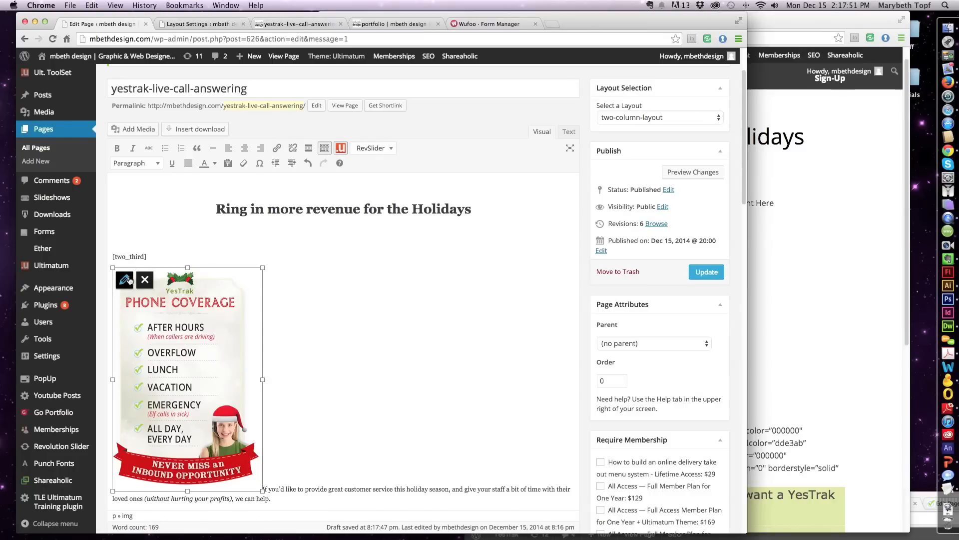
pyautogui.click(243, 185)
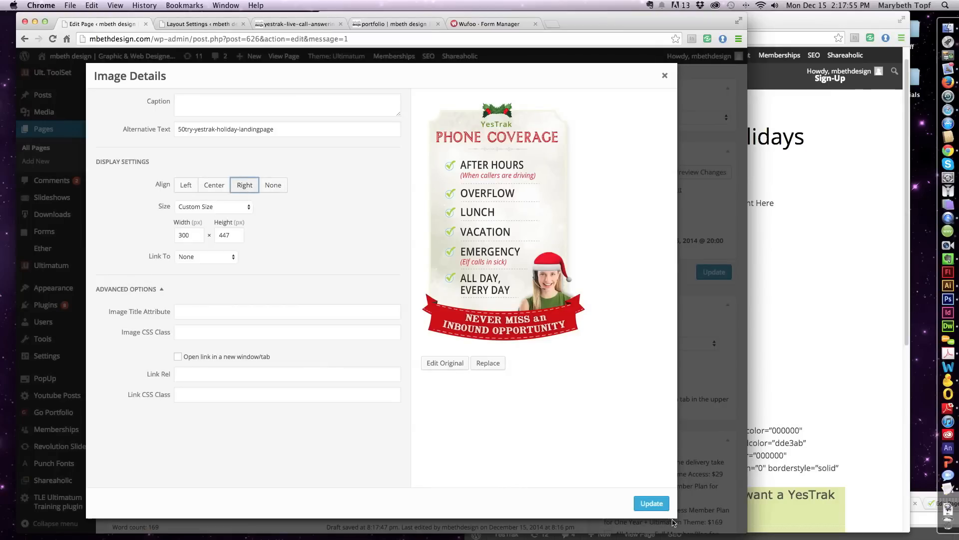
pyautogui.click(651, 503)
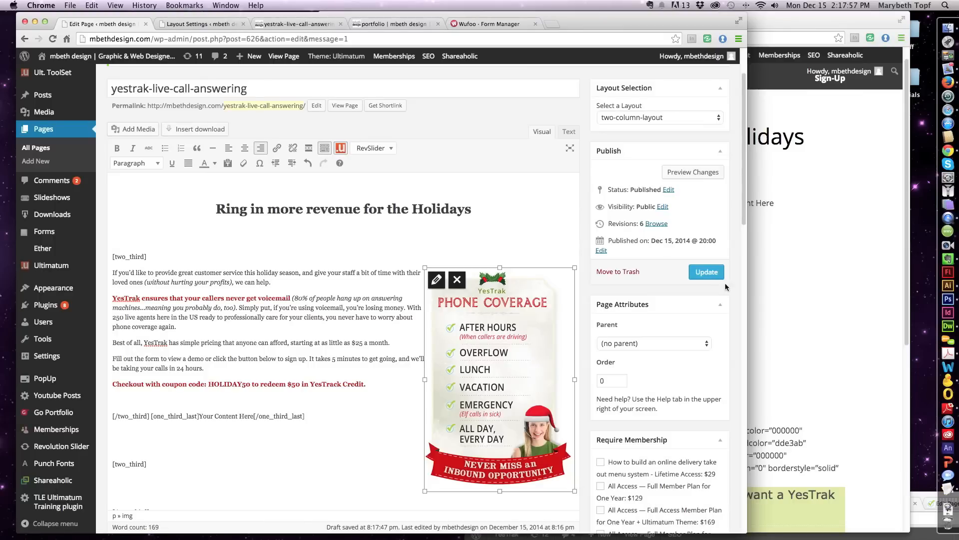
# Update the page and reload the live landing page to check the Phone Coverage image beside the text
pyautogui.click(710, 272)
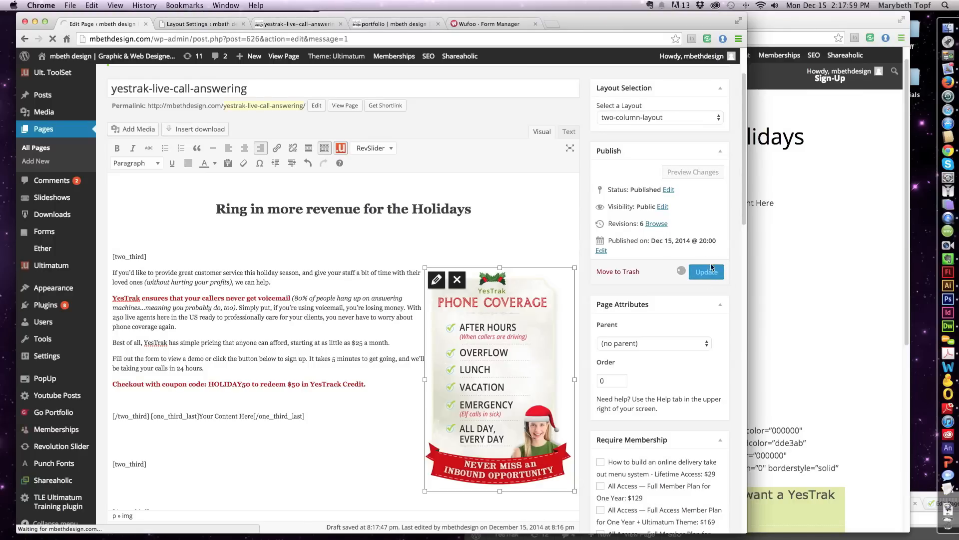
pyautogui.click(811, 266)
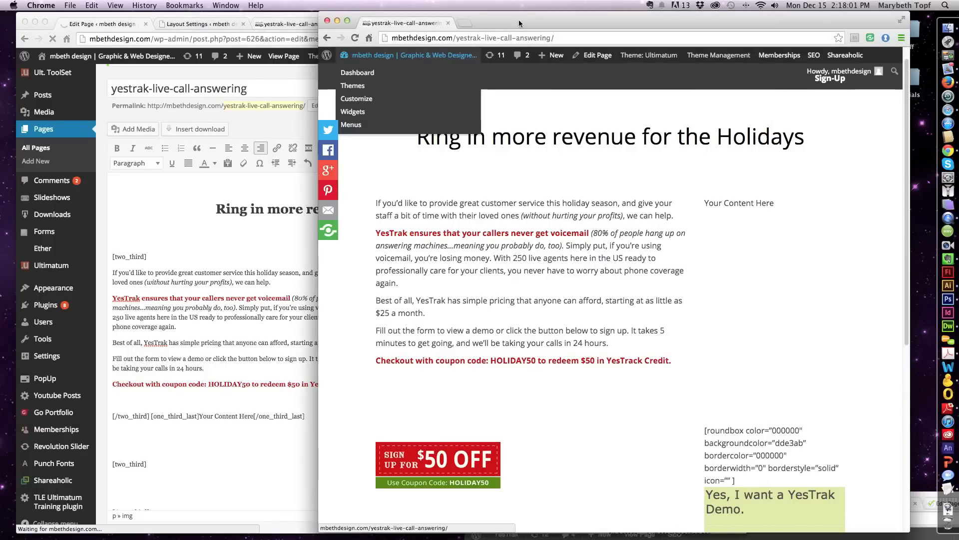
pyautogui.moveTo(518, 20); pyautogui.dragTo(530, 23)
pyautogui.click(370, 36)
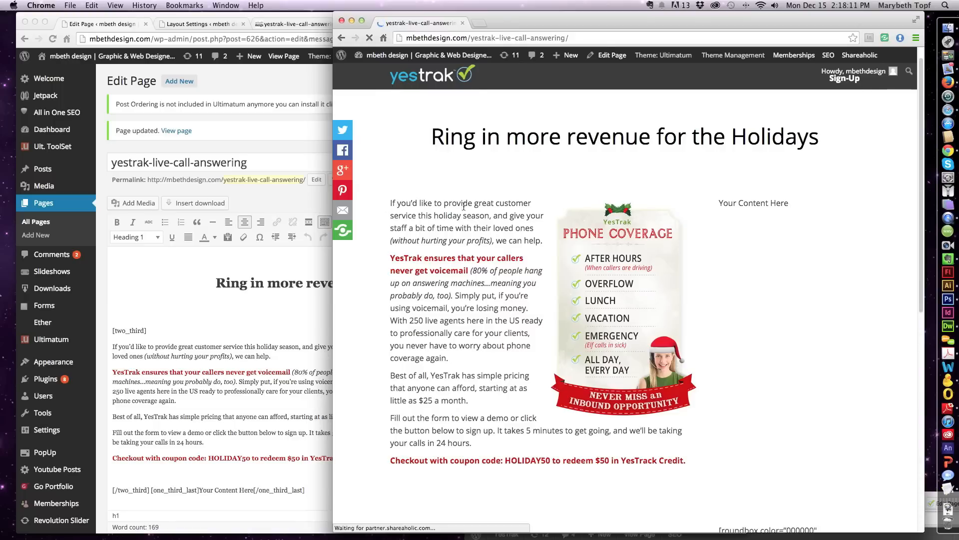
# Insert the 50off-button-landingpage.jpg coupon image from the media library on a new line below the HOLIDAY50 coupon line
pyautogui.click(238, 281)
pyautogui.moveTo(238, 281); pyautogui.dragTo(471, 285)
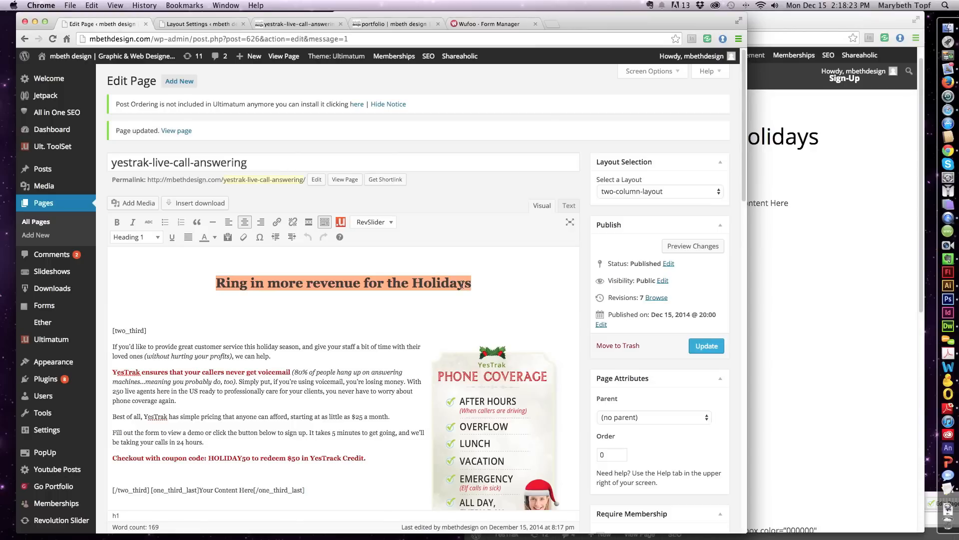
pyautogui.scroll(-2, 381, 382)
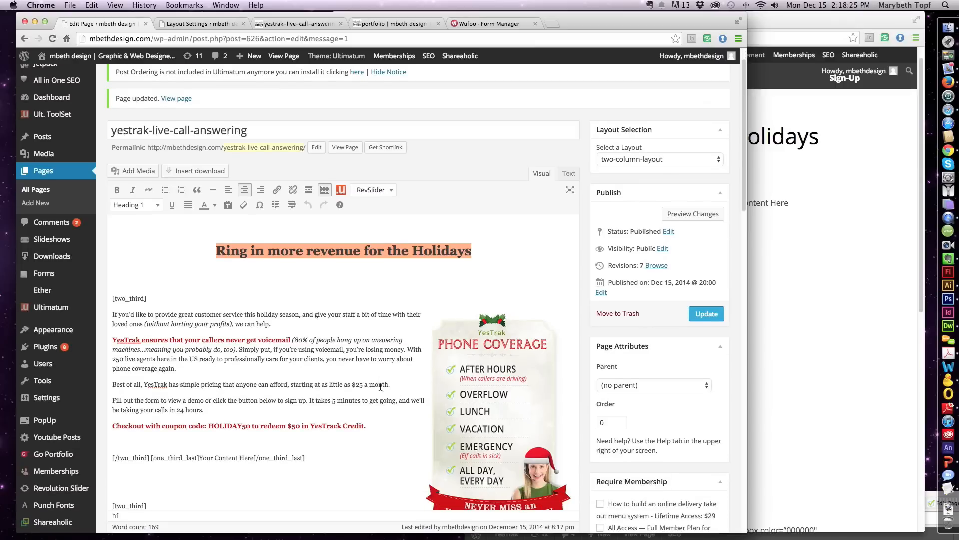
pyautogui.click(367, 427)
pyautogui.press('Return')
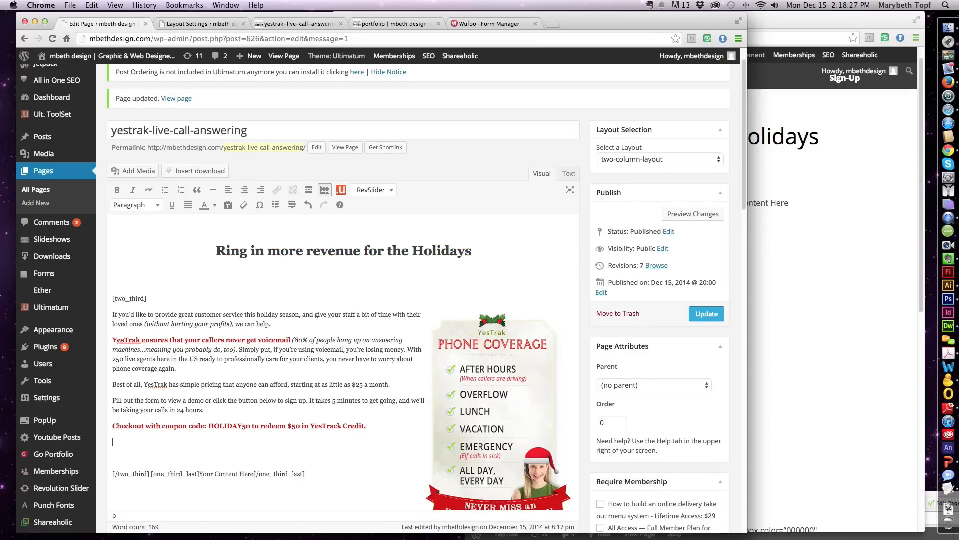
pyautogui.click(140, 171)
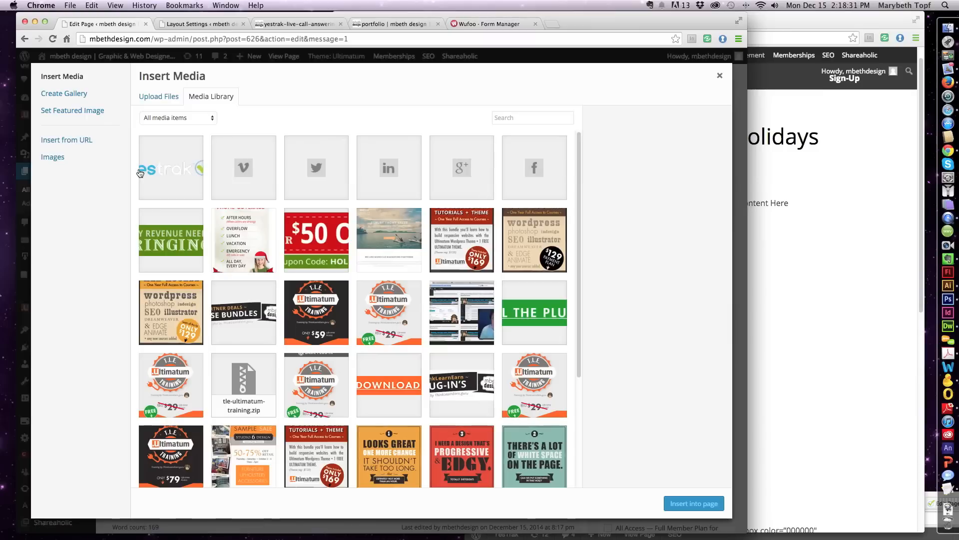
pyautogui.click(293, 232)
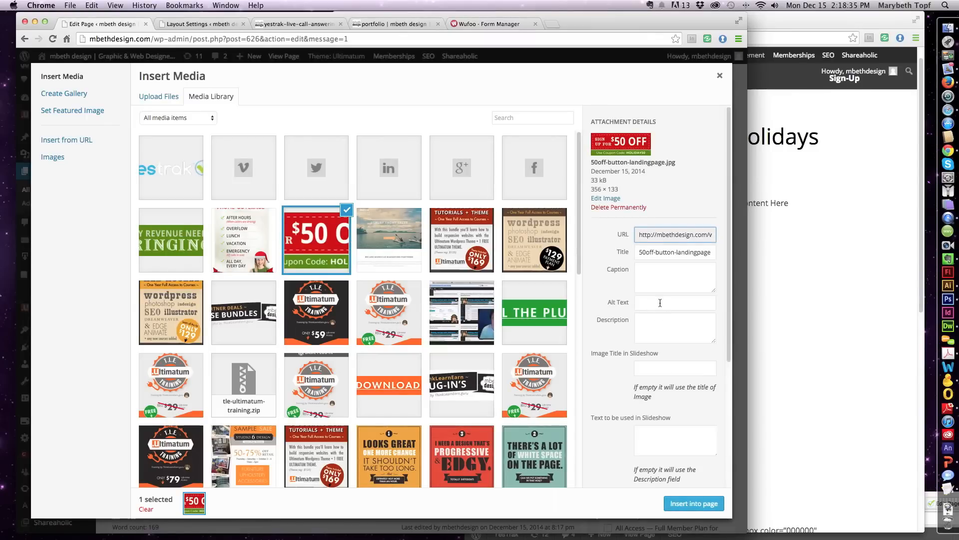
pyautogui.click(702, 505)
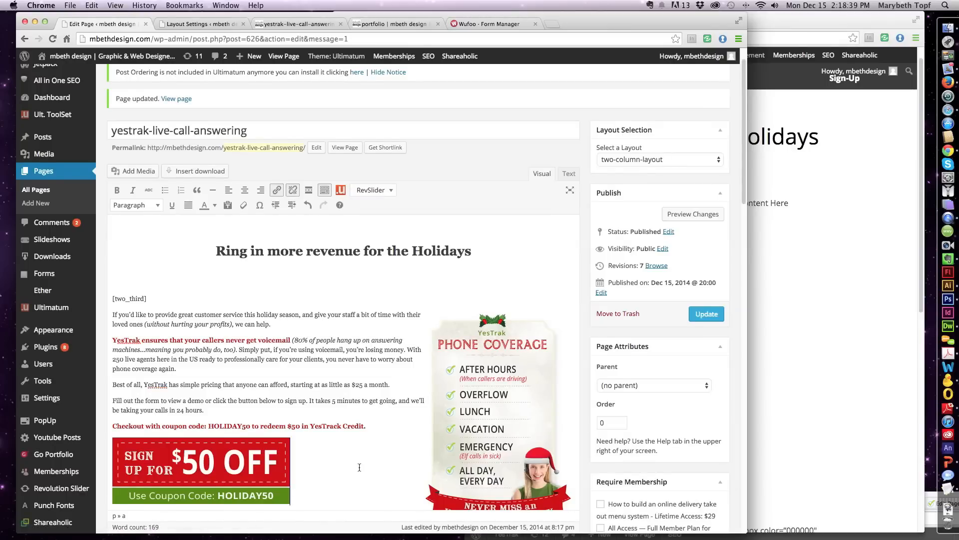
# Give the 50% coupon button image below the HOLIDAY50 line a custom size with a width of 250 px
pyautogui.scroll(-3, 359, 467)
pyautogui.click(156, 408)
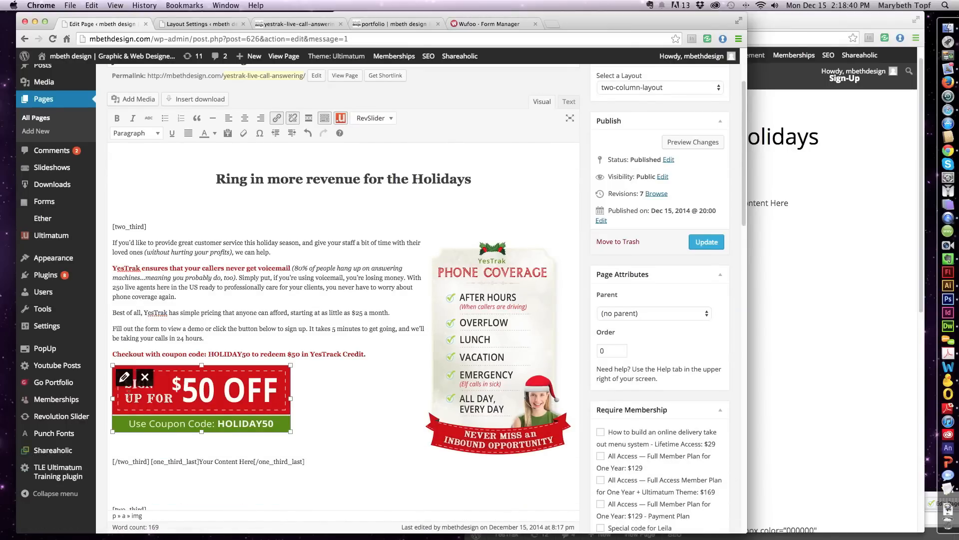
pyautogui.doubleClick(156, 408)
pyautogui.click(239, 206)
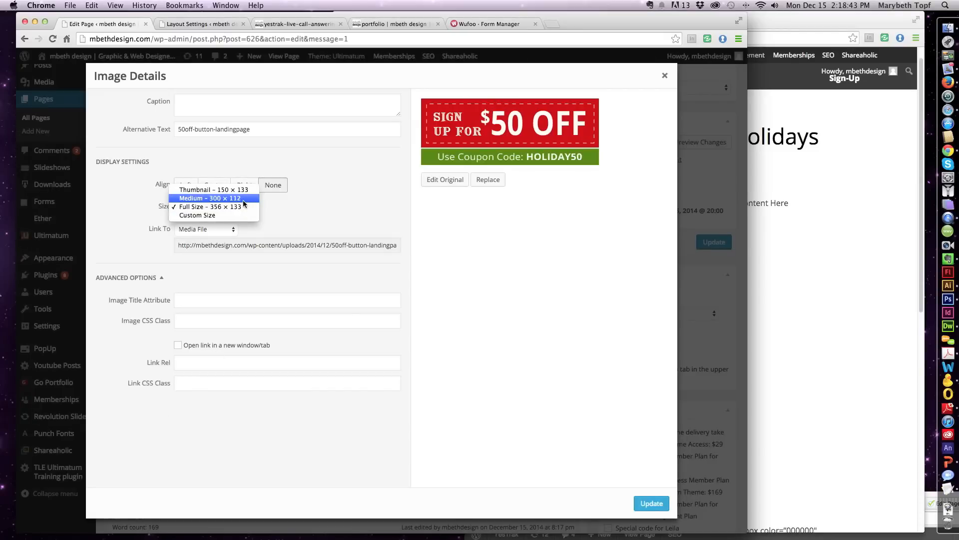
pyautogui.click(239, 218)
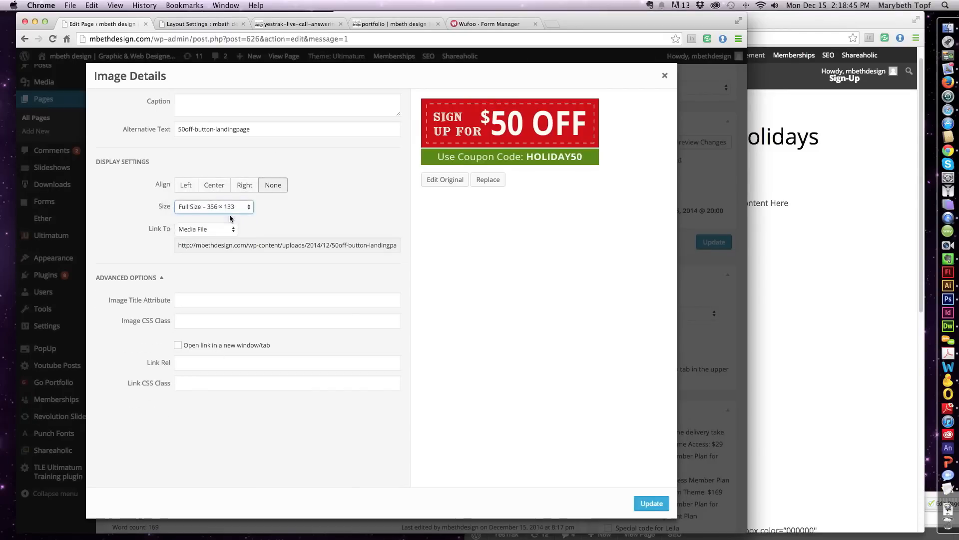
pyautogui.doubleClick(186, 236)
pyautogui.write('250')
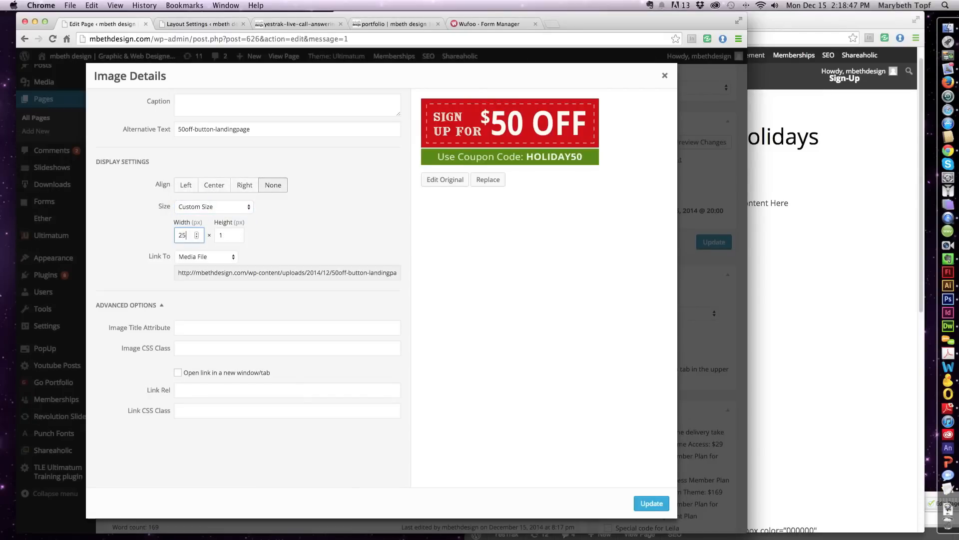
pyautogui.click(239, 274)
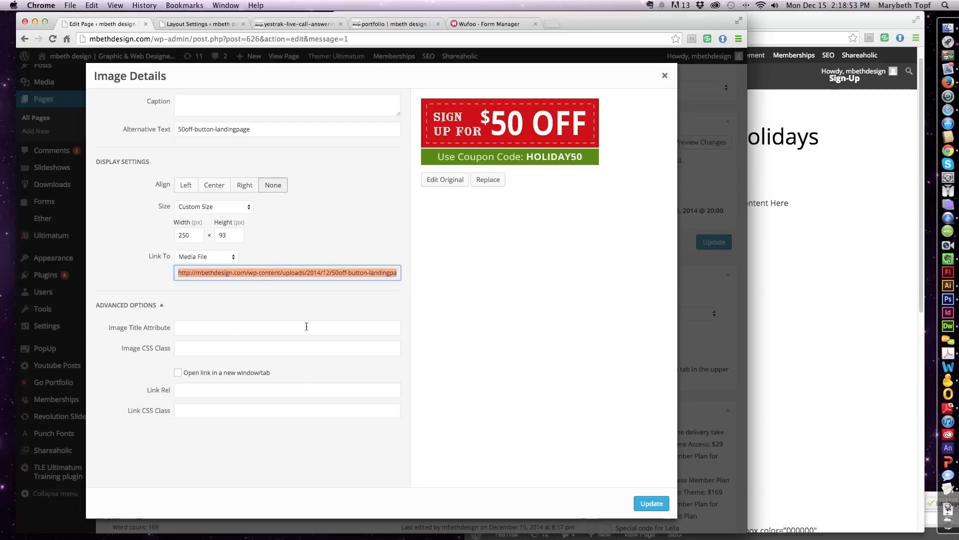
pyautogui.click(229, 256)
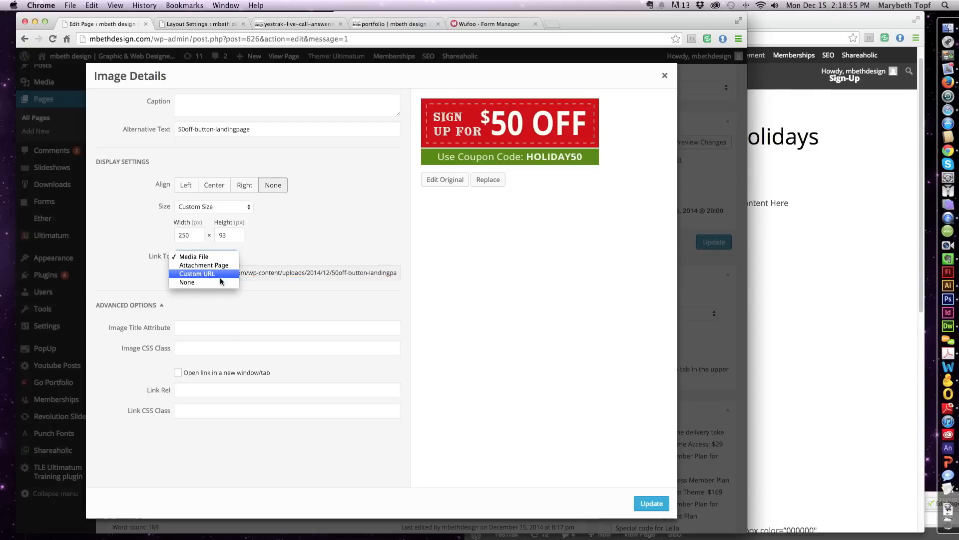
pyautogui.click(221, 273)
pyautogui.write('http://www.yestra')
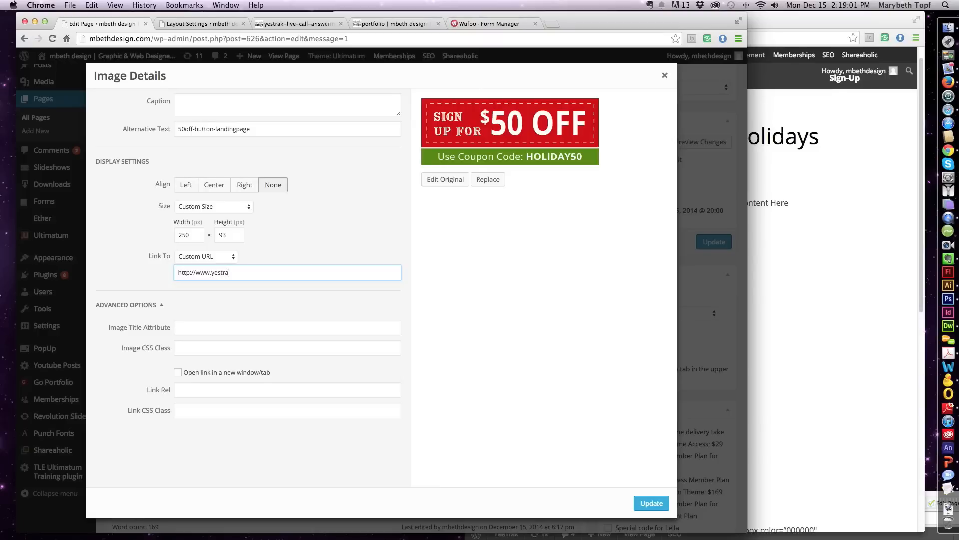
pyautogui.write('k.com/pricing')
pyautogui.click(178, 372)
pyautogui.click(659, 501)
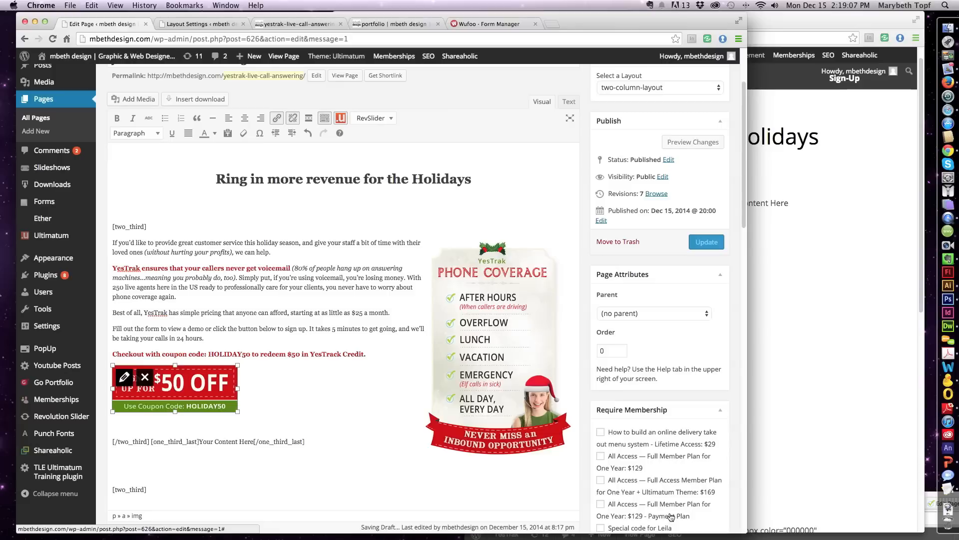
pyautogui.click(318, 409)
# Examine the live landing page's demo form and the roundbox shortcode around it, and return to the page editor
pyautogui.scroll(-4, 442, 399)
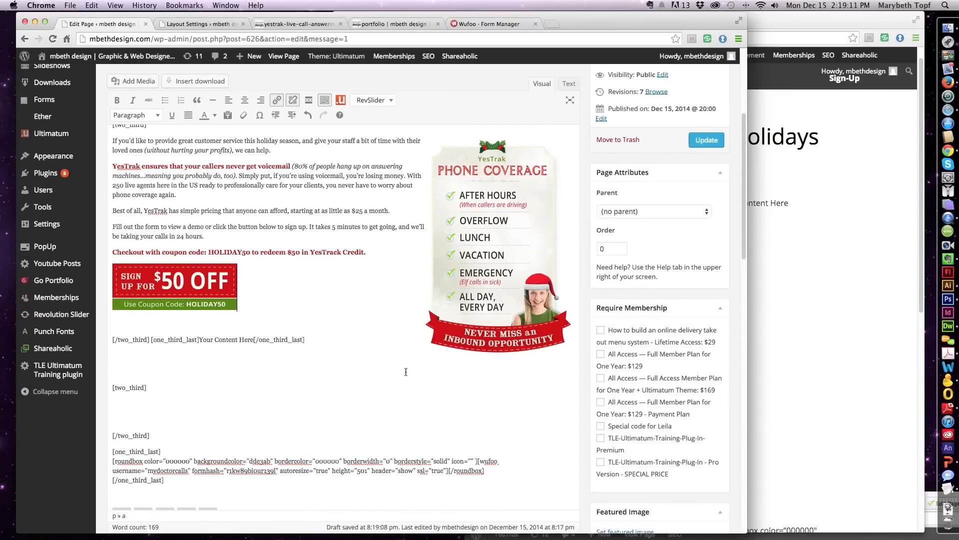
pyautogui.click(870, 244)
pyautogui.scroll(-5, 799, 263)
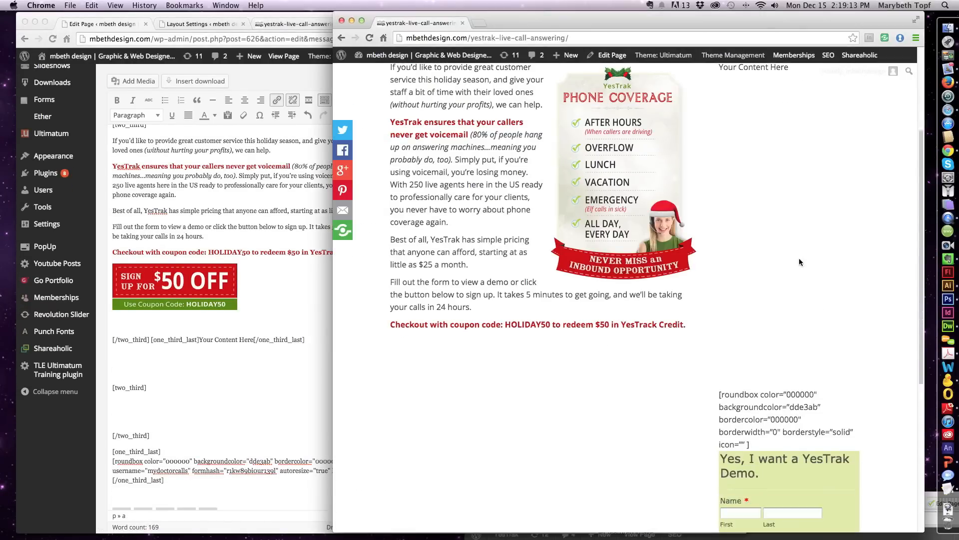
pyautogui.scroll(2, 775, 155)
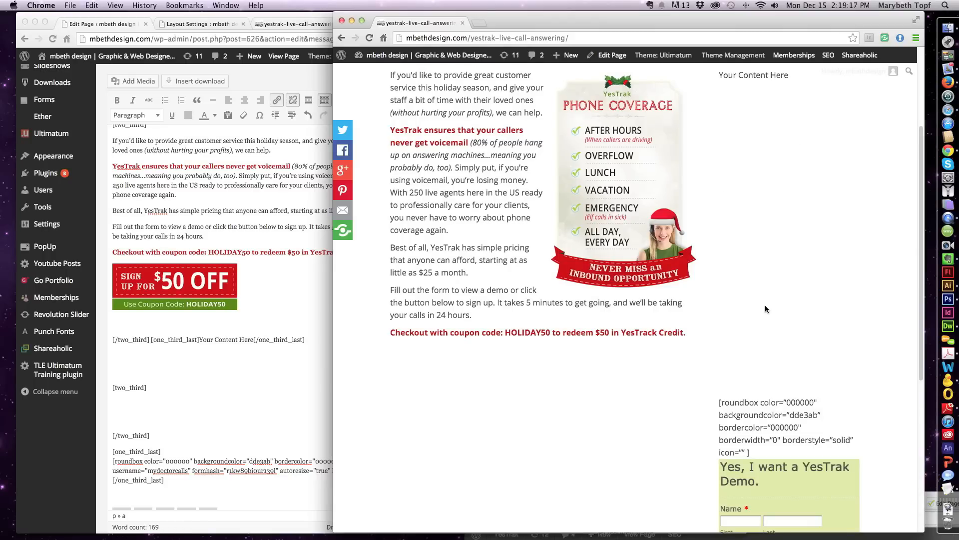
pyautogui.scroll(-3, 765, 308)
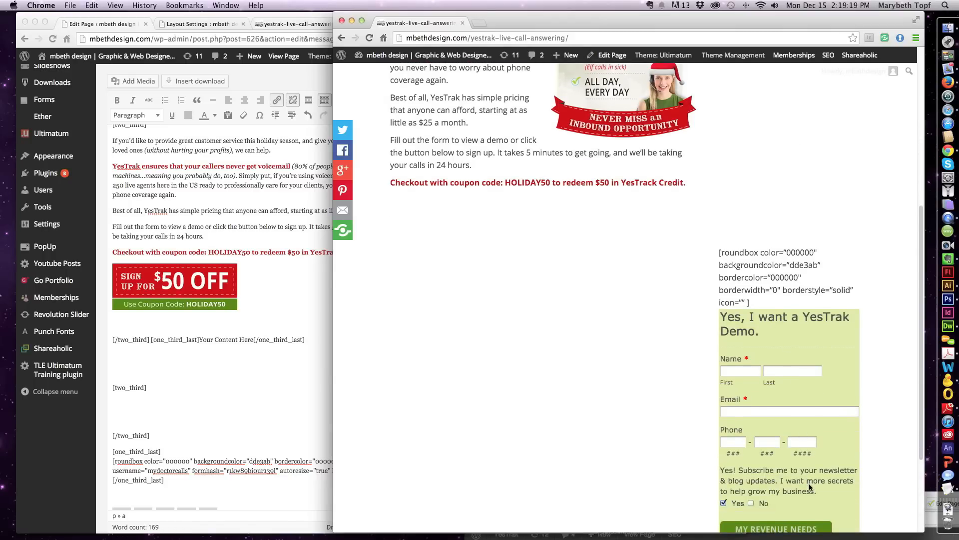
pyautogui.scroll(-1, 800, 420)
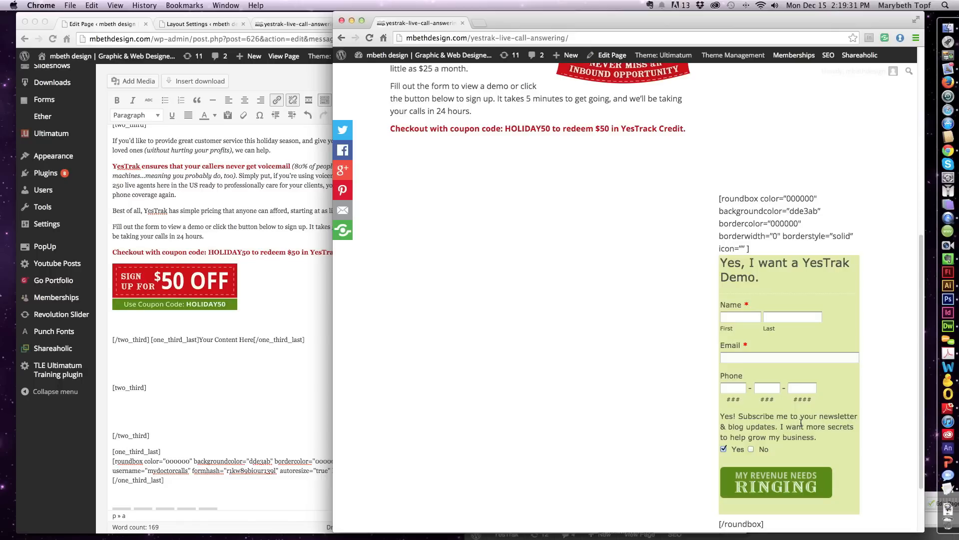
pyautogui.click(260, 432)
pyautogui.scroll(3, 395, 373)
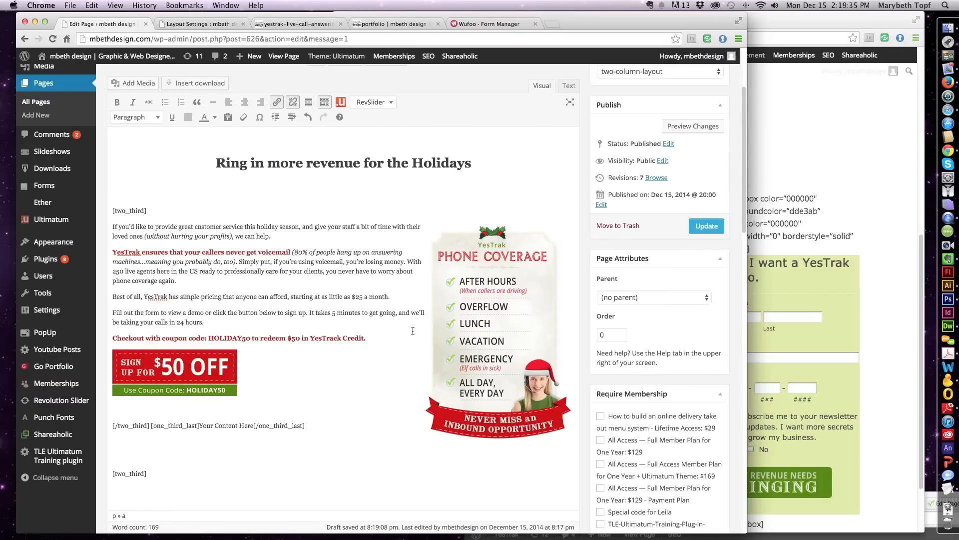
# View the form list in the Wufoo Form Manager alongside the live demo form, and return to the page editor
pyautogui.click(488, 24)
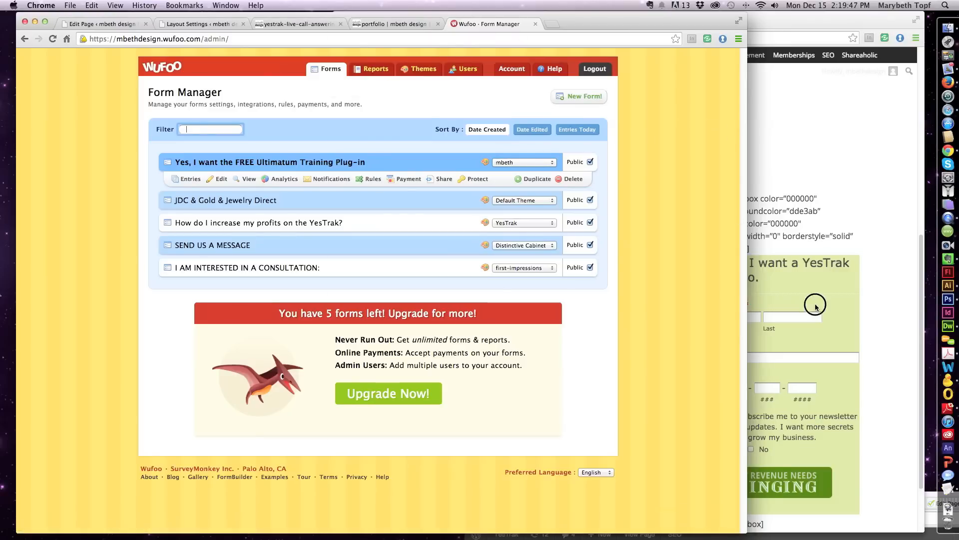
pyautogui.click(755, 278)
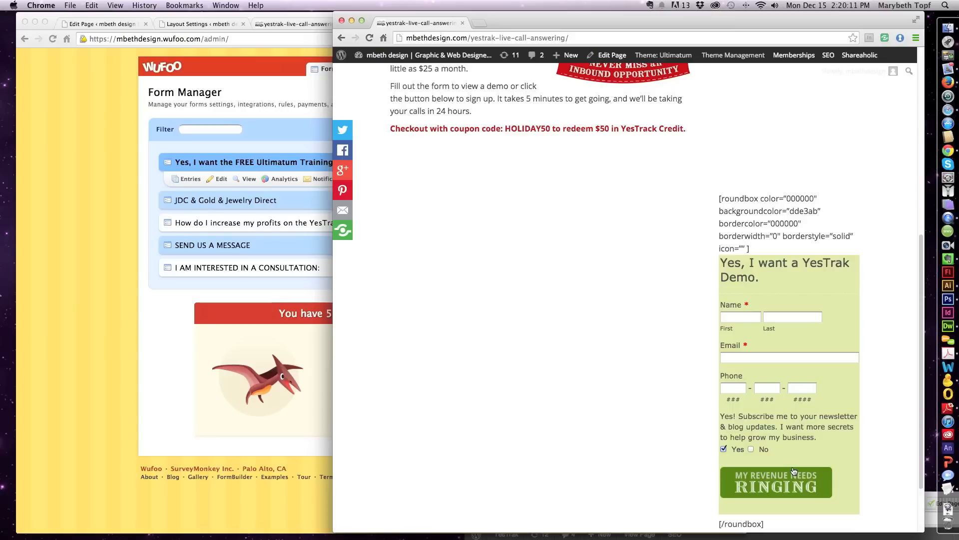
pyautogui.click(114, 339)
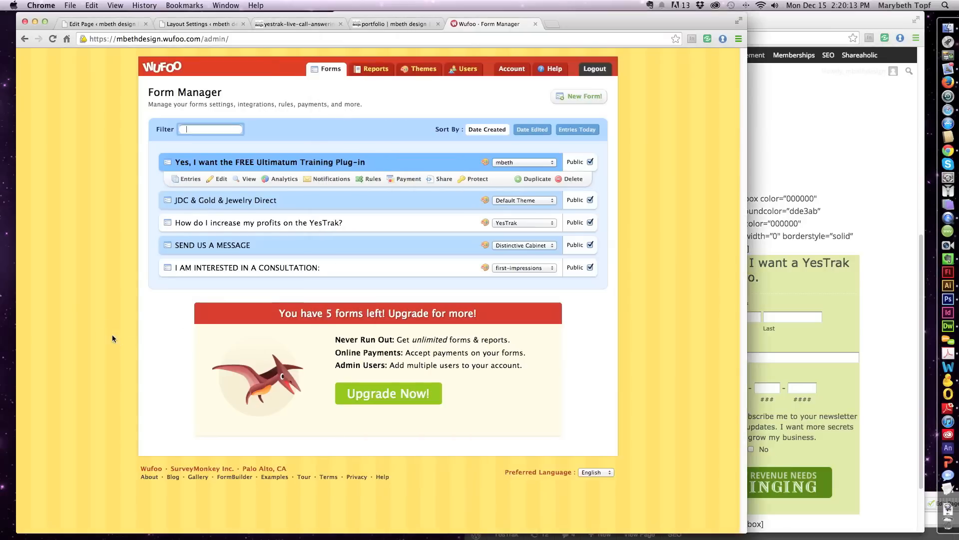
pyautogui.click(181, 25)
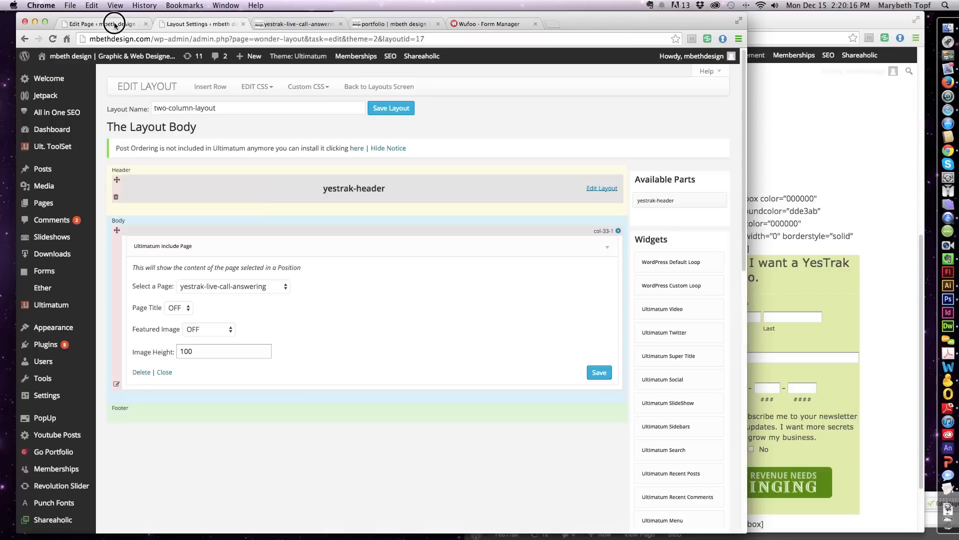
pyautogui.click(115, 25)
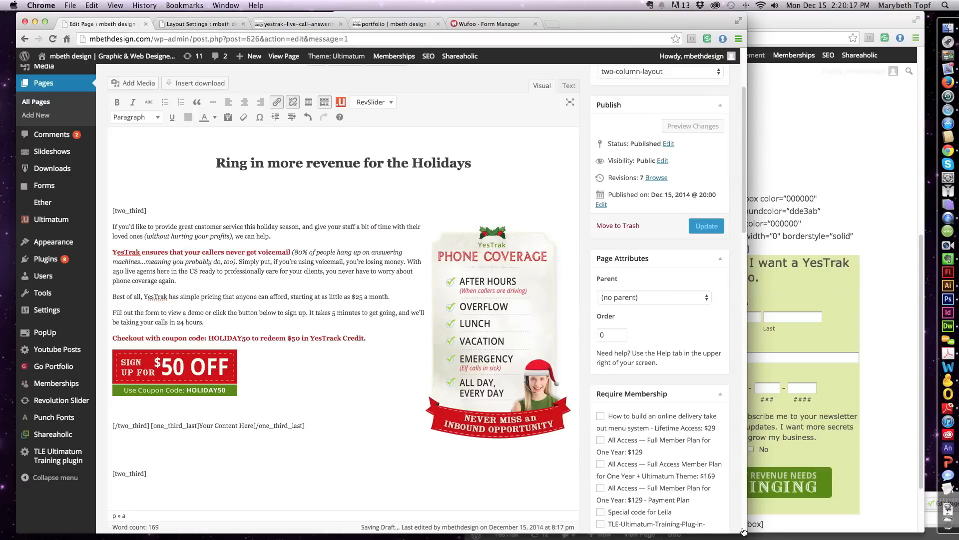
# Move the Wufoo form shortcode out of the old roundbox, replacing "Your Content Here" in the upper one_third_last column
pyautogui.scroll(-5, 518, 450)
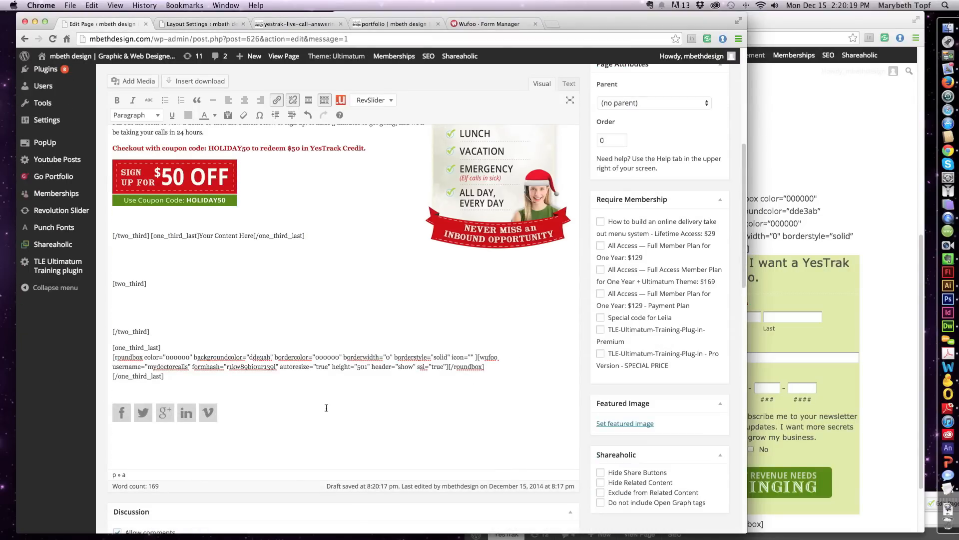
pyautogui.click(468, 366)
pyautogui.keyDown('shift'); pyautogui.click(446, 369); pyautogui.keyUp('shift')
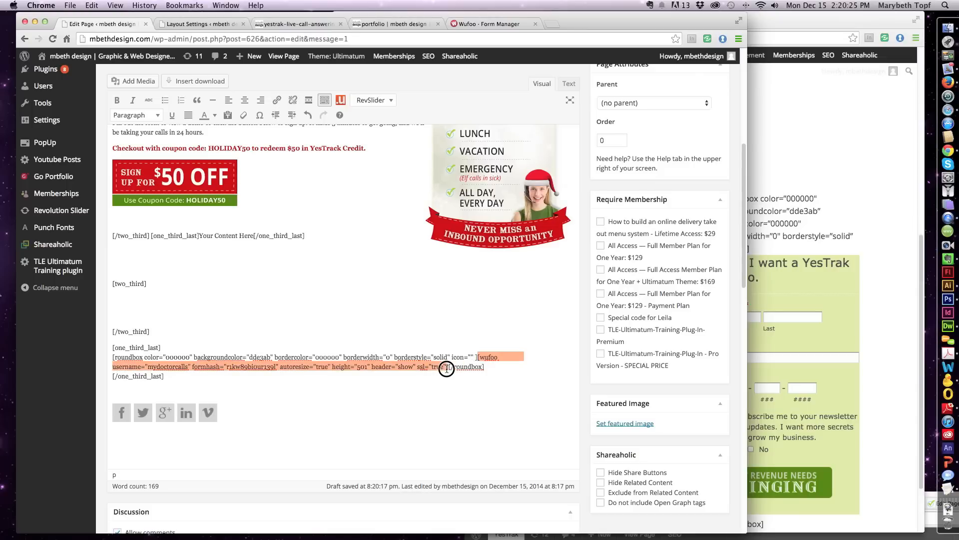
pyautogui.press('BackSpace')
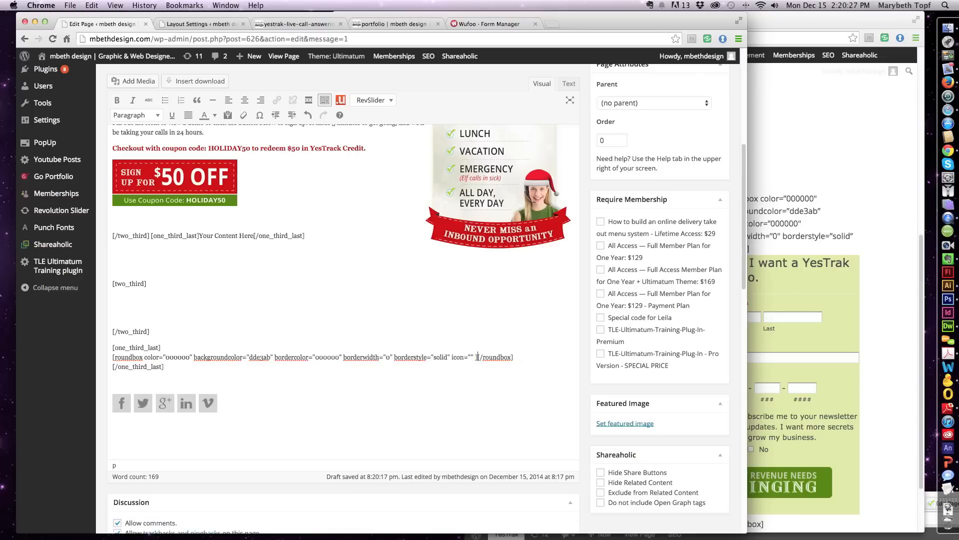
pyautogui.scroll(2, 422, 322)
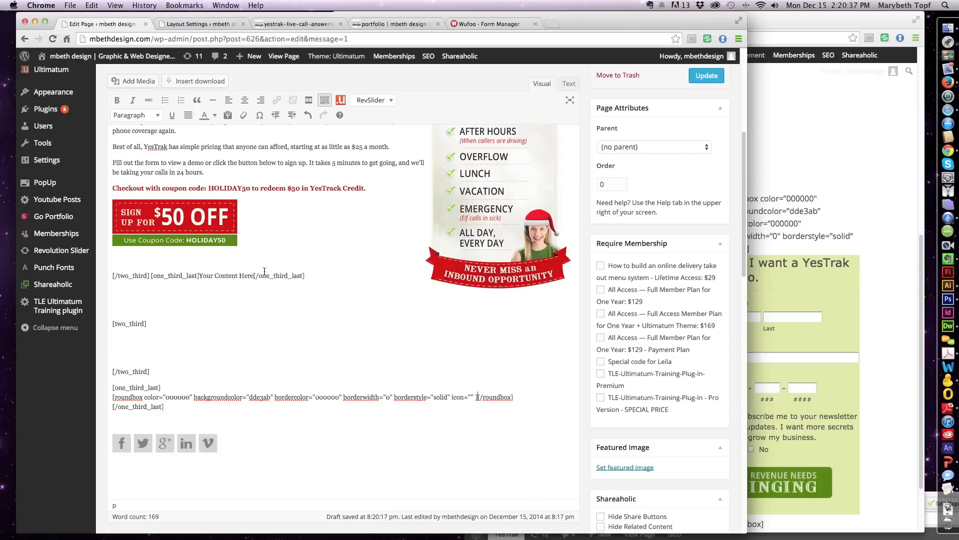
pyautogui.moveTo(253, 276); pyautogui.dragTo(200, 275)
pyautogui.write('[wufoo username="mydoctorcalls" formhash="r1kw89biour139l" autoresize="true" height="501" header="show" ssl="true"]')
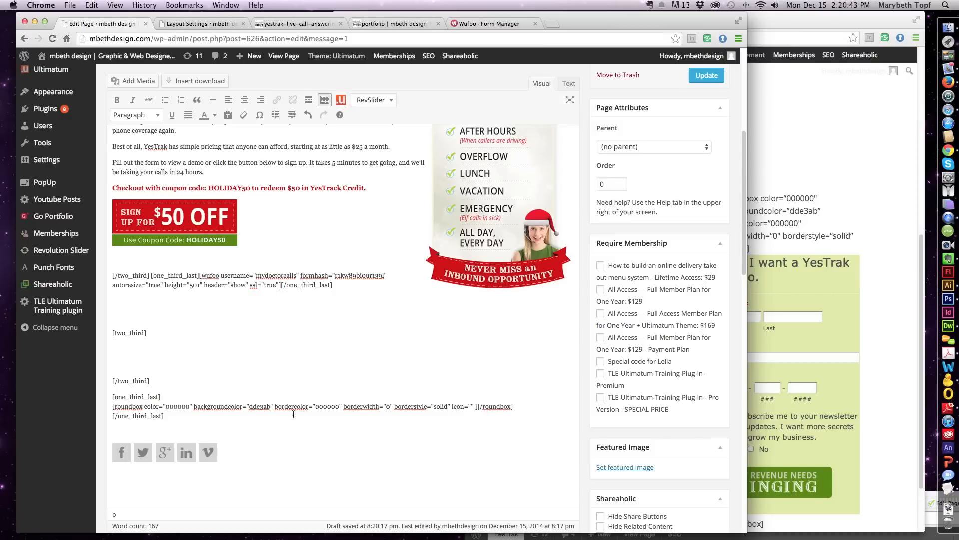
# Start a Rounded Corner Box shortcode before the Wufoo shortcode, using the old roundbox's color dde3ab as its background
pyautogui.moveTo(272, 407); pyautogui.dragTo(249, 409)
pyautogui.press('super+c')
pyautogui.click(198, 276)
pyautogui.click(340, 101)
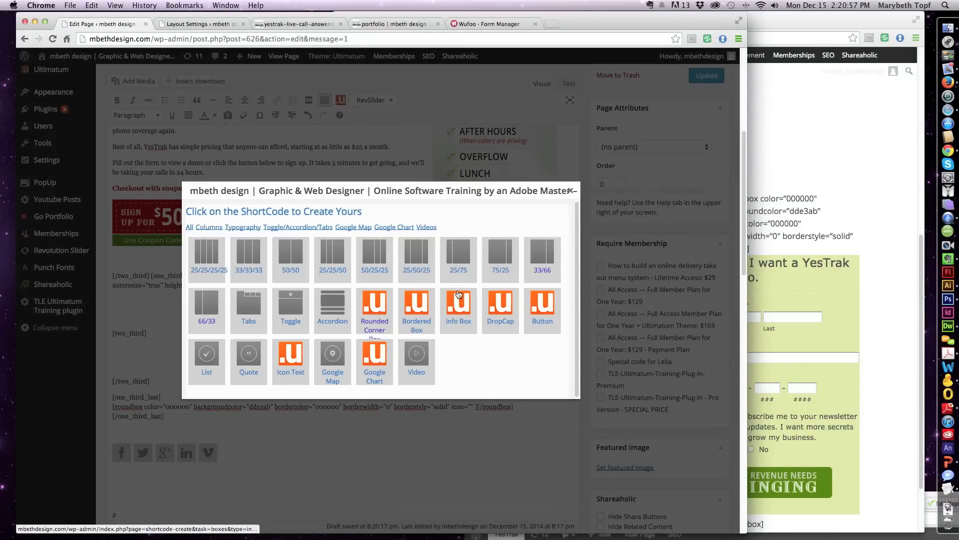
pyautogui.click(377, 313)
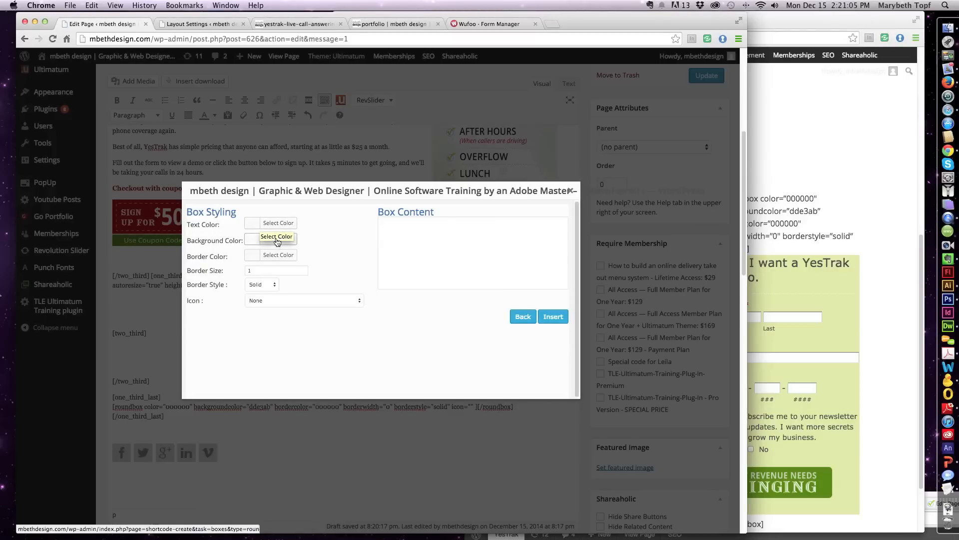
pyautogui.click(280, 238)
pyautogui.click(321, 240)
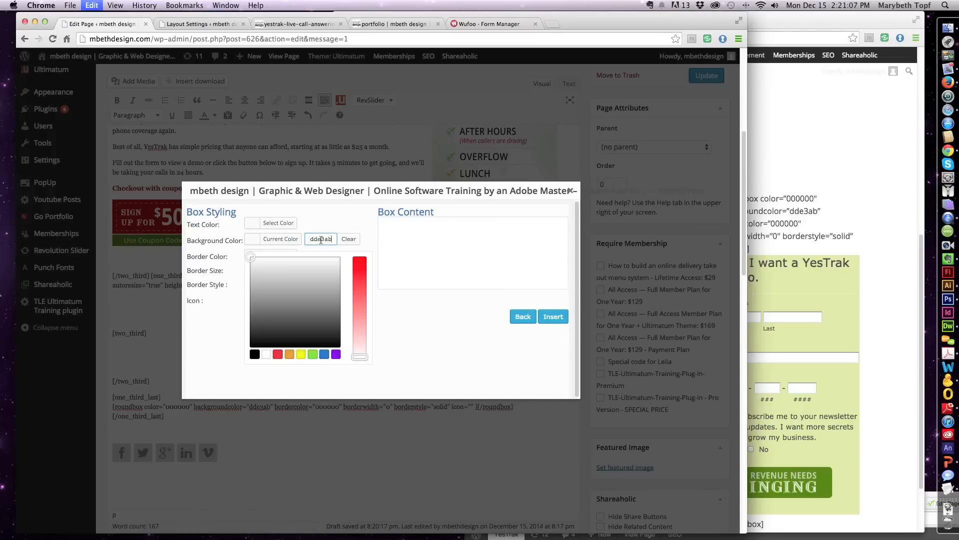
pyautogui.press('super+v')
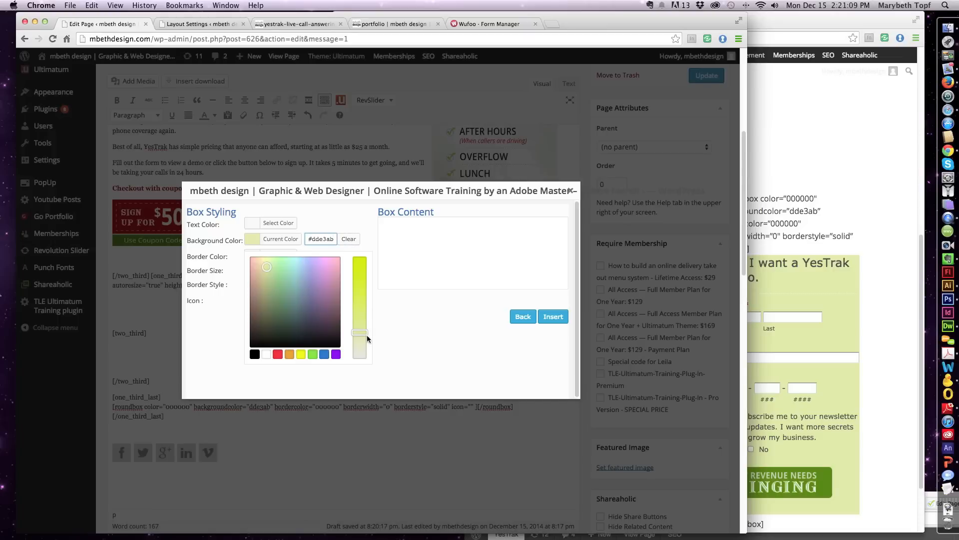
# Insert the rounded box with the content "this is where the form code goes", border size 0 and border style None
pyautogui.click(398, 227)
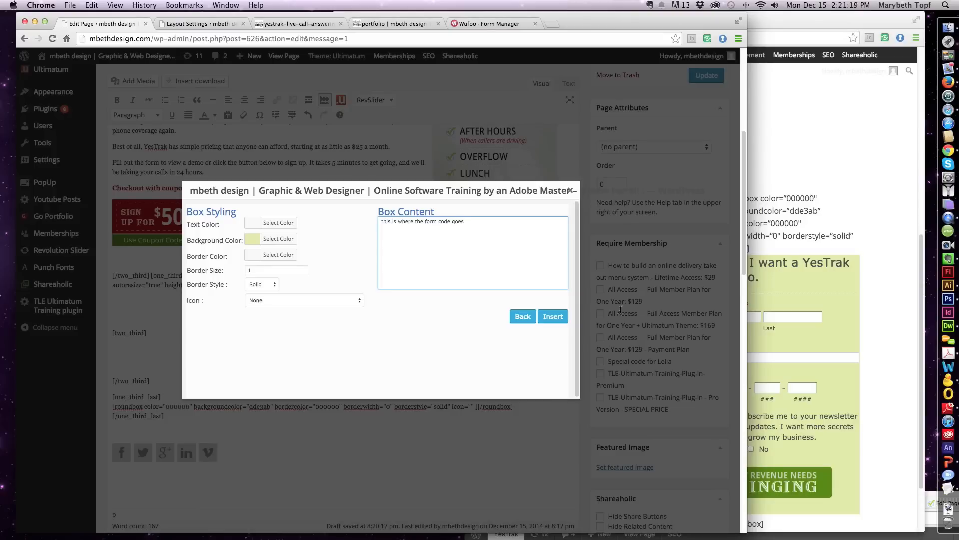
pyautogui.click(238, 270)
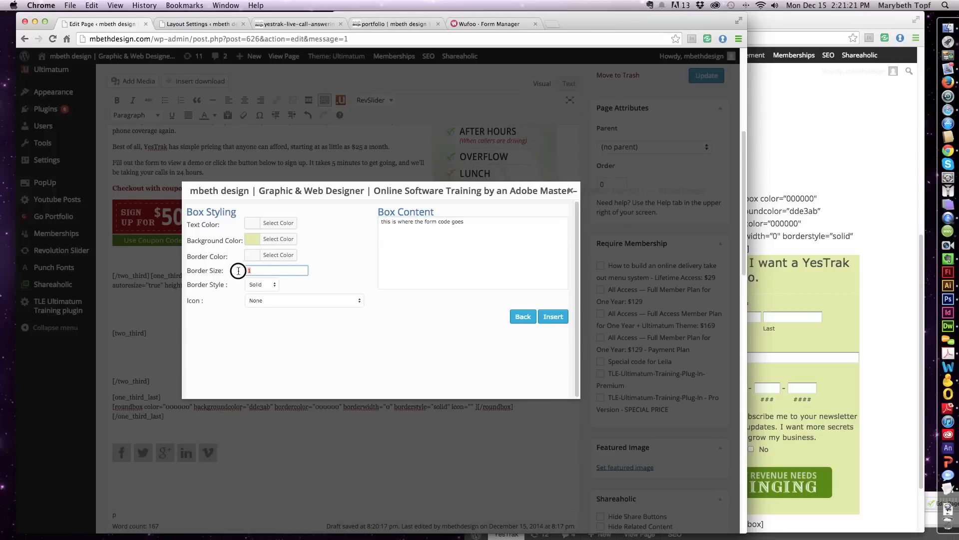
pyautogui.write('0')
pyautogui.click(255, 286)
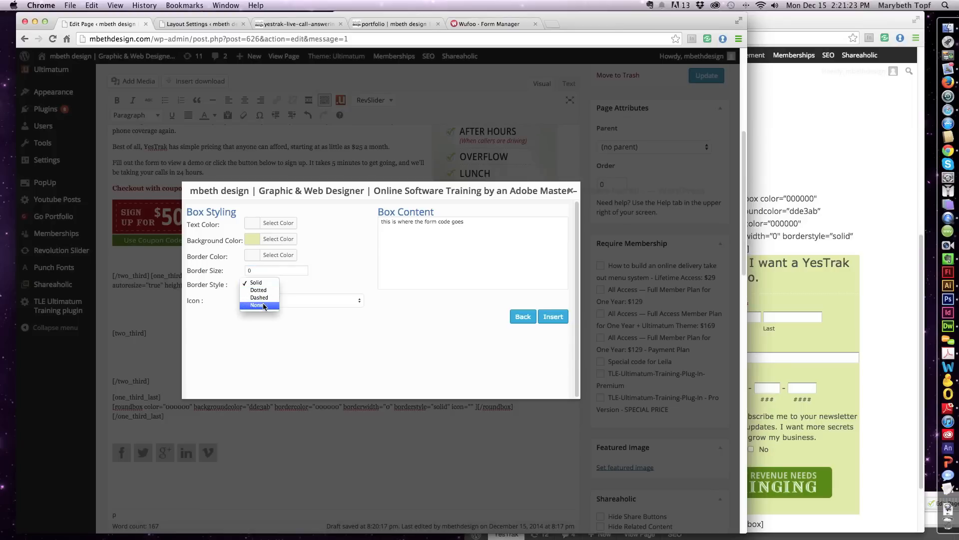
pyautogui.click(263, 305)
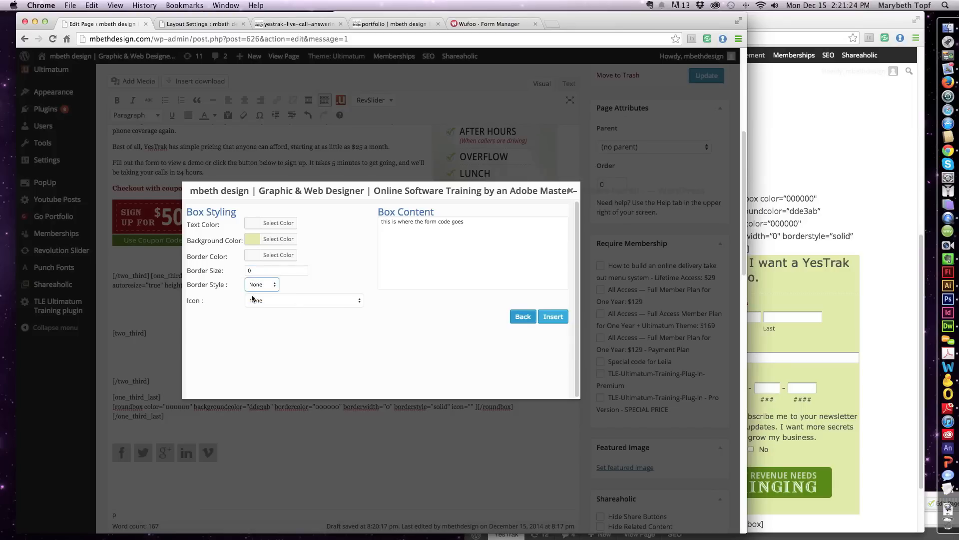
pyautogui.click(558, 320)
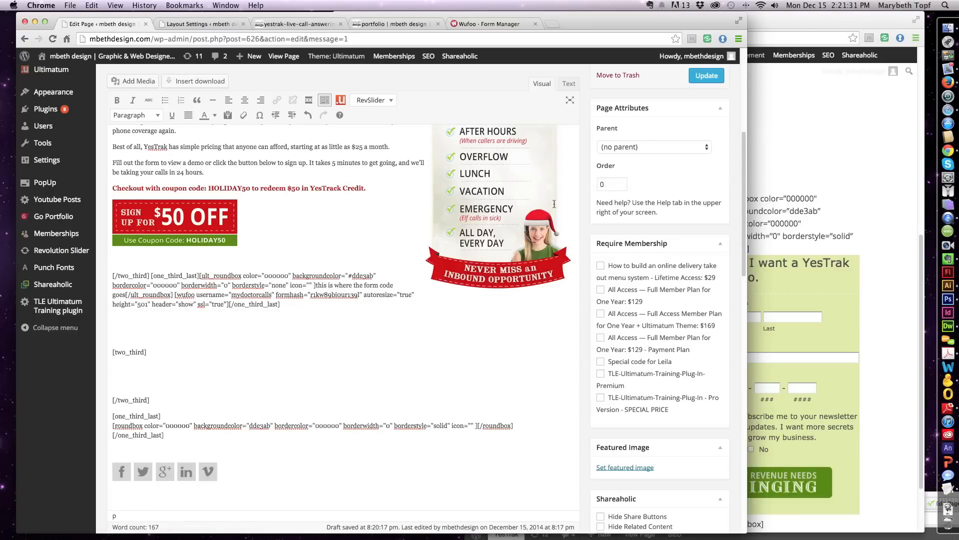
# Update the page, reload the live YesTrak page and check the rounded box and the form in the narrow column
pyautogui.click(704, 80)
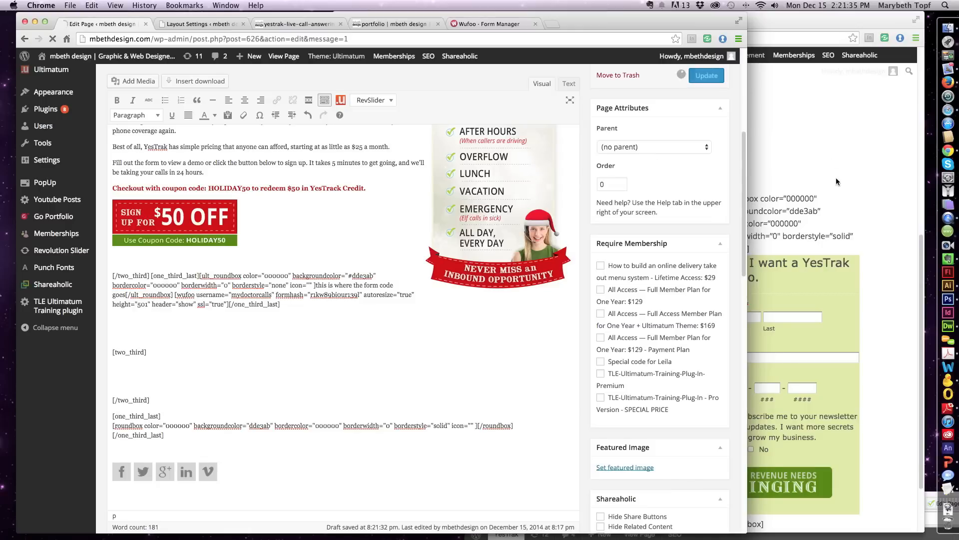
pyautogui.click(834, 182)
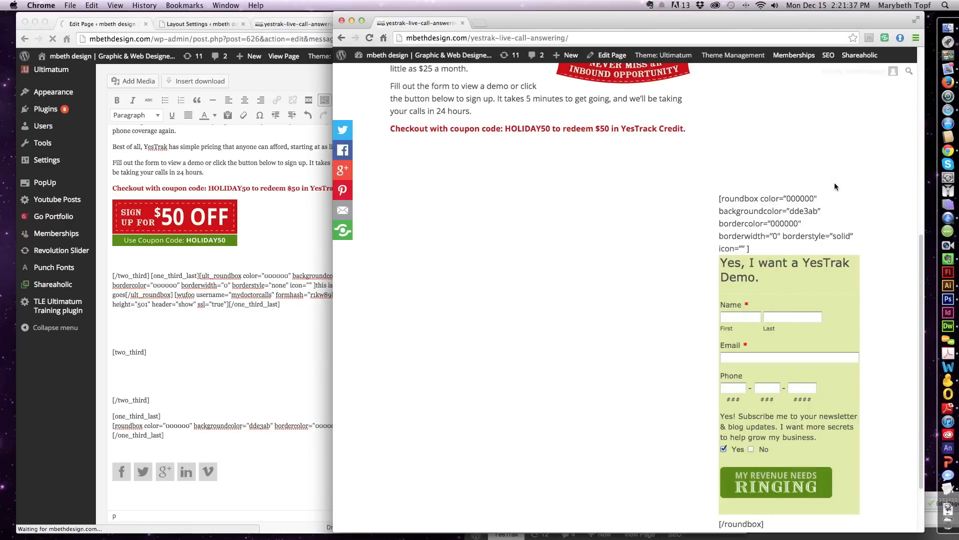
pyautogui.scroll(5, 834, 182)
pyautogui.scroll(3, 836, 199)
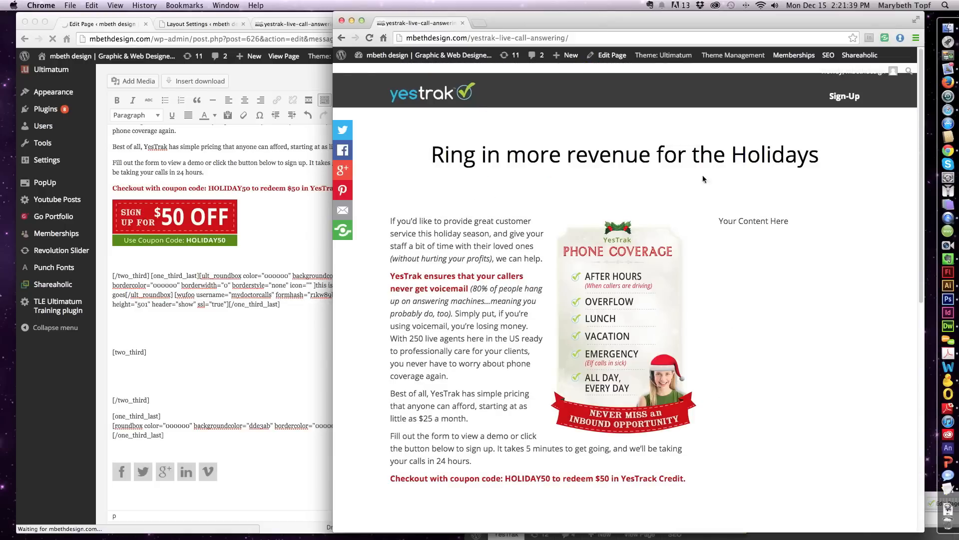
pyautogui.click(370, 38)
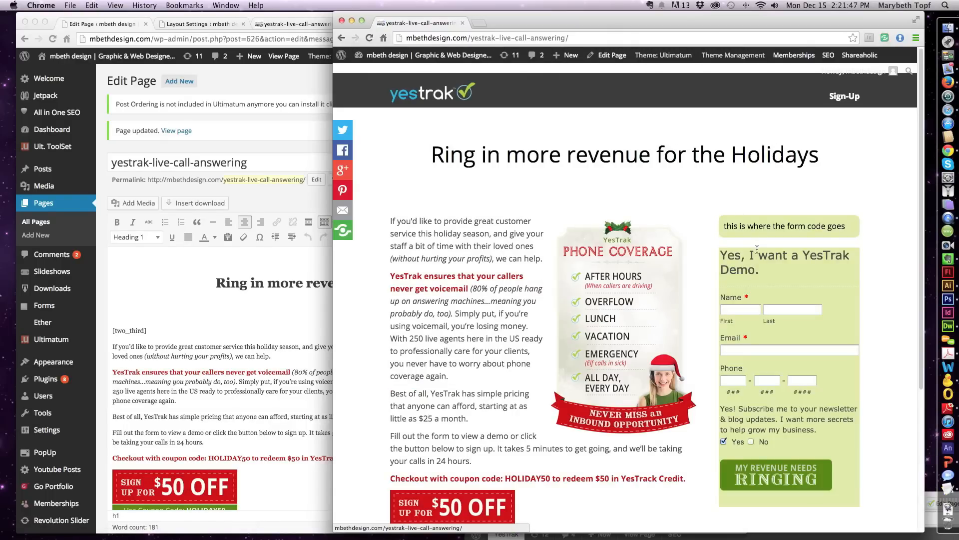
pyautogui.scroll(-5, 763, 251)
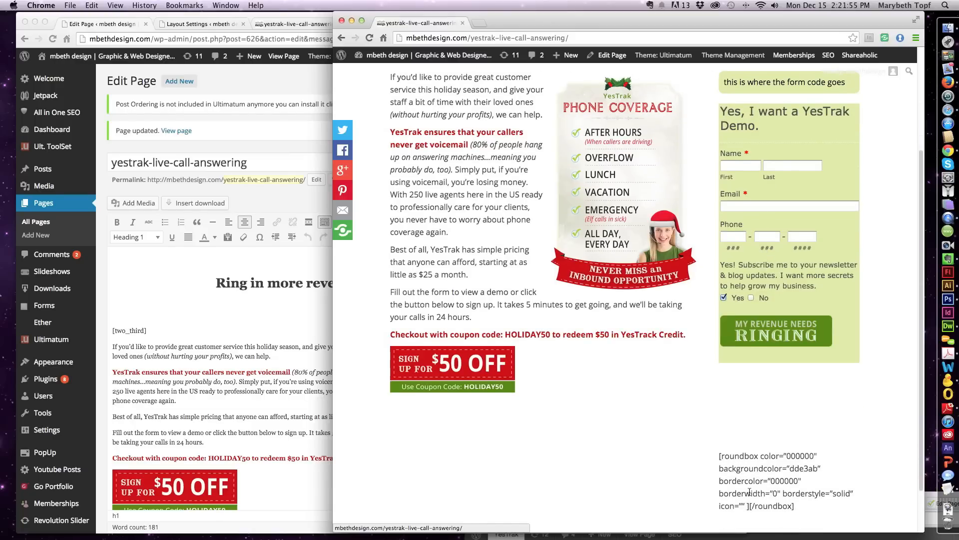
# Move the Wufoo form shortcode inside the ult_roundbox shortcode, replacing the placeholder text "this is where the form code goes"
pyautogui.click(215, 505)
pyautogui.scroll(-5, 311, 475)
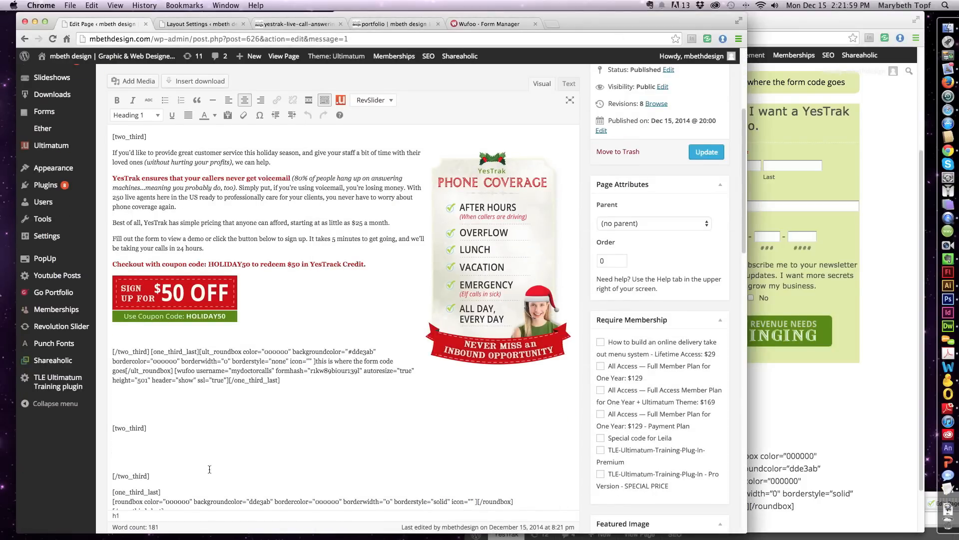
pyautogui.scroll(-2, 209, 469)
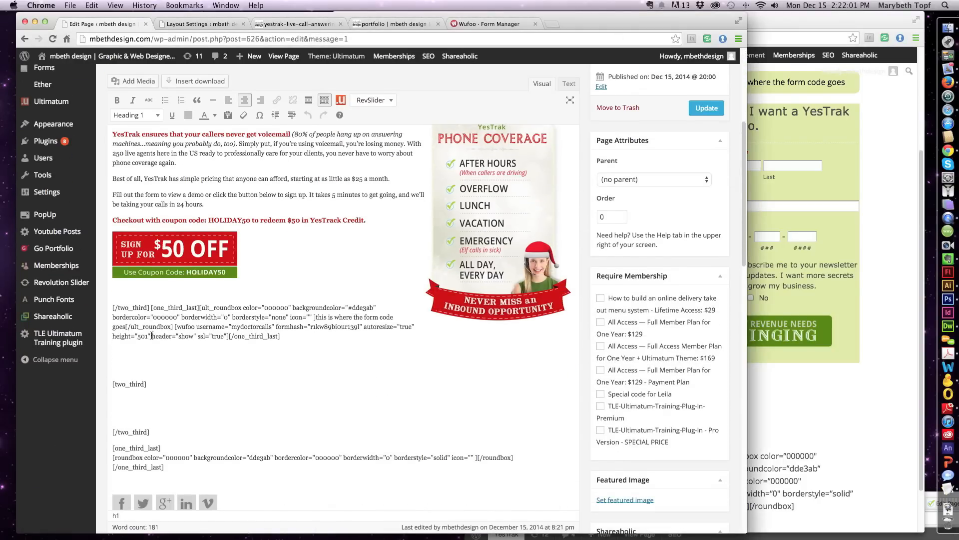
pyautogui.moveTo(171, 327); pyautogui.dragTo(229, 336)
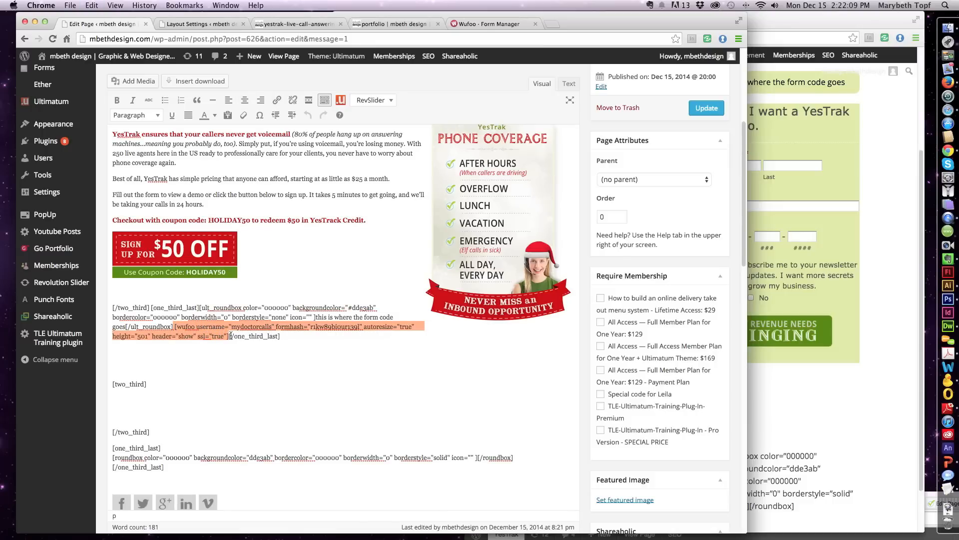
pyautogui.press('super+x')
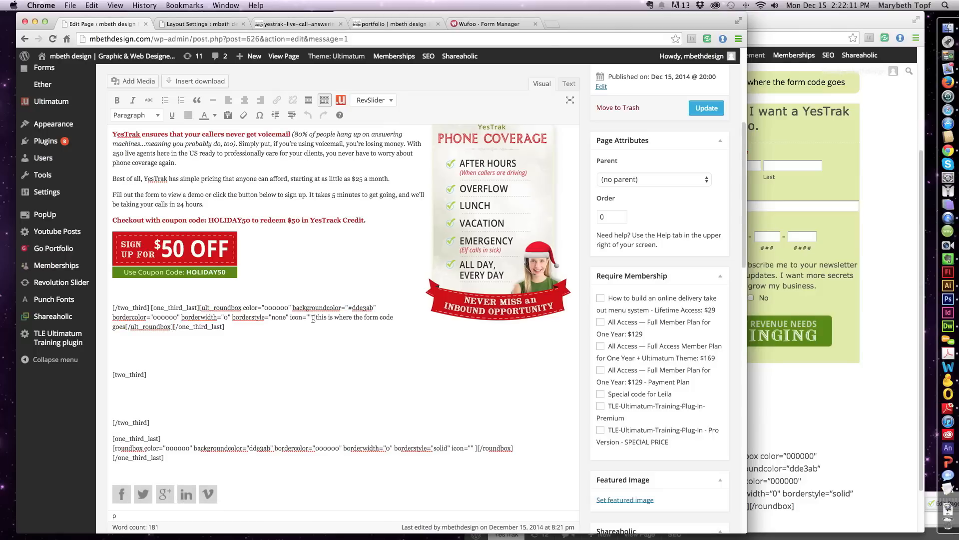
pyautogui.moveTo(315, 320); pyautogui.dragTo(126, 330)
pyautogui.press('super+v')
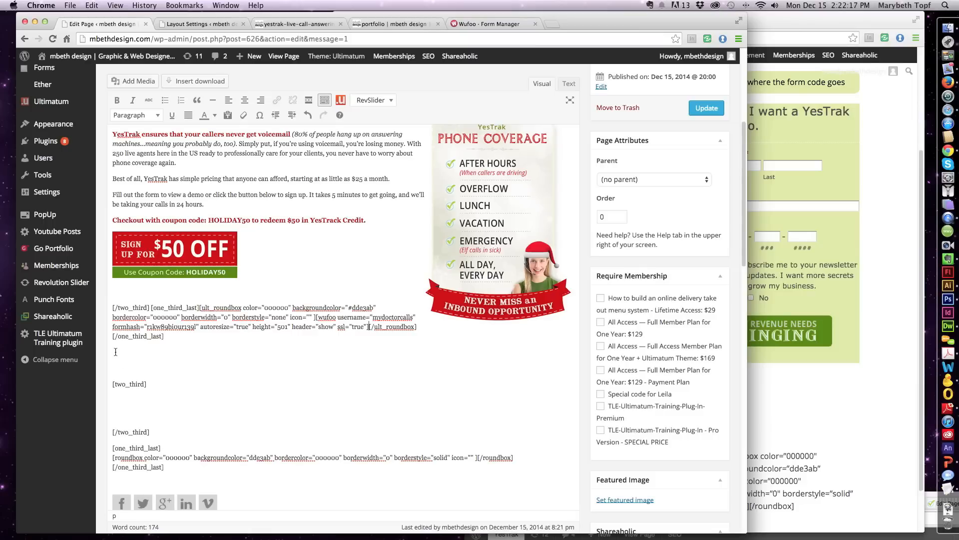
# Delete the leftover empty two_third block and the old one_third_last roundbox block above the social icons, and update the page
pyautogui.moveTo(114, 350); pyautogui.dragTo(196, 471)
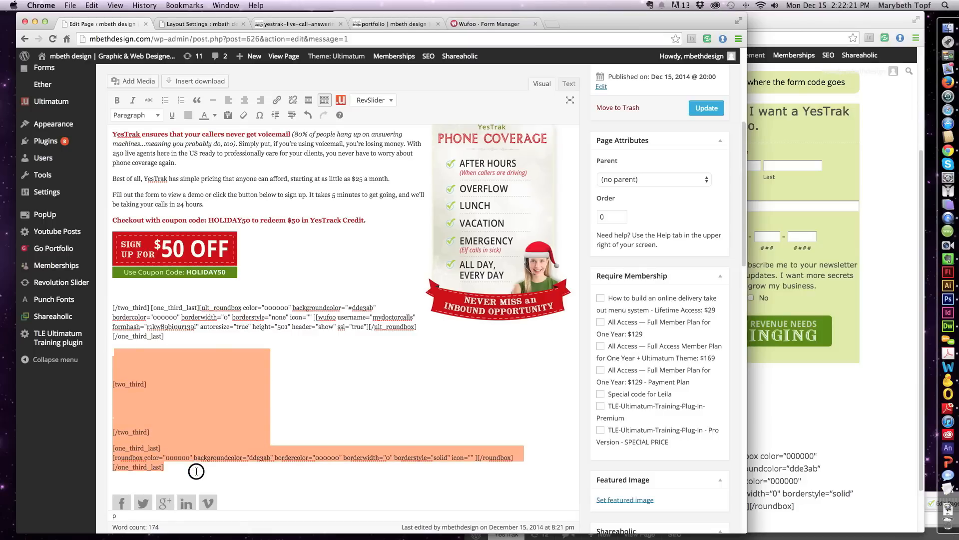
pyautogui.press('BackSpace')
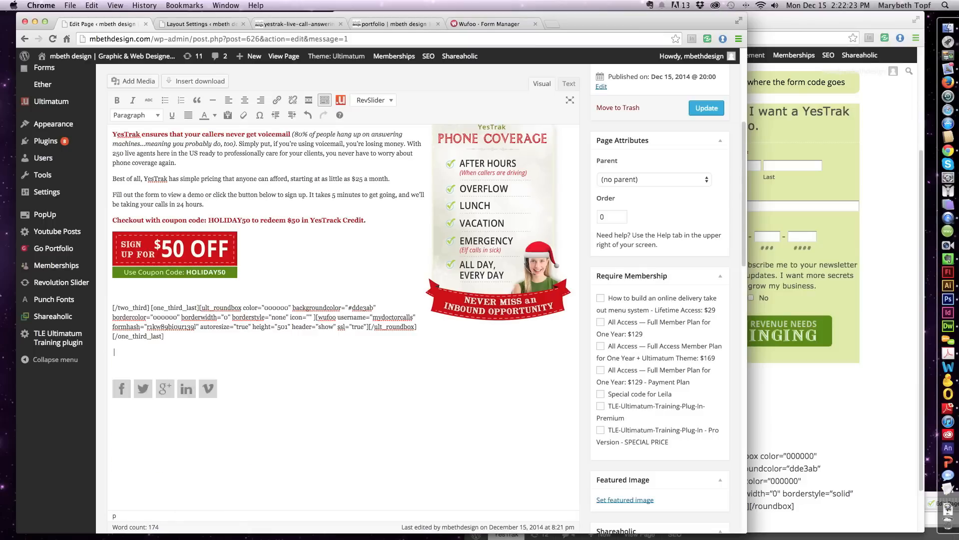
pyautogui.click(712, 110)
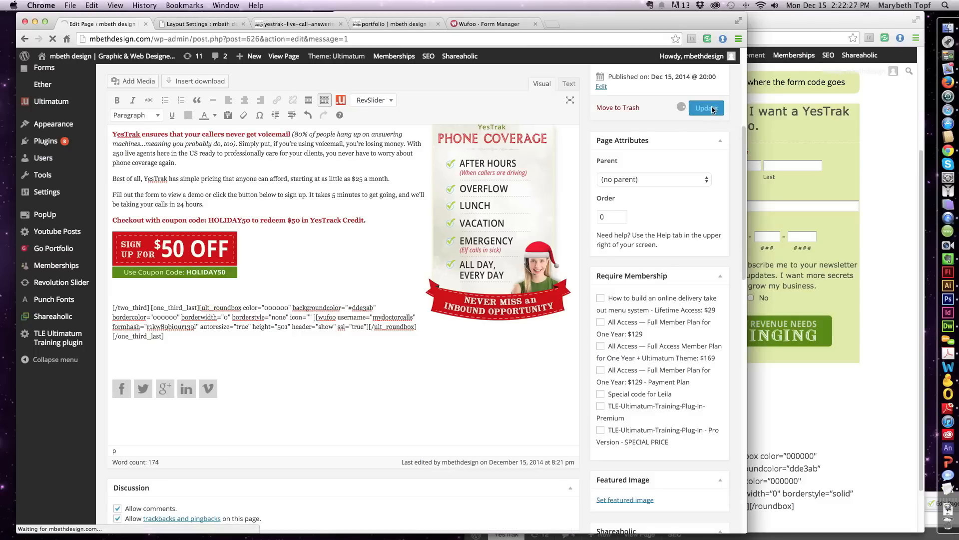
# Reload the live YesTrak page and check the form inside its rounded box and the cleaned-up area below the columns
pyautogui.click(872, 143)
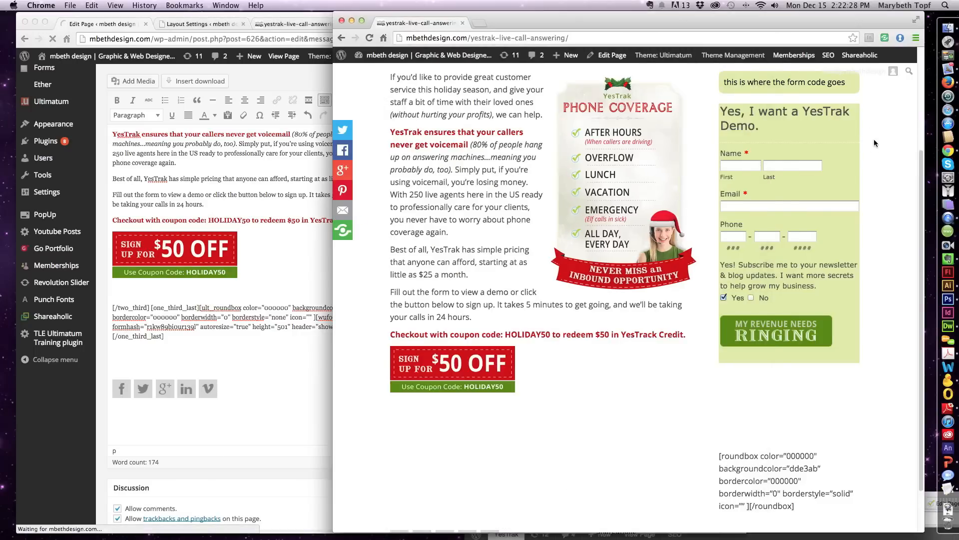
pyautogui.click(369, 37)
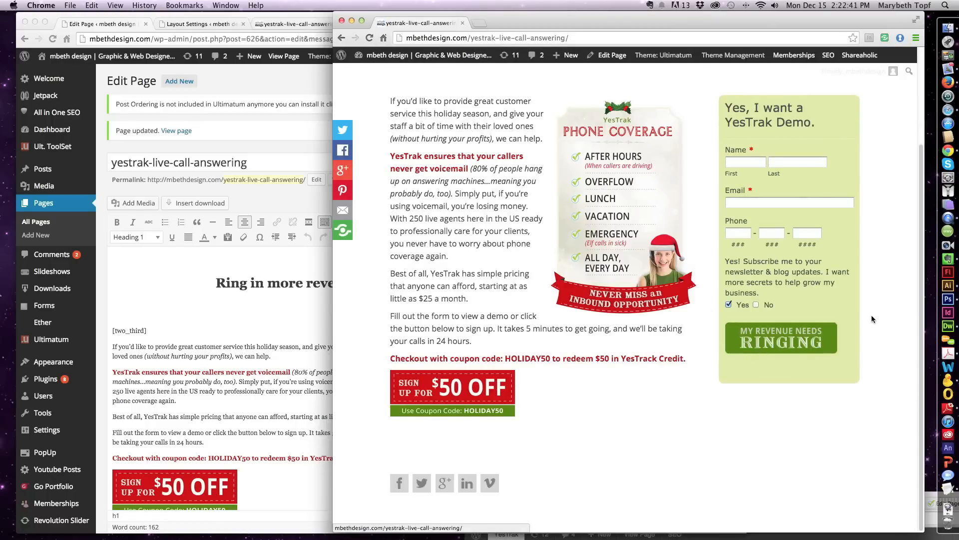
pyautogui.scroll(2, 872, 319)
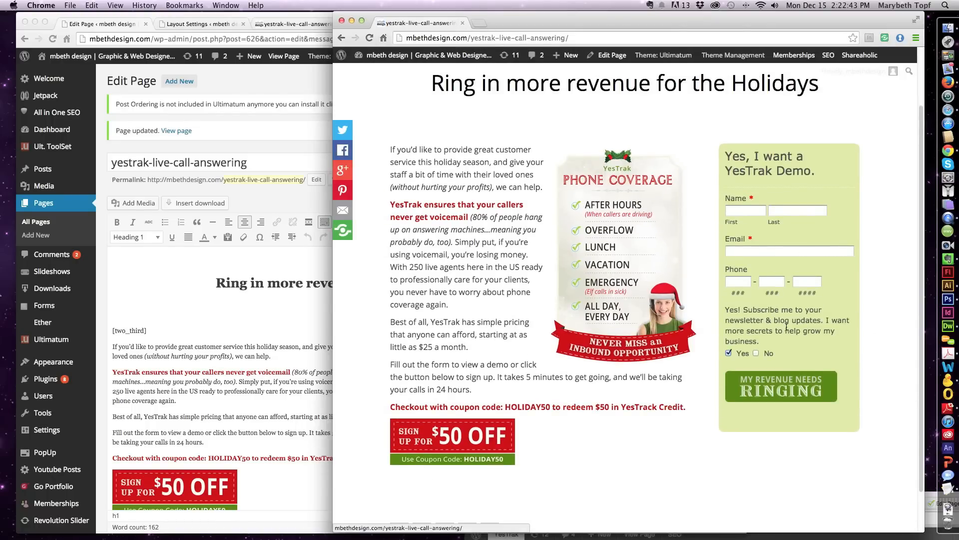
pyautogui.scroll(-2, 786, 321)
# Narrow the live page's browser window to phone width and look through the stacked heading, image, text, coupon and form
pyautogui.moveTo(808, 21); pyautogui.dragTo(774, 20)
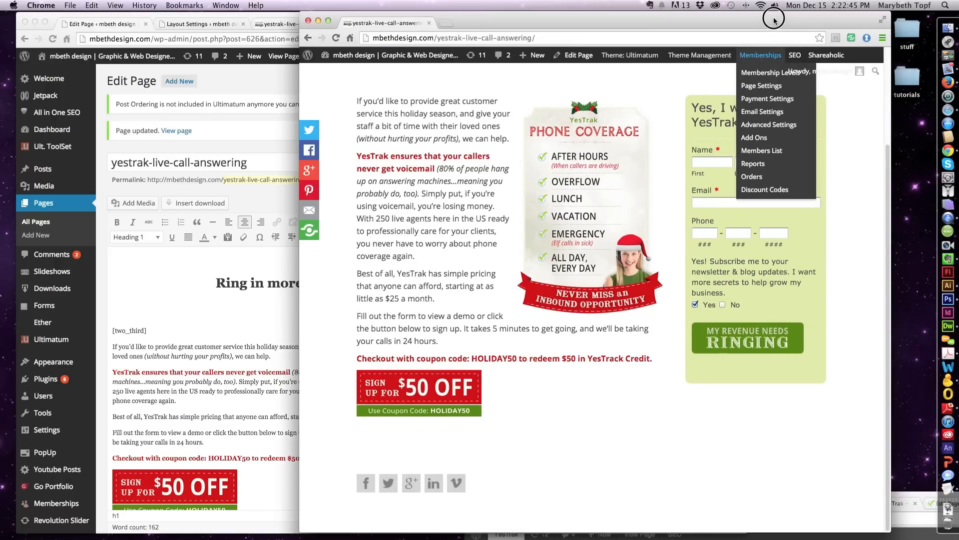
pyautogui.moveTo(891, 226); pyautogui.dragTo(521, 224)
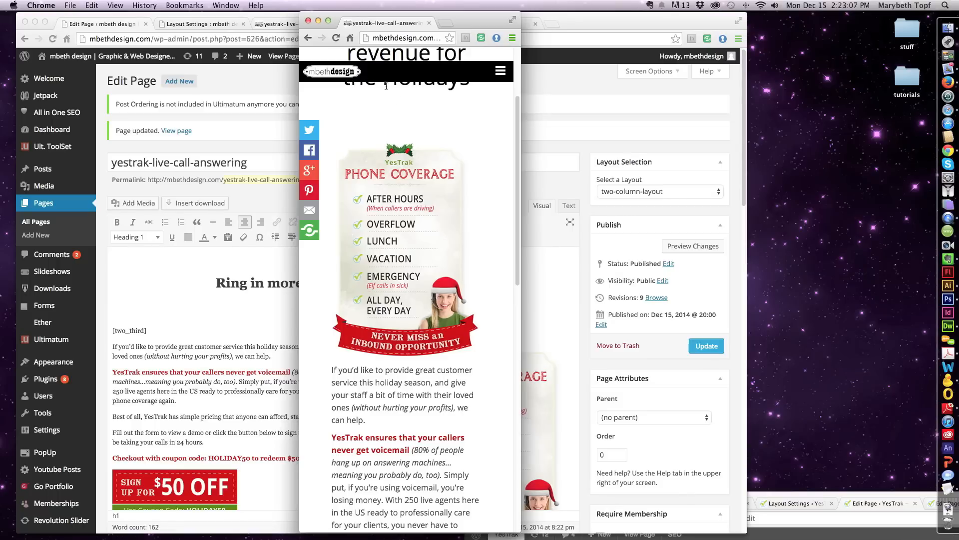
pyautogui.scroll(3, 385, 105)
pyautogui.scroll(1, 400, 110)
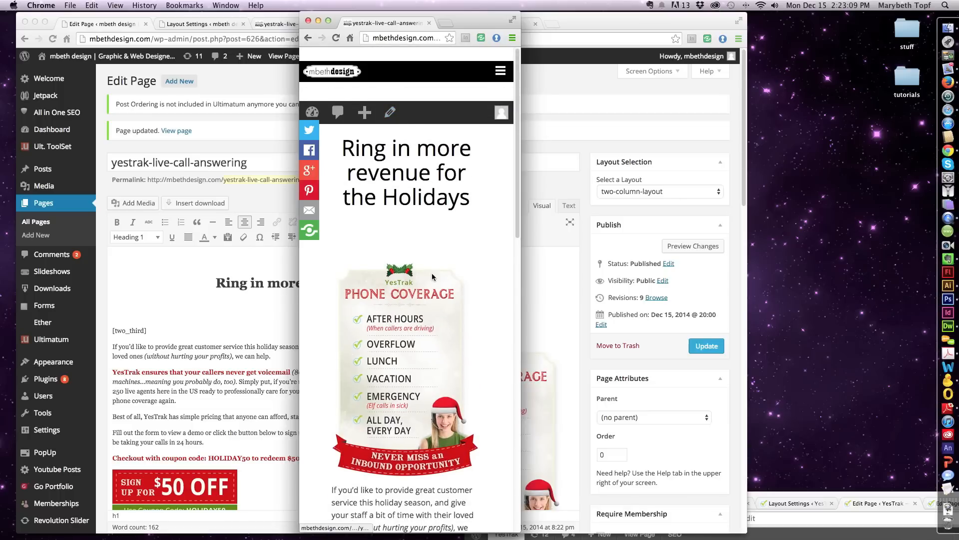
pyautogui.scroll(-10, 433, 276)
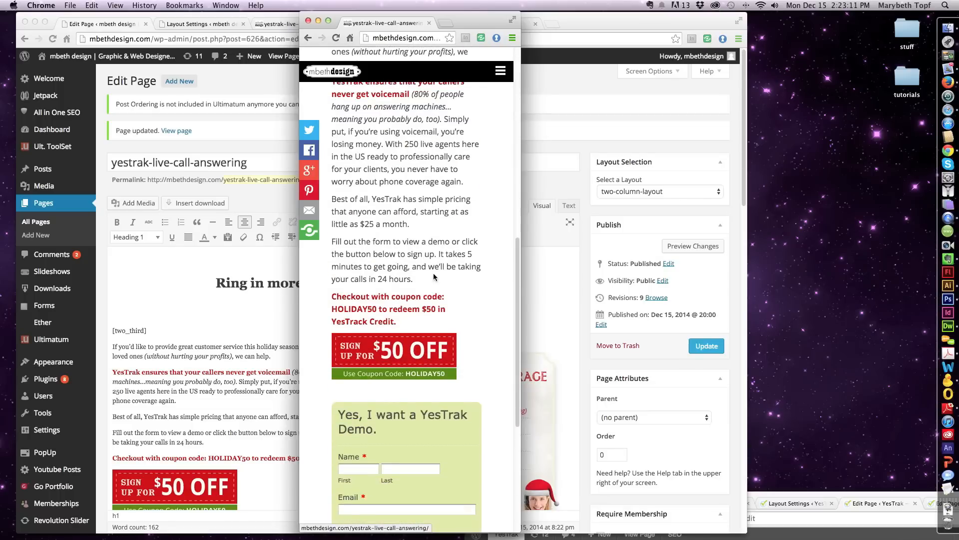
pyautogui.scroll(-5, 433, 276)
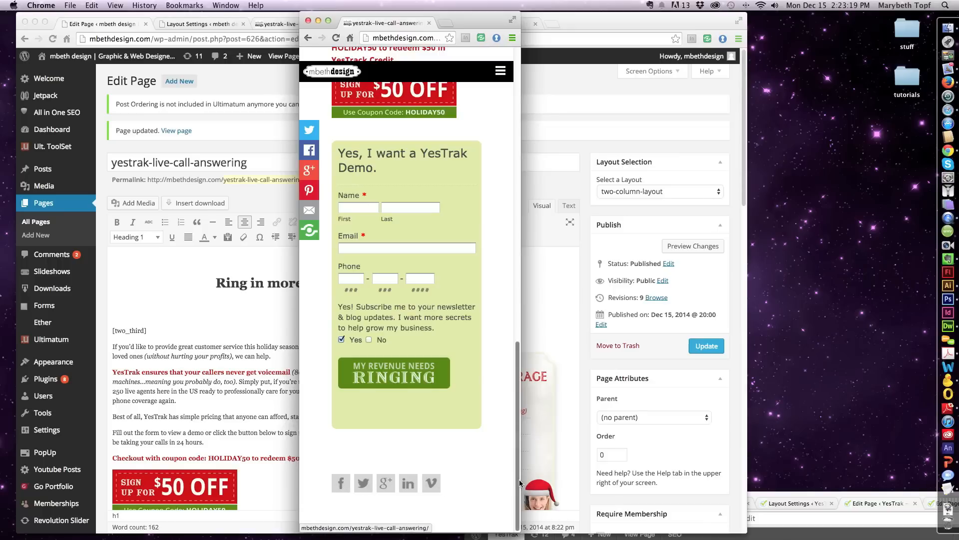
# Widen the live page's browser window back to desktop width beside the editor and review the layout from the page top
pyautogui.moveTo(521, 480); pyautogui.dragTo(570, 478)
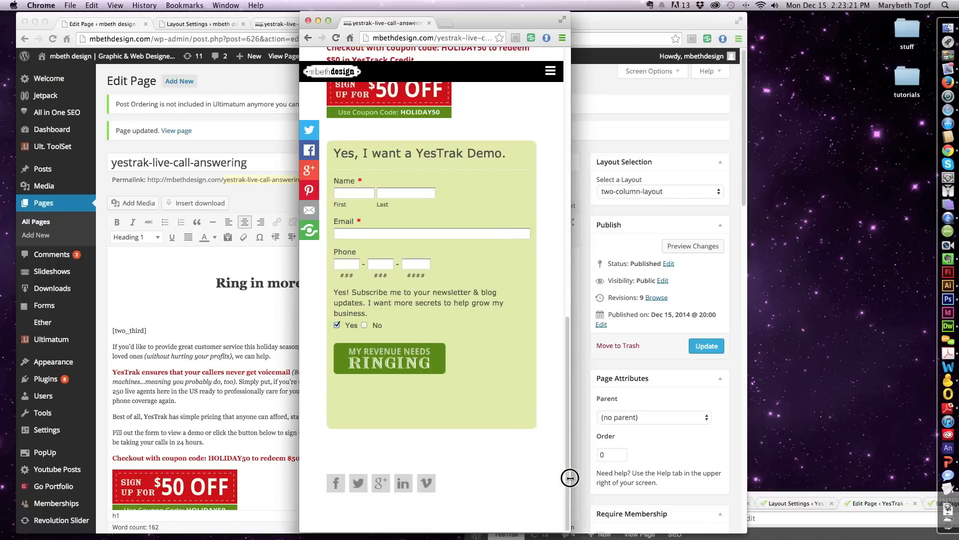
pyautogui.moveTo(548, 27); pyautogui.dragTo(862, 20)
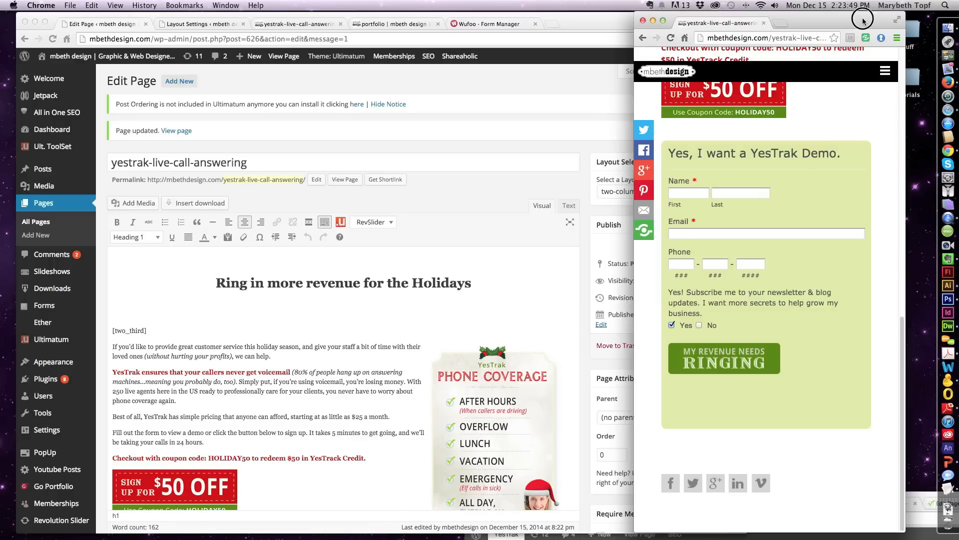
pyautogui.moveTo(862, 22); pyautogui.dragTo(802, 23)
pyautogui.moveTo(846, 191); pyautogui.dragTo(925, 186)
pyautogui.moveTo(840, 18); pyautogui.dragTo(677, 19)
pyautogui.moveTo(764, 289); pyautogui.dragTo(933, 272)
pyautogui.scroll(4, 835, 272)
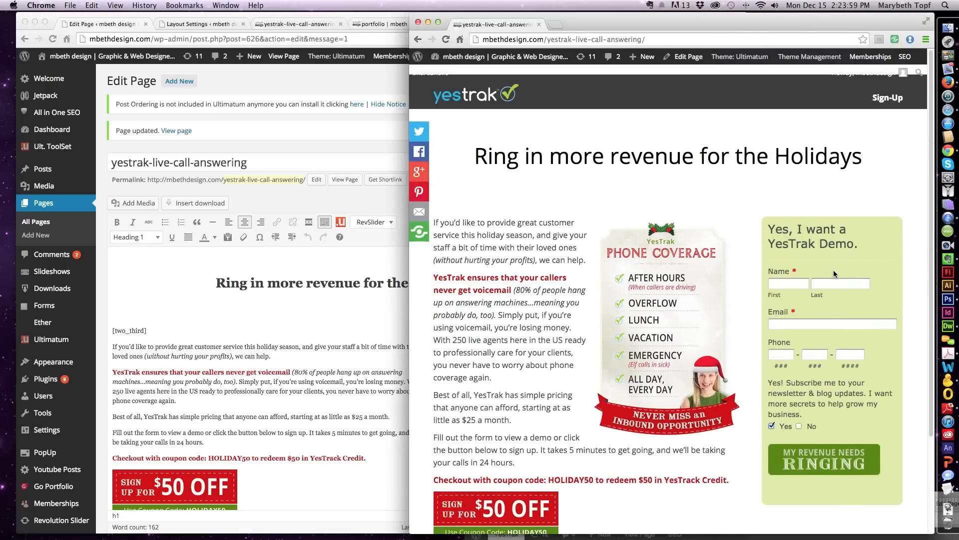